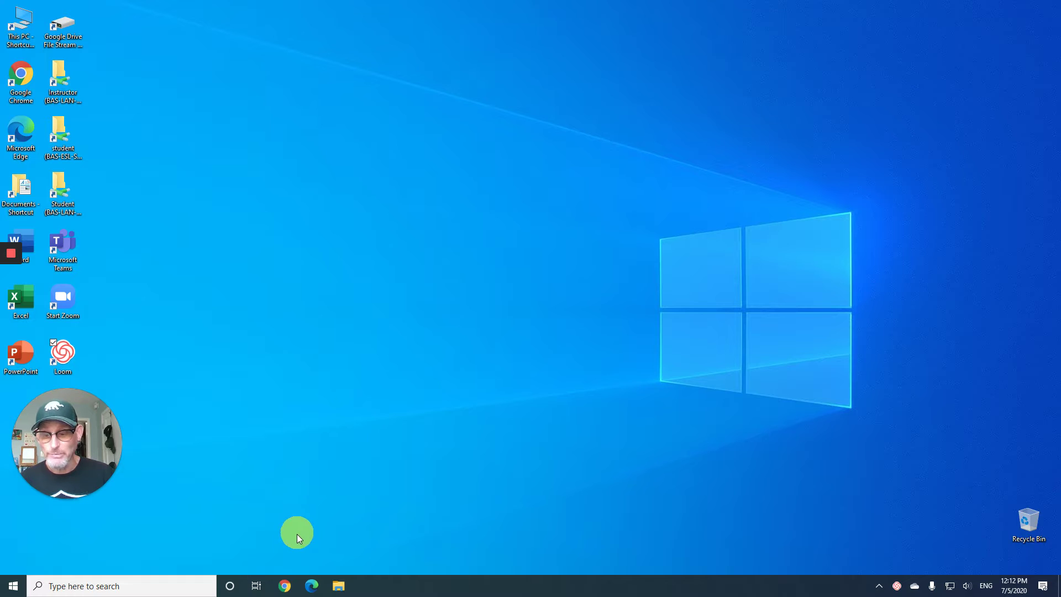
- Open Google Chrome and go to bookshelf.vitalsource.com
left_click(285, 587)
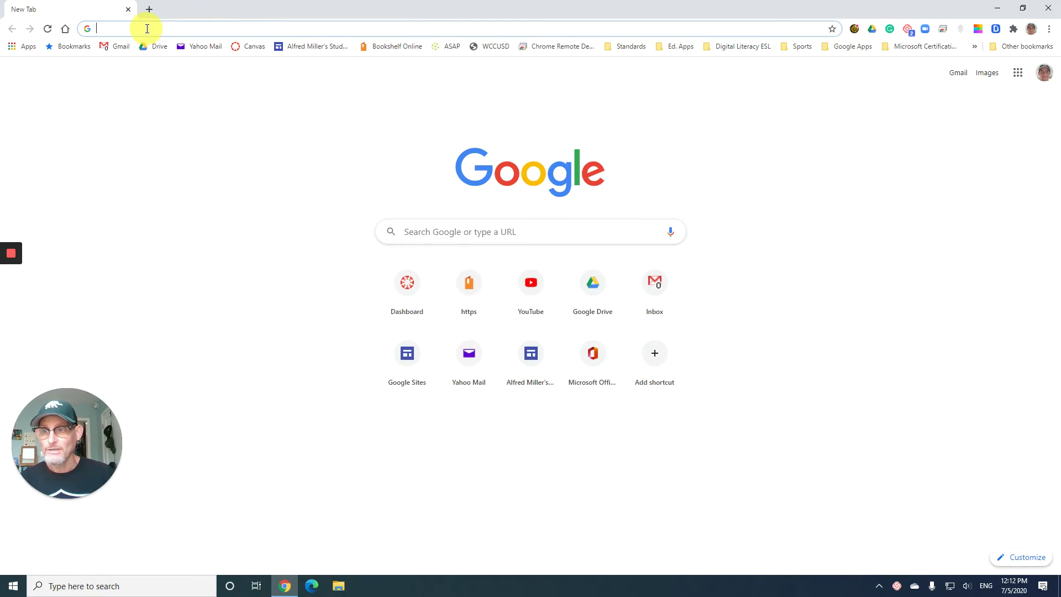
left_click(147, 28)
type("bookshelf.vitalsource.com")
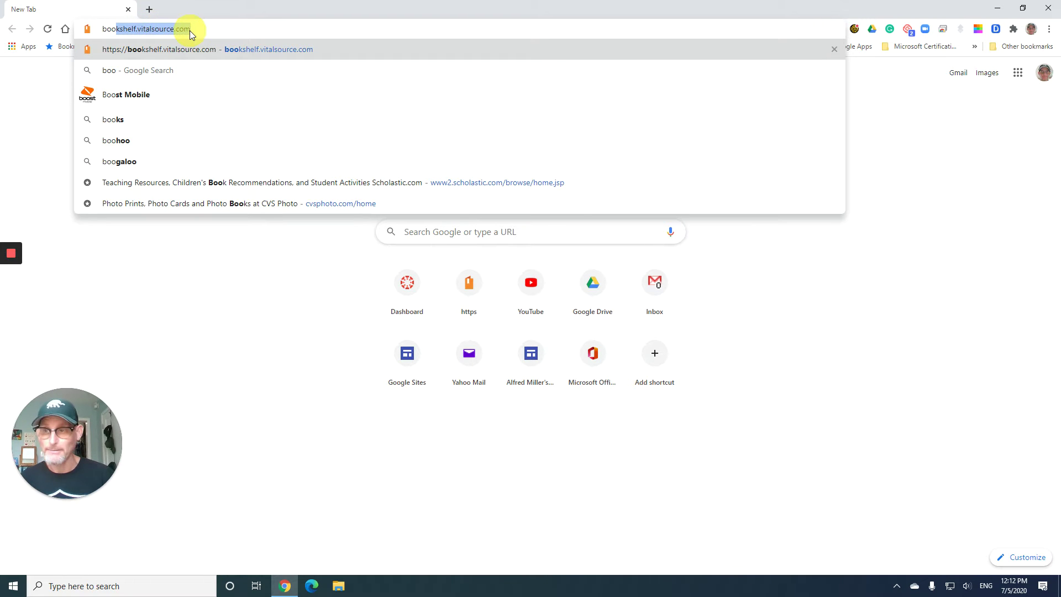
key("Return")
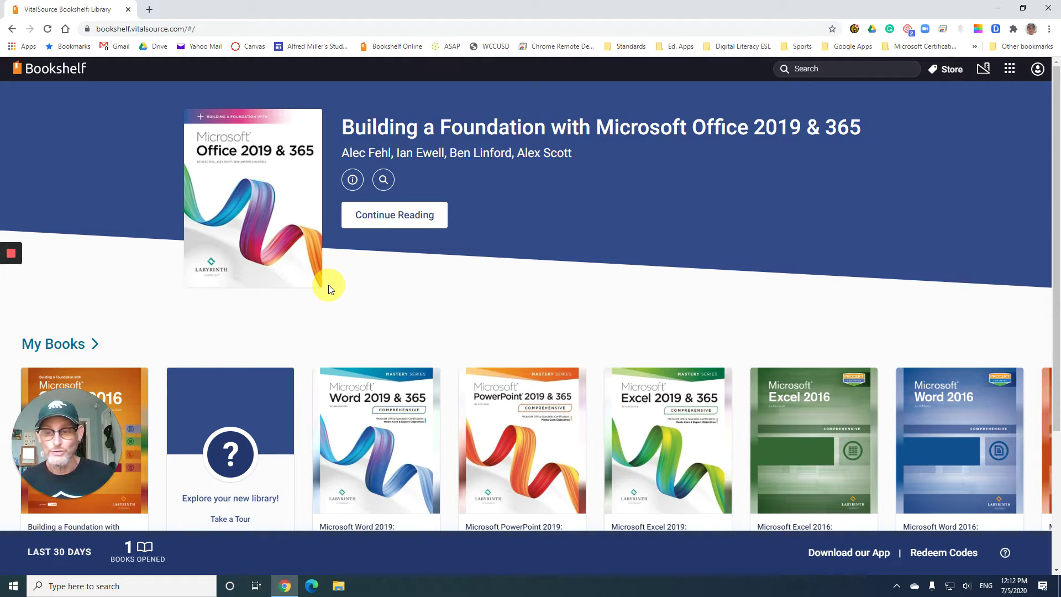
- Open the book Building a Foundation with Microsoft Office 2019 & 365 at the Chapter Opener of Excel Chapter 4 in Unit 3
left_click(255, 177)
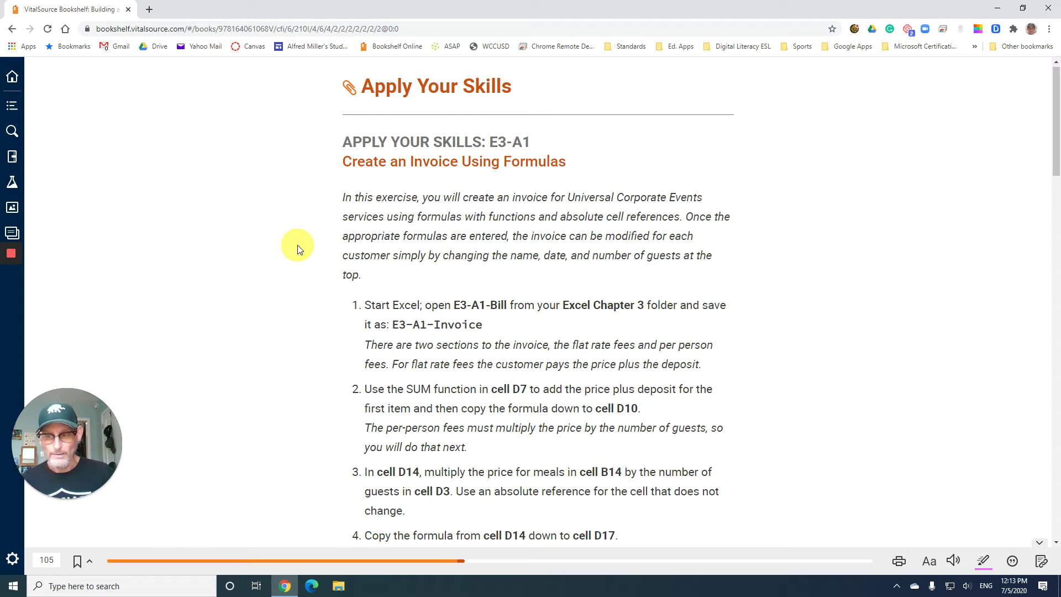
left_click(12, 107)
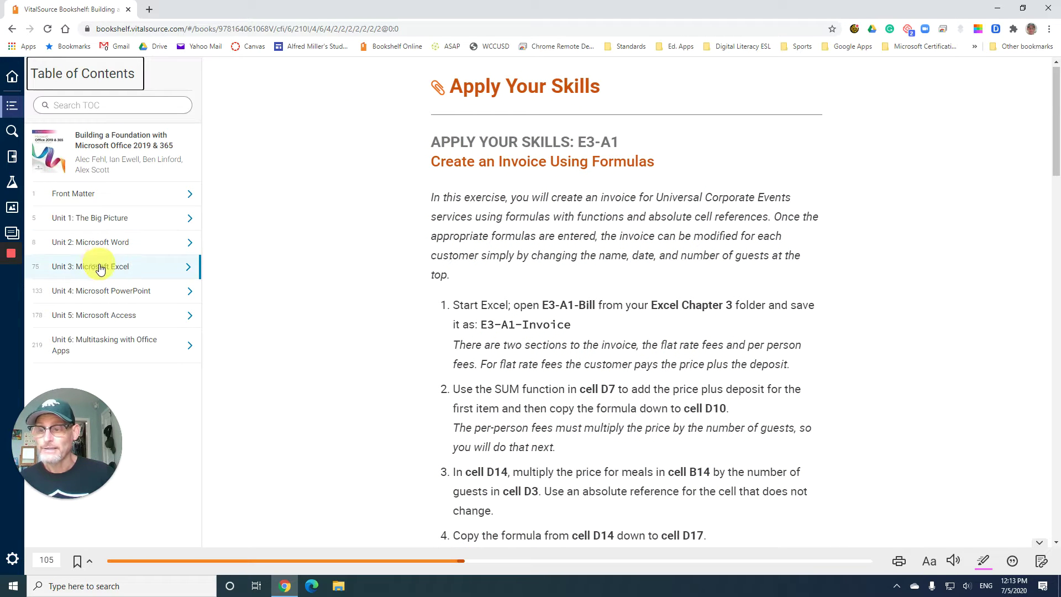
left_click(95, 270)
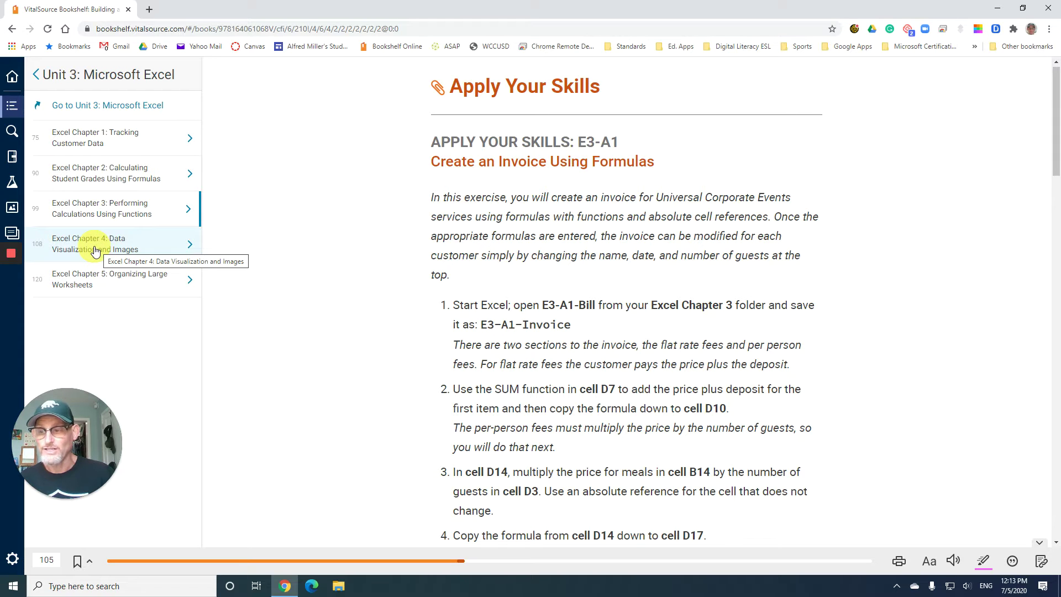
left_click(94, 248)
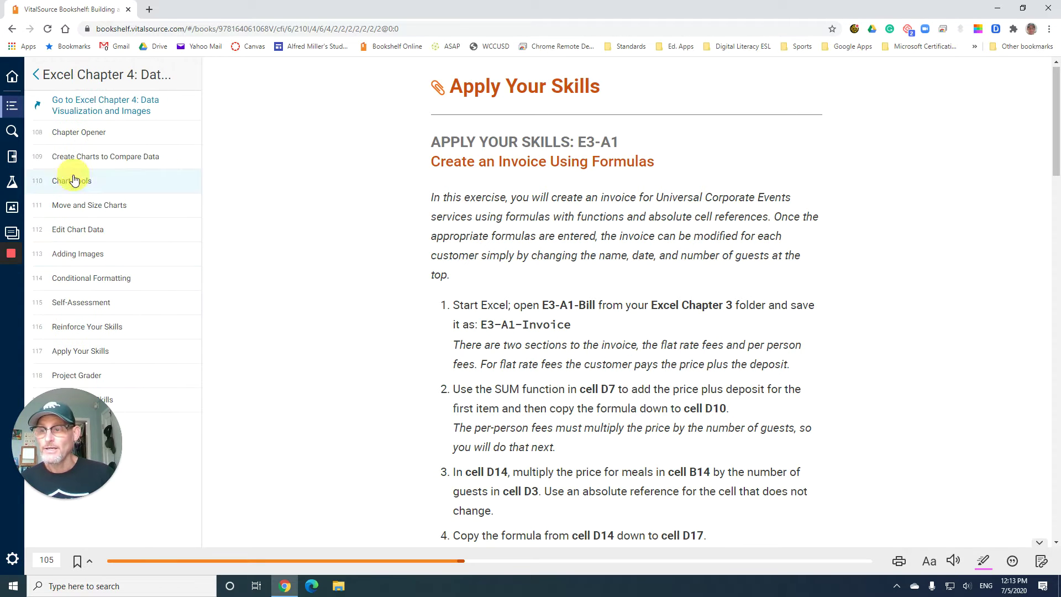
left_click(74, 136)
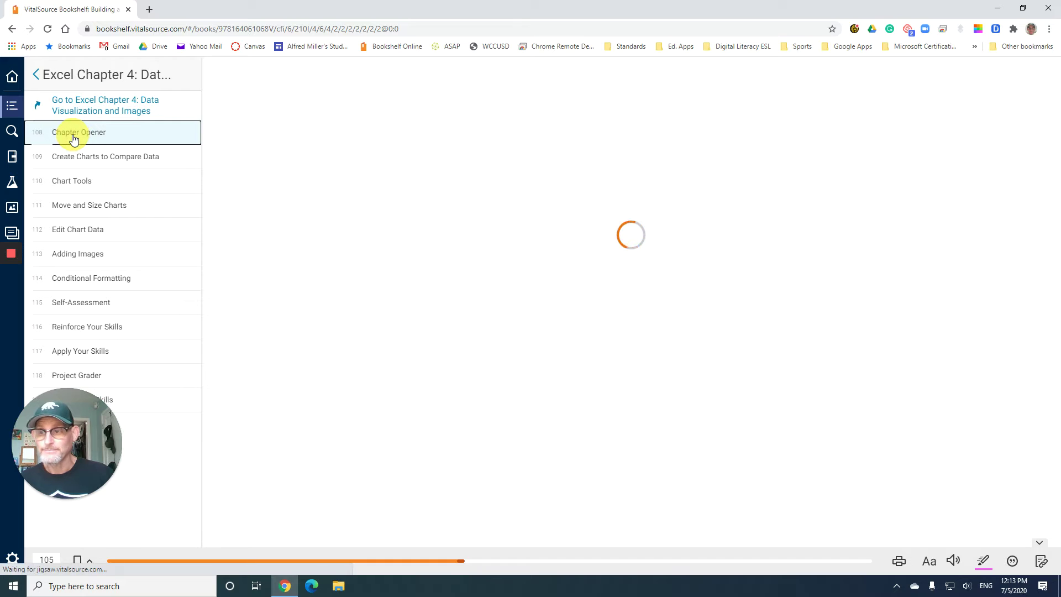
left_click(11, 105)
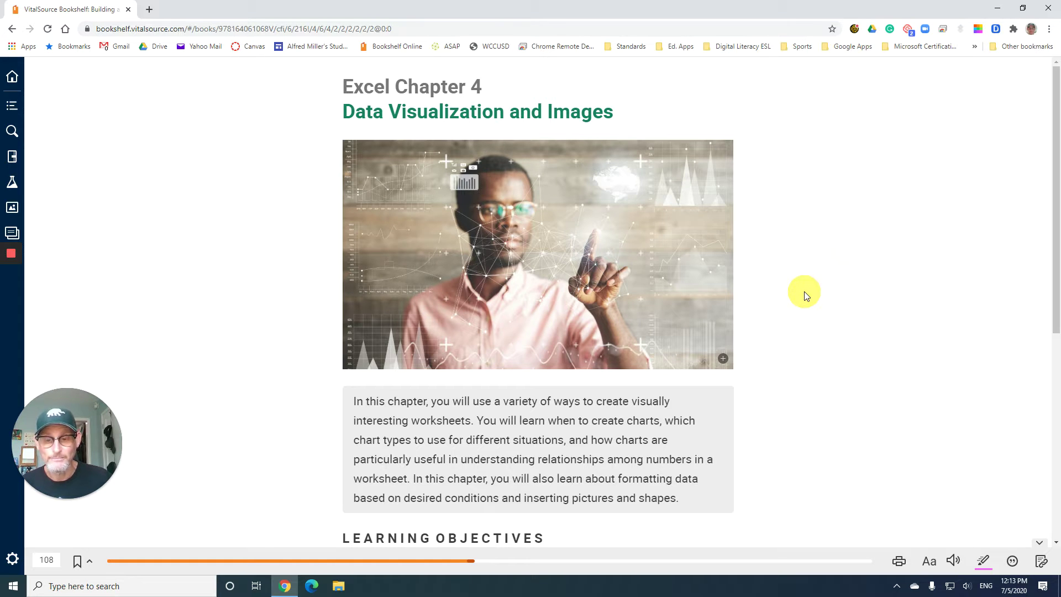
- Review the chapter's introduction and learning objectives, and advance to the next section, Create Charts to Compare Data
scroll(804, 291, "down", 1)
scroll(805, 291, "down", 2)
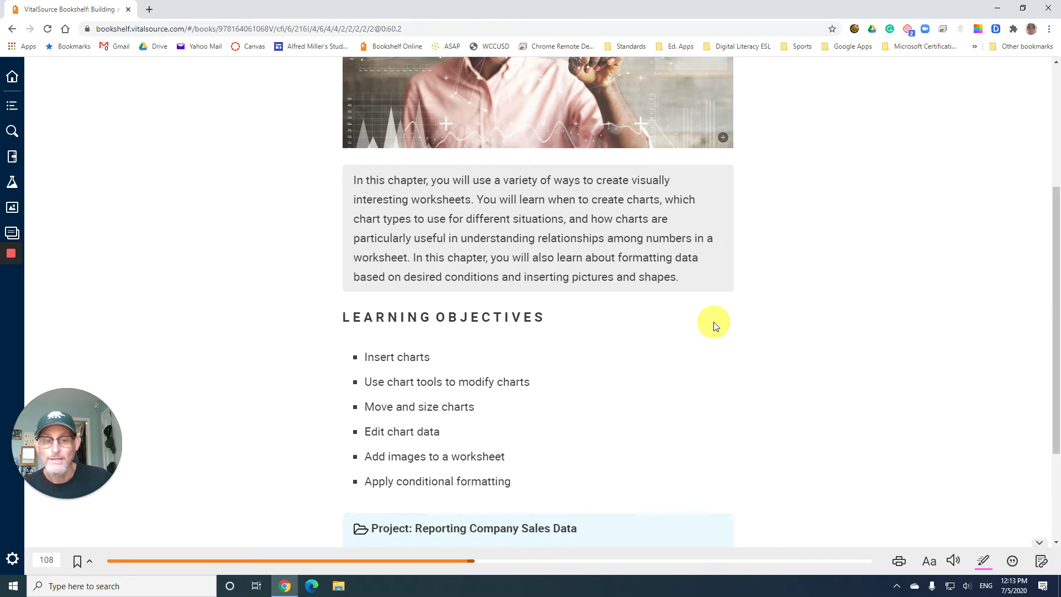
scroll(714, 326, "down", 1)
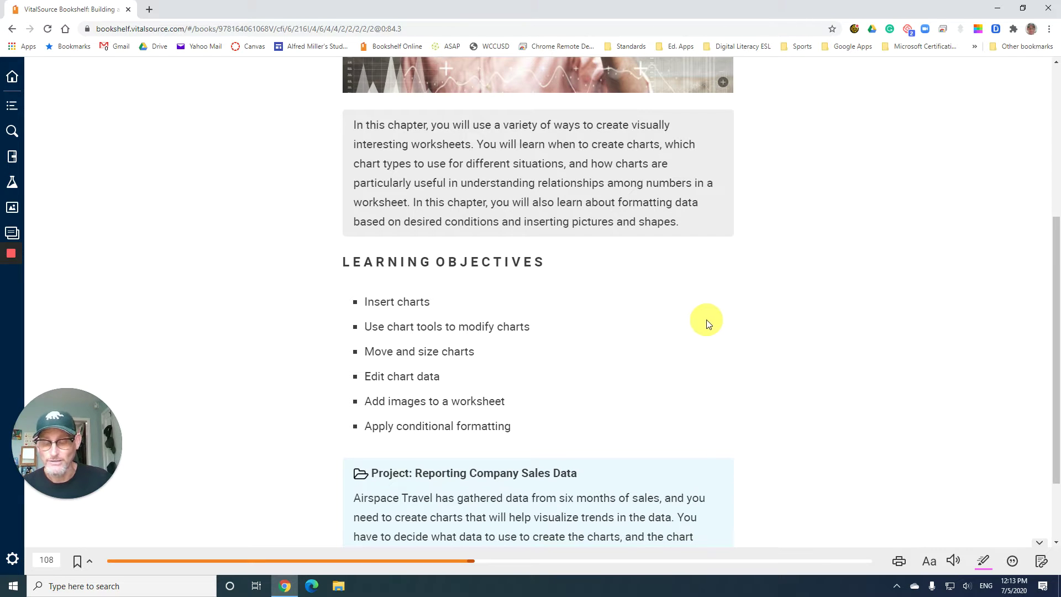
scroll(578, 322, "down", 2)
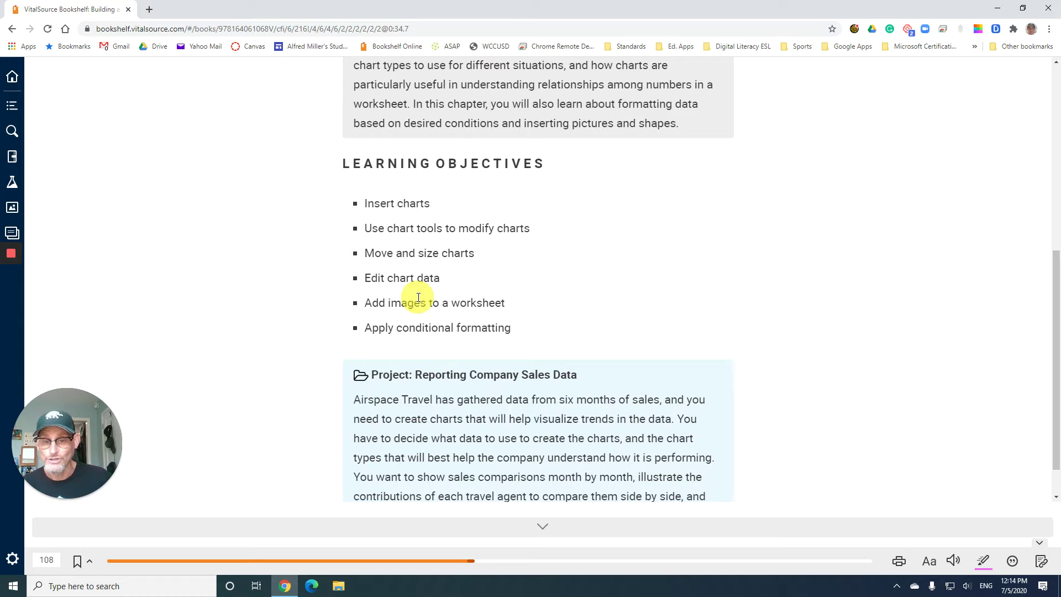
mouse_move(13, 326)
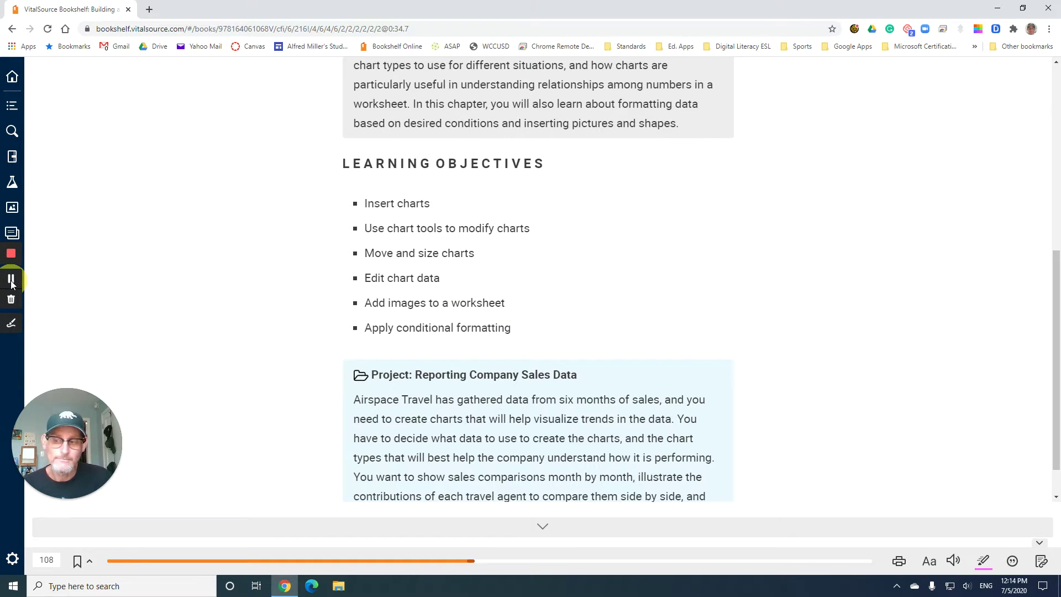
left_click(544, 525)
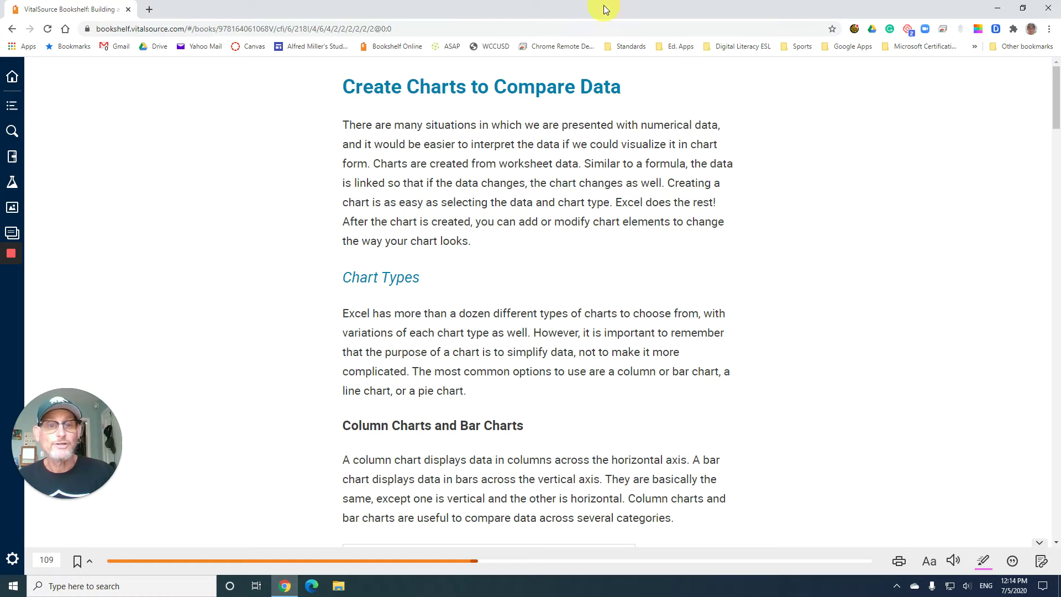
- Dock the browser window along the right edge of the desktop and narrow it to about one third of the screen width
left_click_drag(606, 10, 1055, 87)
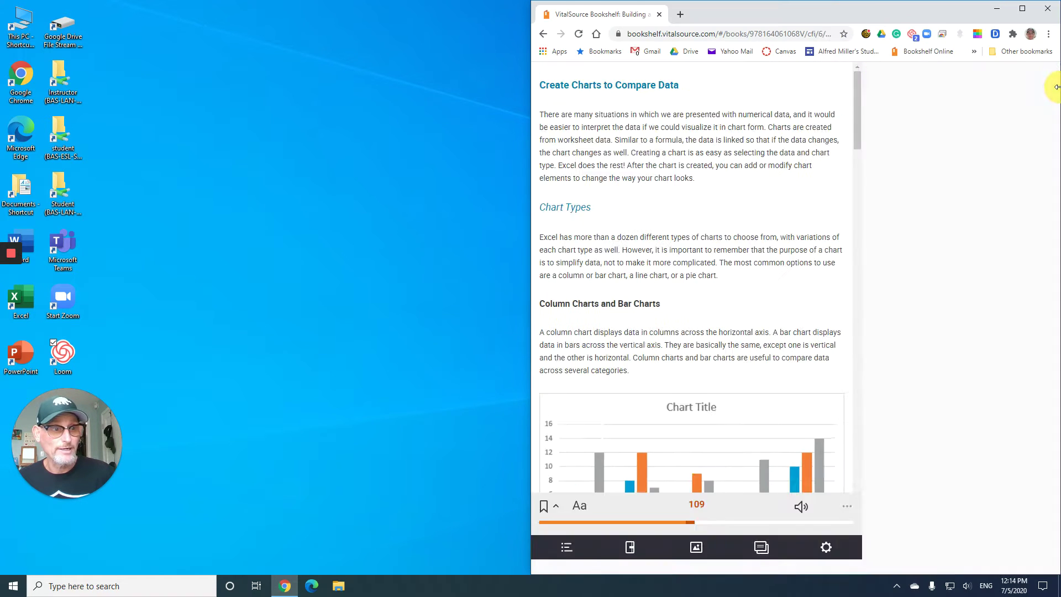
left_click_drag(529, 288, 709, 279)
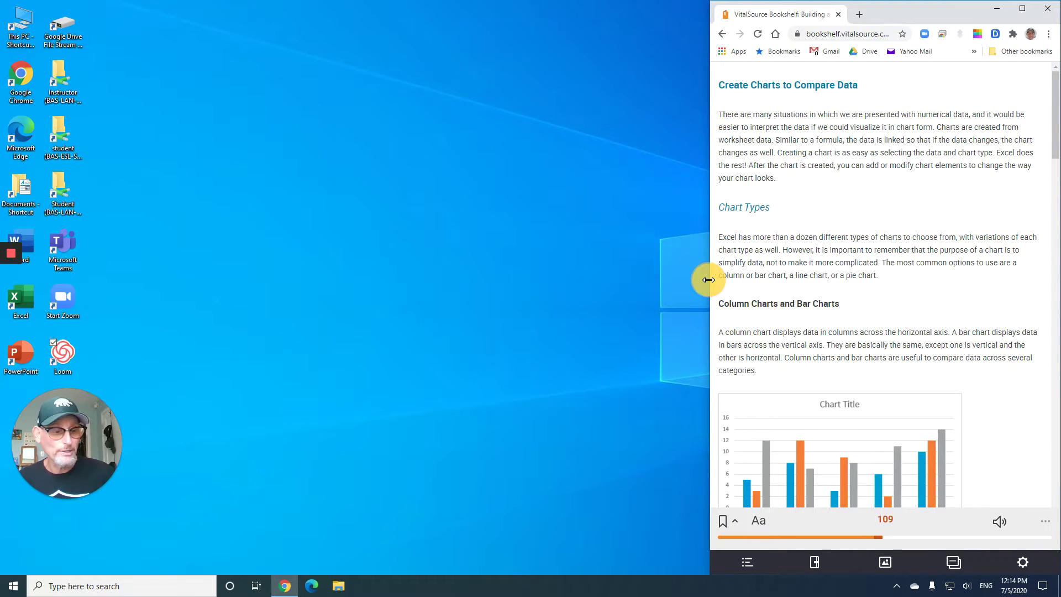
- Enlarge the e-book's text by a couple of sizes for easier reading and close the zoom options
left_click(760, 523)
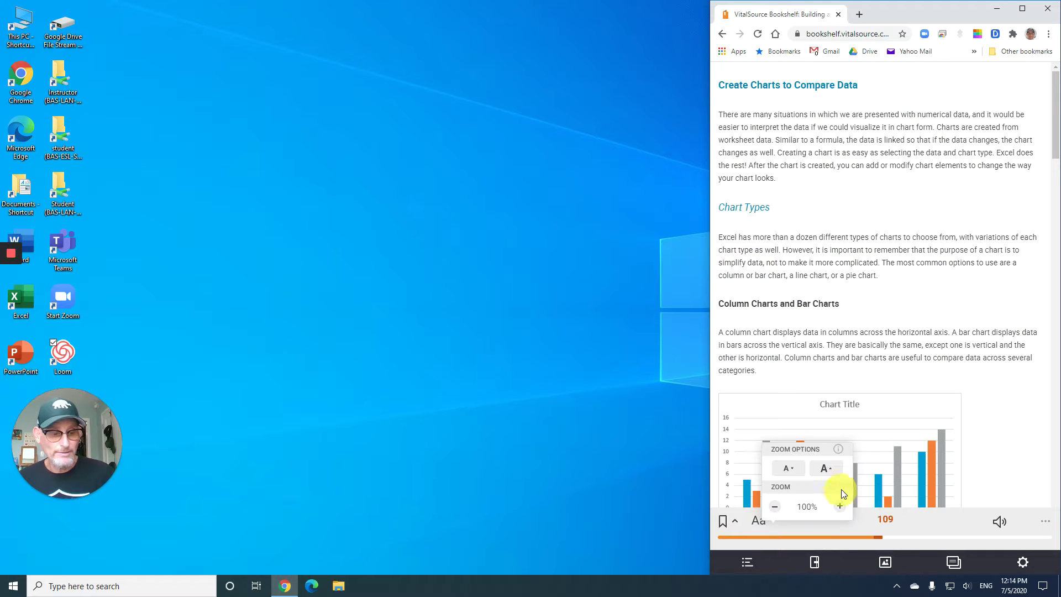
left_click(837, 477)
left_click(837, 476)
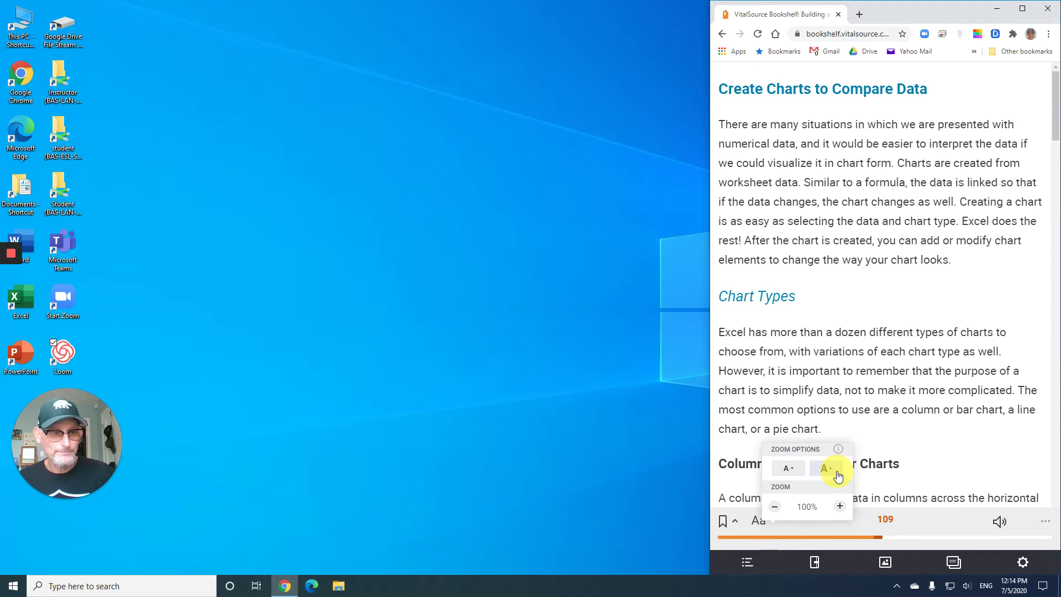
left_click(839, 476)
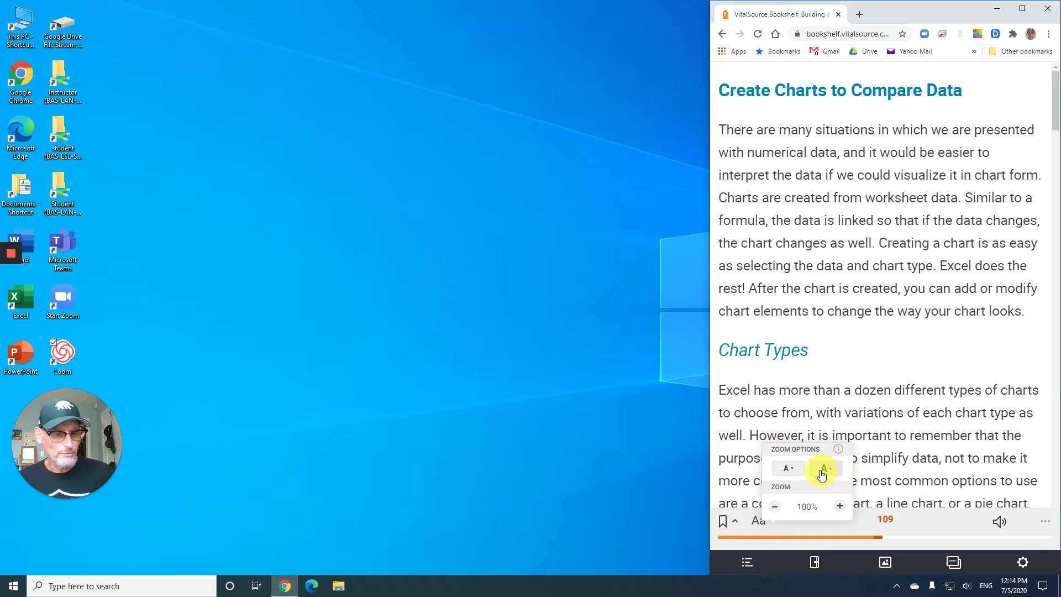
left_click(802, 474)
left_click(824, 469)
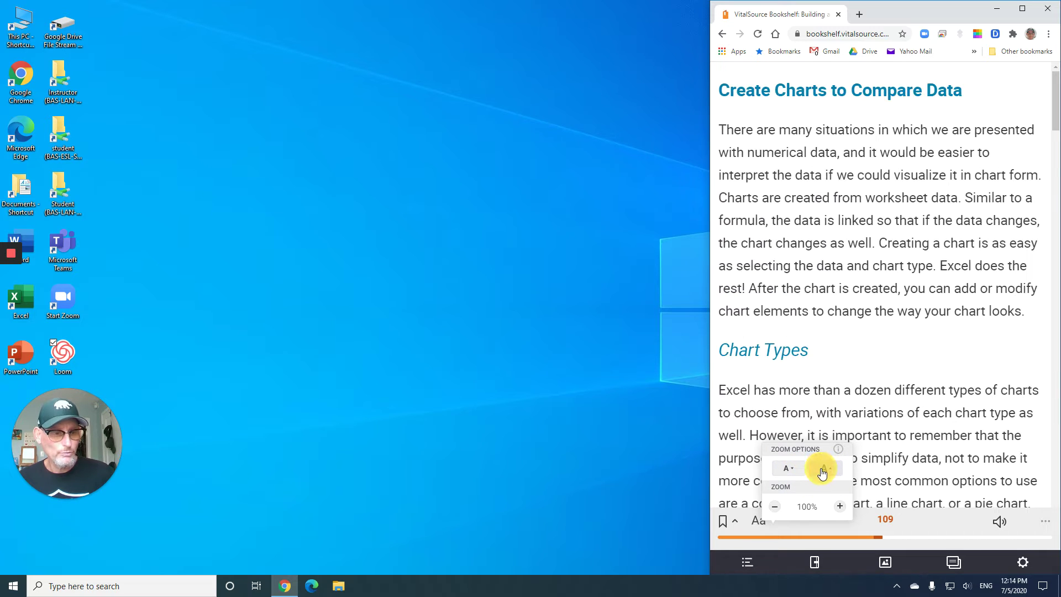
left_click(851, 262)
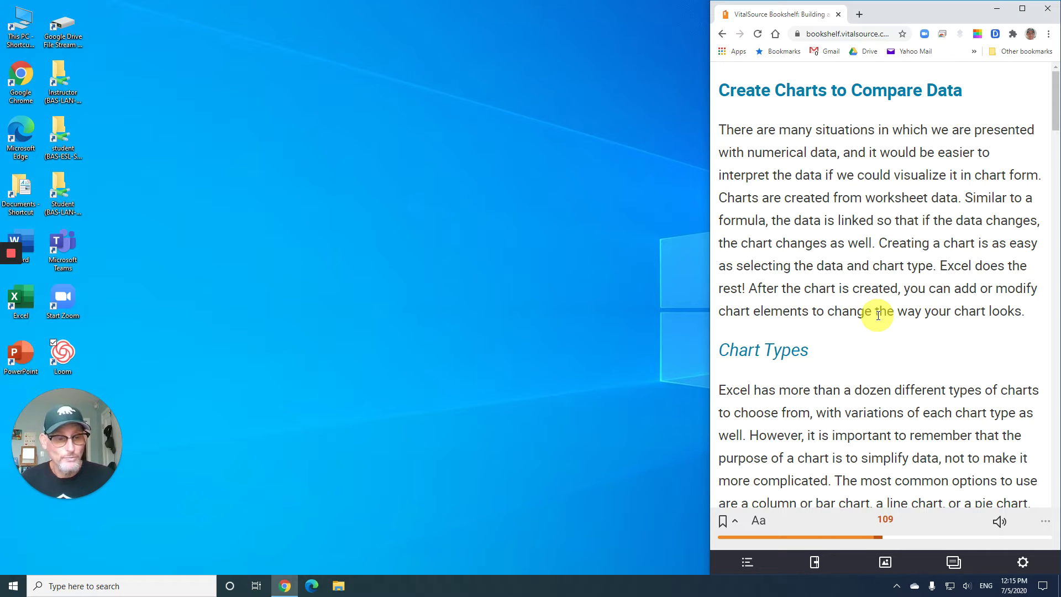
- Read the Chart Types introduction and the Column Charts and Bar Charts section, including its example chart
scroll(879, 315, "down", 1)
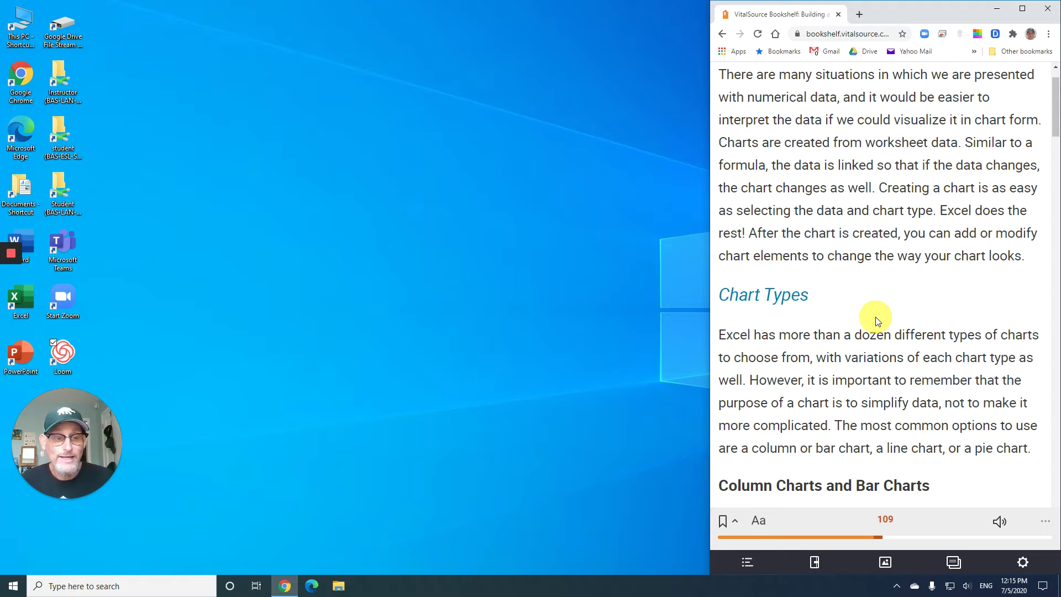
scroll(873, 317, "down", 1)
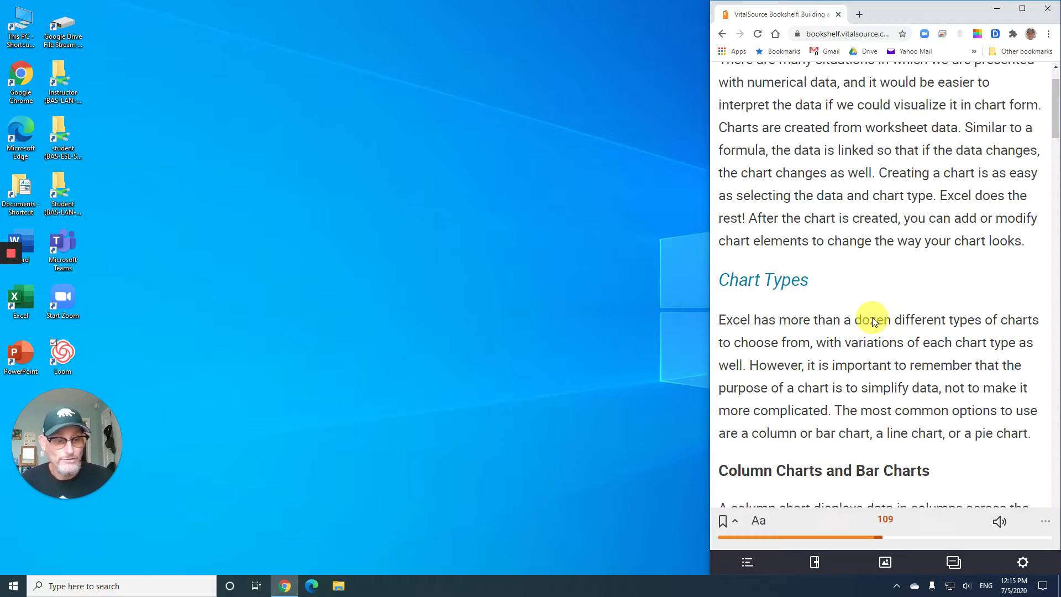
scroll(872, 317, "down", 1)
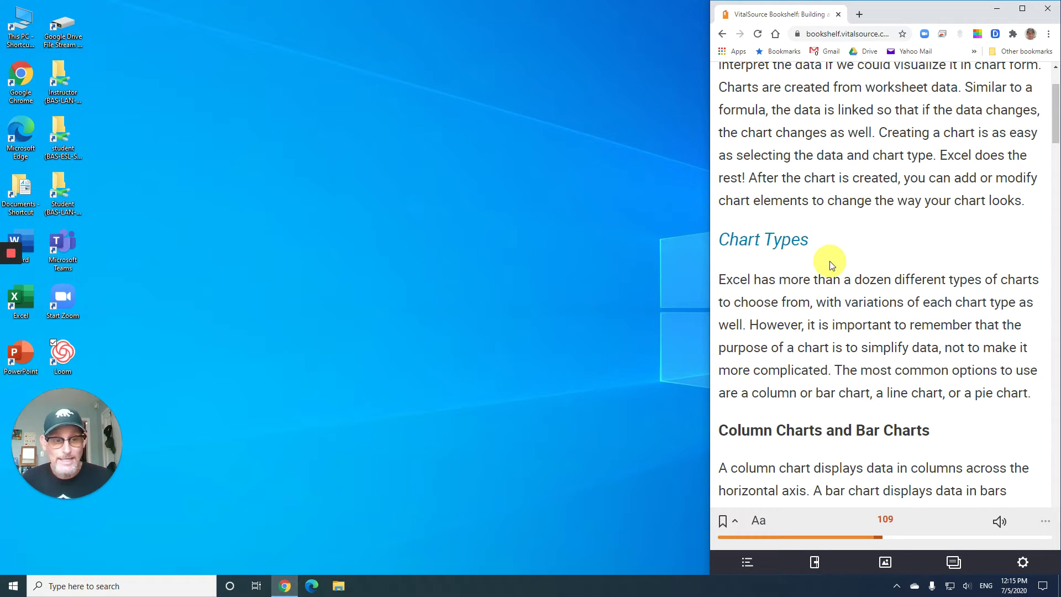
left_click_drag(99, 454, 590, 459)
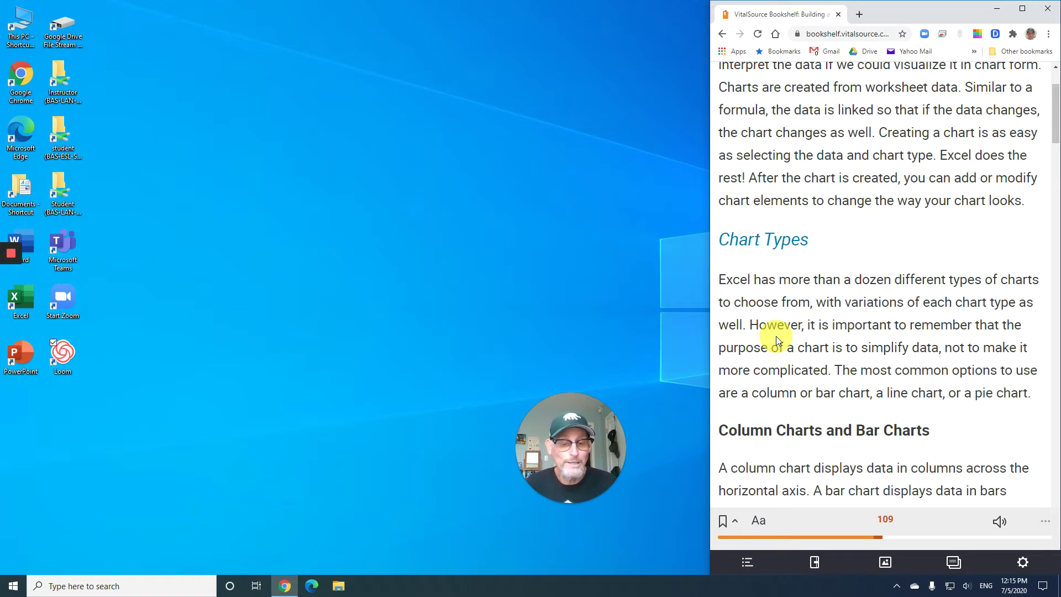
scroll(776, 336, "down", 1)
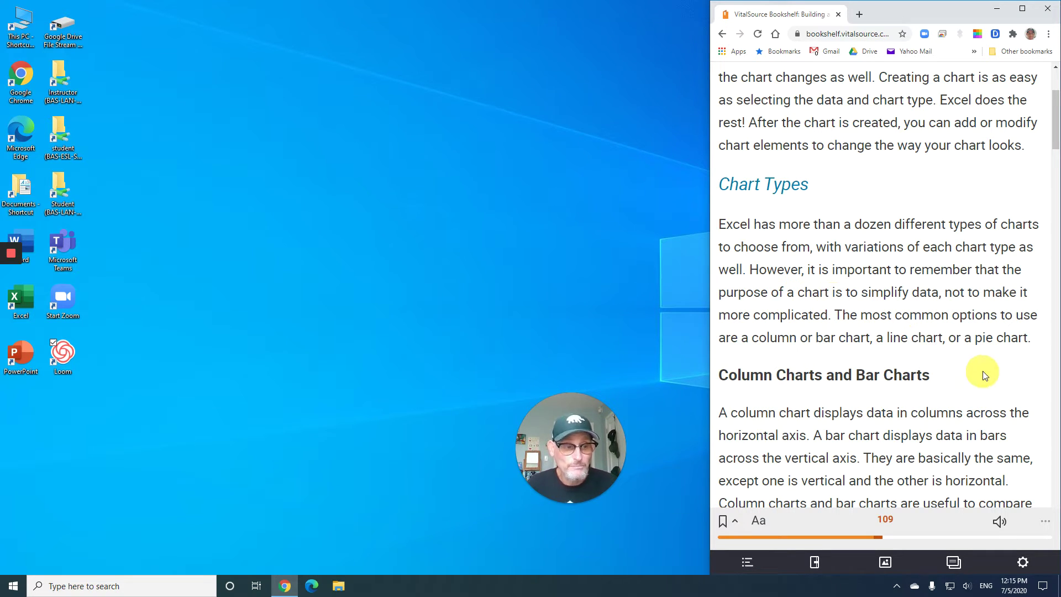
scroll(912, 343, "down", 4)
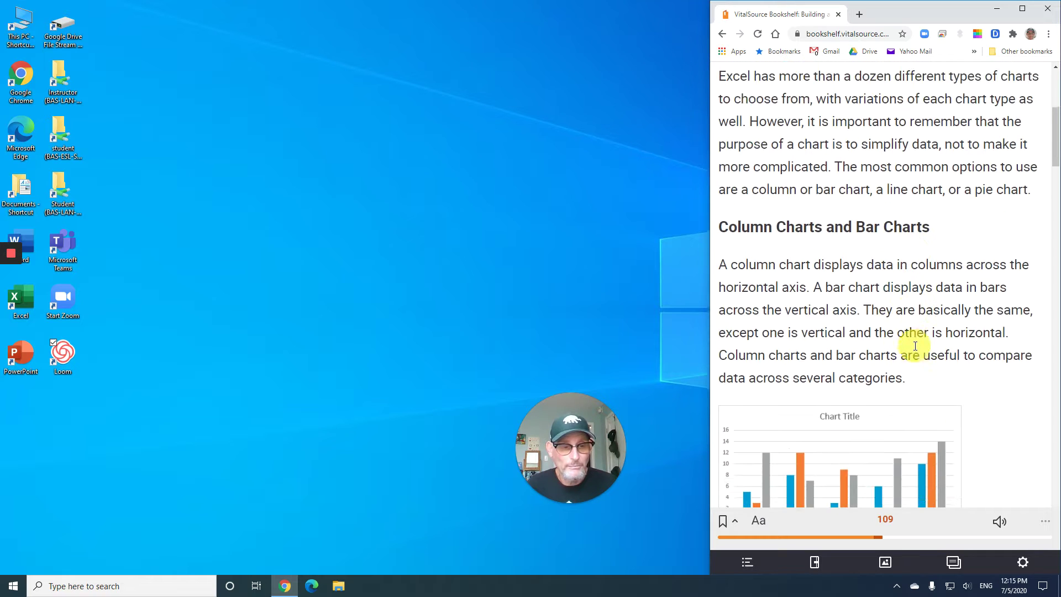
mouse_move(916, 350)
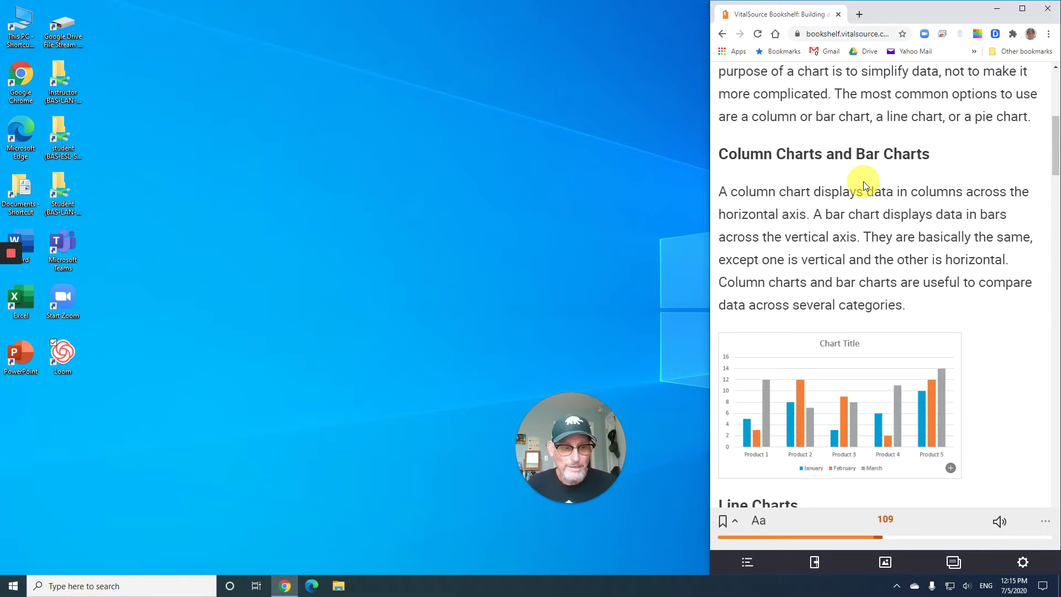
scroll(878, 223, "down", 1)
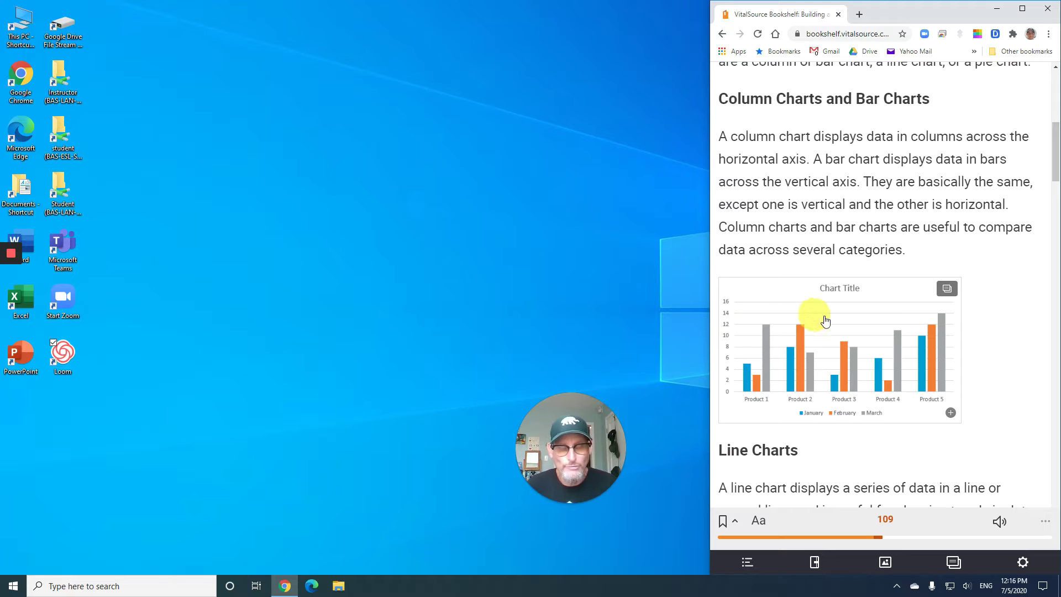
- Read the Line Charts section and compare its example chart with the column chart above it
scroll(834, 336, "down", 4)
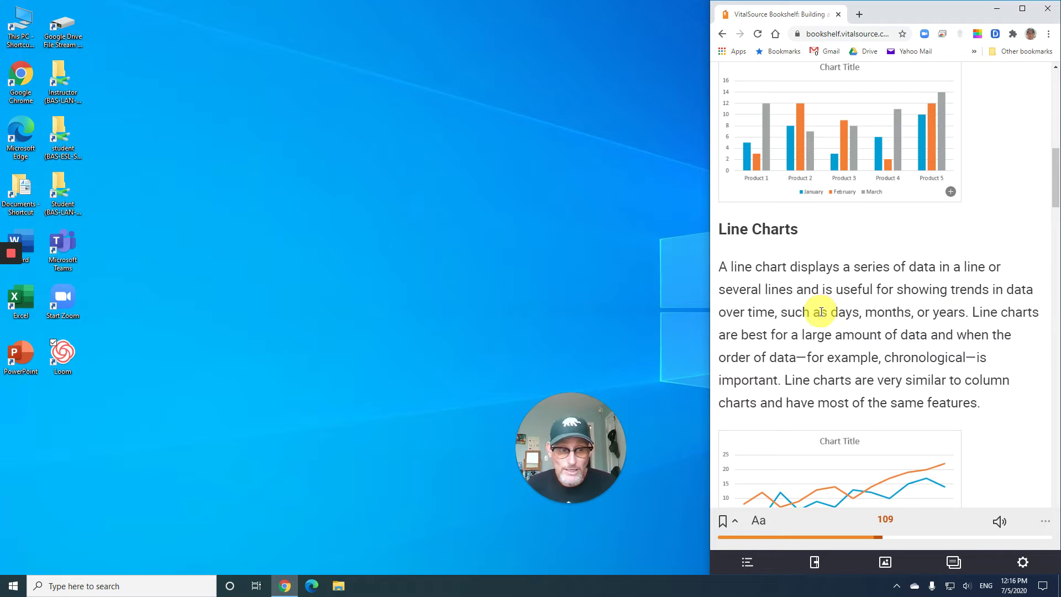
scroll(820, 312, "down", 1)
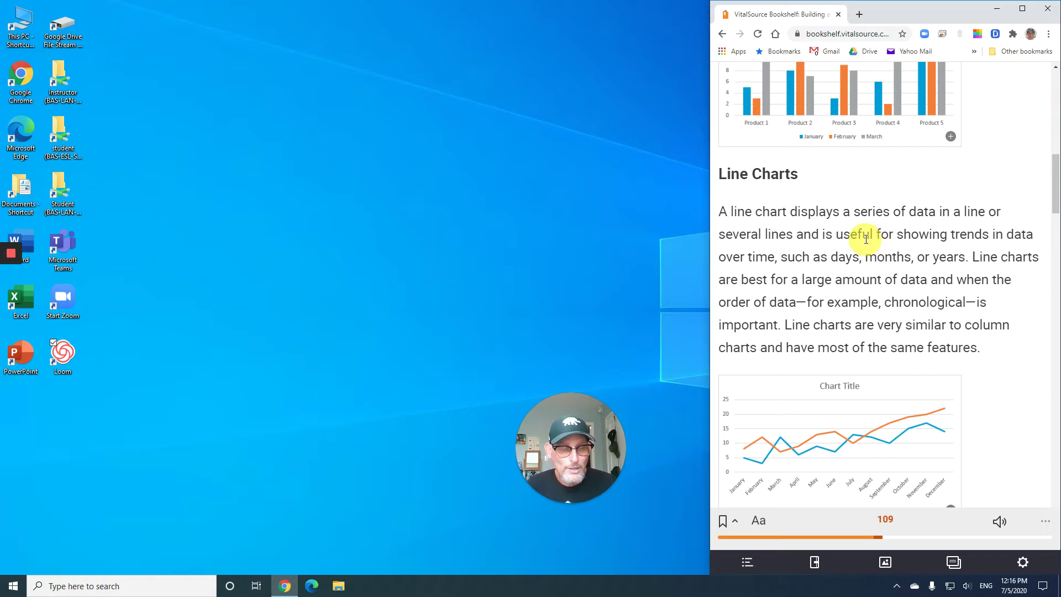
scroll(863, 235, "up", 4)
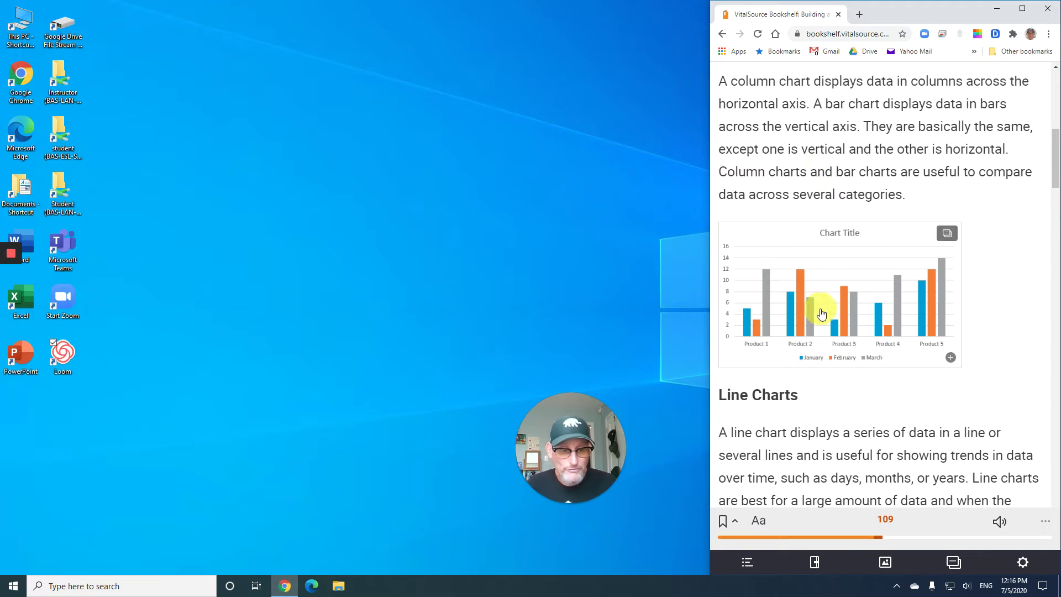
scroll(840, 301, "down", 4)
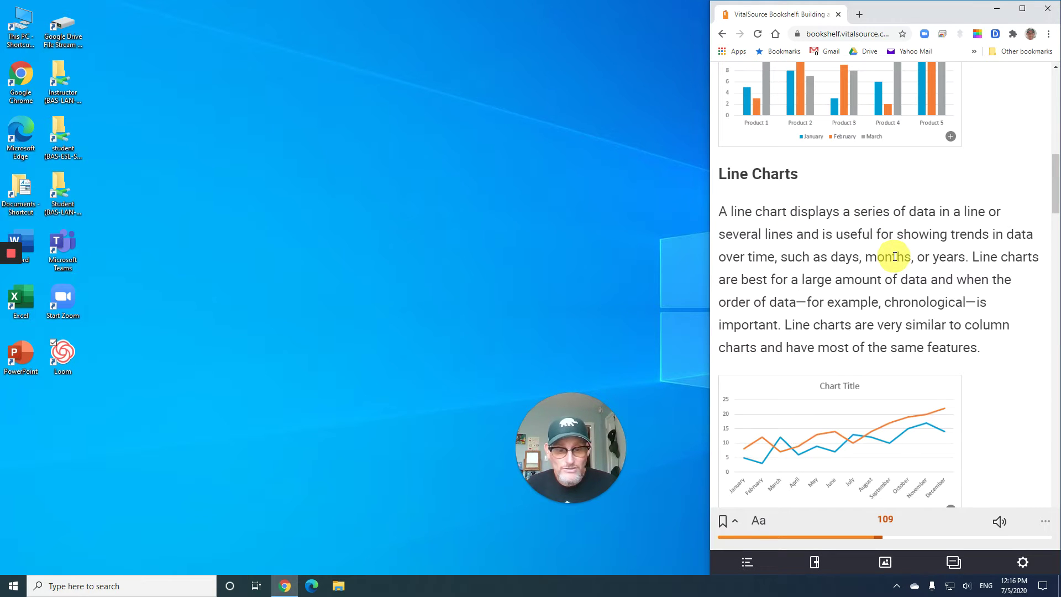
scroll(895, 256, "down", 2)
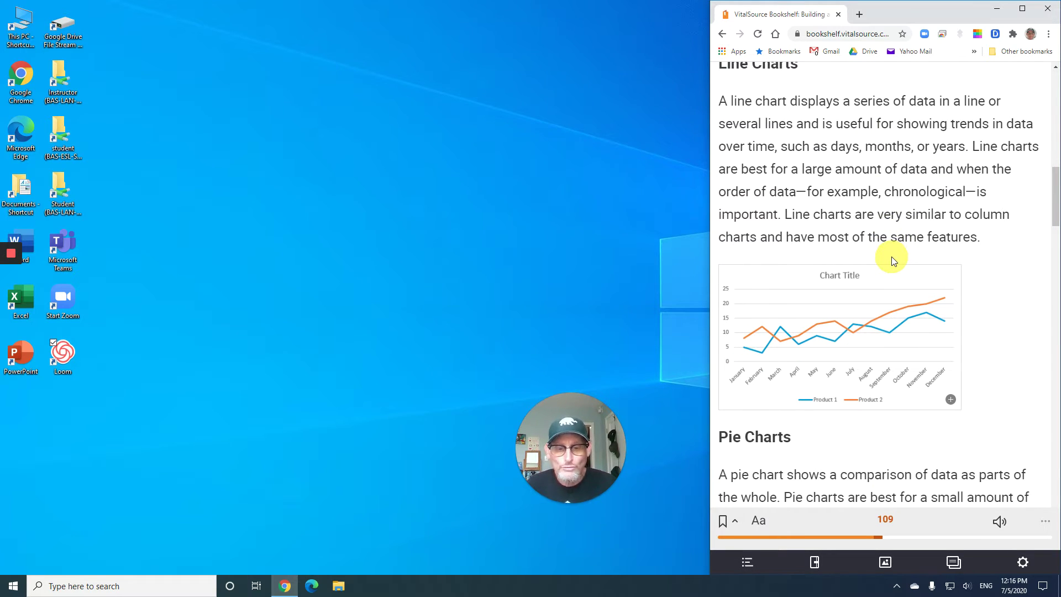
scroll(893, 259, "down", 2)
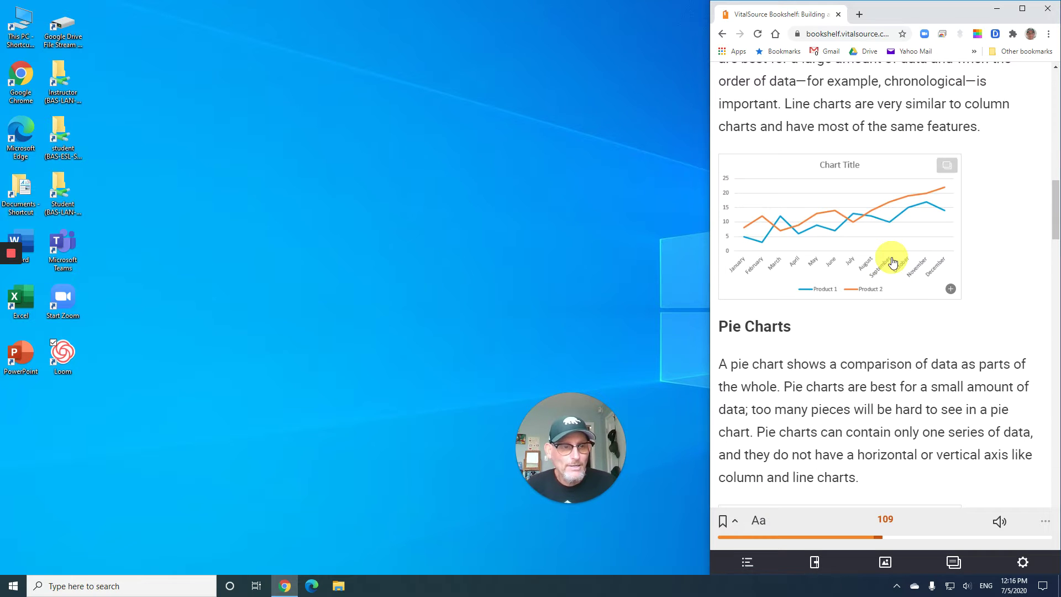
scroll(893, 258, "up", 1)
- Read the Pie Charts section and the paragraph on the Recommended Charts option with its insert commands
scroll(892, 259, "down", 3)
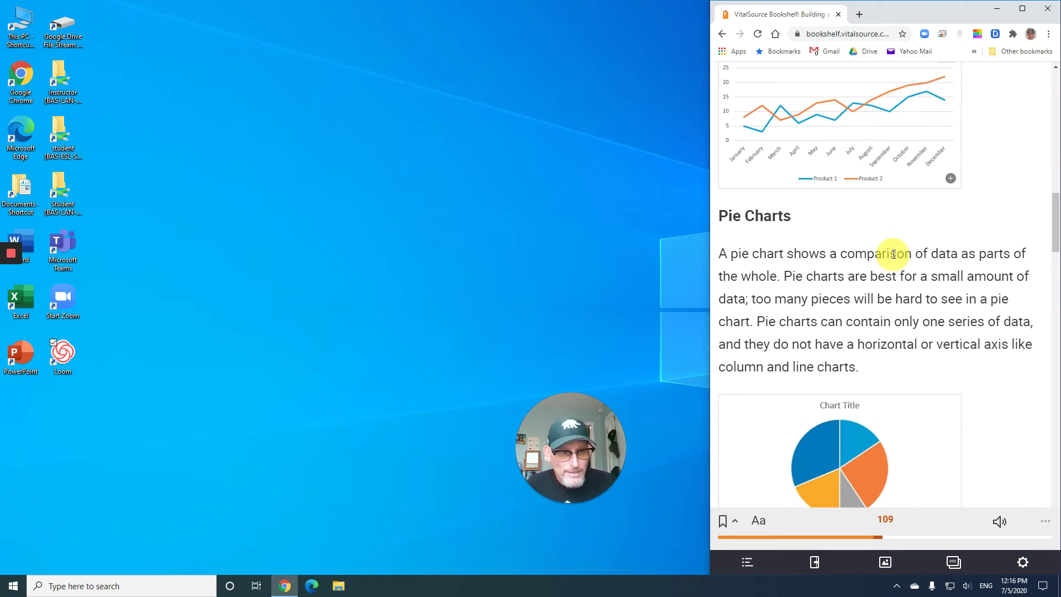
scroll(913, 292, "down", 1)
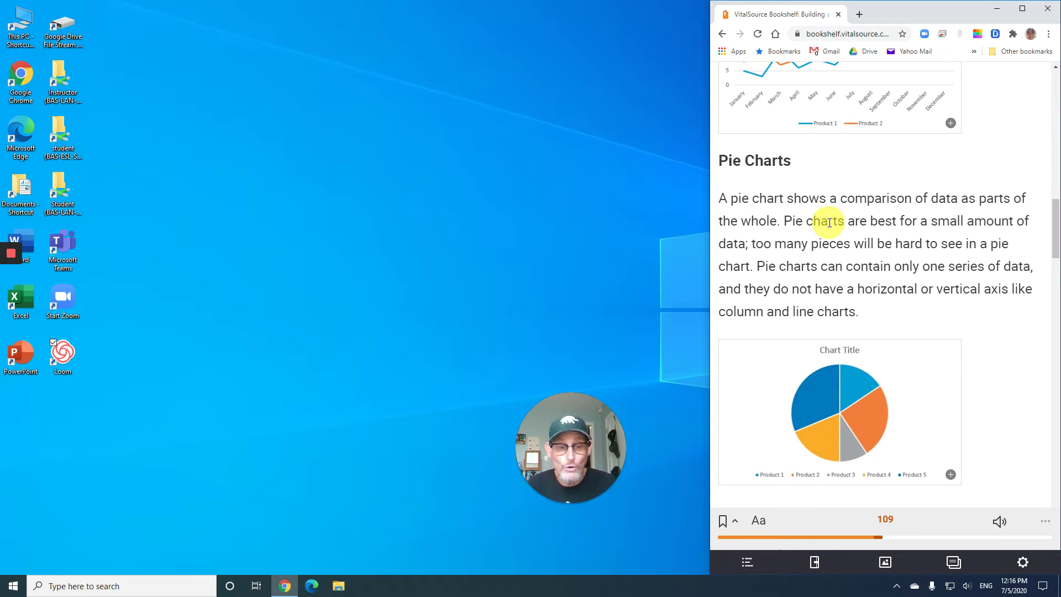
scroll(830, 221, "down", 1)
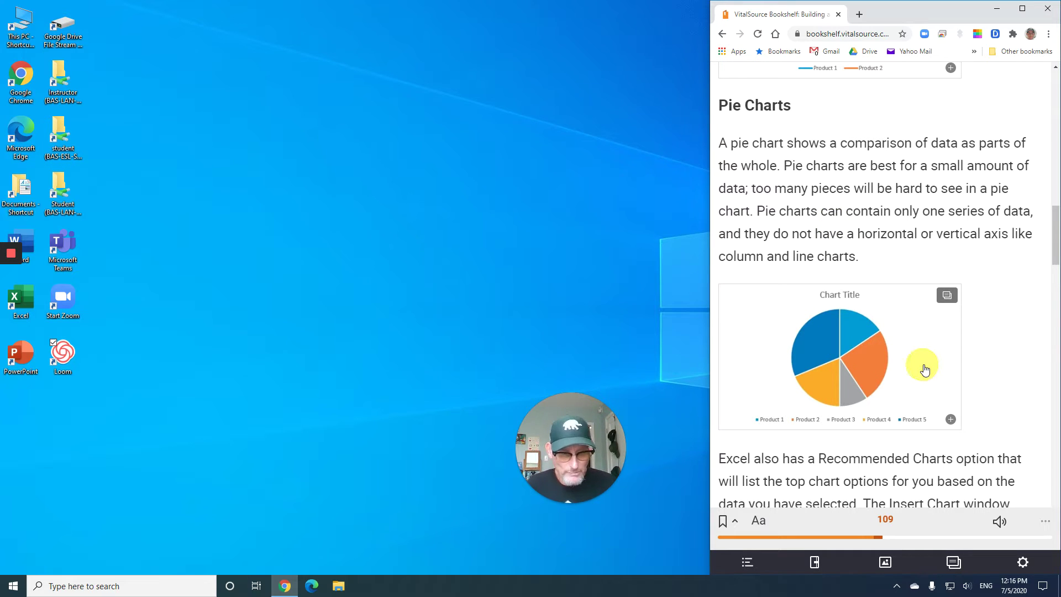
scroll(926, 369, "down", 3)
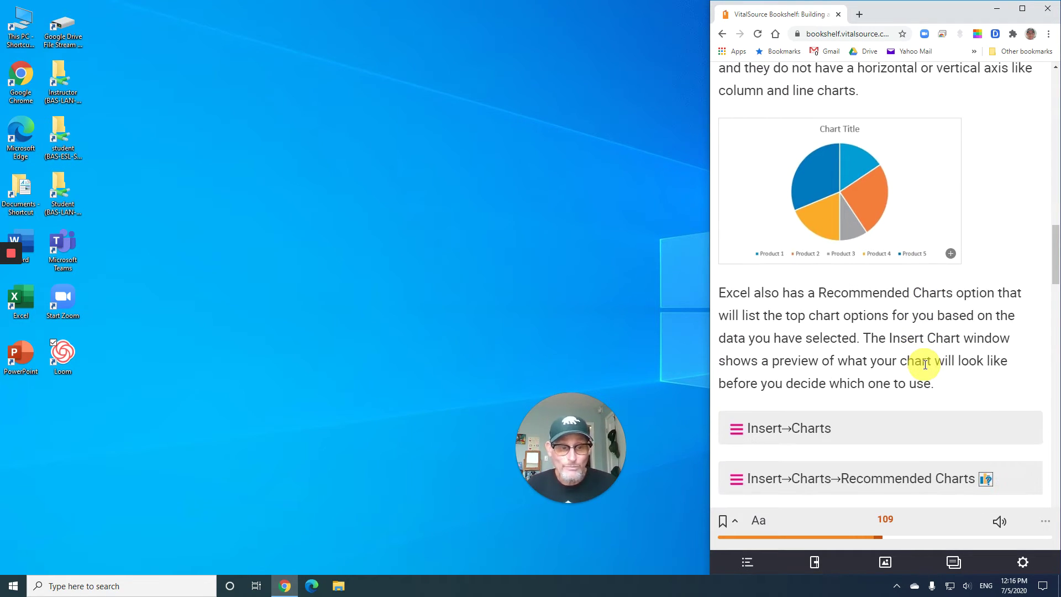
scroll(926, 365, "down", 2)
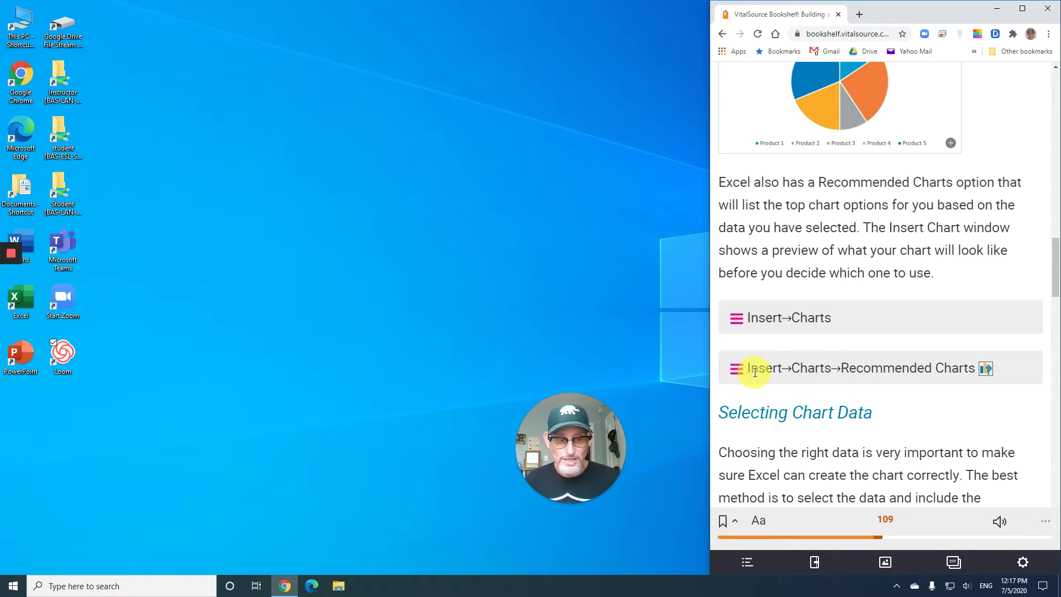
scroll(853, 352, "down", 1)
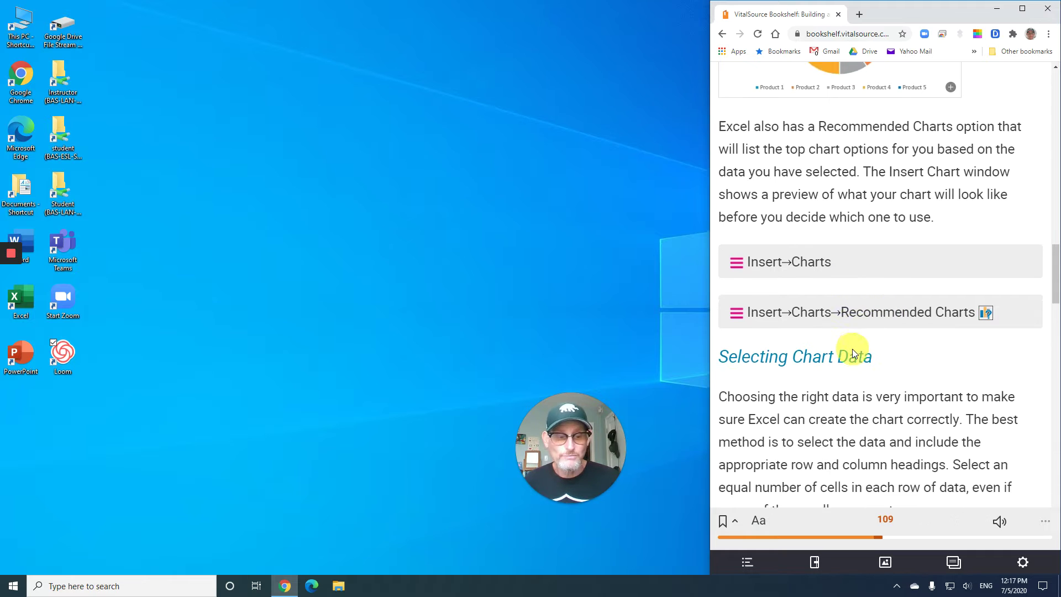
- Read the Selecting Chart Data section and examine the Q1 Revenue table that shows the selected data with headings
scroll(853, 352, "down", 3)
scroll(853, 349, "down", 1)
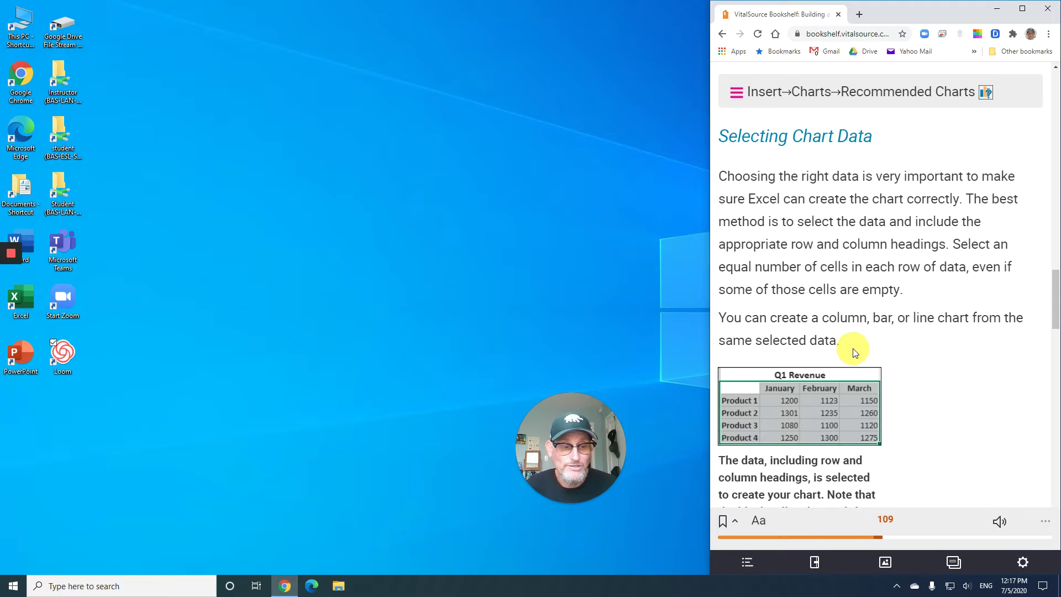
scroll(854, 348, "down", 3)
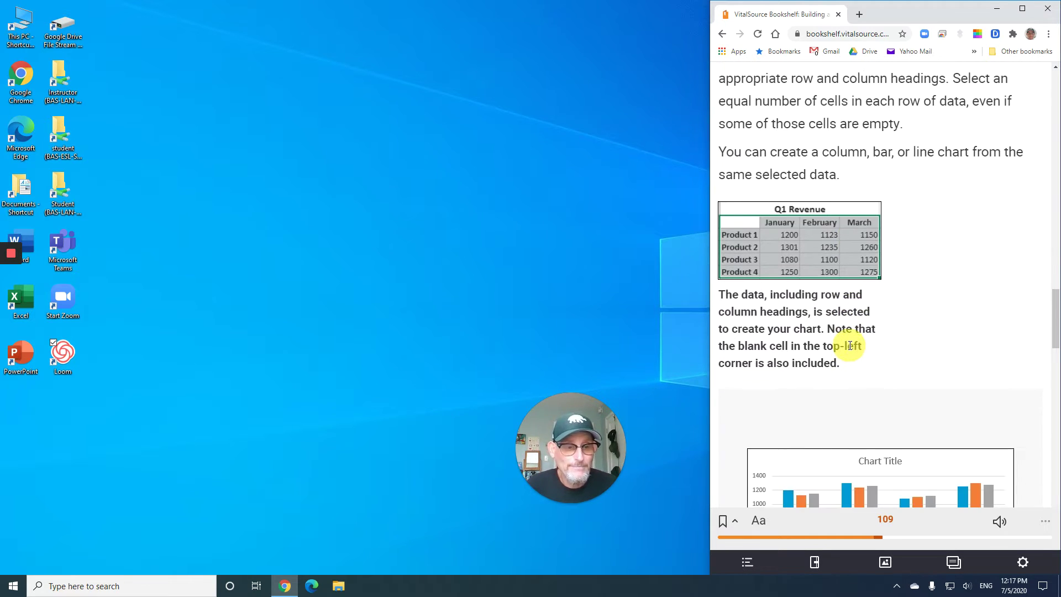
scroll(851, 346, "down", 1)
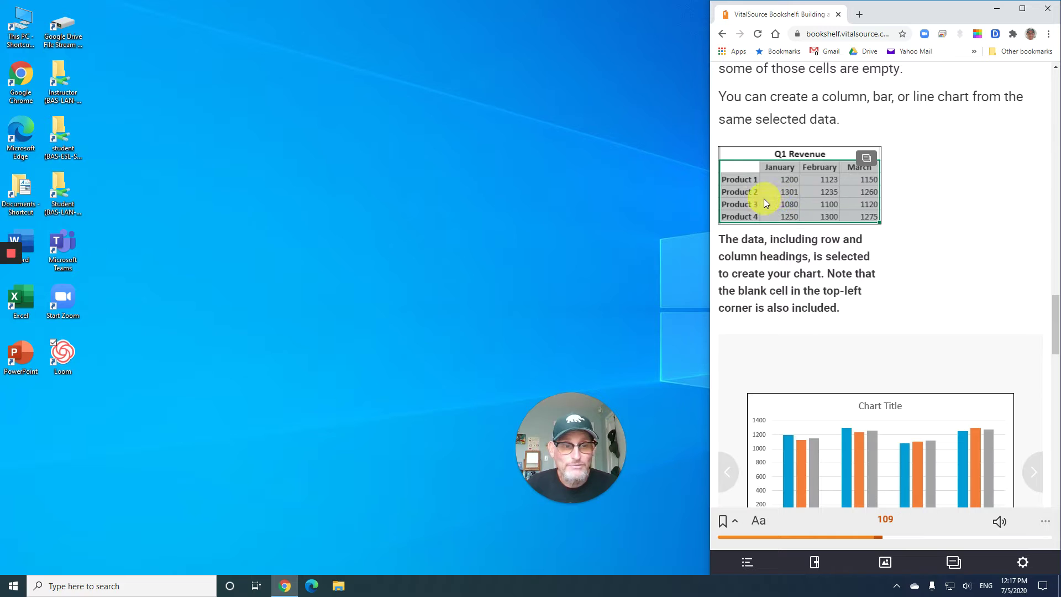
scroll(835, 221, "down", 4)
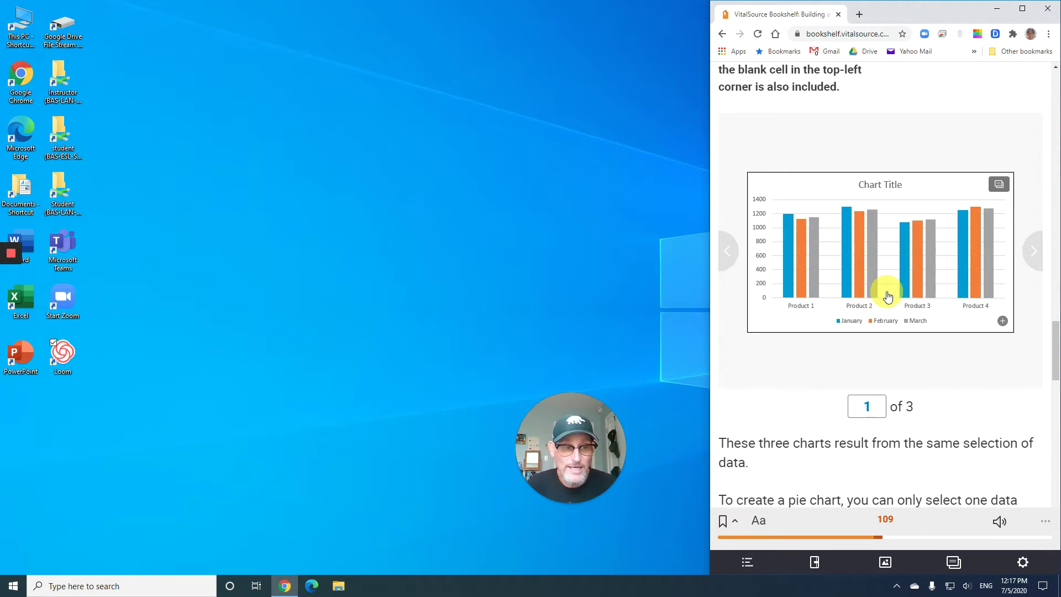
- View the column, bar and line examples in the three-chart gallery, and return to the first chart
left_click(1034, 255)
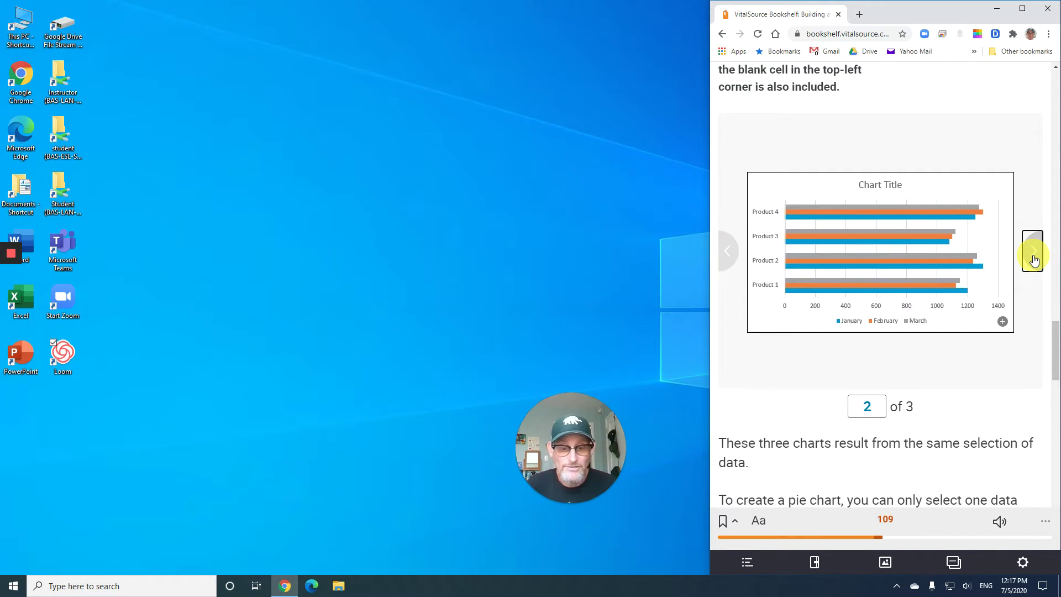
left_click(1033, 254)
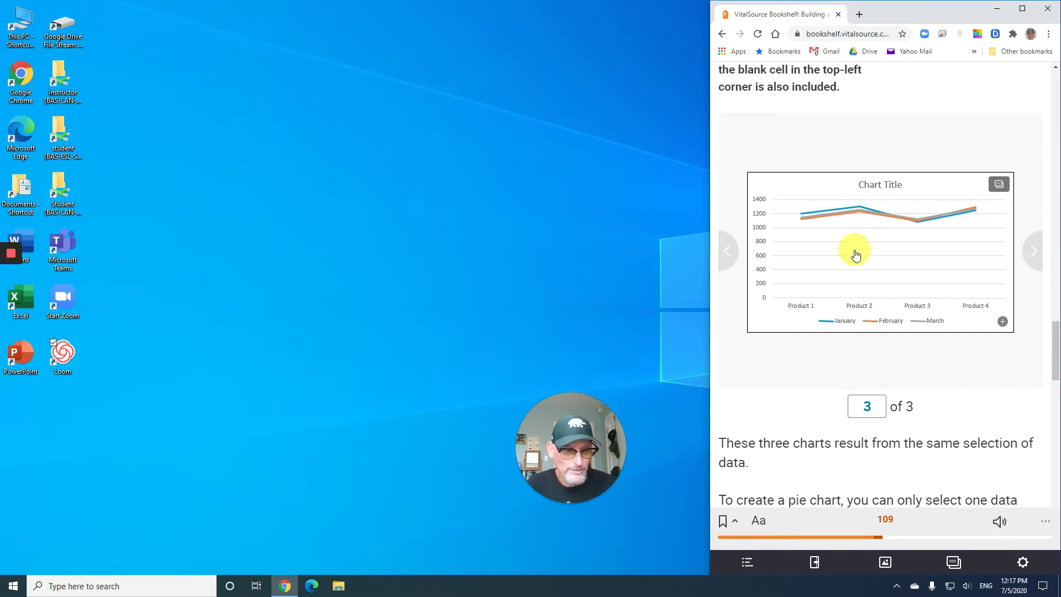
left_click(730, 255)
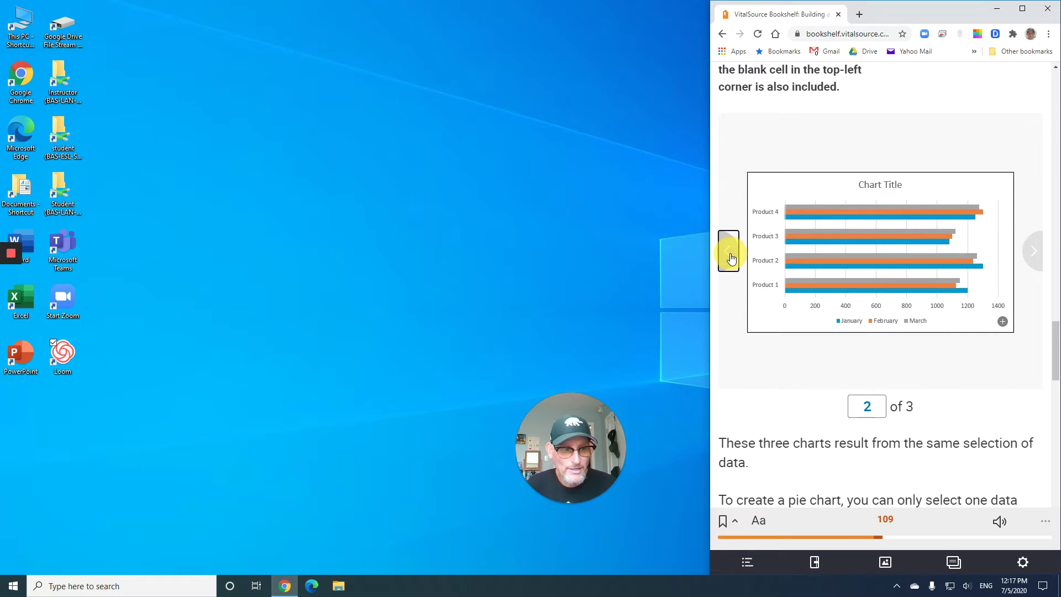
left_click(729, 256)
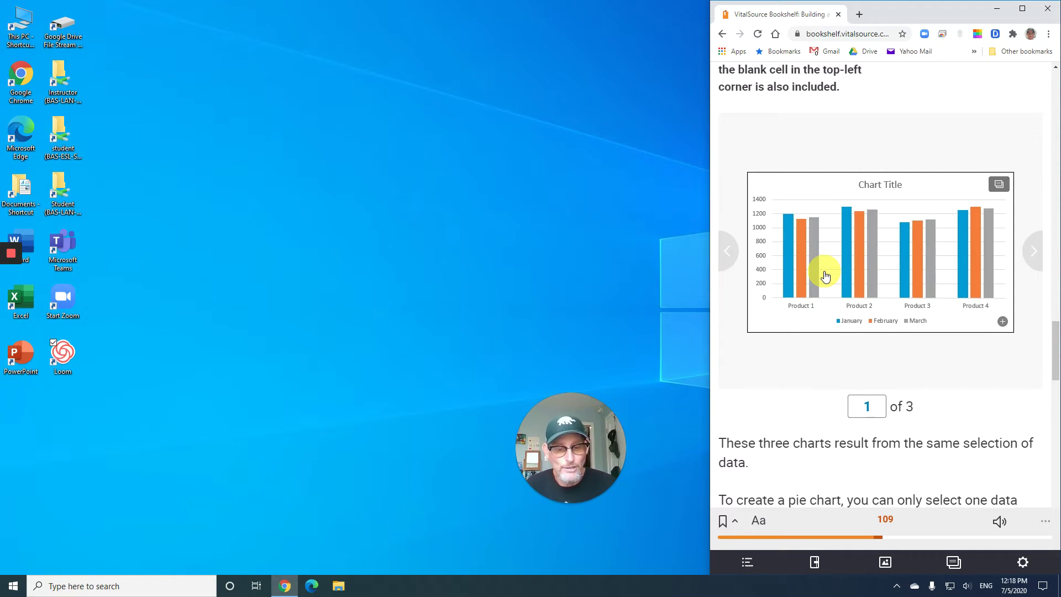
- Examine the examples of selecting one data series for a pie chart and only Products 2 and 3 for other charts
scroll(825, 275, "down", 2)
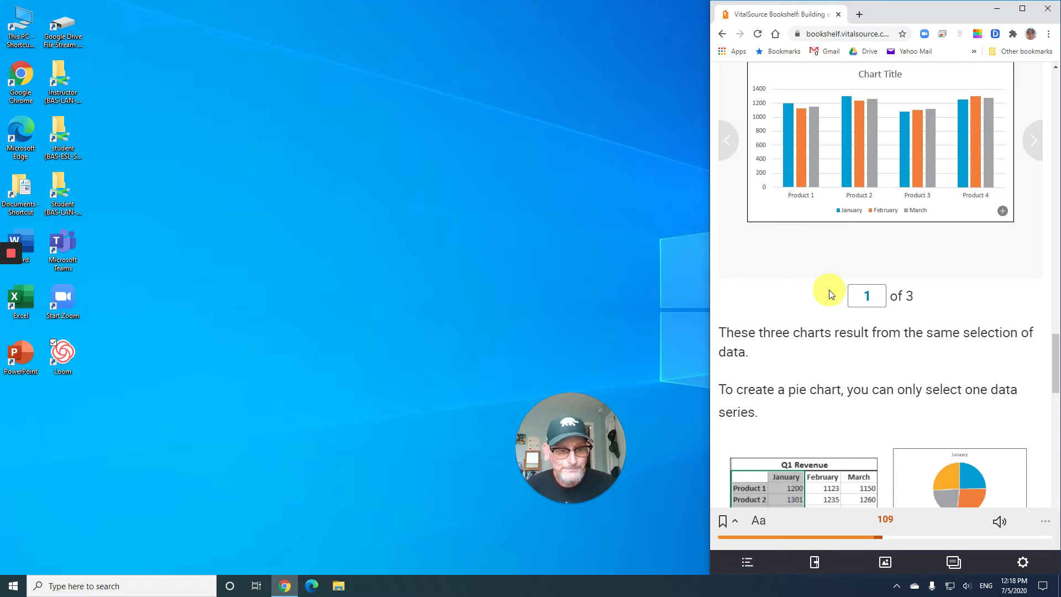
scroll(829, 290, "down", 2)
scroll(829, 291, "down", 2)
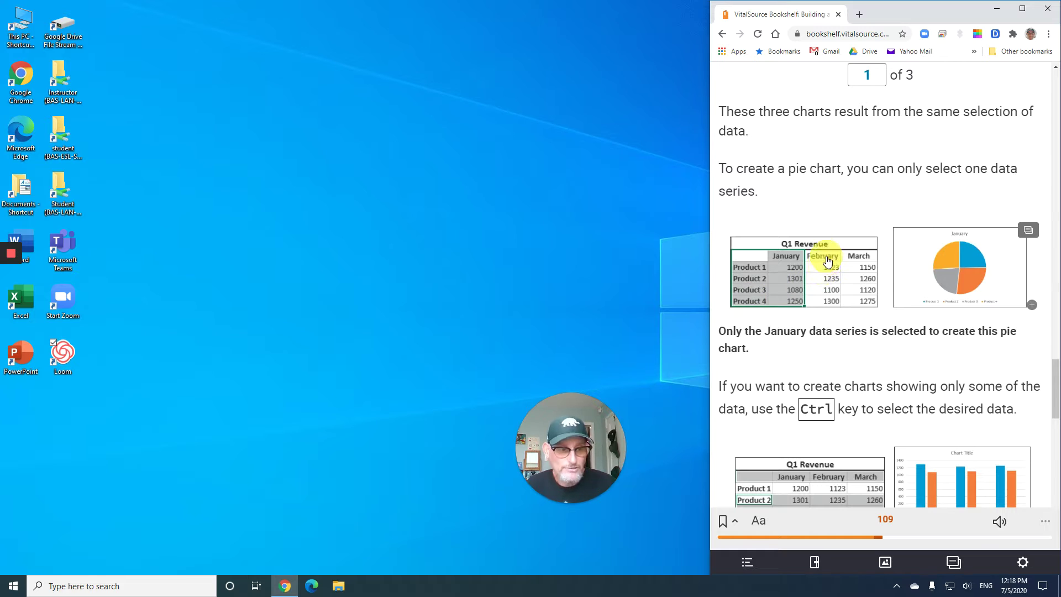
scroll(830, 308, "down", 2)
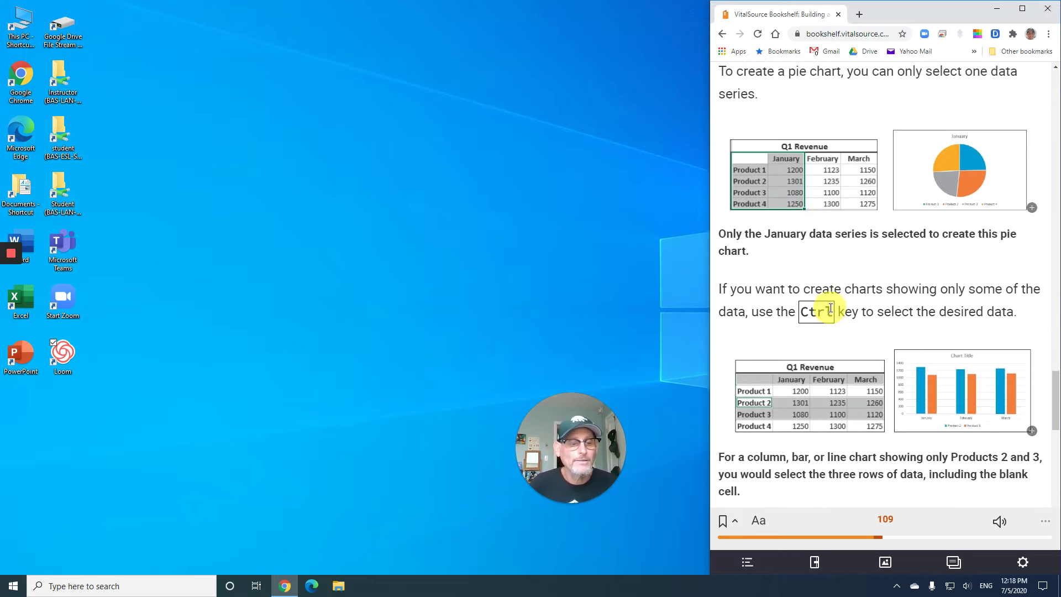
scroll(831, 309, "down", 1)
scroll(831, 308, "down", 2)
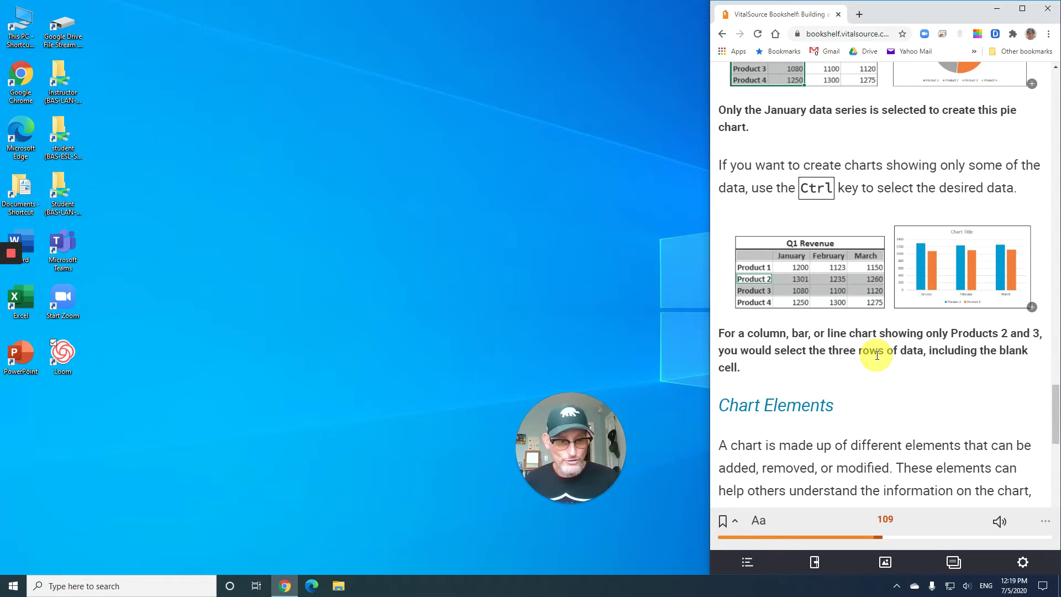
- Review the Chart Elements section with its labelled First Quarter Sales chart, and advance to exercise Develop Your Skills: E4-D1
scroll(870, 356, "down", 1)
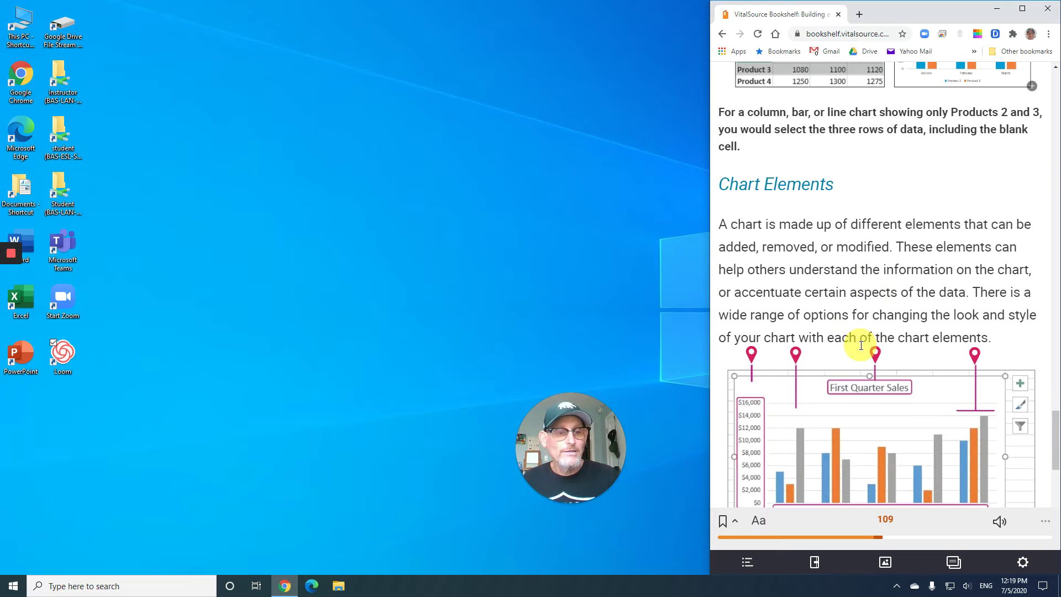
scroll(817, 296, "down", 2)
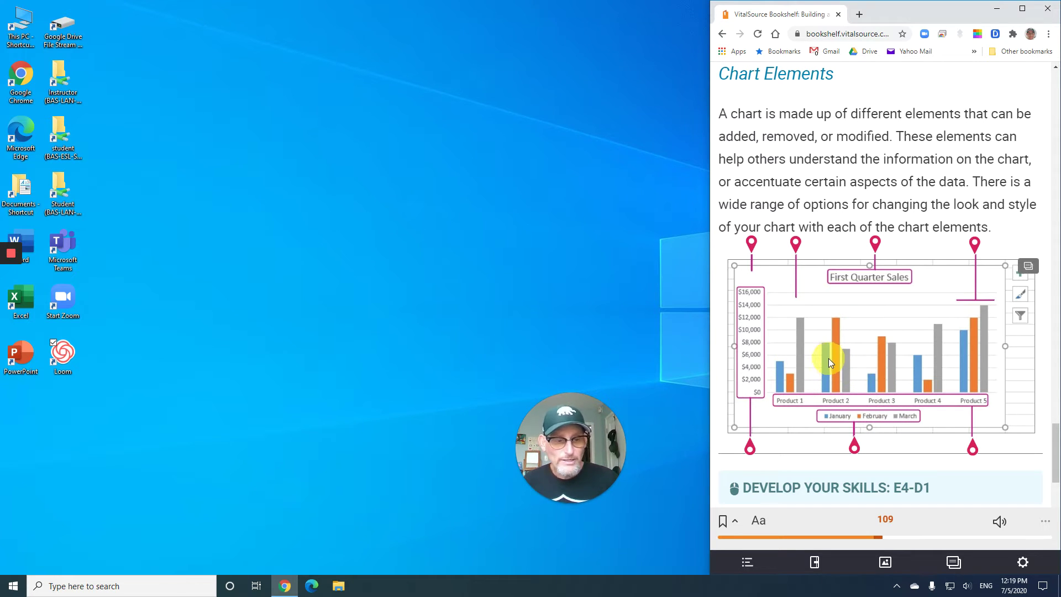
scroll(828, 358, "down", 3)
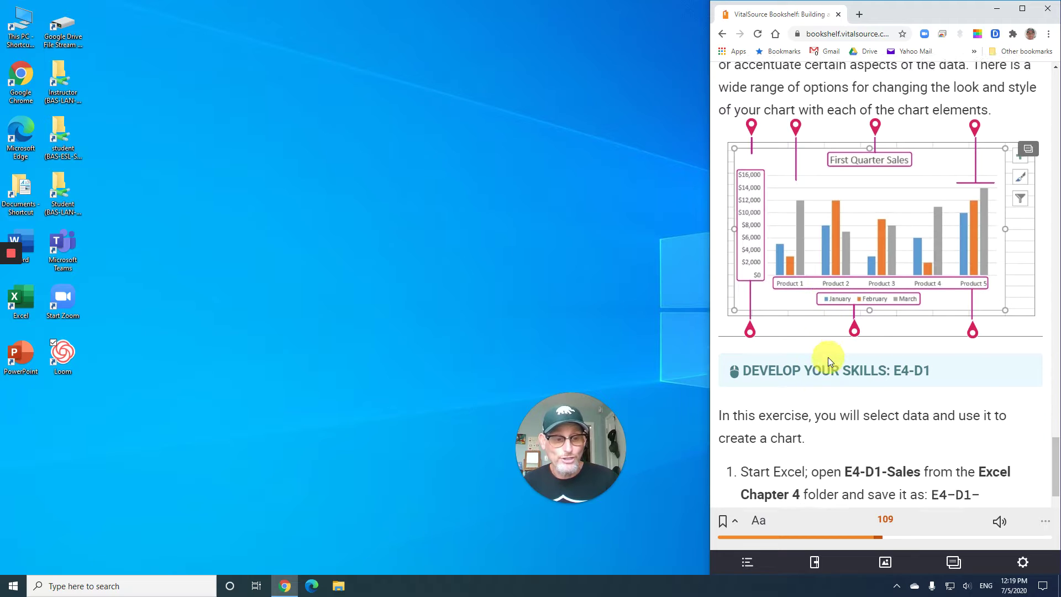
- Read the E4-D1 exercise instructions for opening E4-D1-Sales, saving it under a new name and inserting a column chart
scroll(828, 357, "down", 2)
scroll(737, 403, "down", 3)
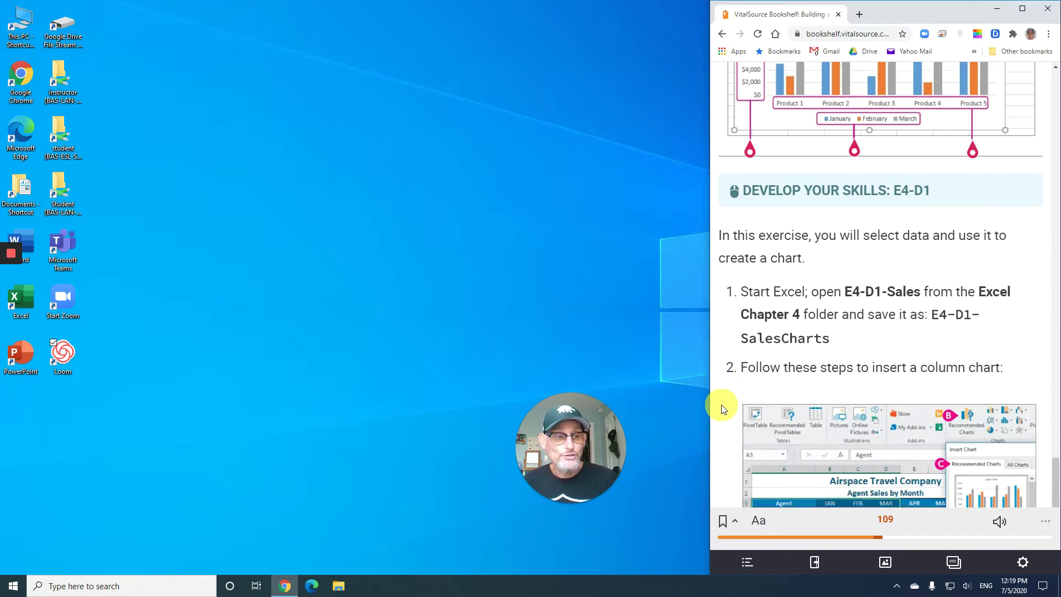
scroll(721, 409, "down", 2)
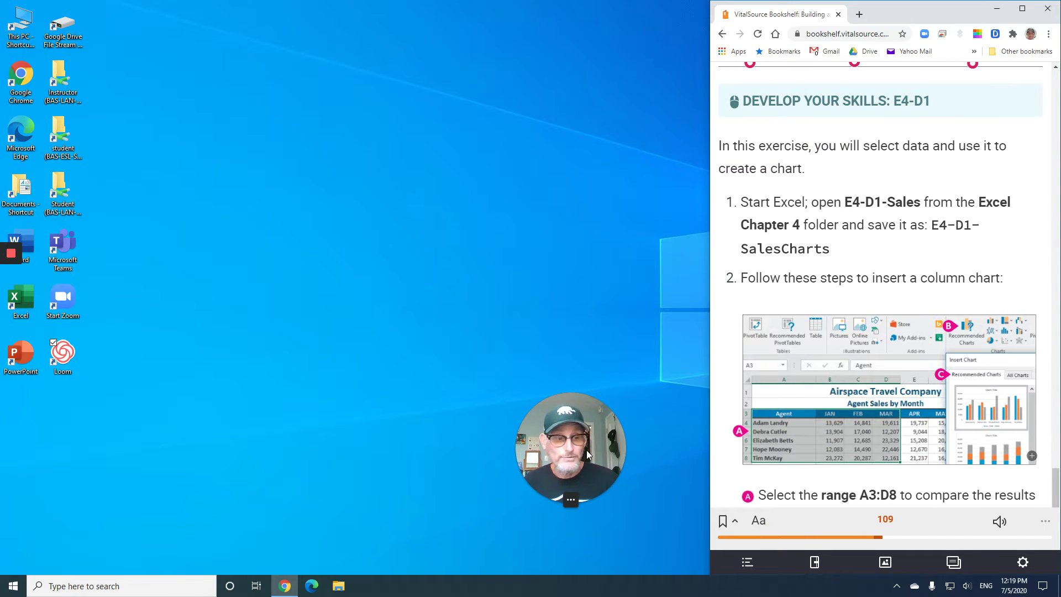
left_click_drag(576, 449, 70, 459)
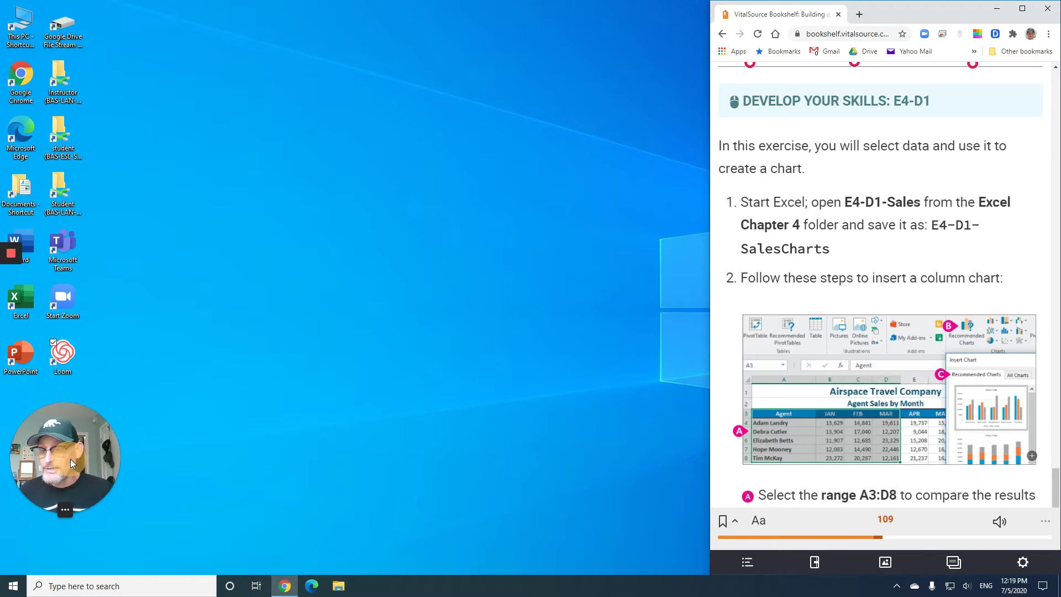
scroll(803, 326, "down", 1)
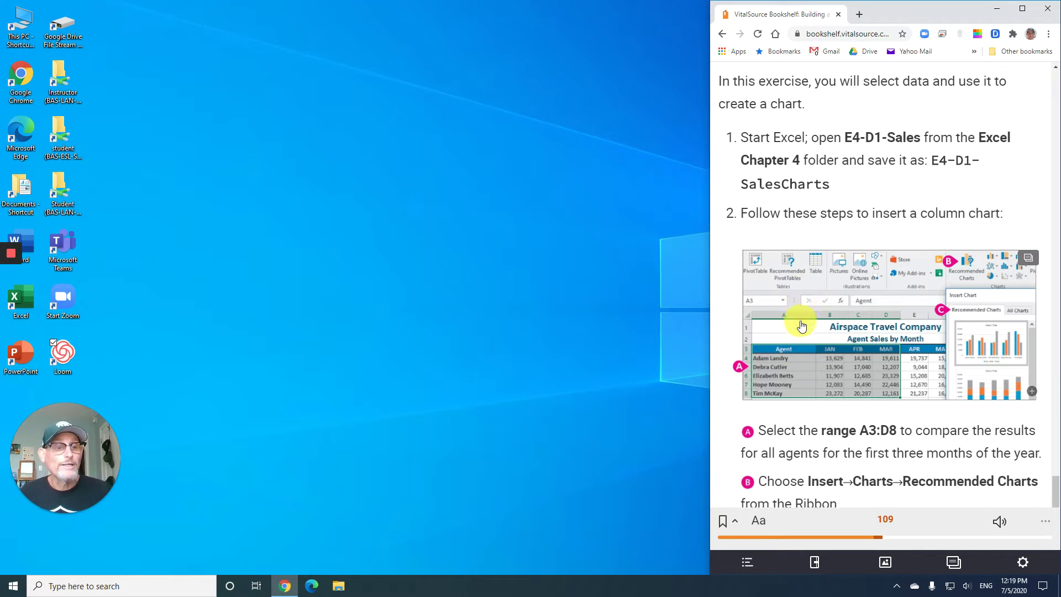
scroll(802, 326, "down", 1)
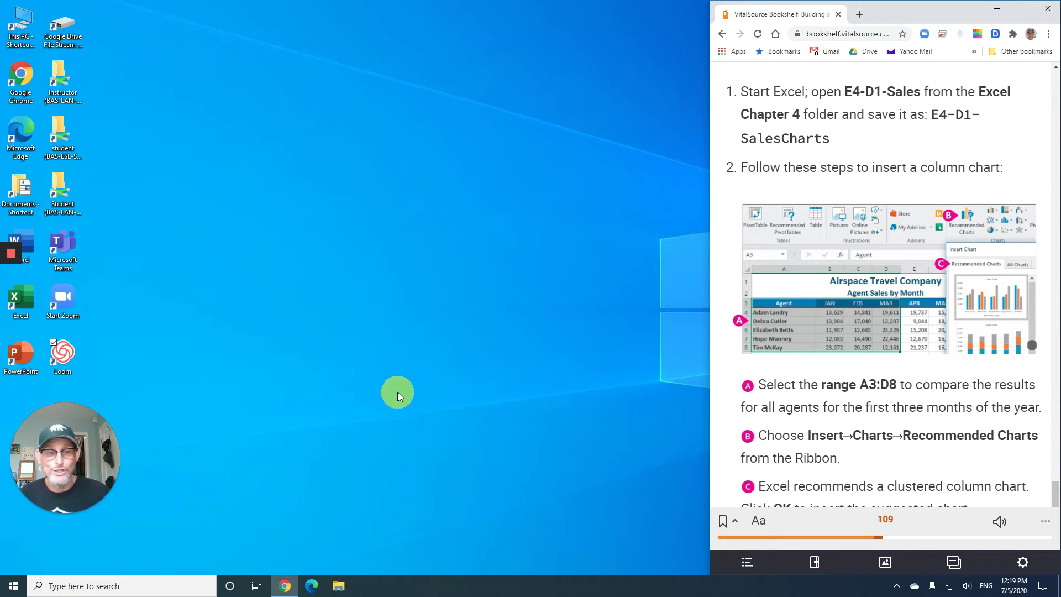
- Start Excel and browse the computer for an existing workbook to open
left_click(15, 590)
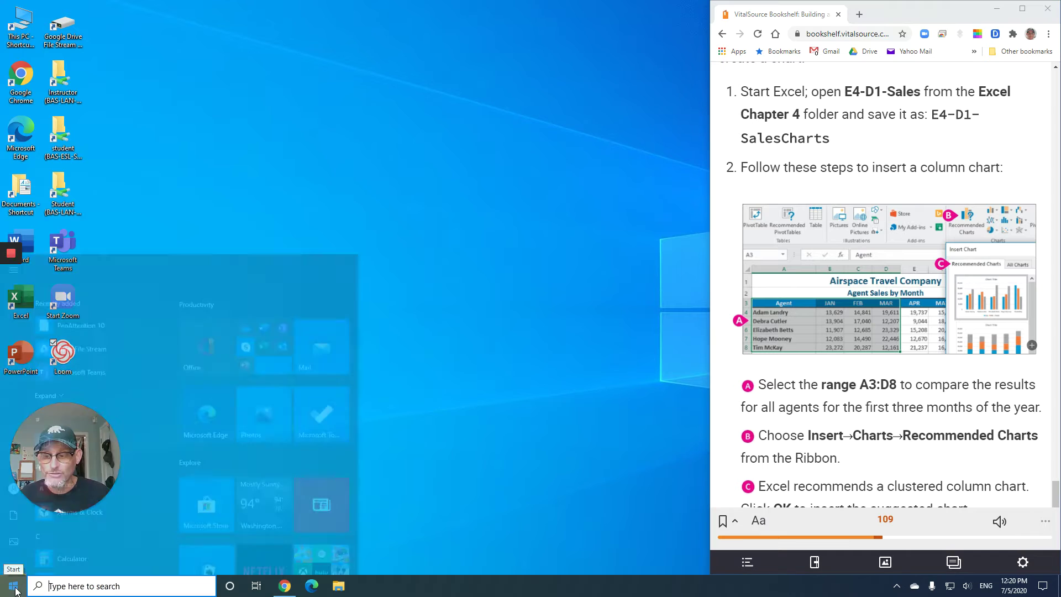
scroll(122, 414, "down", 5)
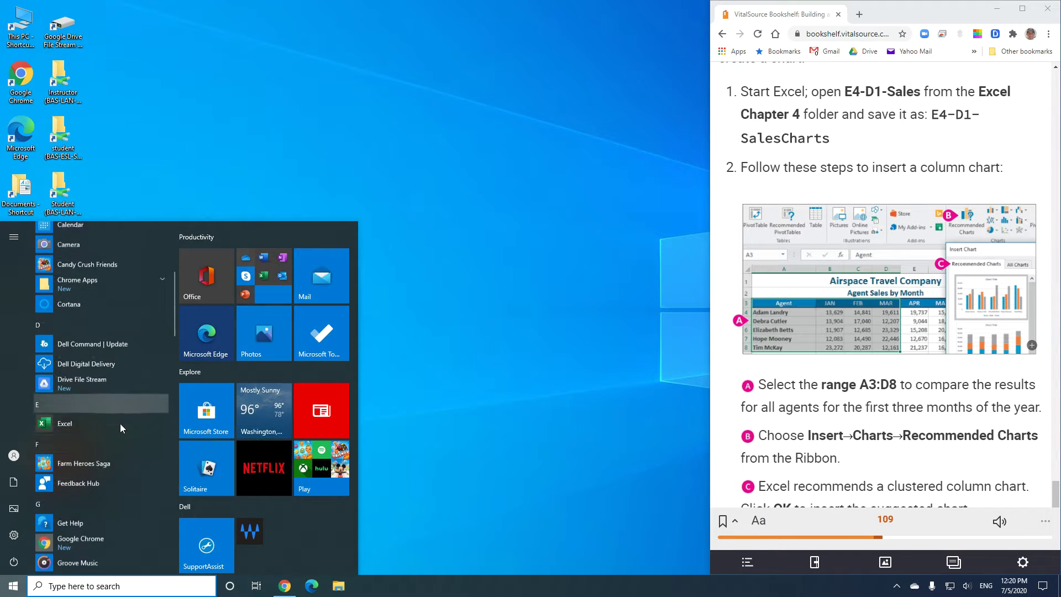
left_click(64, 407)
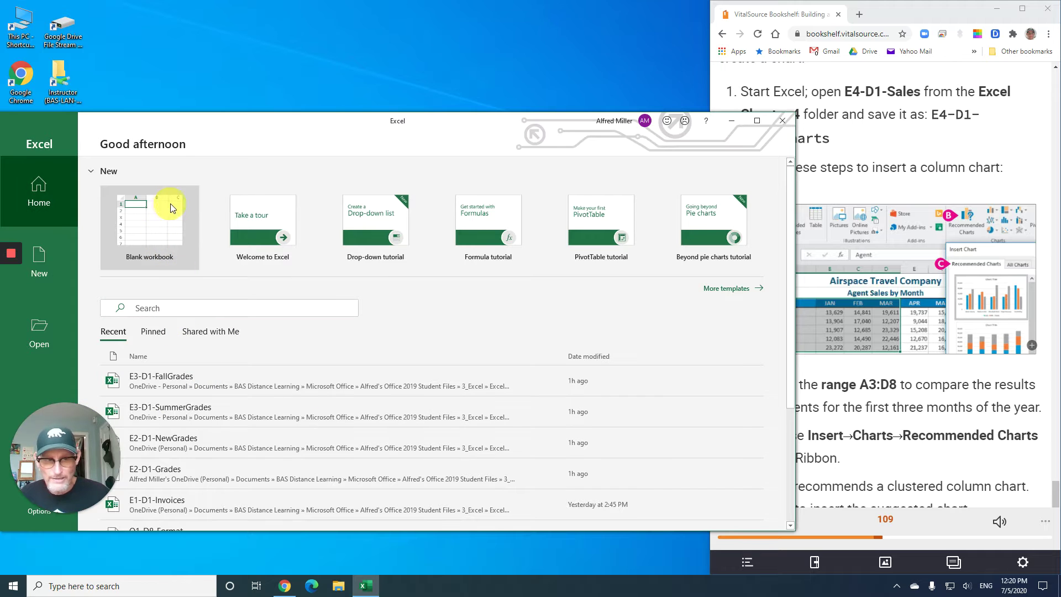
left_click(43, 333)
left_click(168, 443)
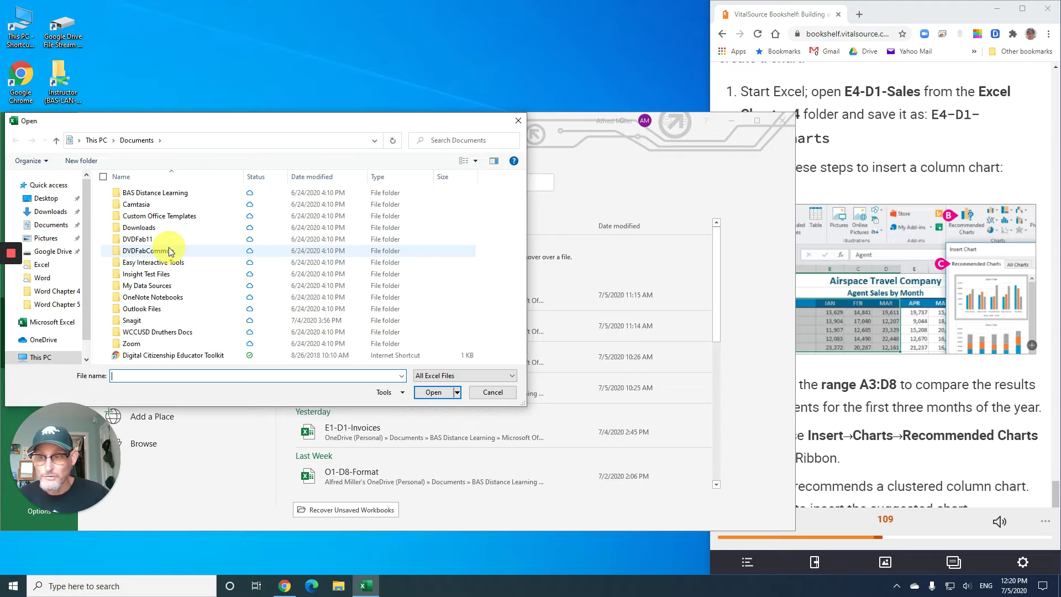
- Open E4-D1-Sales from the personal Office 2019 student files, 3_Excel, Excel Chapter 4 folder, and dock its window beside the e-book
double_click(160, 193)
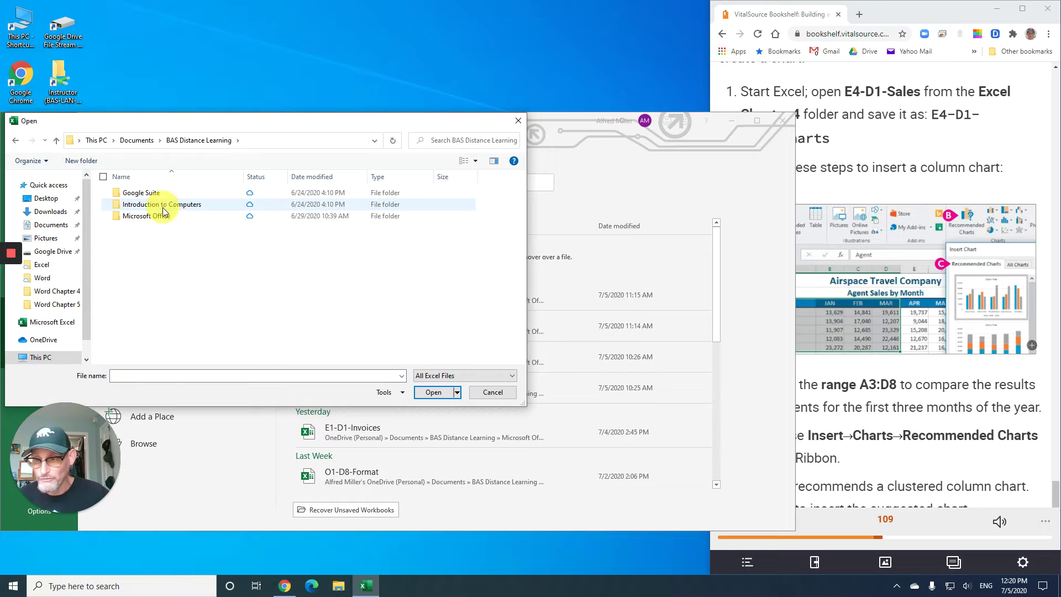
left_click(164, 216)
double_click(162, 216)
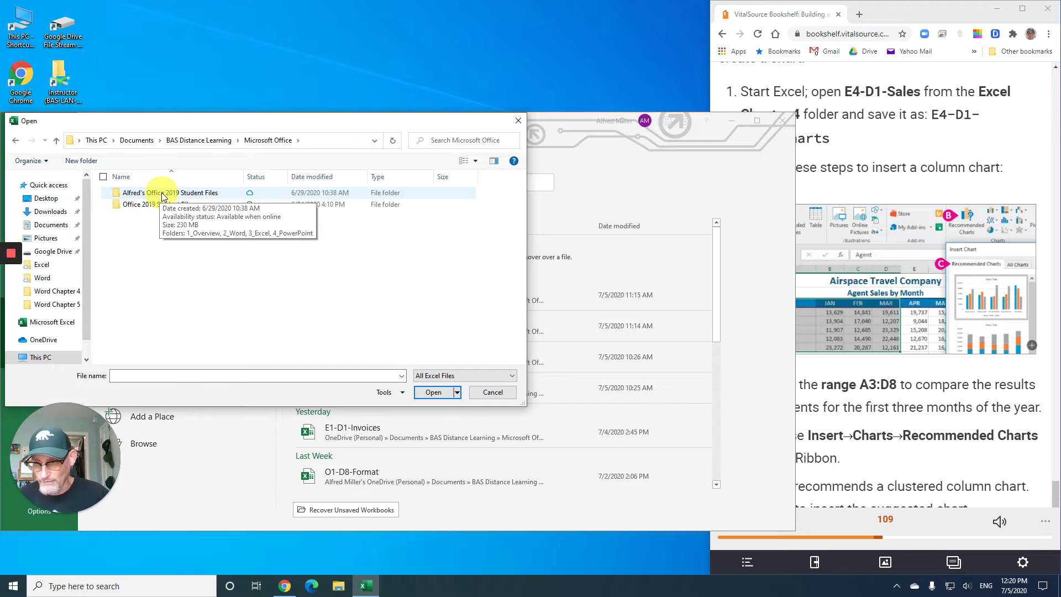
double_click(161, 193)
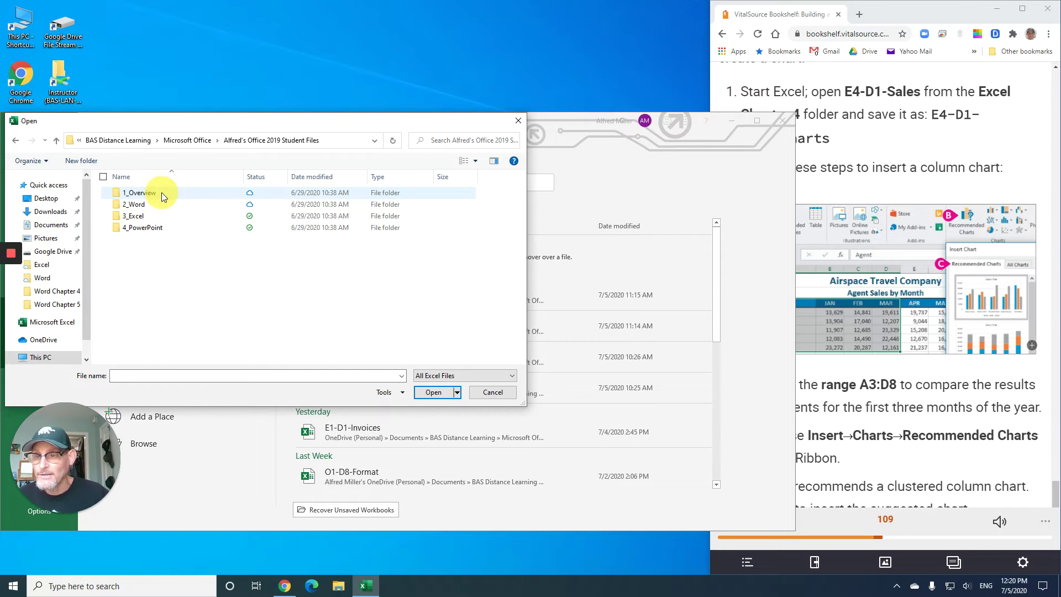
double_click(138, 219)
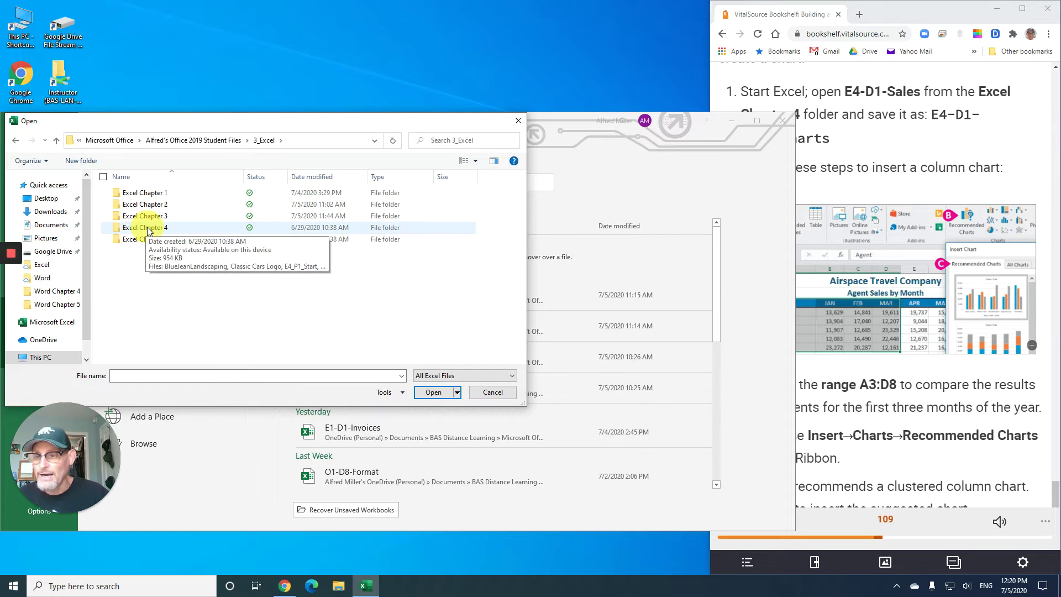
double_click(147, 228)
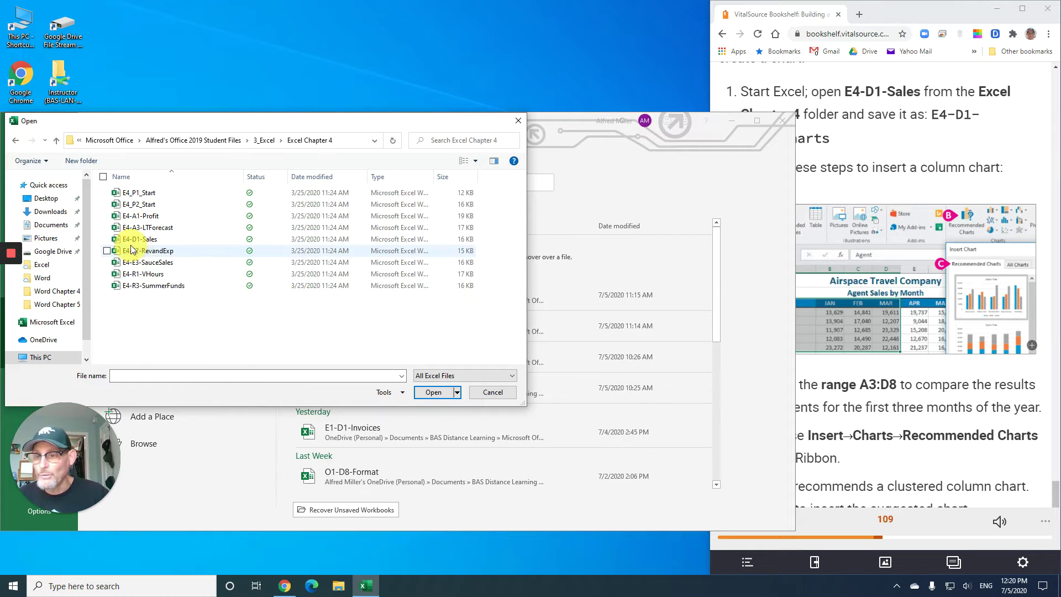
double_click(142, 239)
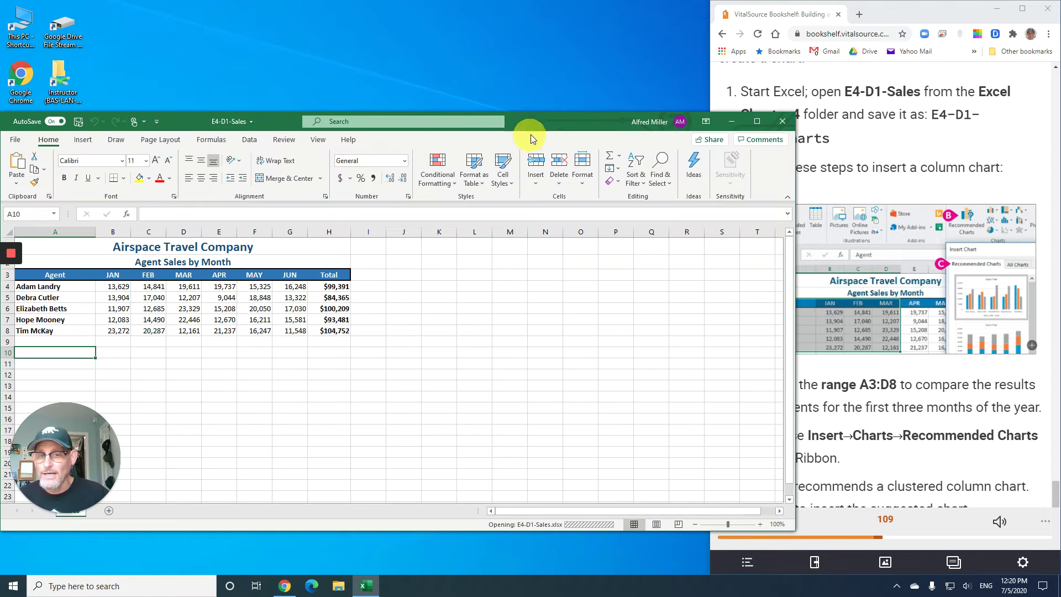
left_click_drag(549, 121, 3, 66)
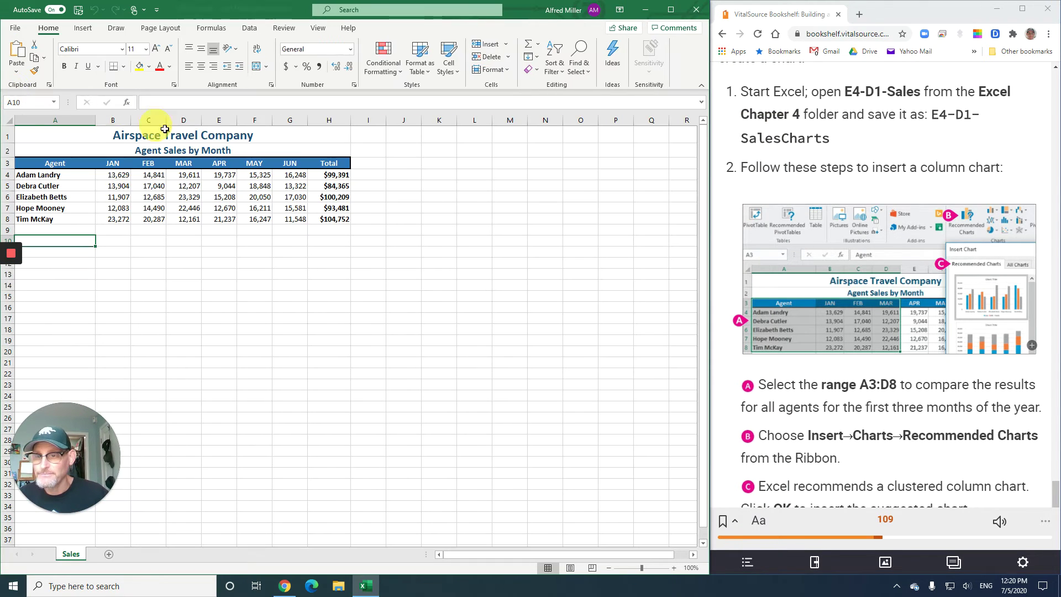
- Save a copy of the workbook as E4-D1-SalesCharts in the Excel Chapter 4 folder
left_click(16, 29)
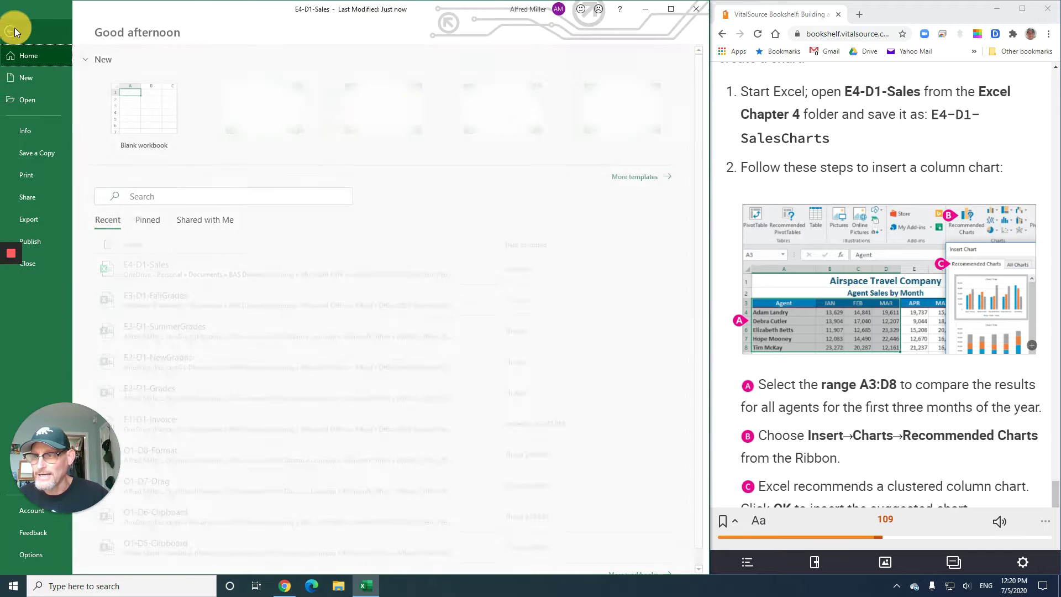
left_click(41, 152)
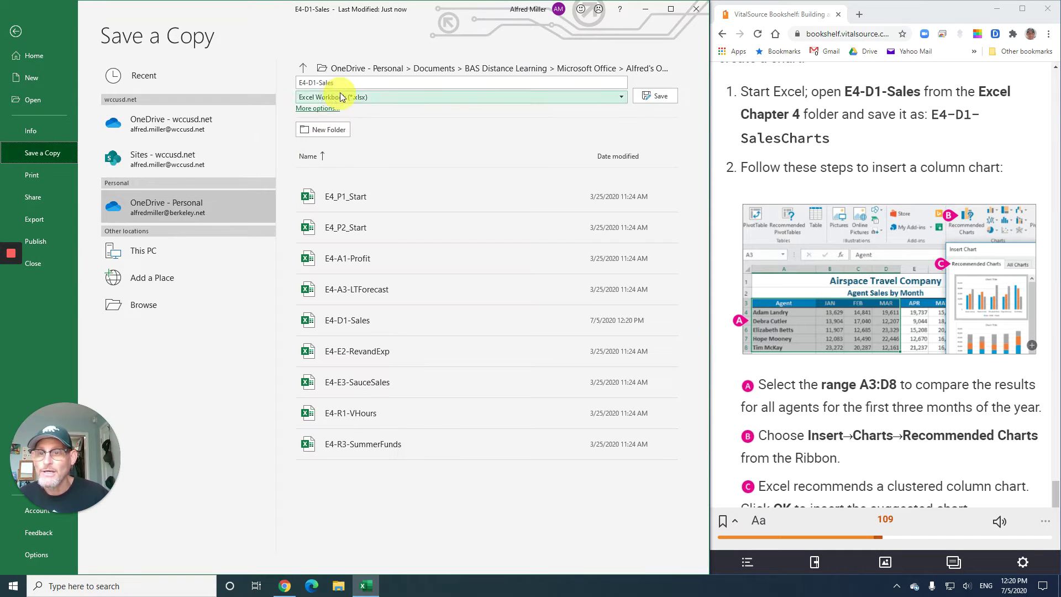
left_click(344, 82)
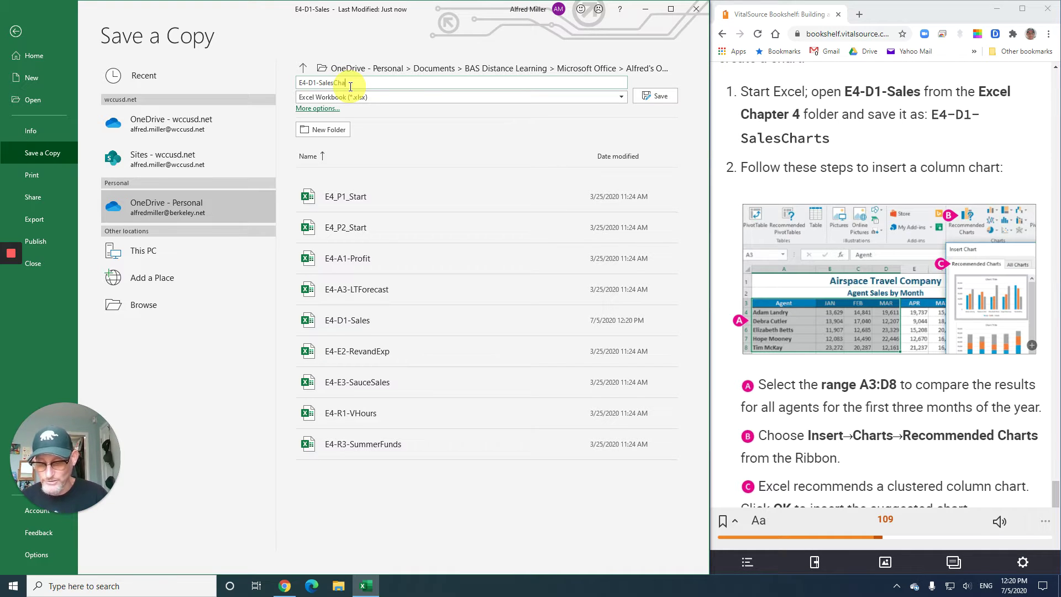
type("Charts")
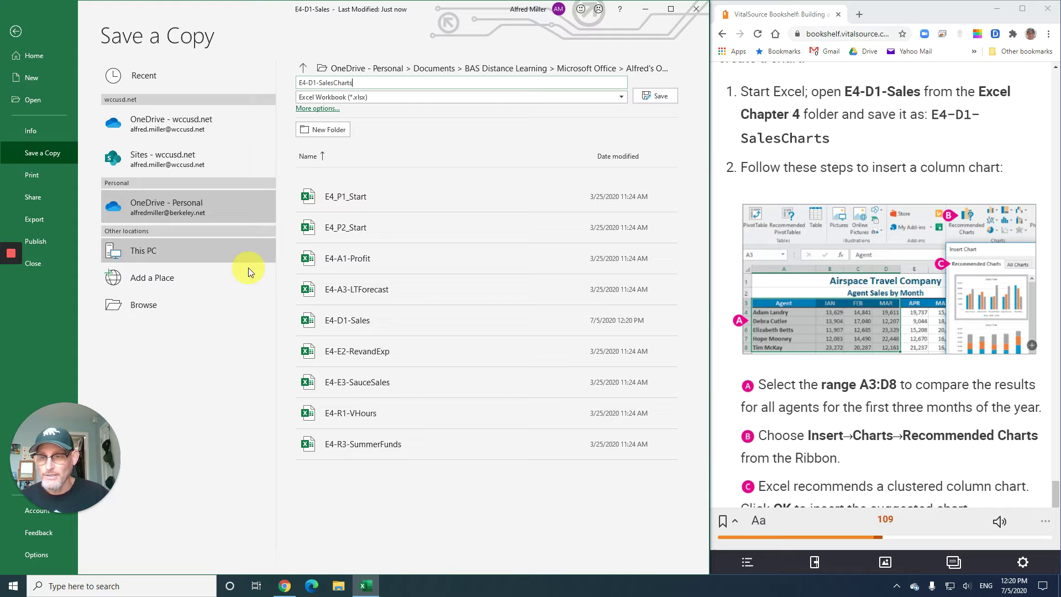
left_click(156, 311)
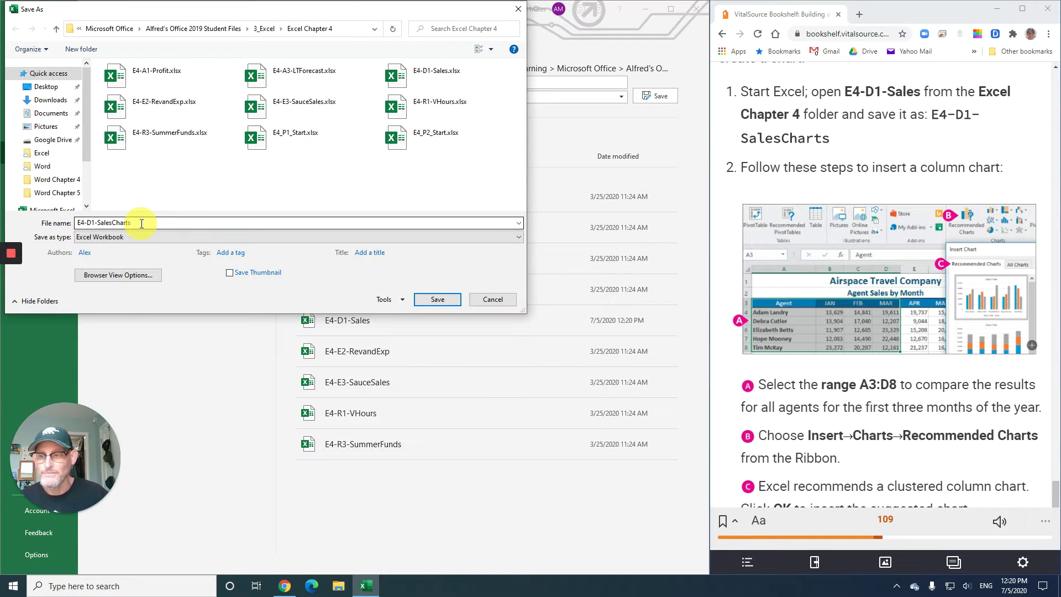
left_click(433, 300)
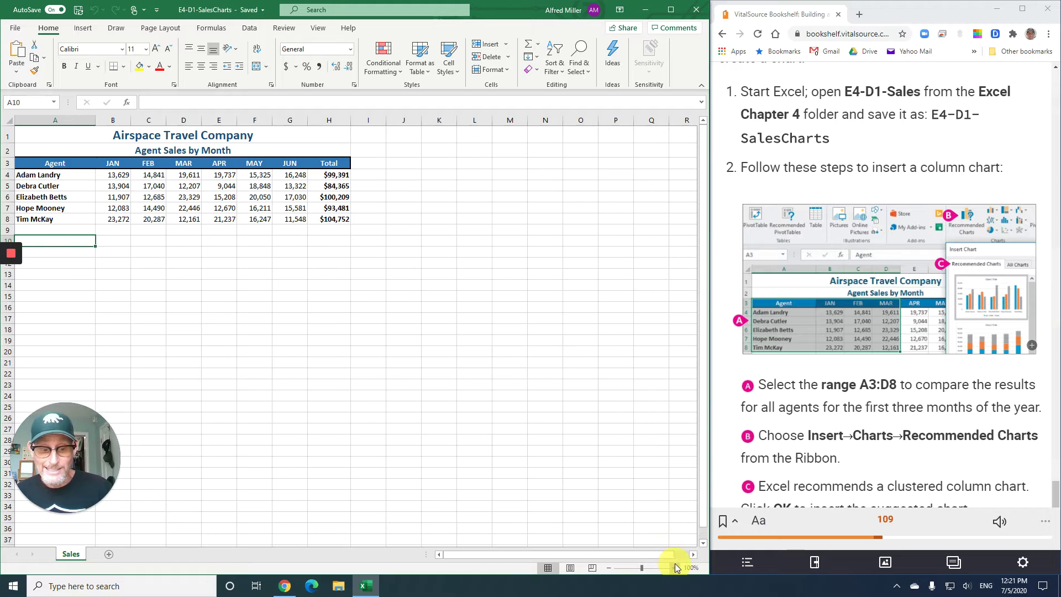
- Enlarge the worksheet to 120% and read the e-book's step 2 on inserting a column chart
left_click(675, 567)
left_click(675, 566)
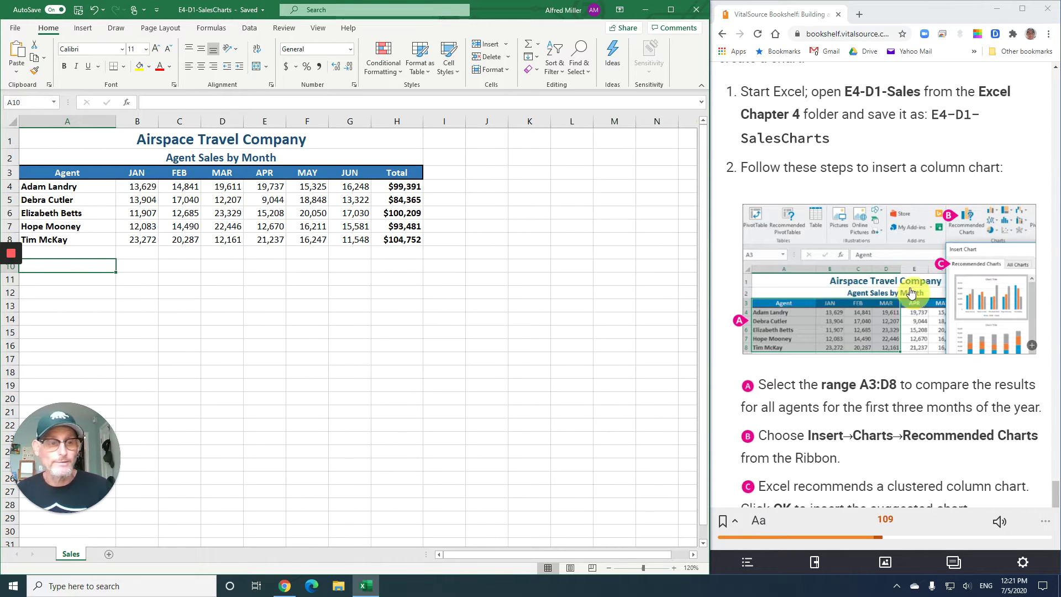
scroll(865, 252, "down", 2)
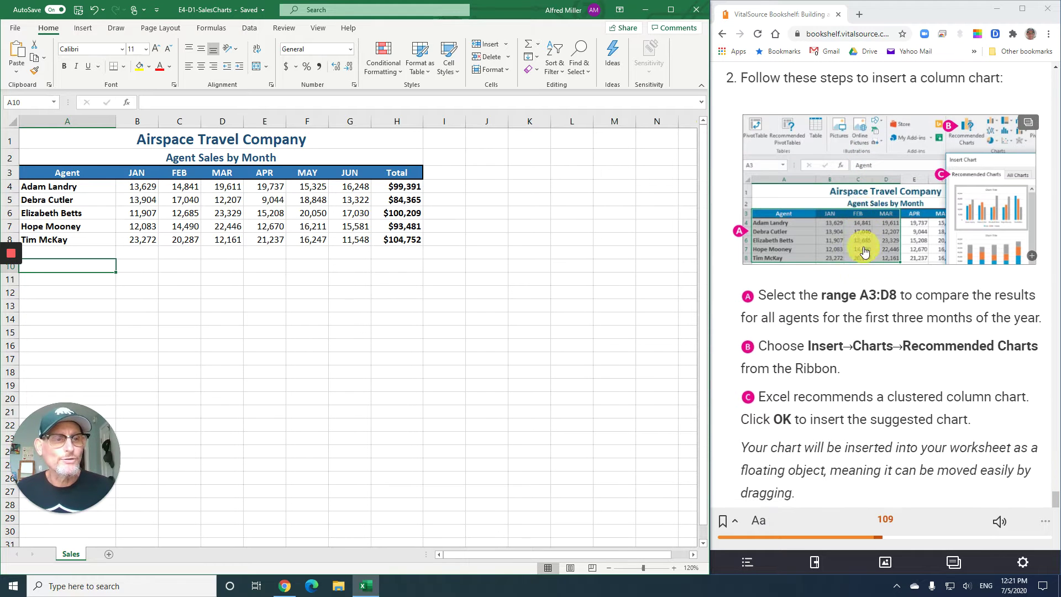
scroll(866, 252, "up", 1)
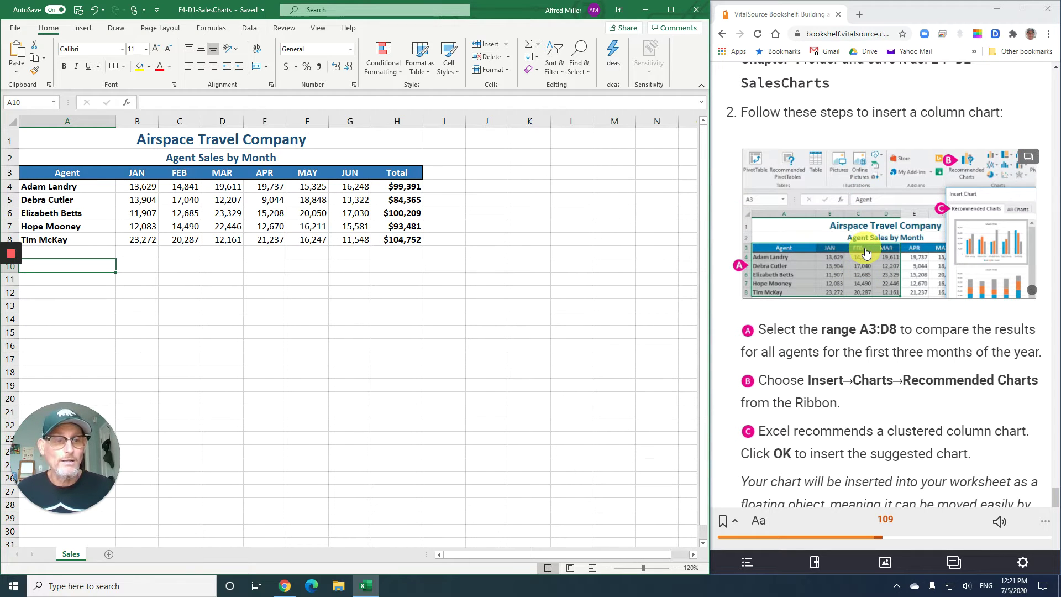
scroll(865, 252, "down", 1)
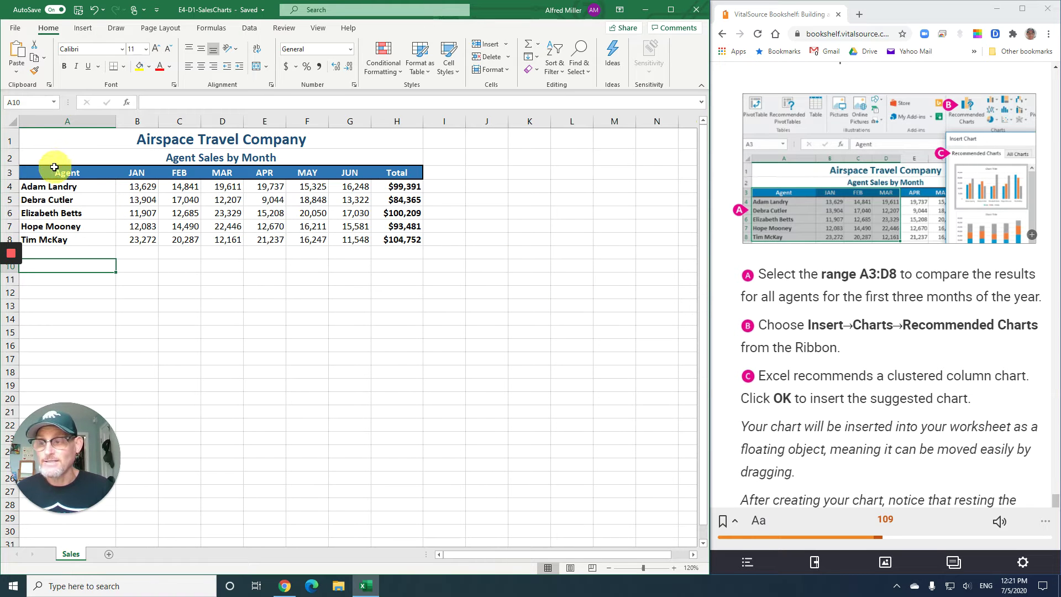
- Insert the recommended clustered column chart for the range A3:D8 and save the workbook
left_click_drag(50, 172, 210, 237)
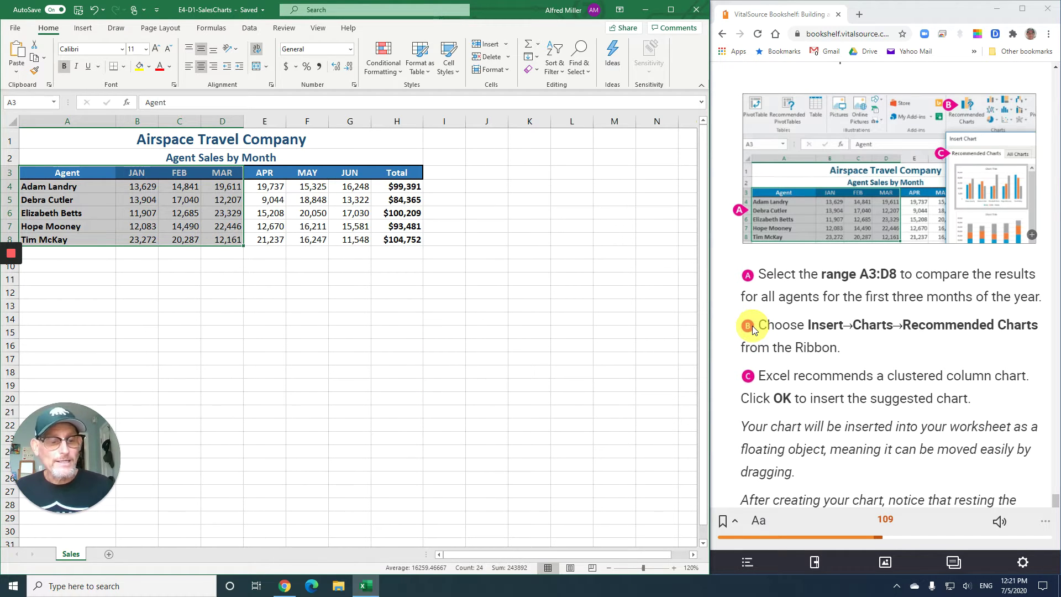
left_click(82, 30)
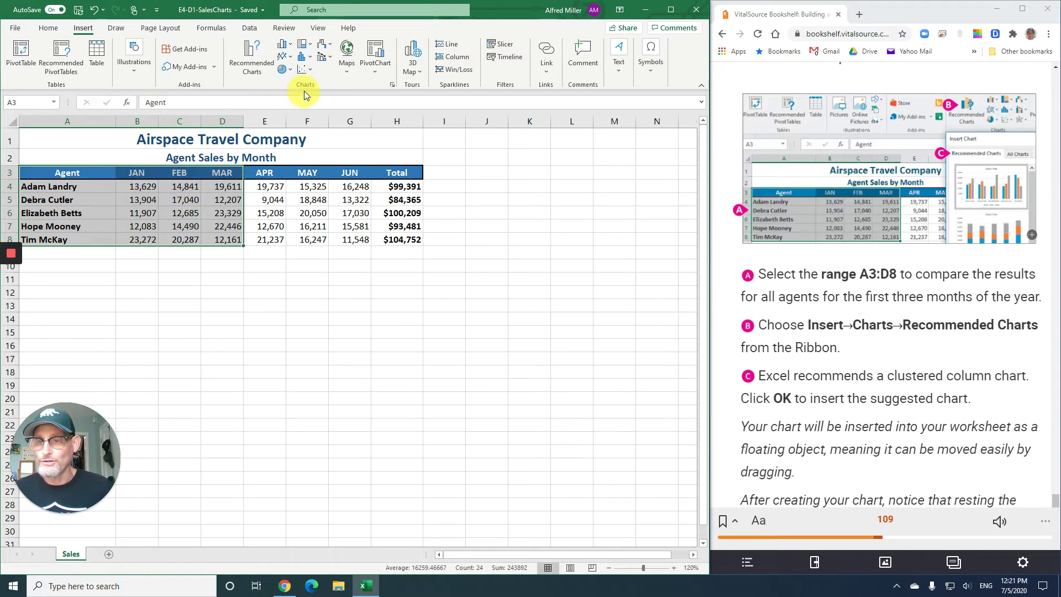
left_click(257, 71)
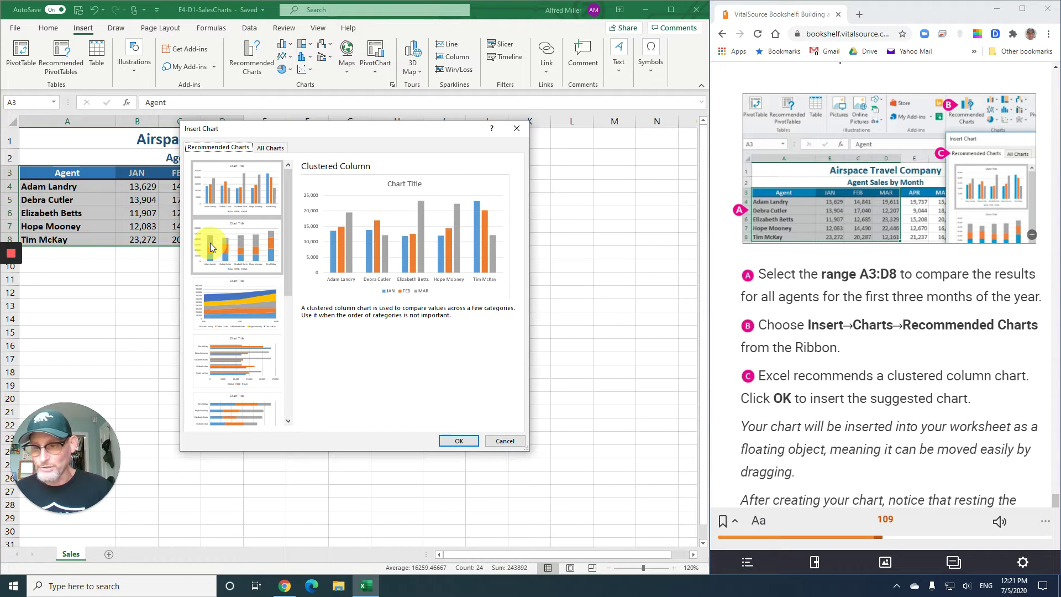
scroll(887, 362, "down", 3)
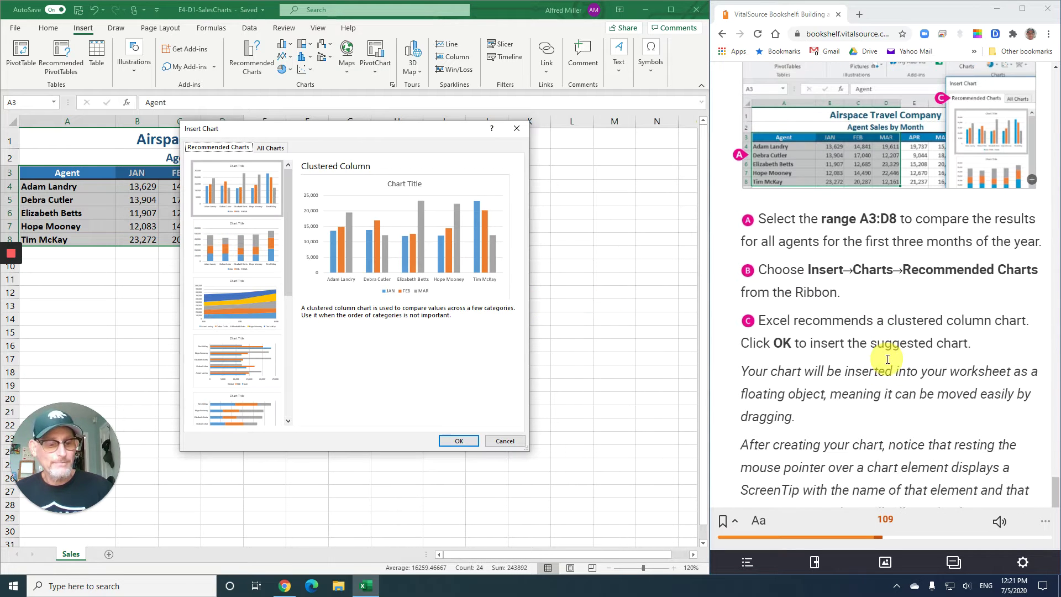
left_click(470, 441)
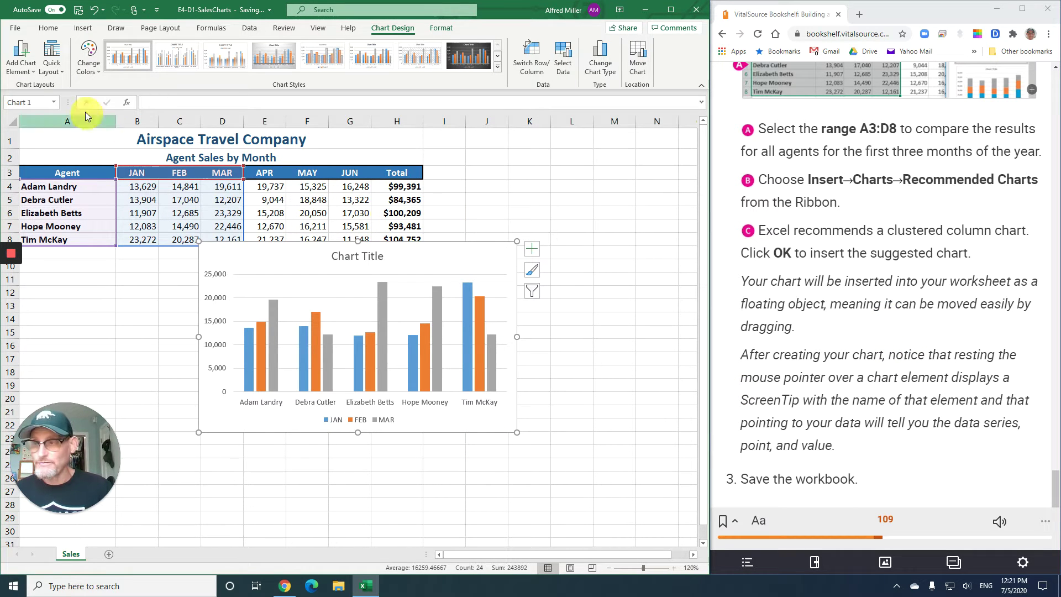
left_click(79, 13)
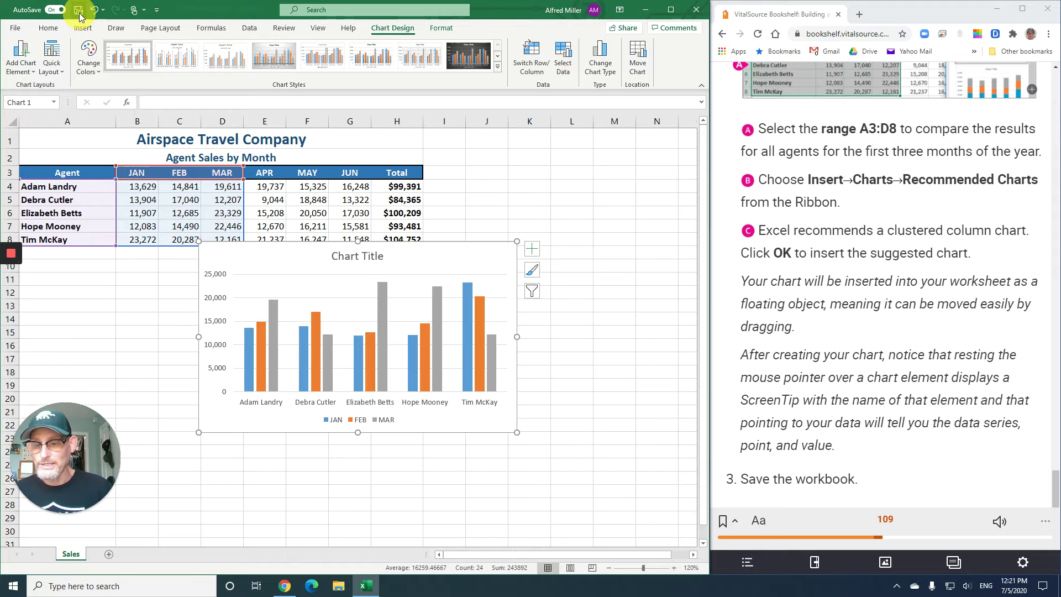
- Review the closing notes of exercise E4-D1 and advance the e-book to the Chart Tools section
mouse_move(271, 340)
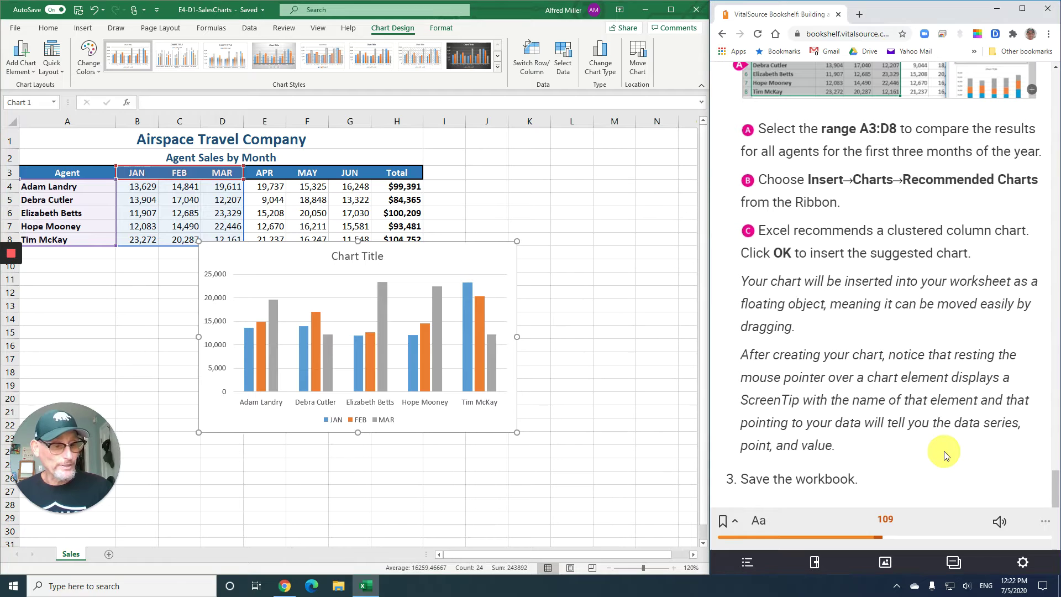
scroll(946, 453, "up", 2)
scroll(940, 453, "up", 1)
scroll(941, 451, "down", 3)
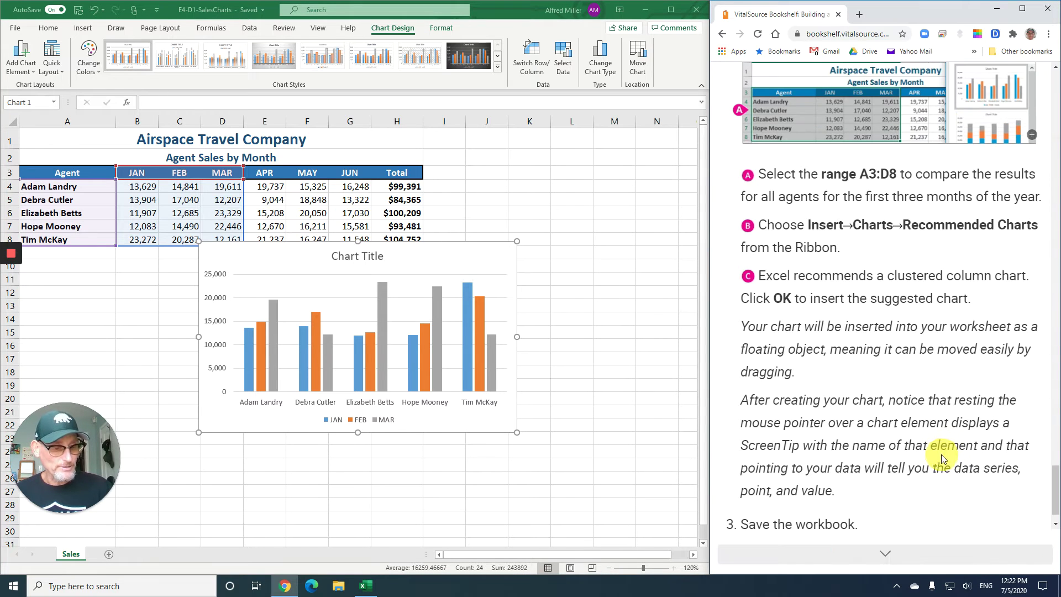
left_click(889, 557)
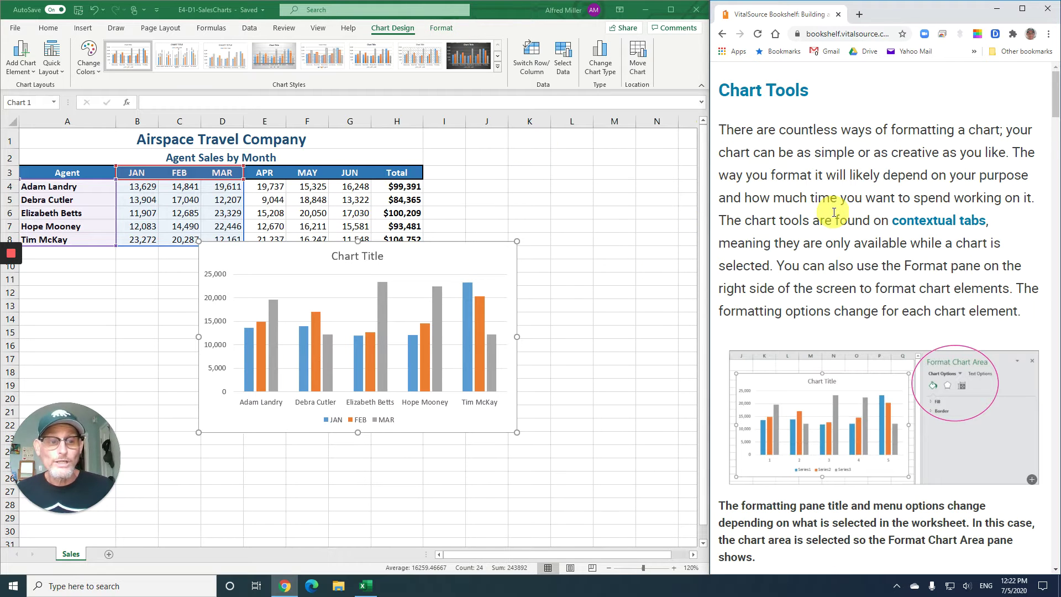
- Deselect and reselect the column chart to see how the contextual chart tools described in the e-book depend on the selection
scroll(834, 213, "down", 1)
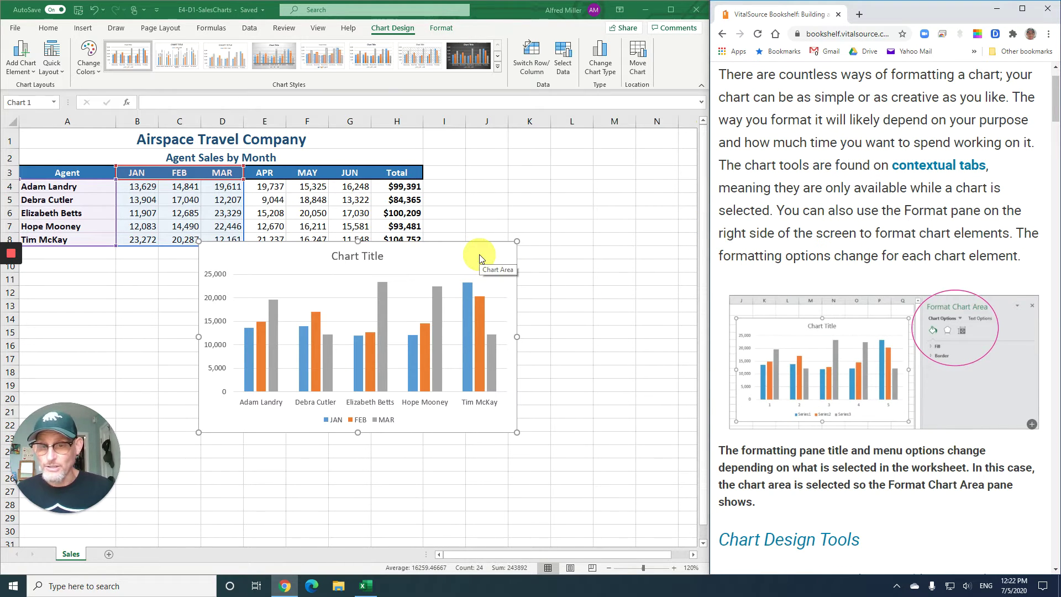
left_click(486, 187)
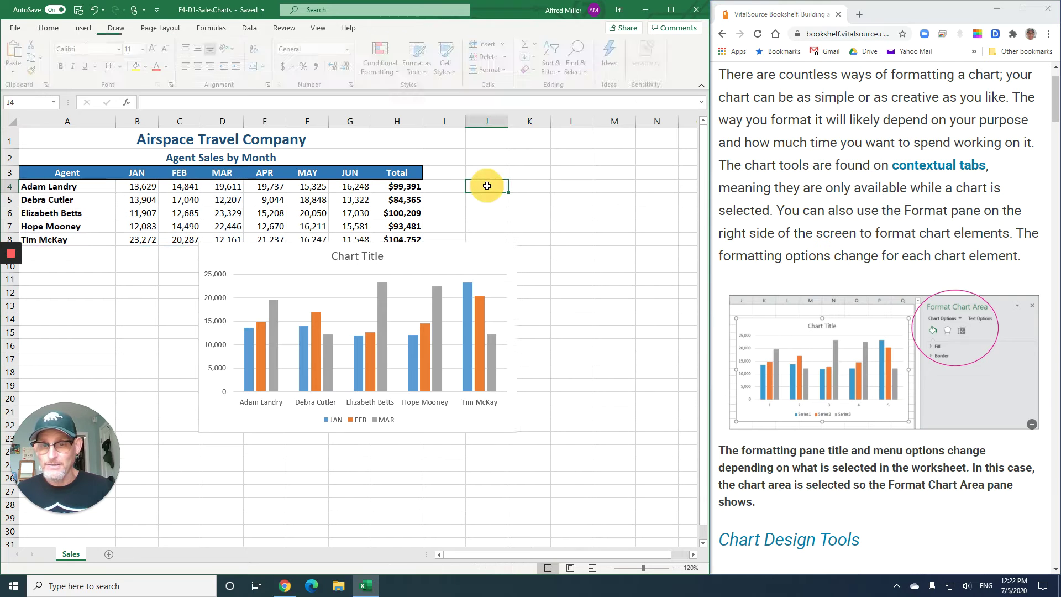
left_click(477, 256)
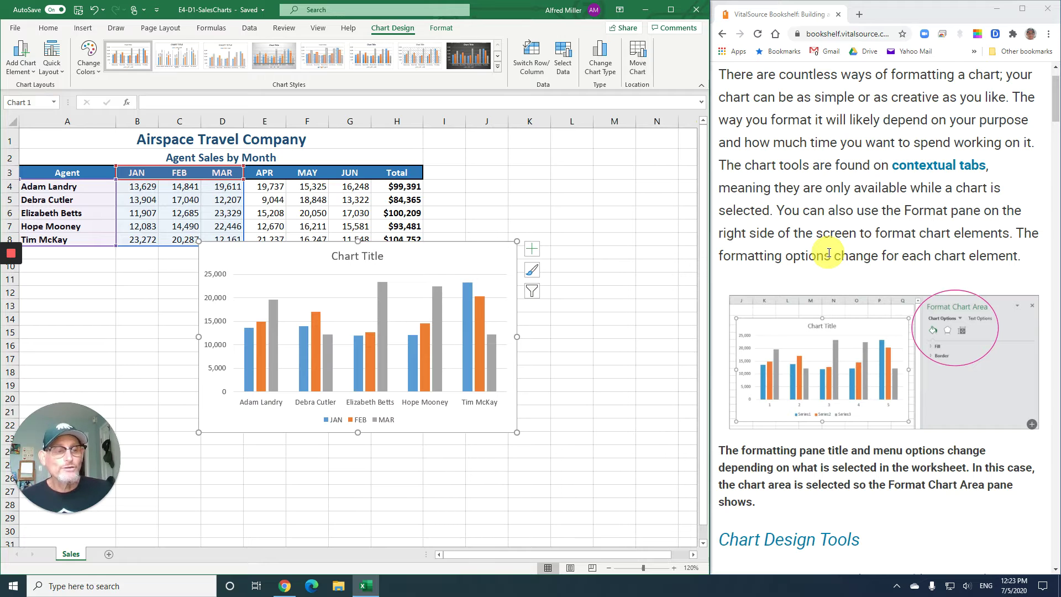
- Read the e-book's Chart Design Tools and The Chart Formatting Buttons sections and compare them with the chart's own formatting buttons
scroll(827, 253, "down", 1)
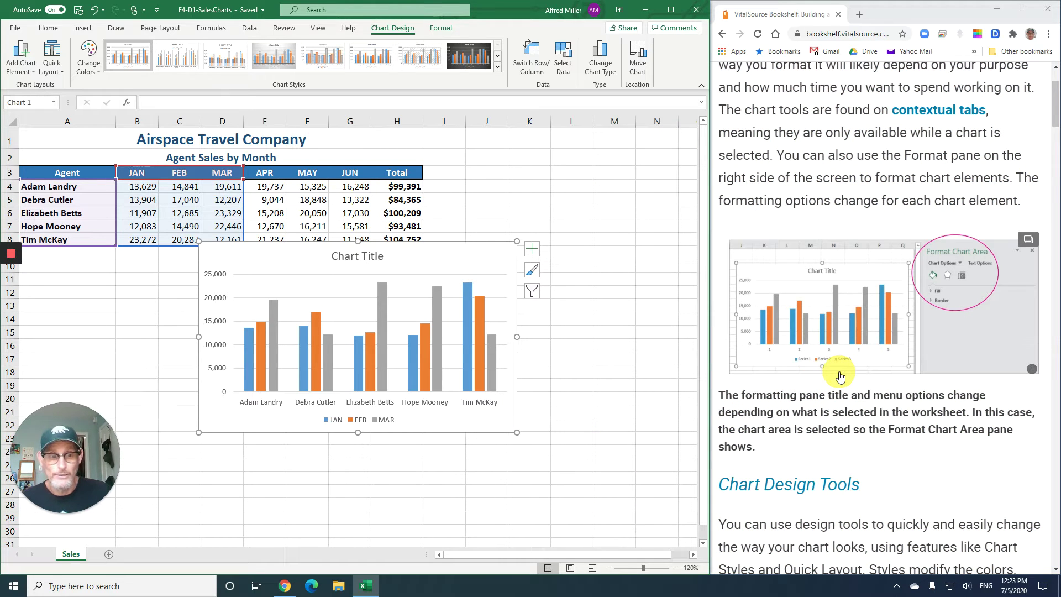
scroll(841, 374, "down", 5)
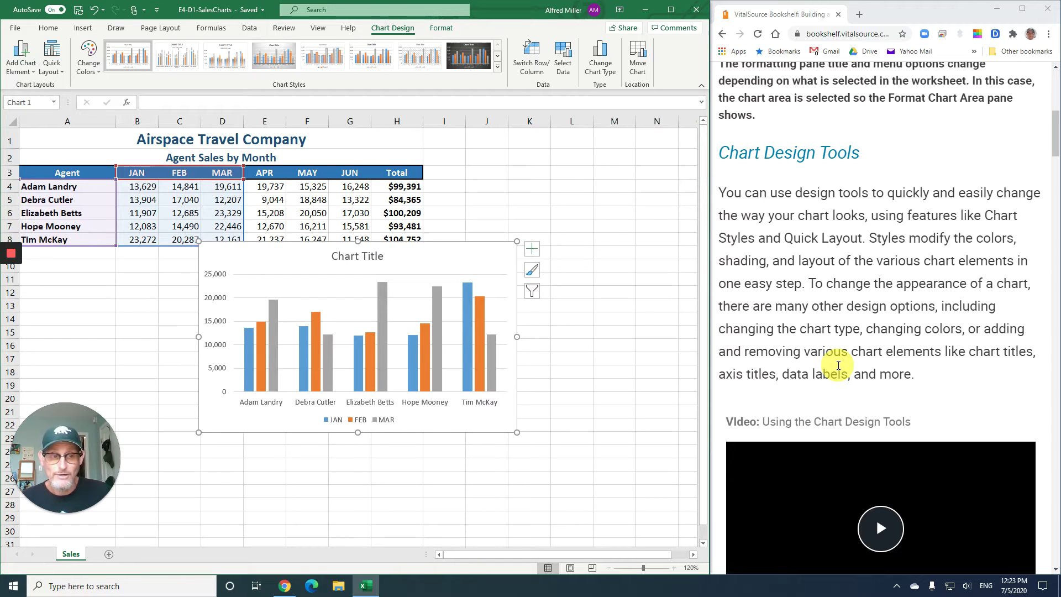
scroll(839, 365, "down", 2)
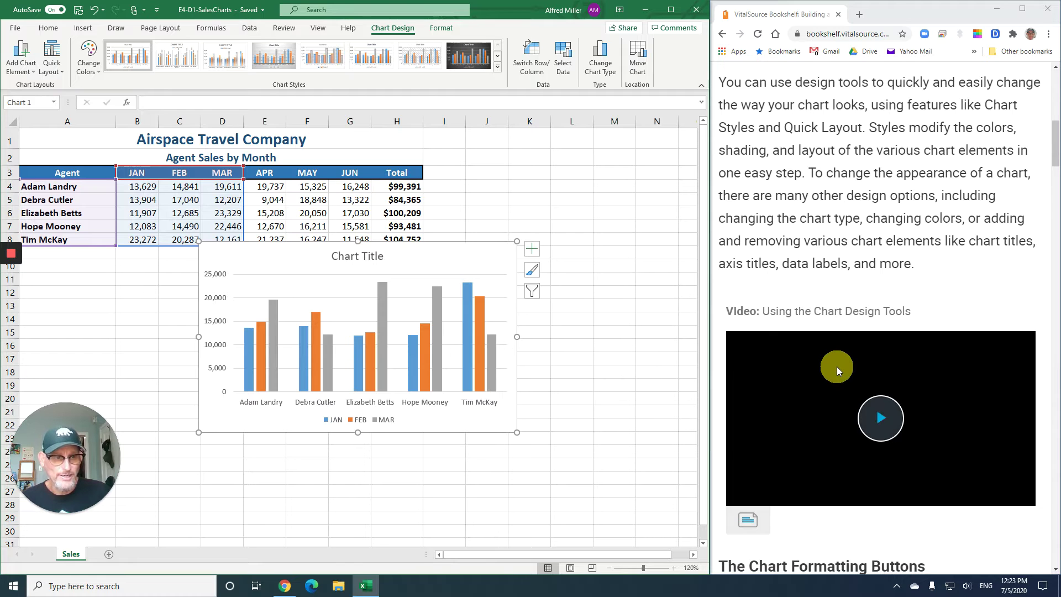
scroll(837, 366, "down", 3)
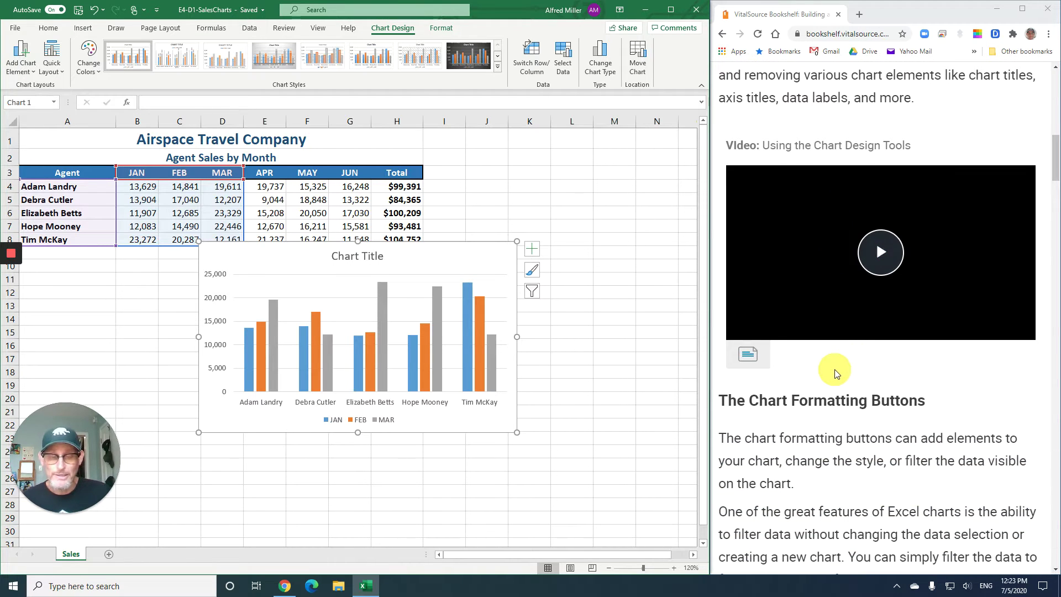
scroll(834, 374, "down", 1)
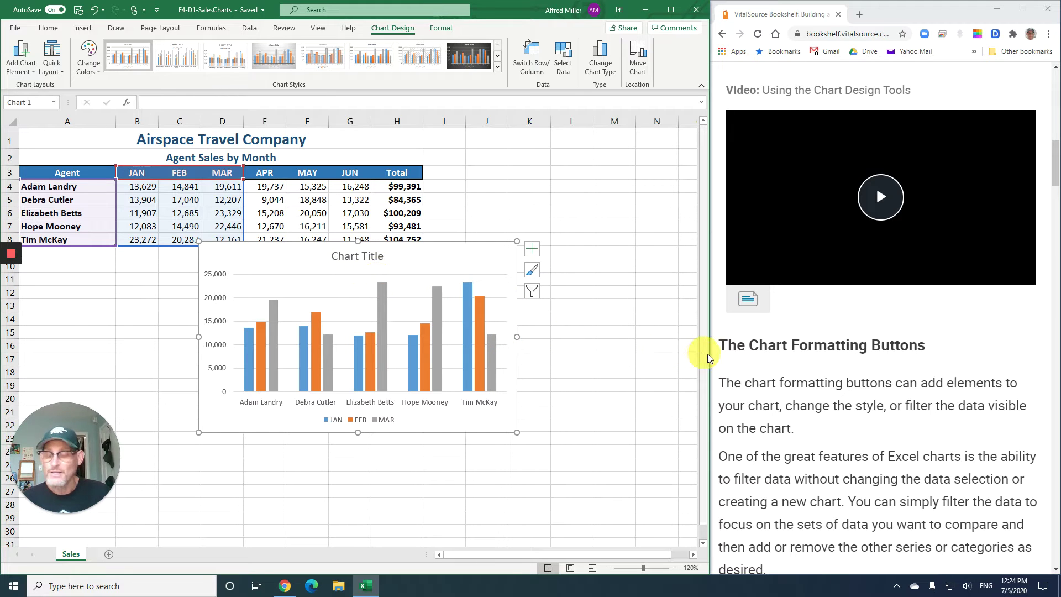
scroll(829, 354, "down", 2)
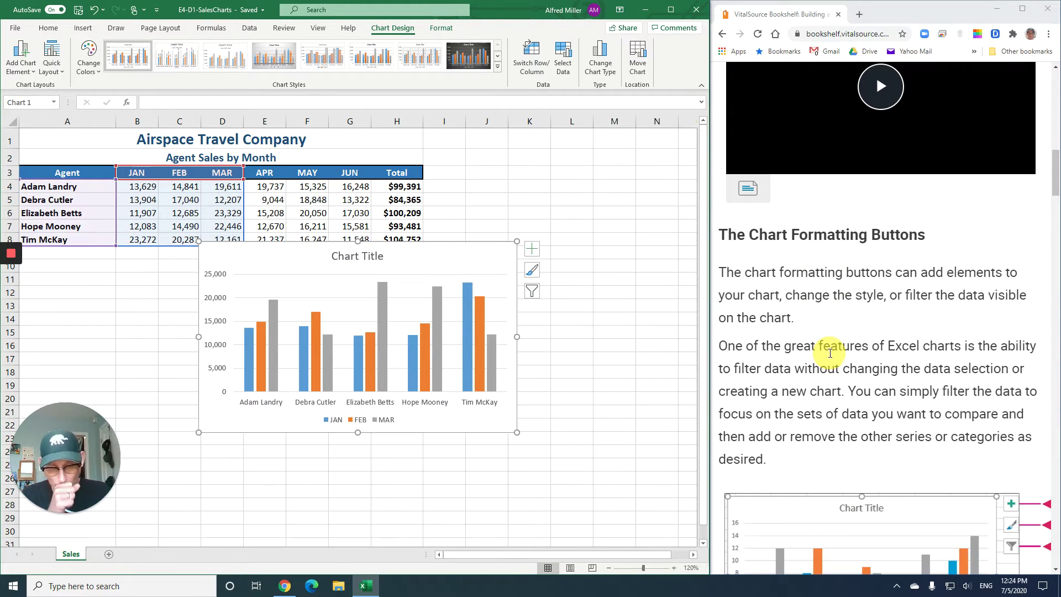
scroll(830, 353, "down", 1)
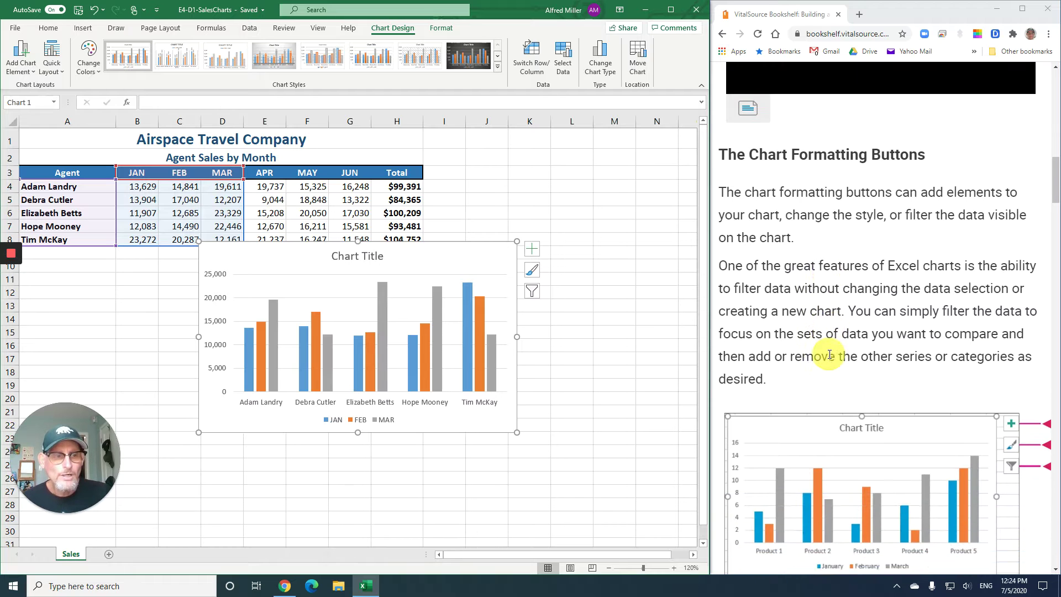
scroll(829, 355, "down", 1)
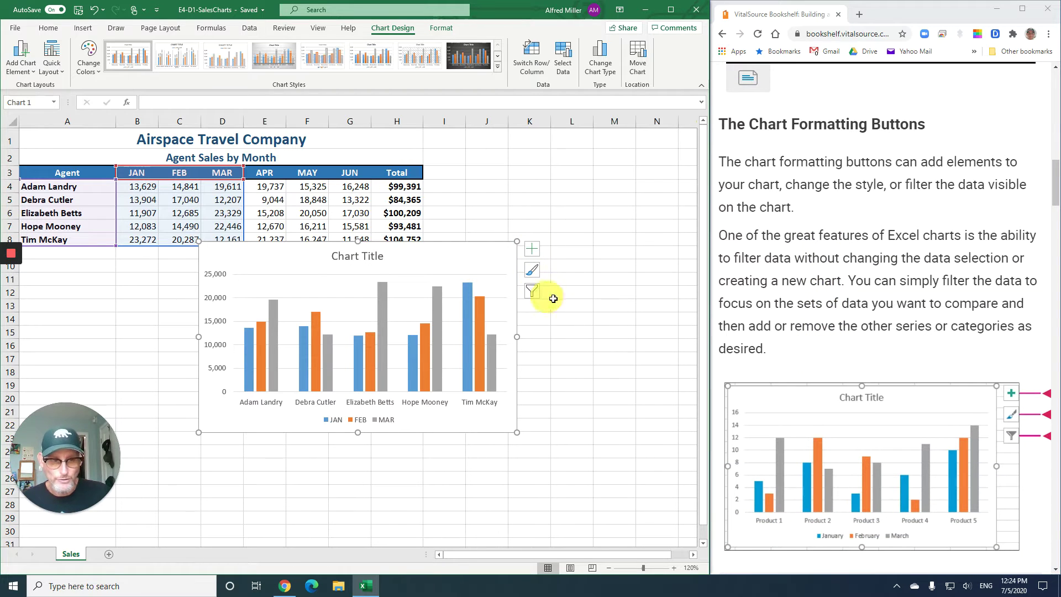
scroll(882, 287, "down", 1)
scroll(882, 287, "down", 1)
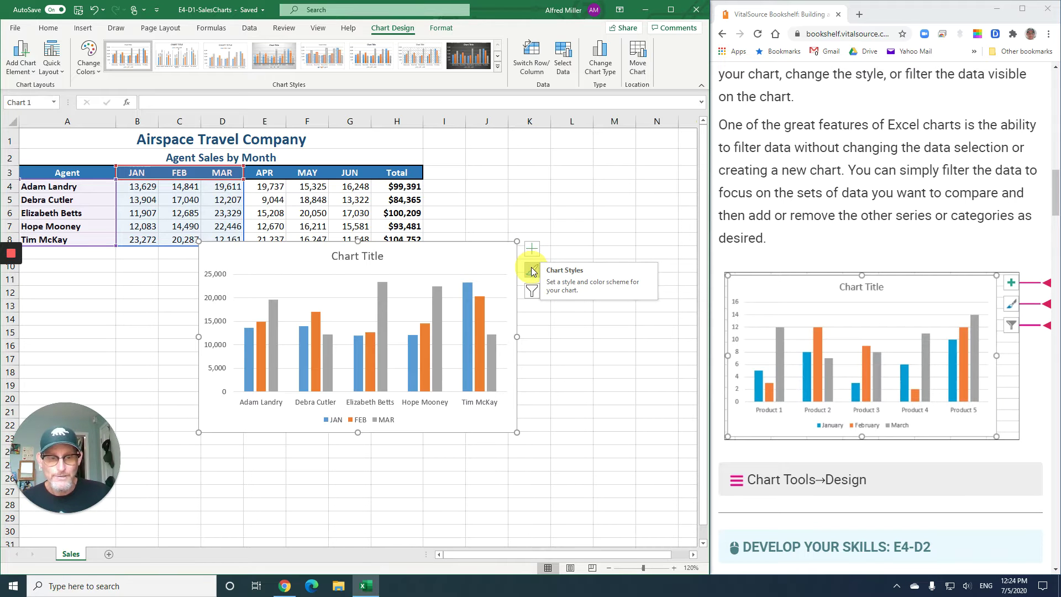
- Following exercise E4-D2, apply chart style Style 8 and quick layout Layout 1 to the column chart
scroll(833, 315, "down", 5)
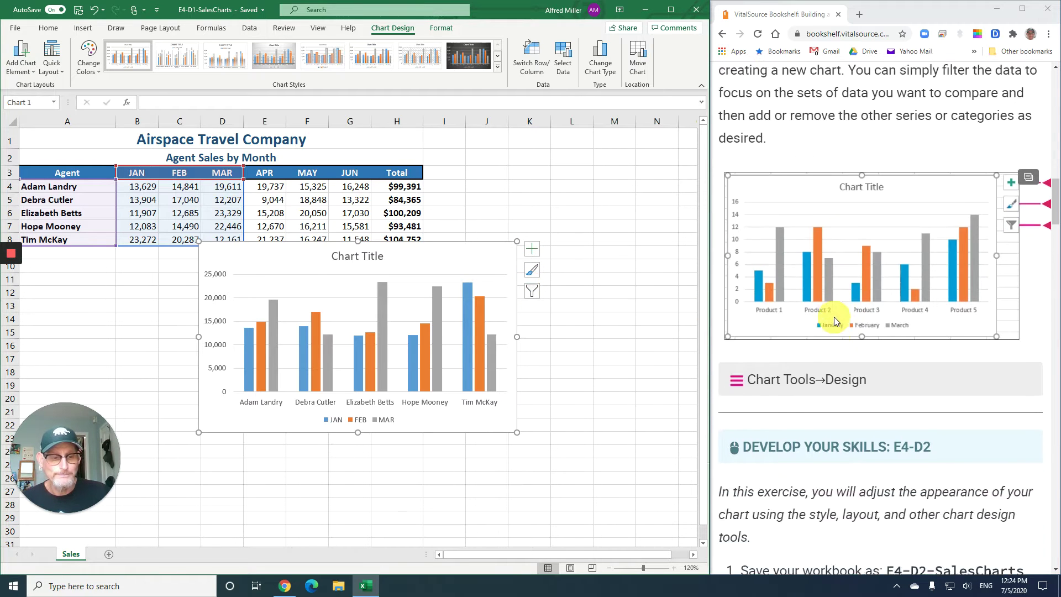
scroll(834, 319, "down", 2)
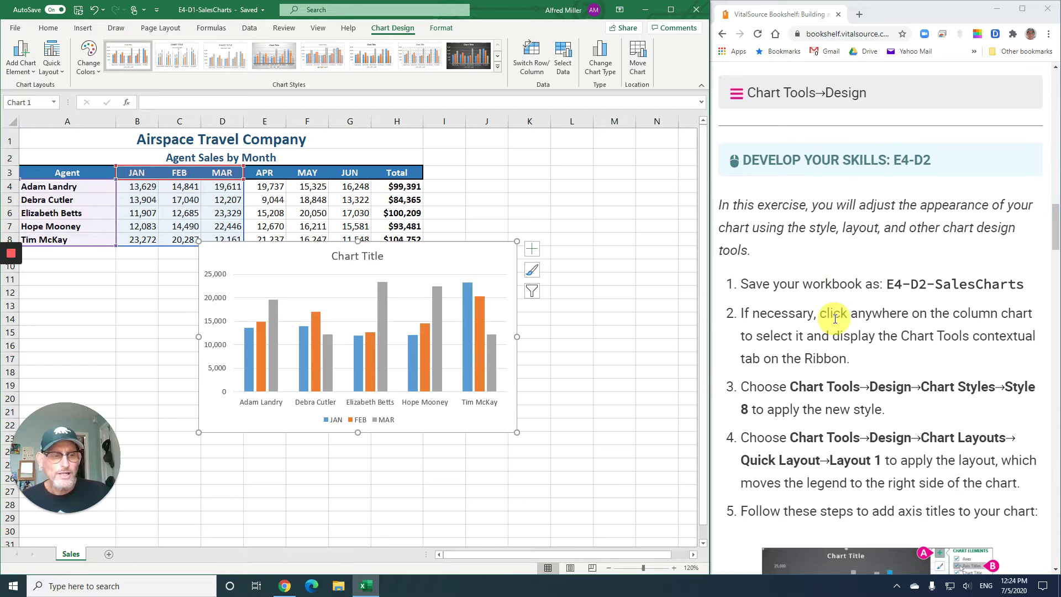
scroll(835, 319, "down", 1)
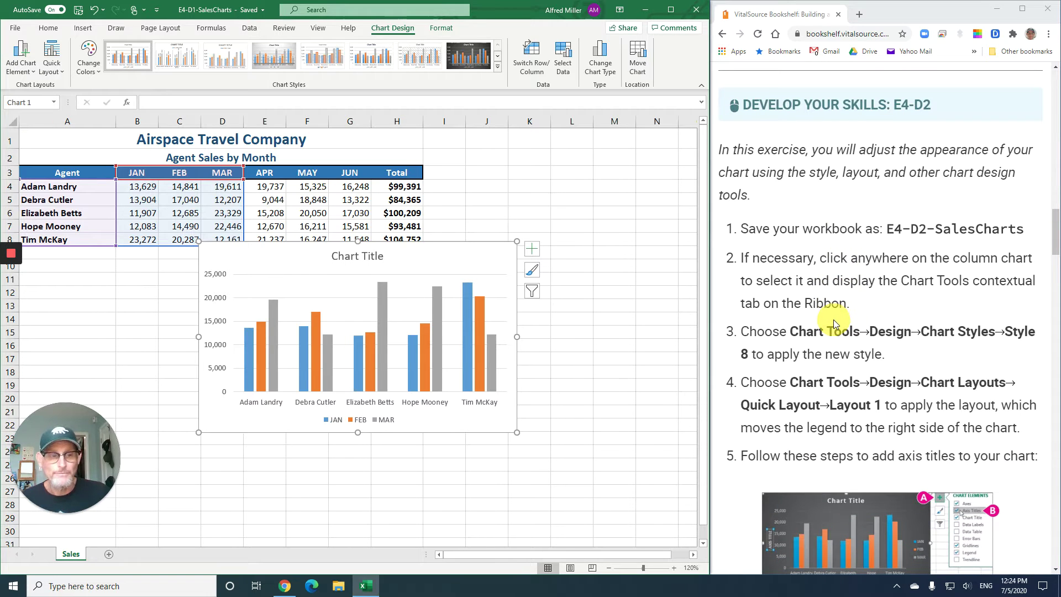
scroll(834, 319, "down", 2)
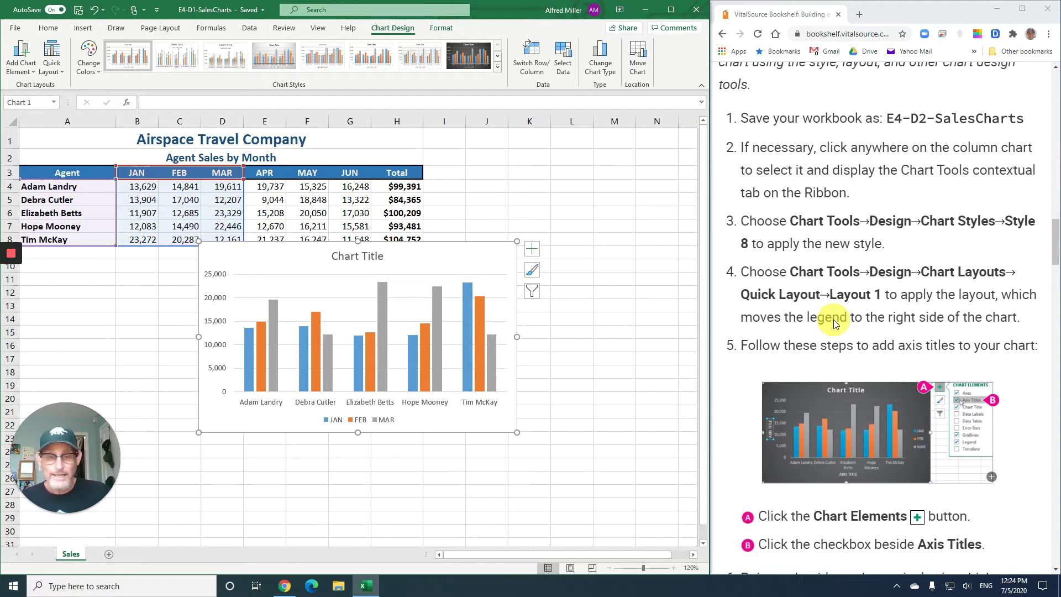
scroll(834, 320, "down", 1)
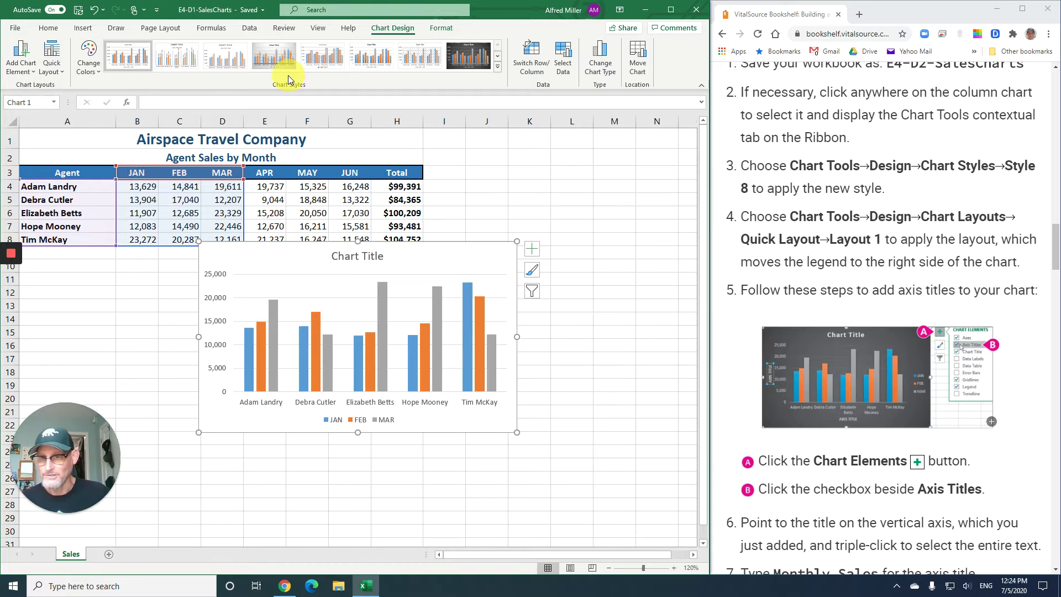
left_click(499, 68)
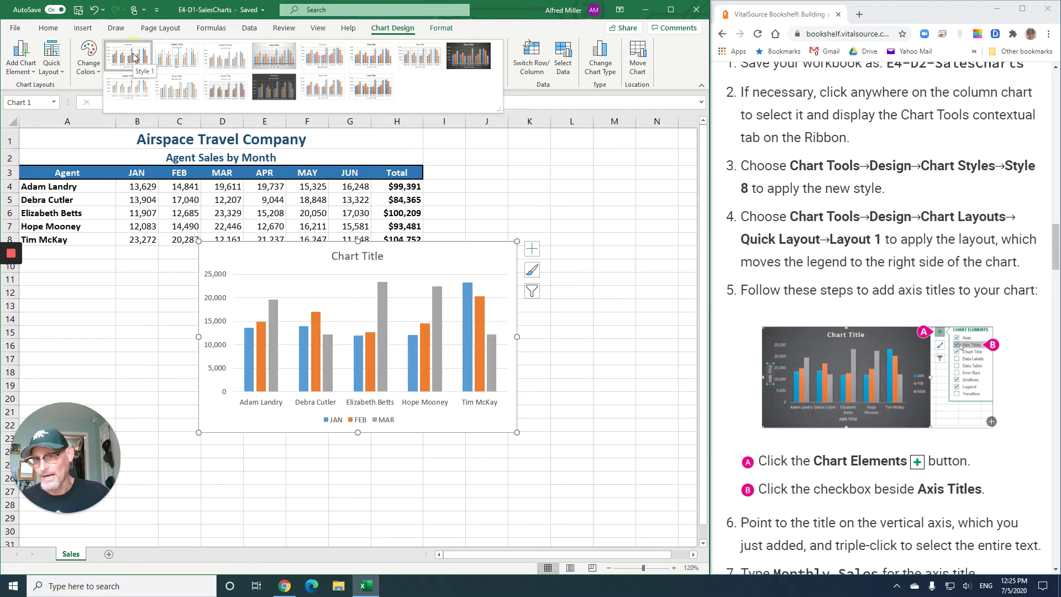
left_click(469, 59)
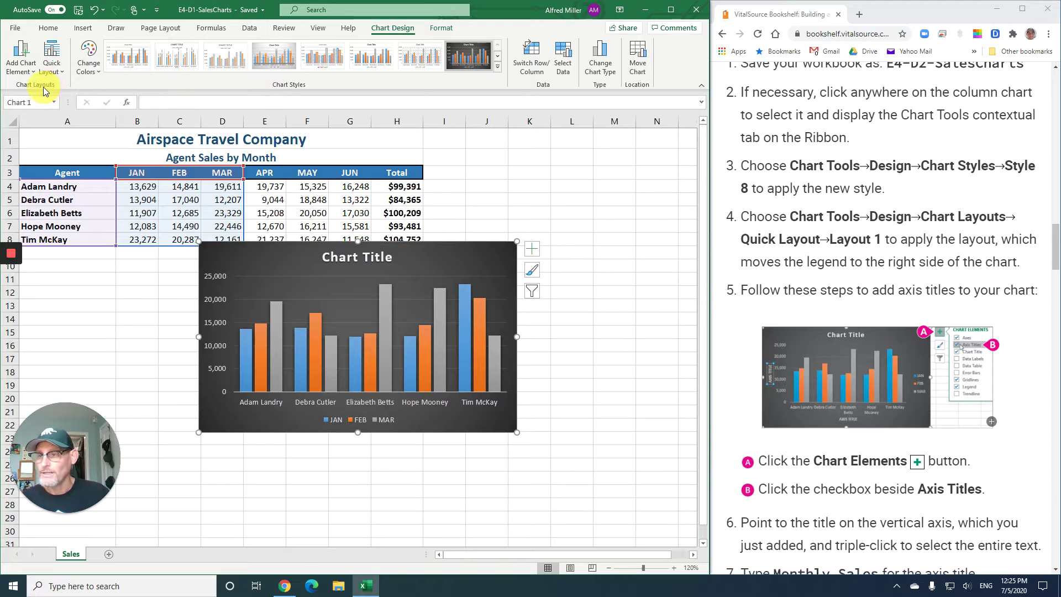
left_click(50, 67)
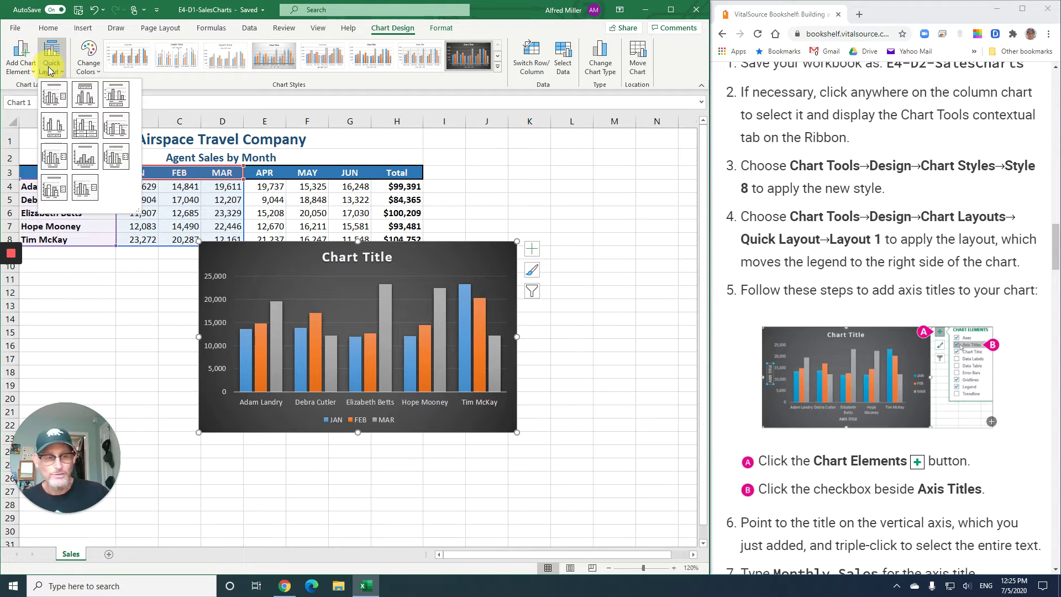
left_click(54, 95)
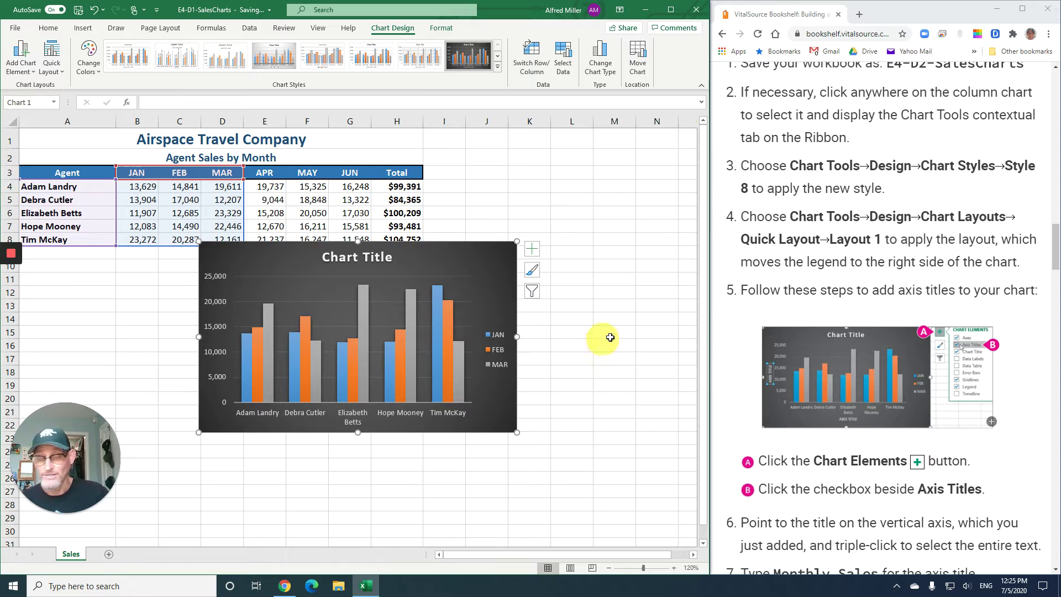
- Add axis titles to the column chart as described in step 5 of the exercise
scroll(817, 306, "down", 1)
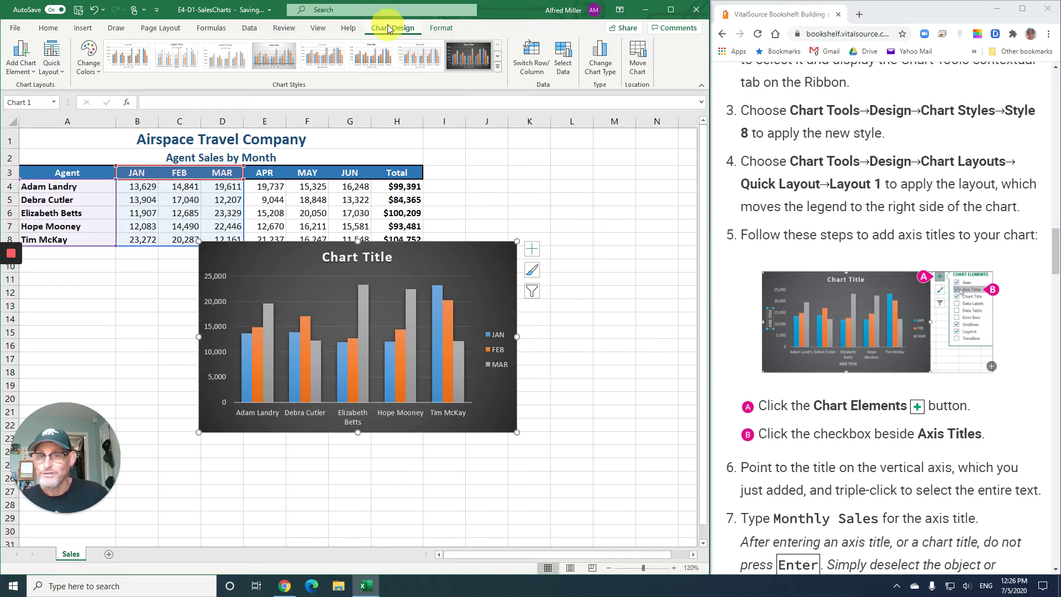
left_click(532, 250)
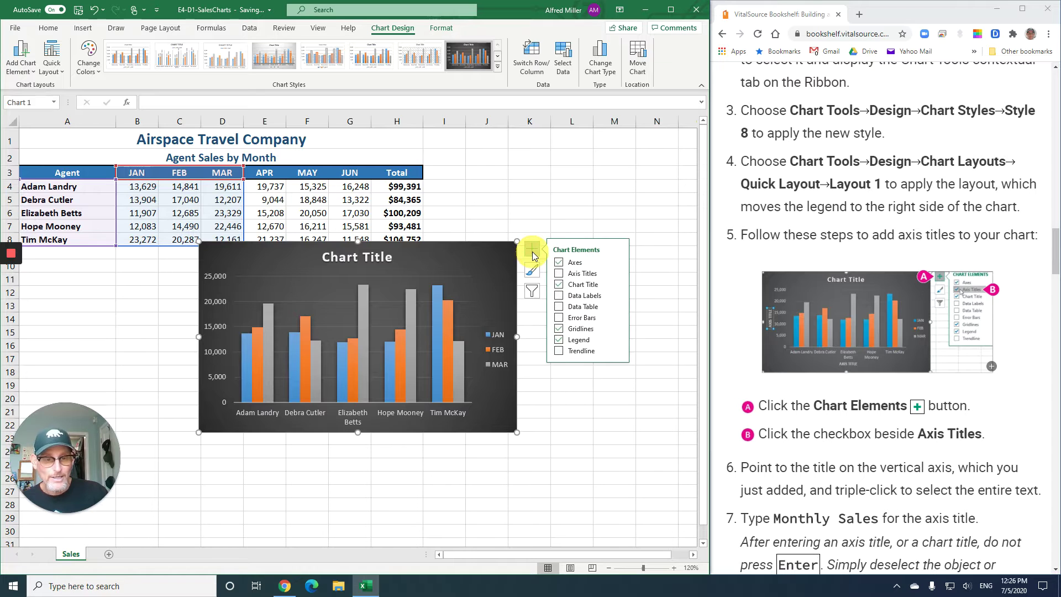
left_click(559, 275)
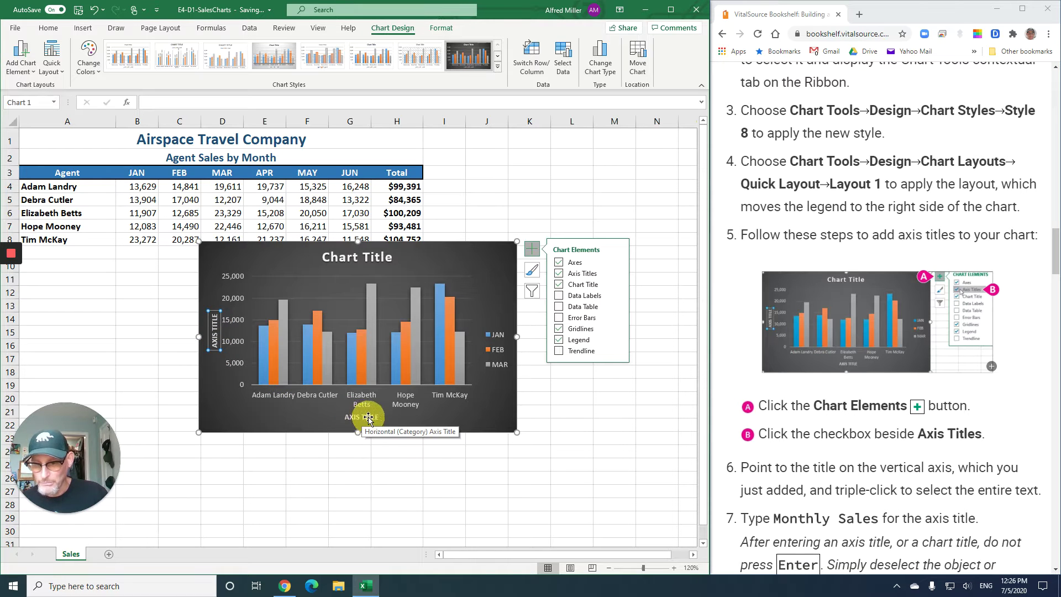
- Replace the vertical axis title with Monthly Sales, keeping it on one line, and deselect the title
scroll(797, 391, "down", 4)
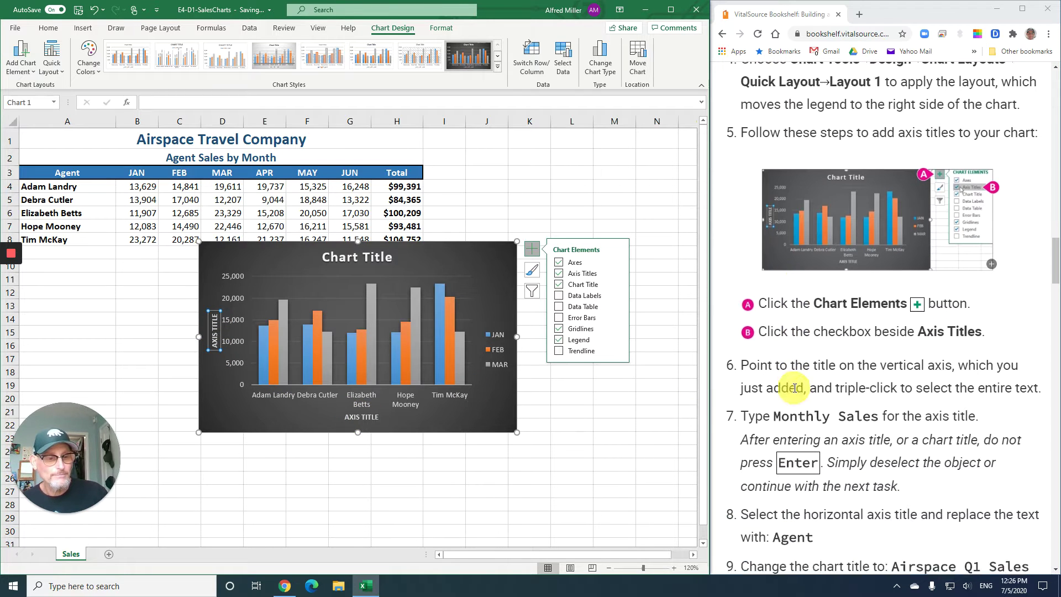
scroll(792, 390, "down", 3)
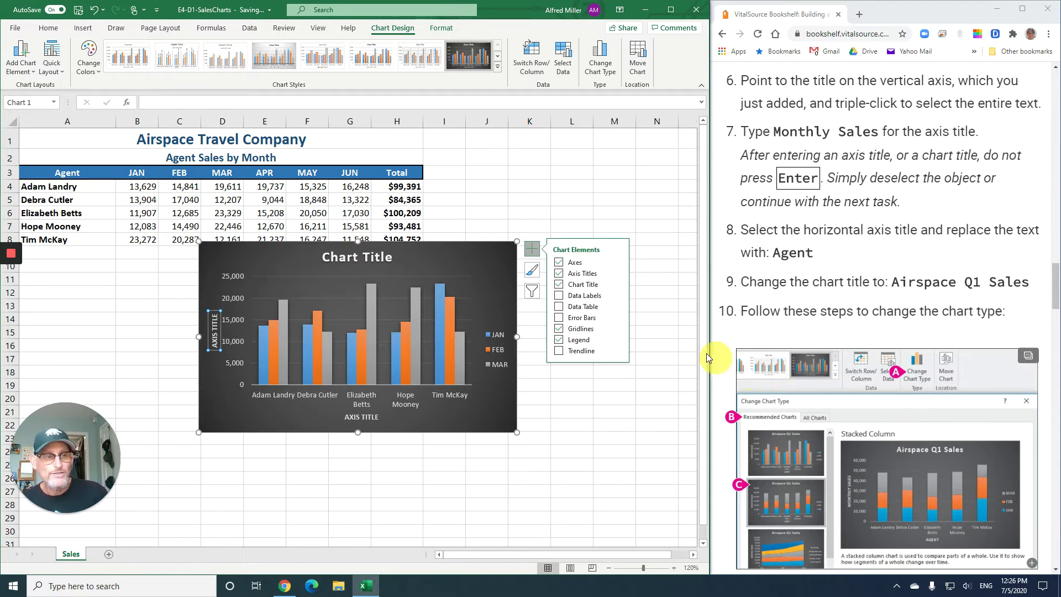
triple_click(216, 344)
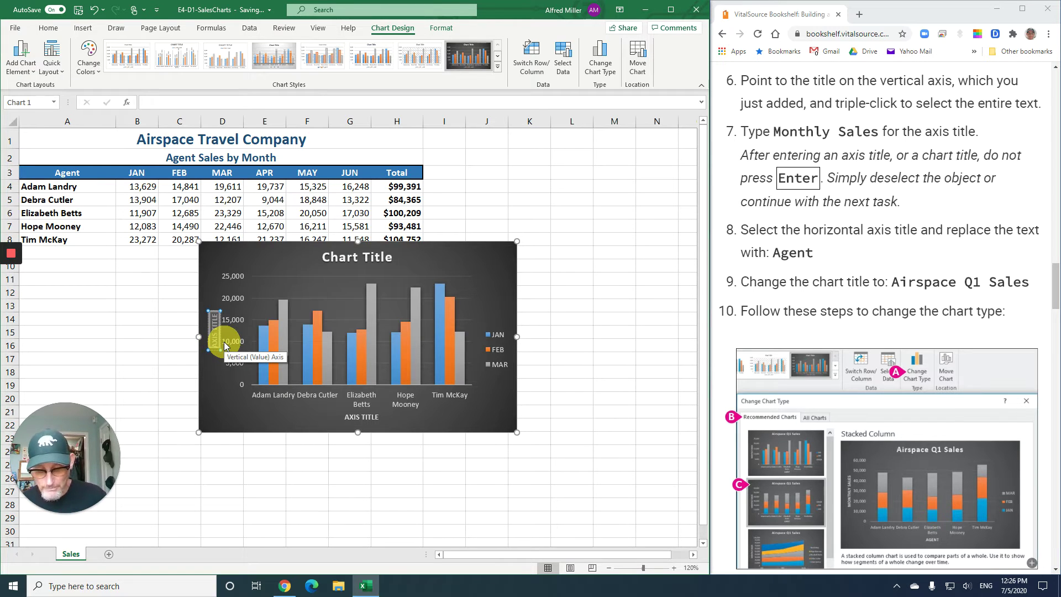
type("Monthly")
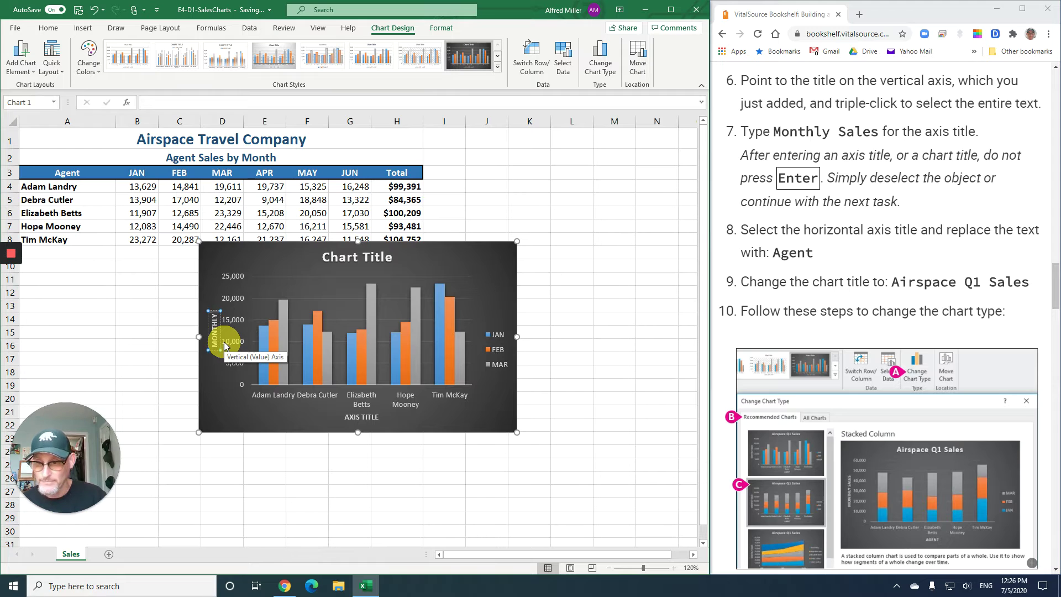
type(" Sal")
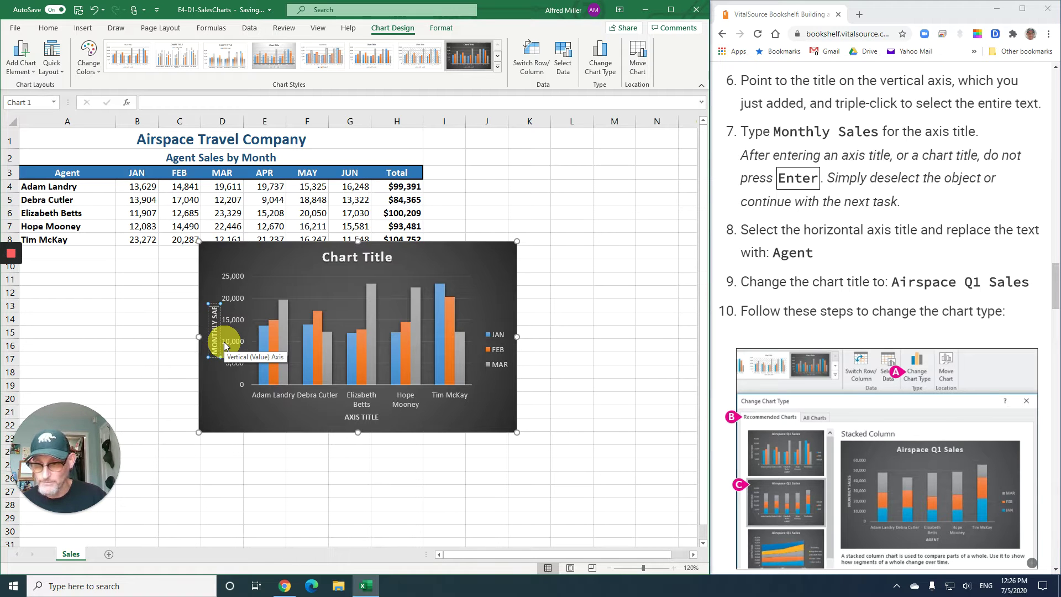
type("es")
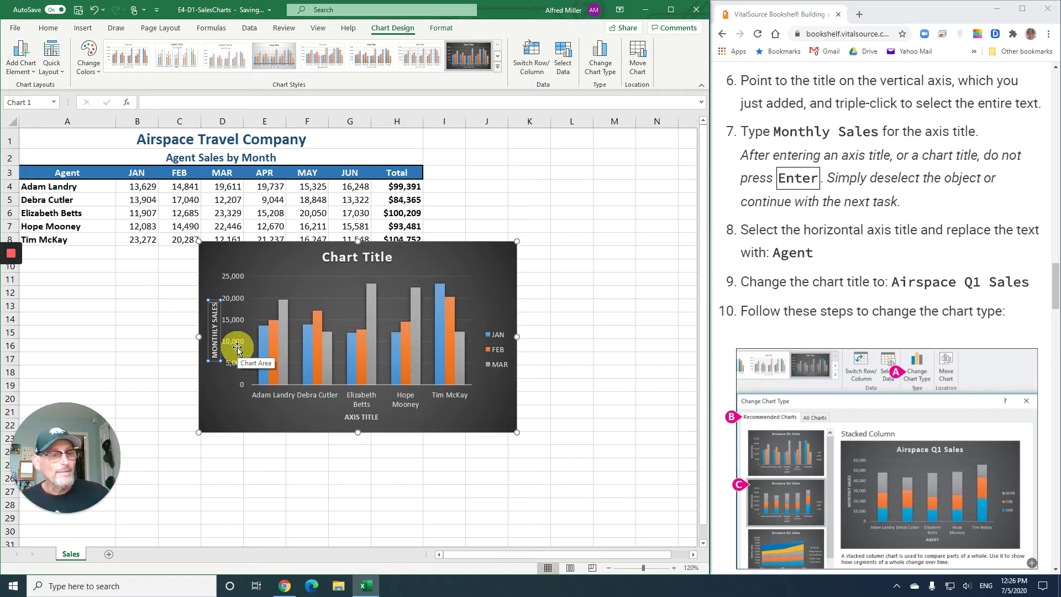
key("Return")
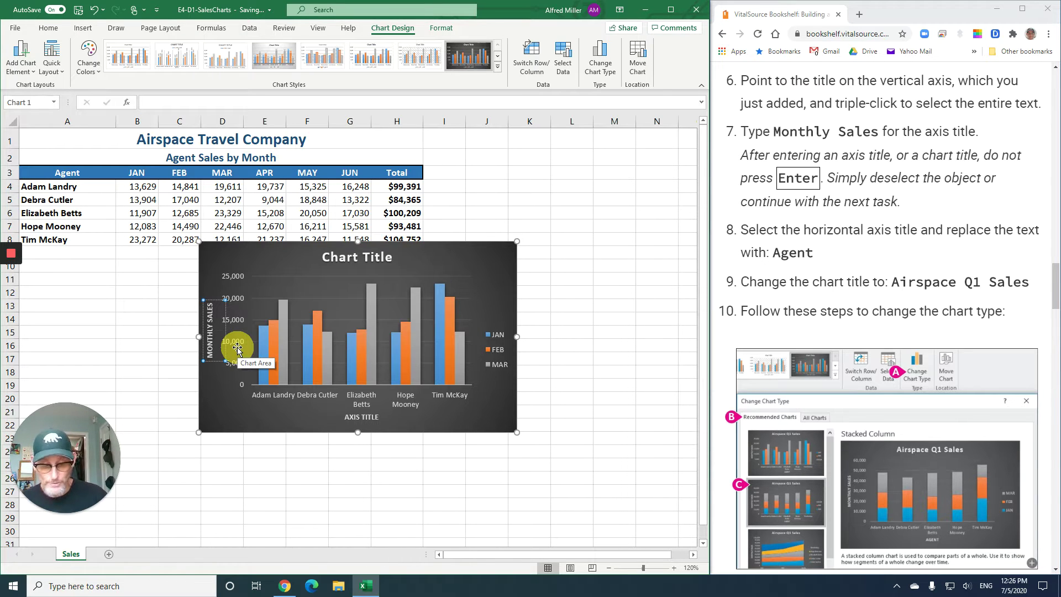
key("BackSpace")
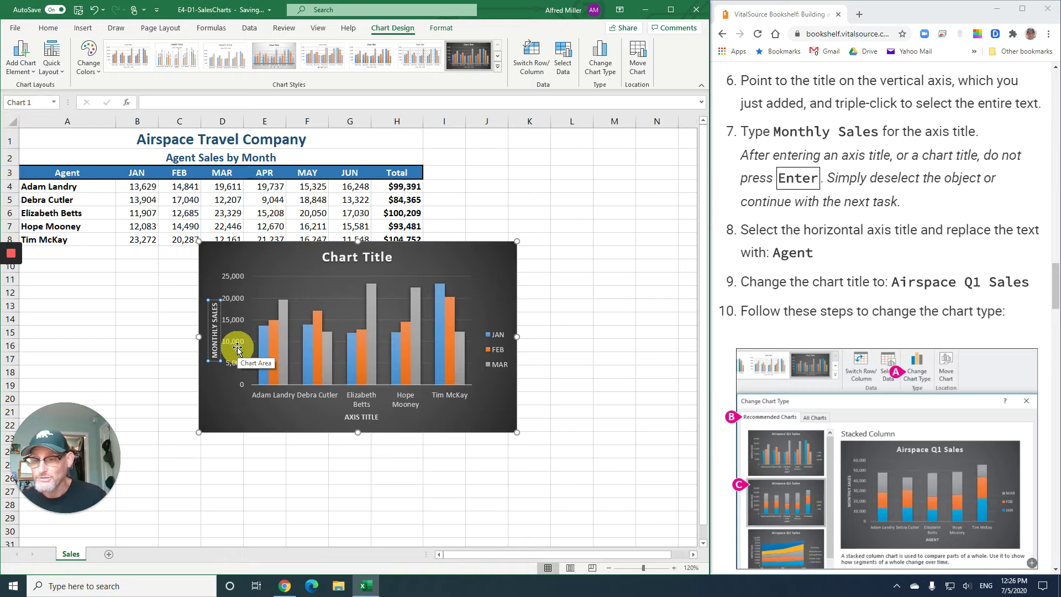
left_click(214, 397)
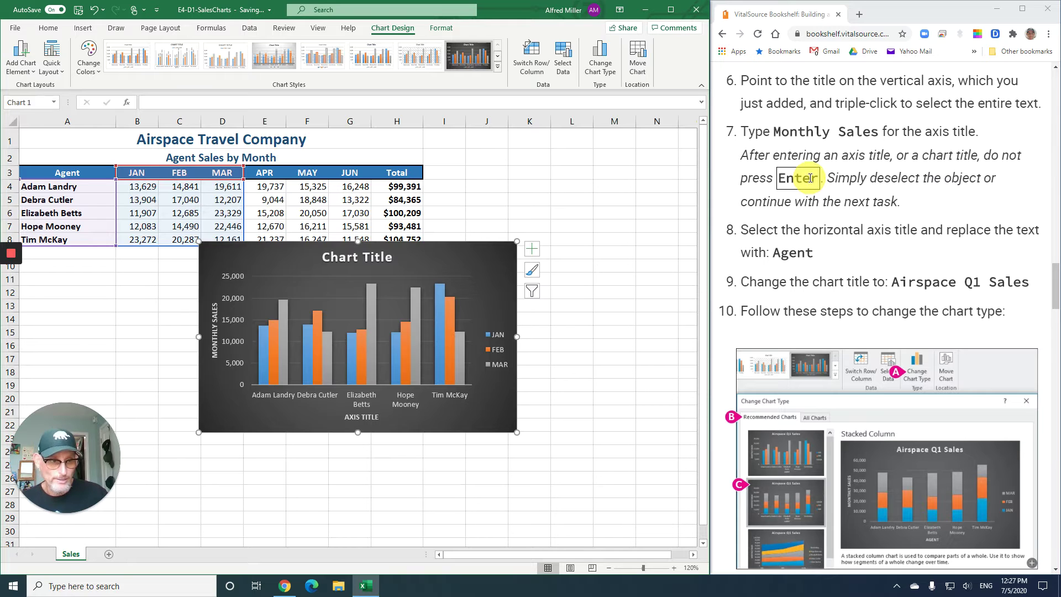
- Following step 8 of the exercise, replace the horizontal axis title with Agent and deselect the title
scroll(844, 252, "down", 2)
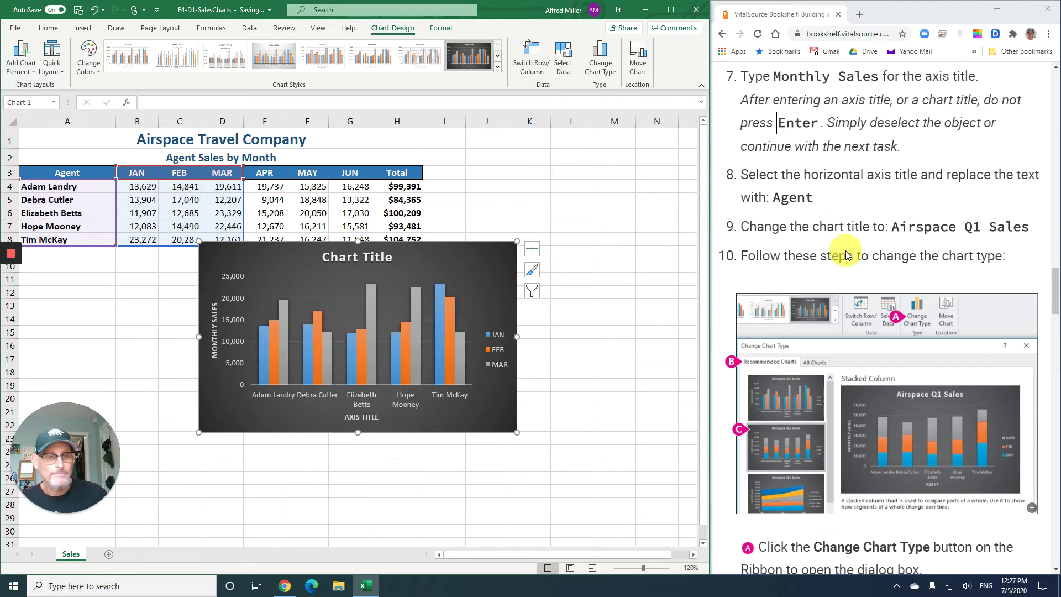
scroll(850, 255, "down", 2)
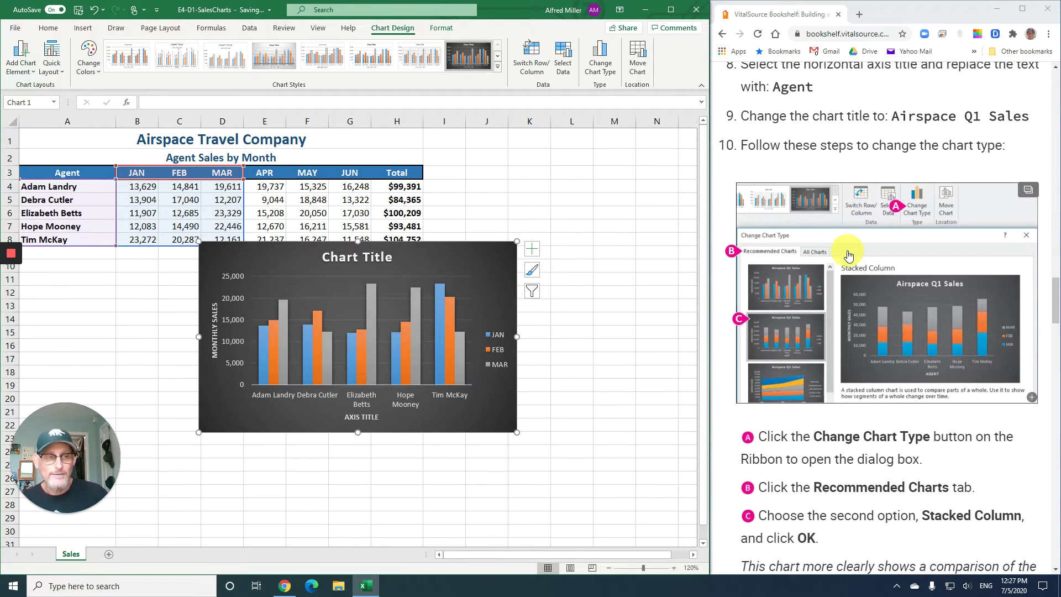
scroll(849, 256, "up", 2)
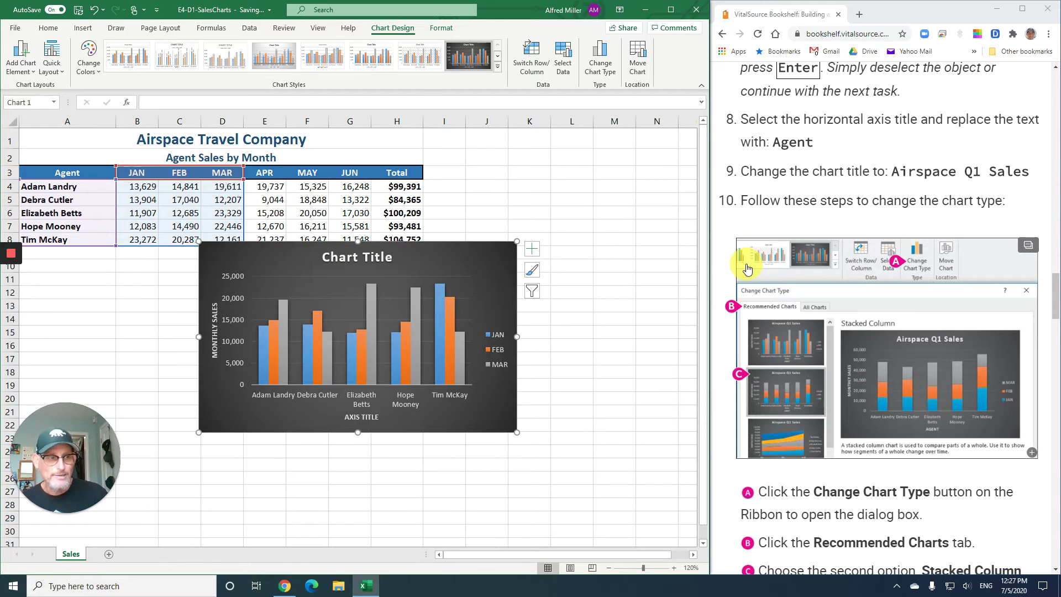
left_click(365, 419)
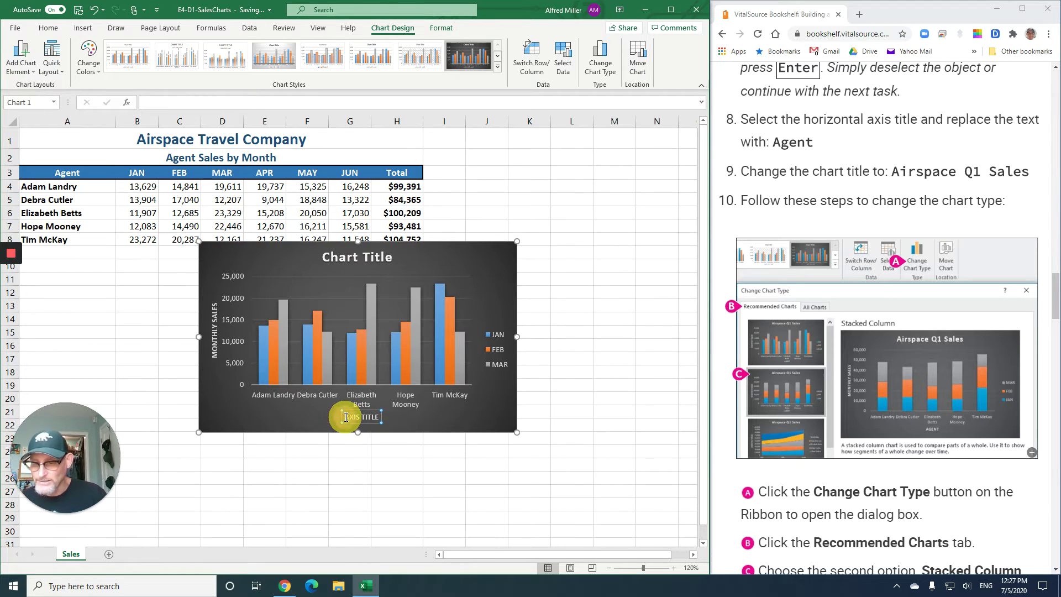
left_click(346, 417)
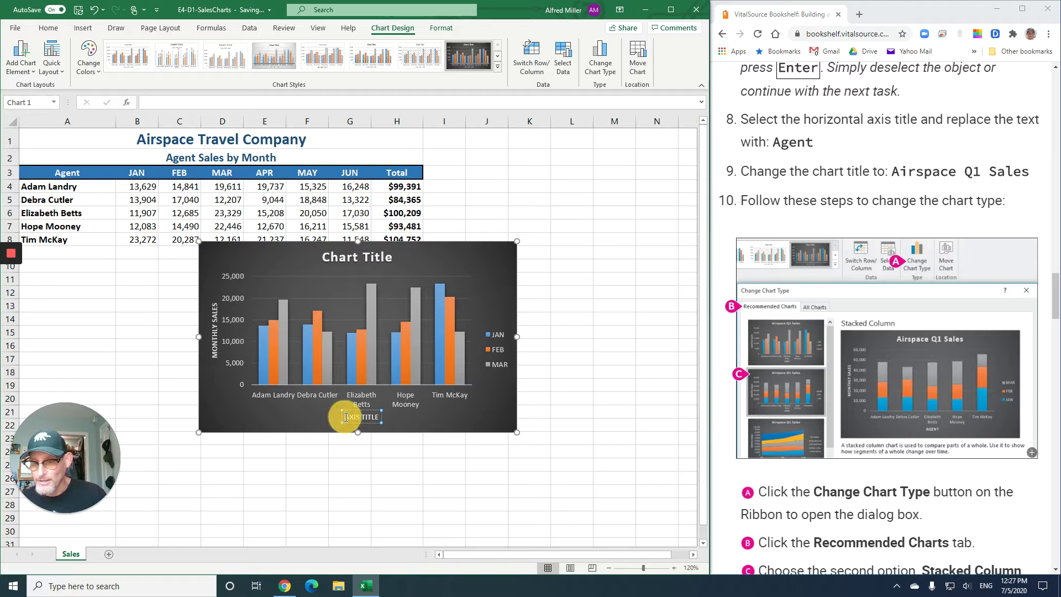
left_click_drag(346, 417, 383, 419)
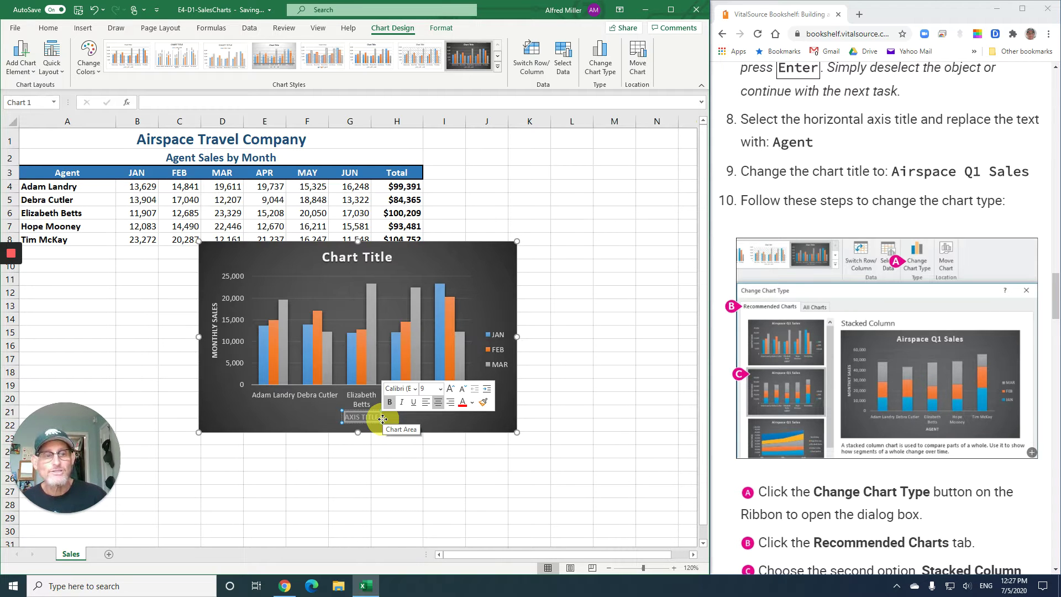
type("Agent")
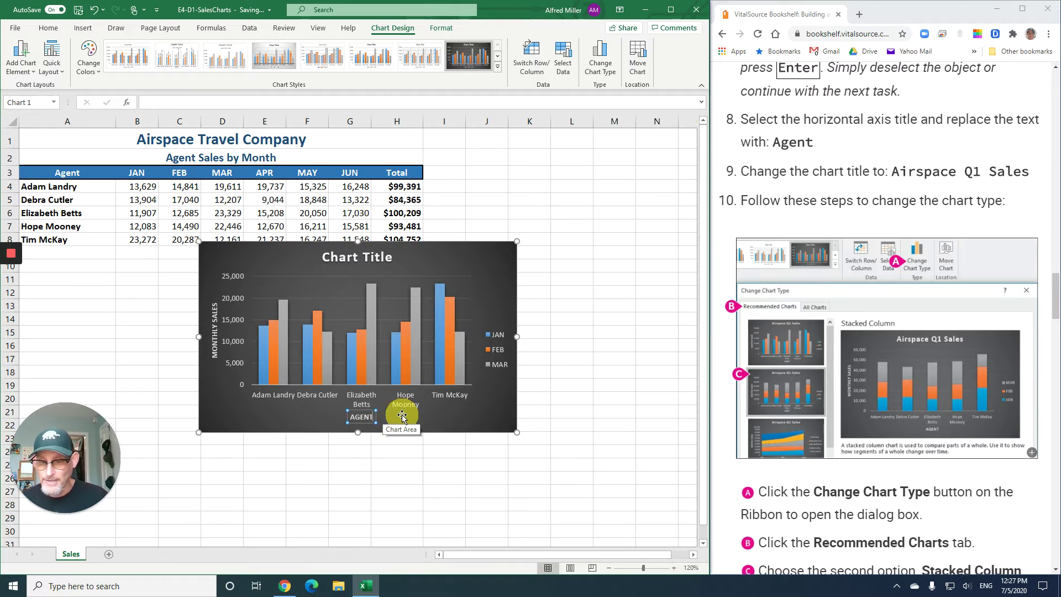
left_click(403, 416)
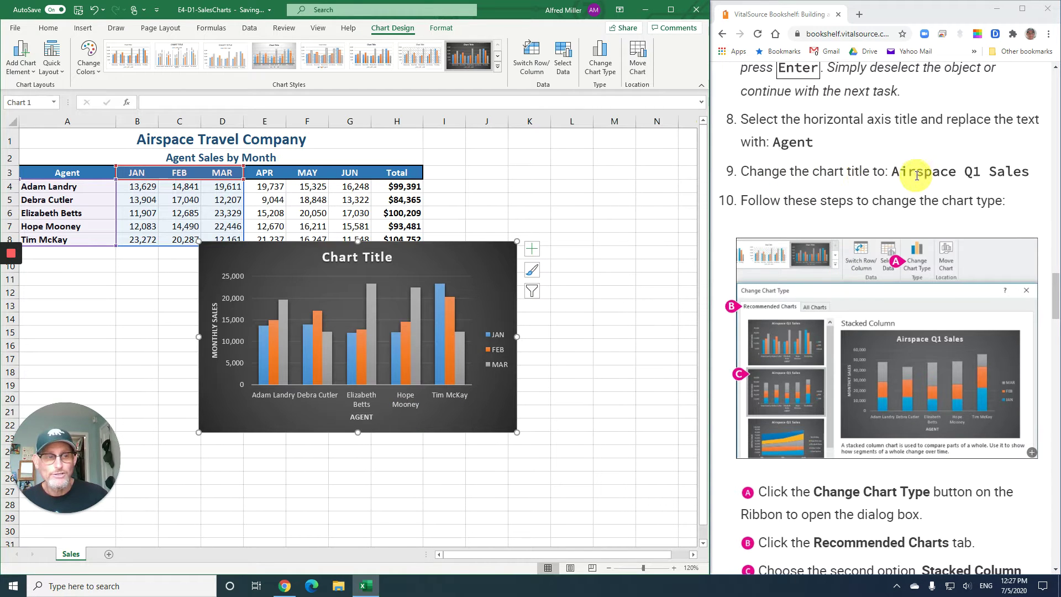
- Change the chart title to Airspace Q1 Sales and deselect the title
left_click(346, 260)
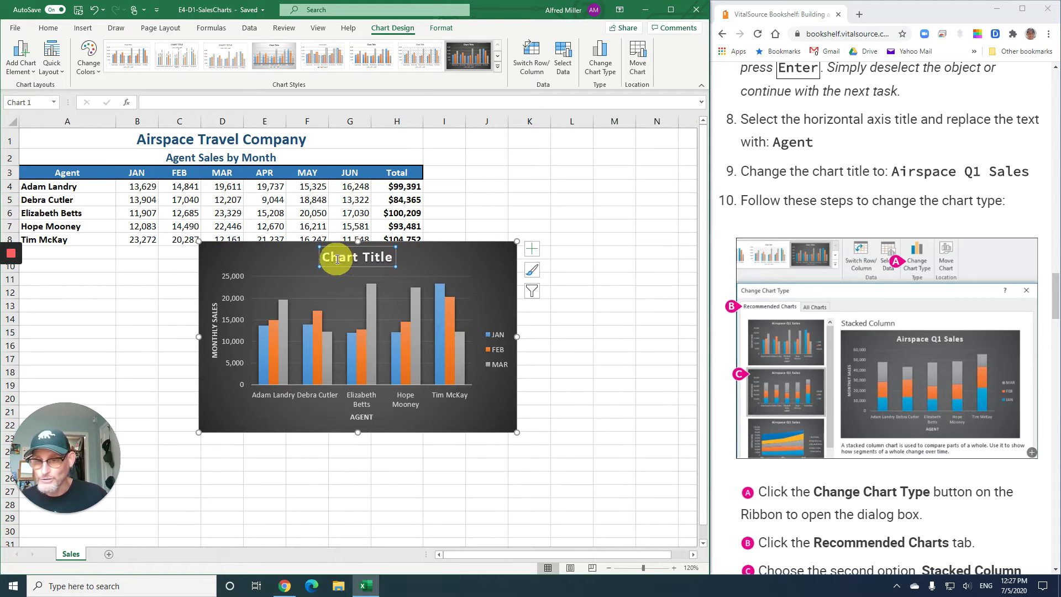
left_click_drag(324, 257, 394, 257)
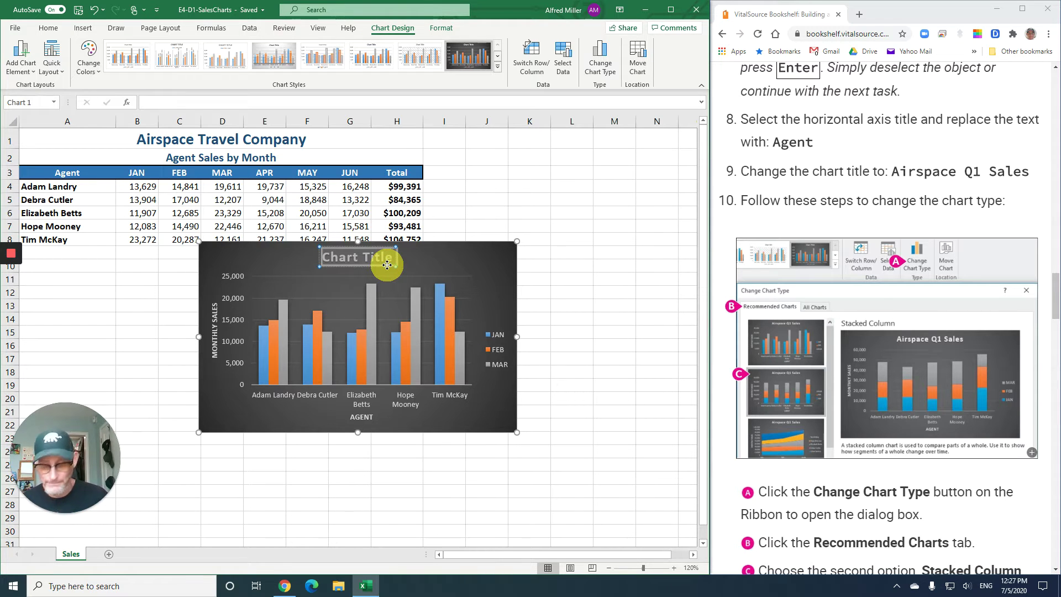
type("Airspace")
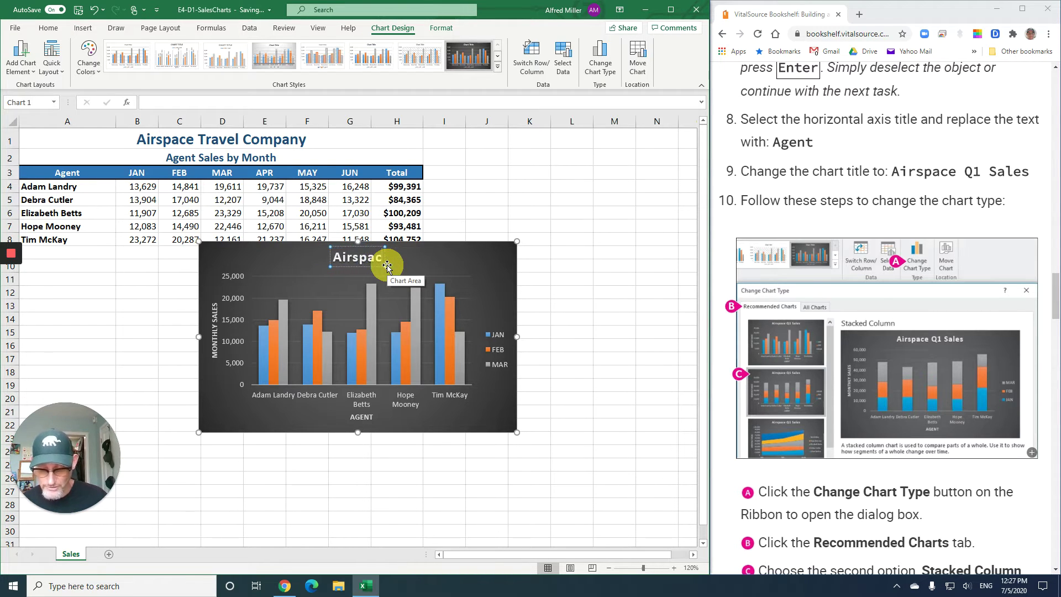
type(" Q1")
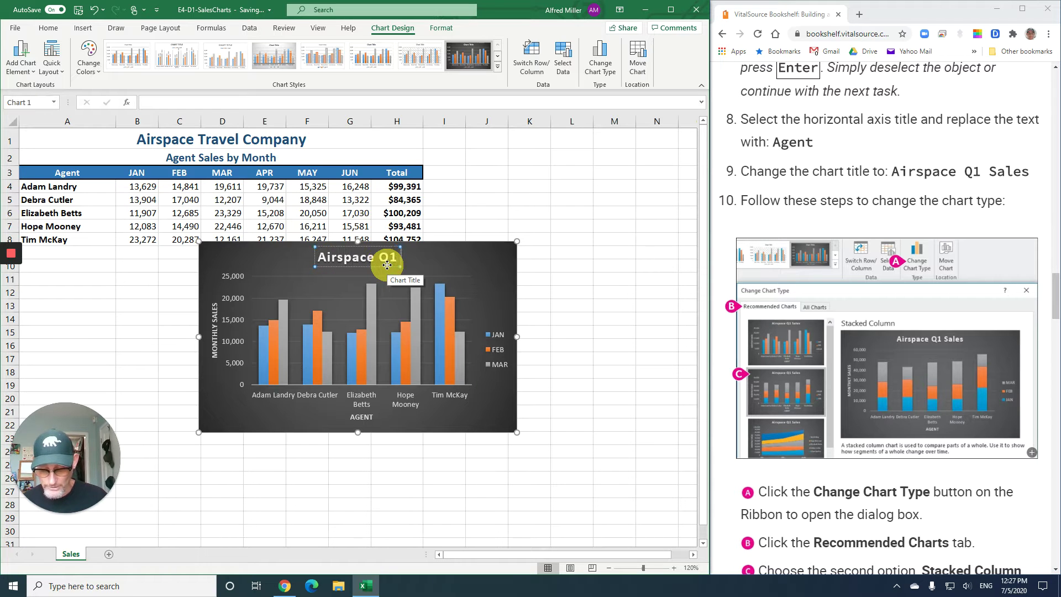
type(" Sales")
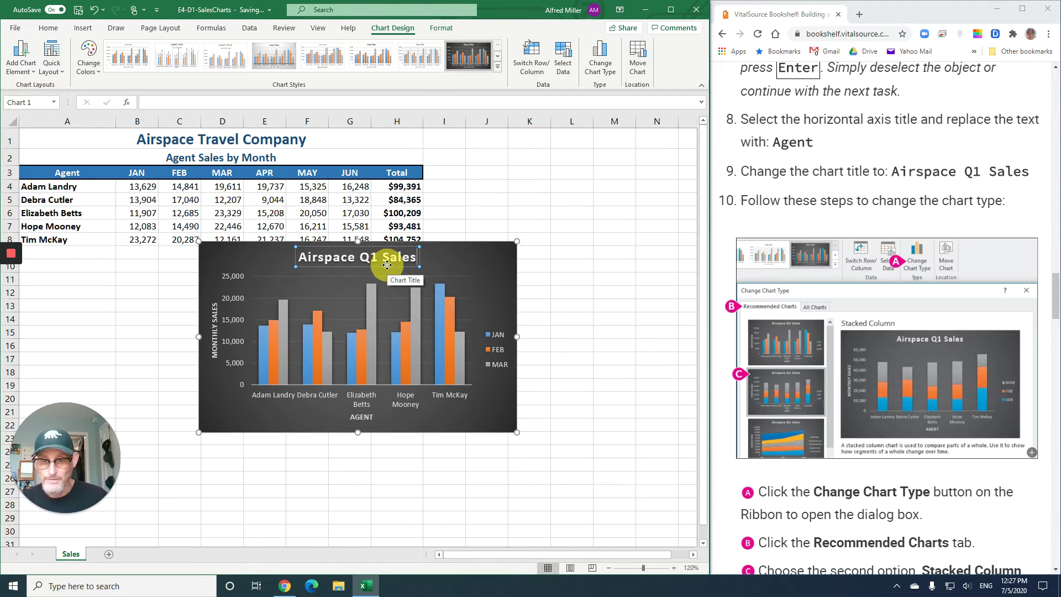
left_click(479, 264)
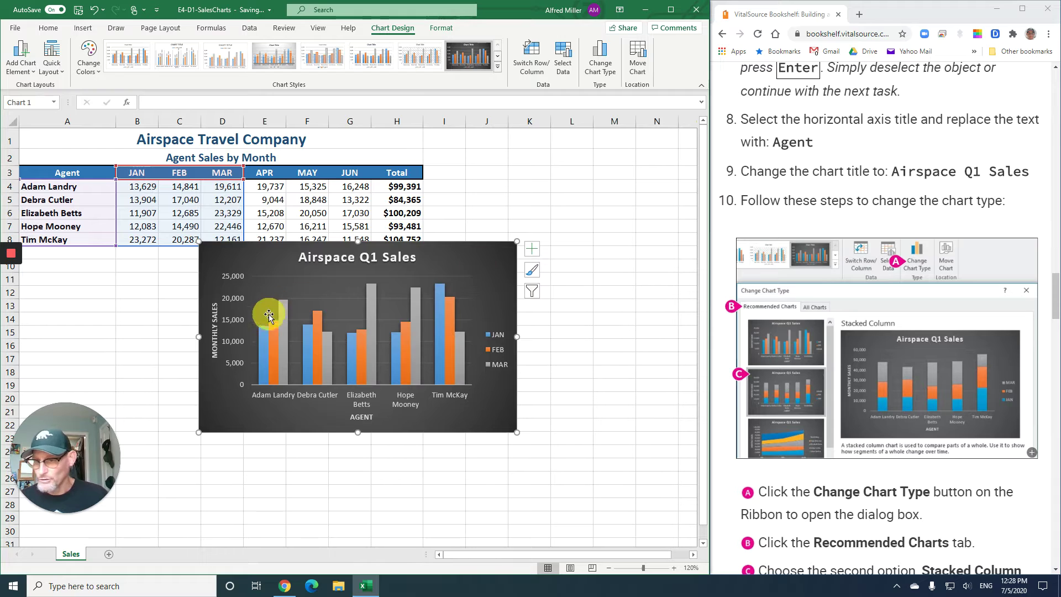
- Following step 10 of the exercise, change the chart type to the recommended Stacked Column
mouse_move(288, 335)
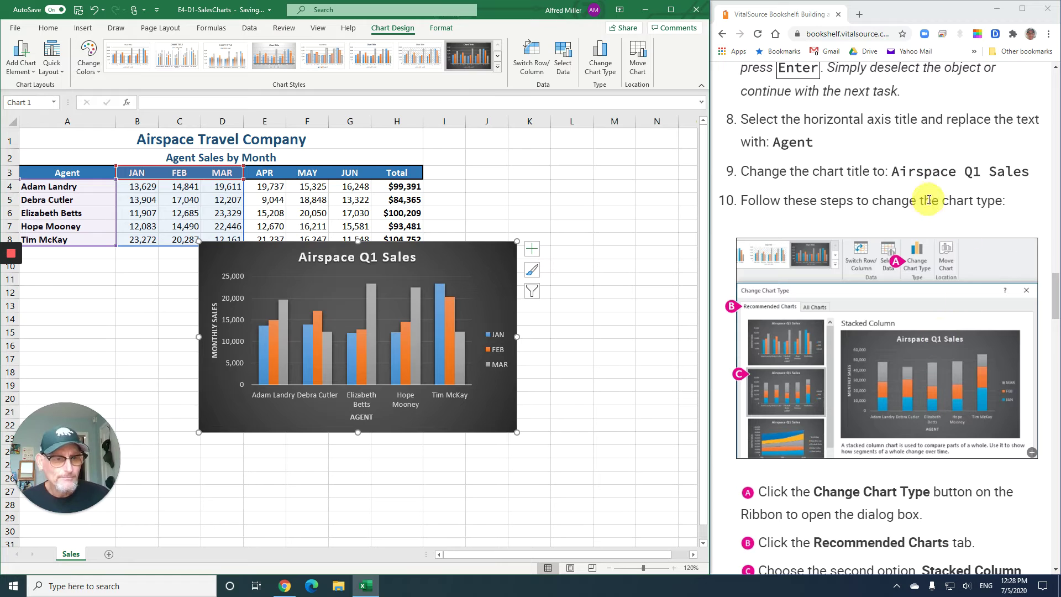
scroll(926, 227, "down", 1)
scroll(927, 212, "down", 1)
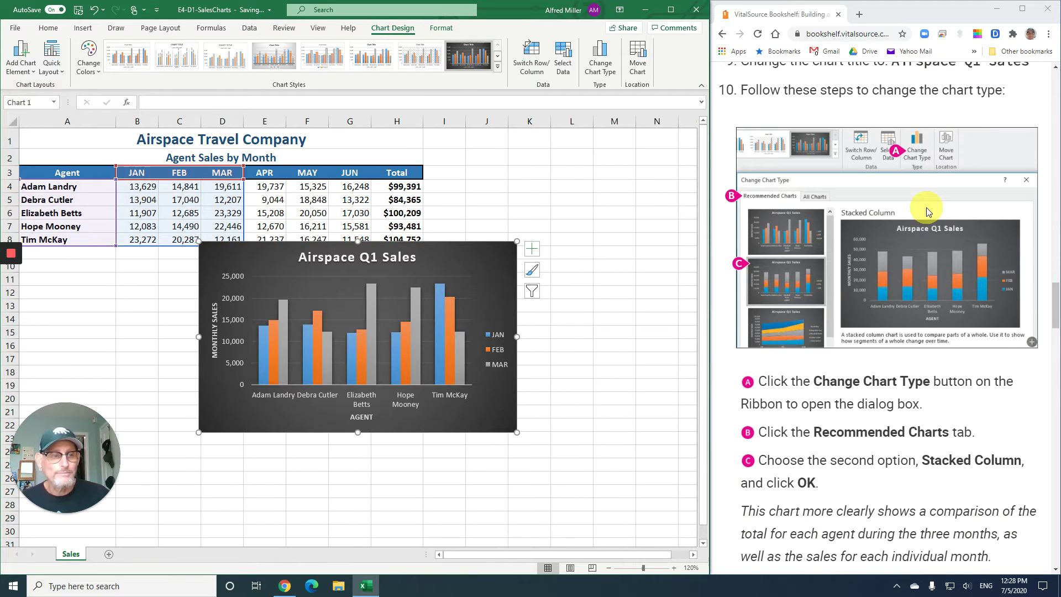
scroll(927, 208, "down", 1)
scroll(926, 207, "up", 1)
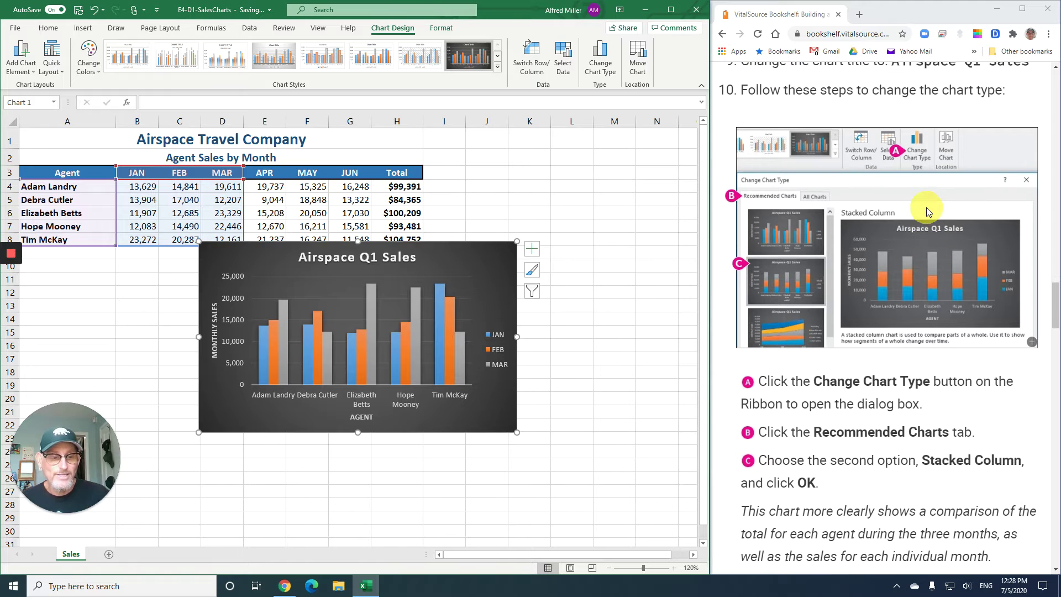
scroll(848, 289, "down", 1)
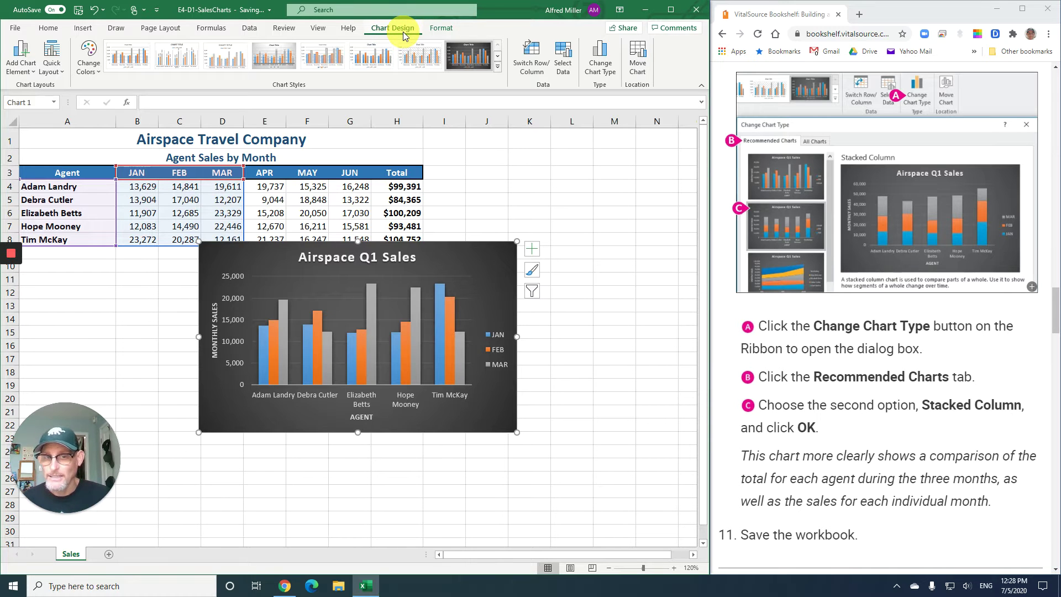
left_click(604, 68)
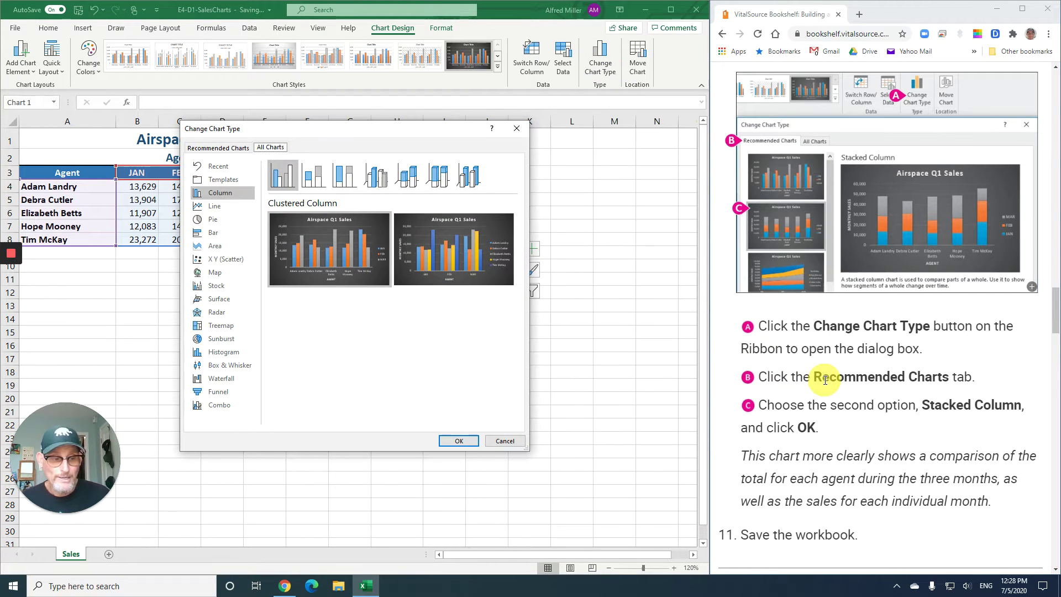
left_click(222, 149)
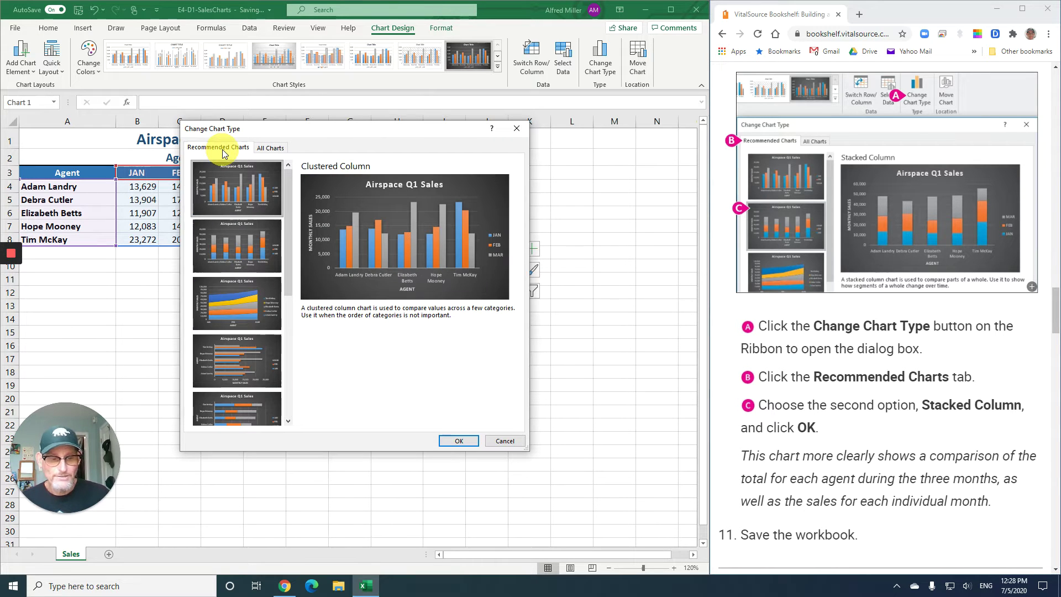
left_click(237, 243)
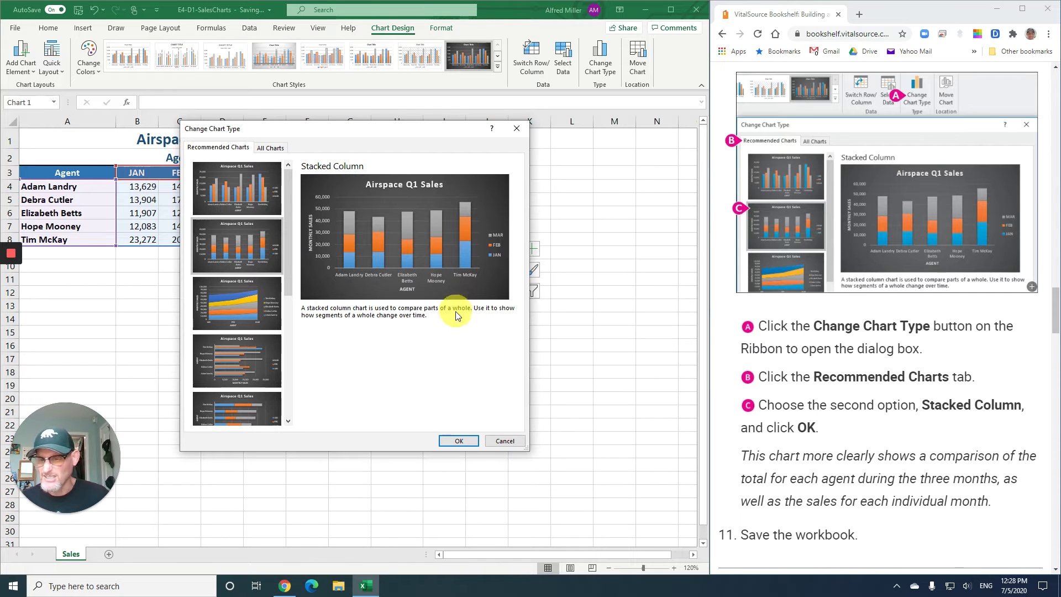
left_click(459, 440)
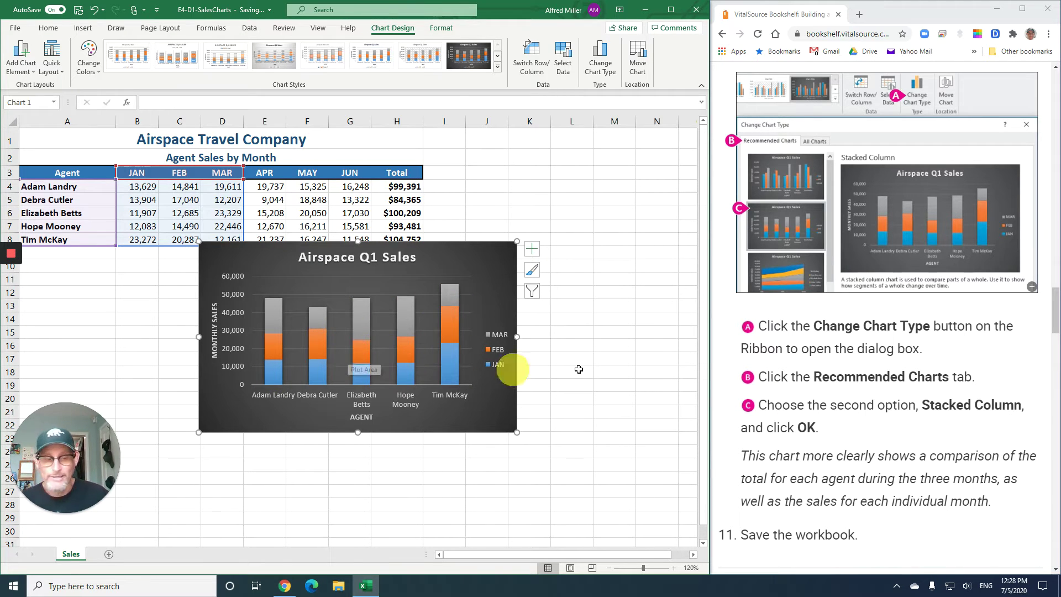
- Read the e-book's Chart Format Tools and Axis Options sections, including the two example charts with different axis ranges
scroll(816, 390, "down", 3)
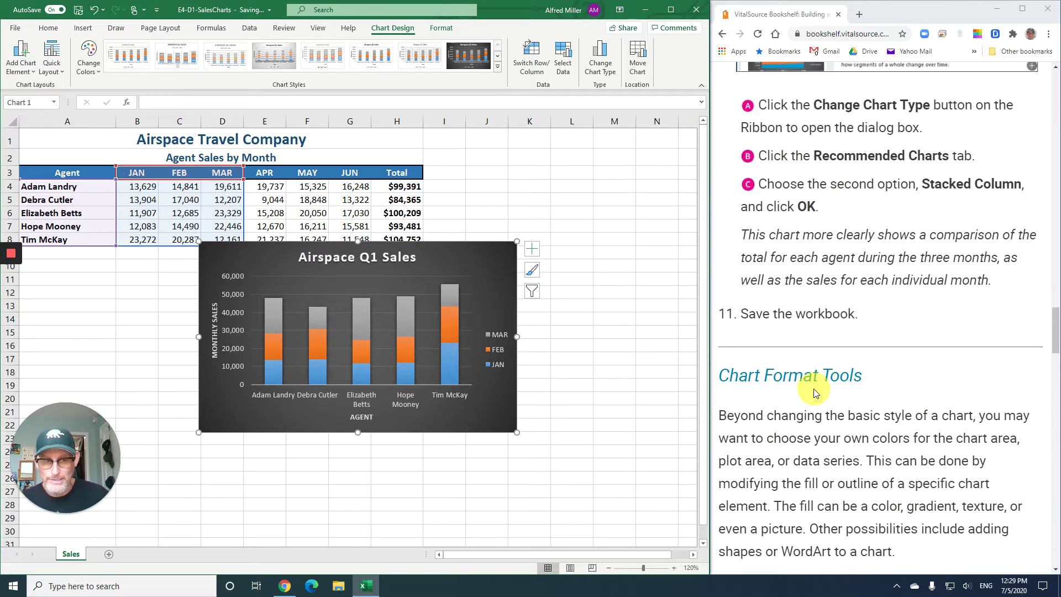
scroll(814, 389, "down", 3)
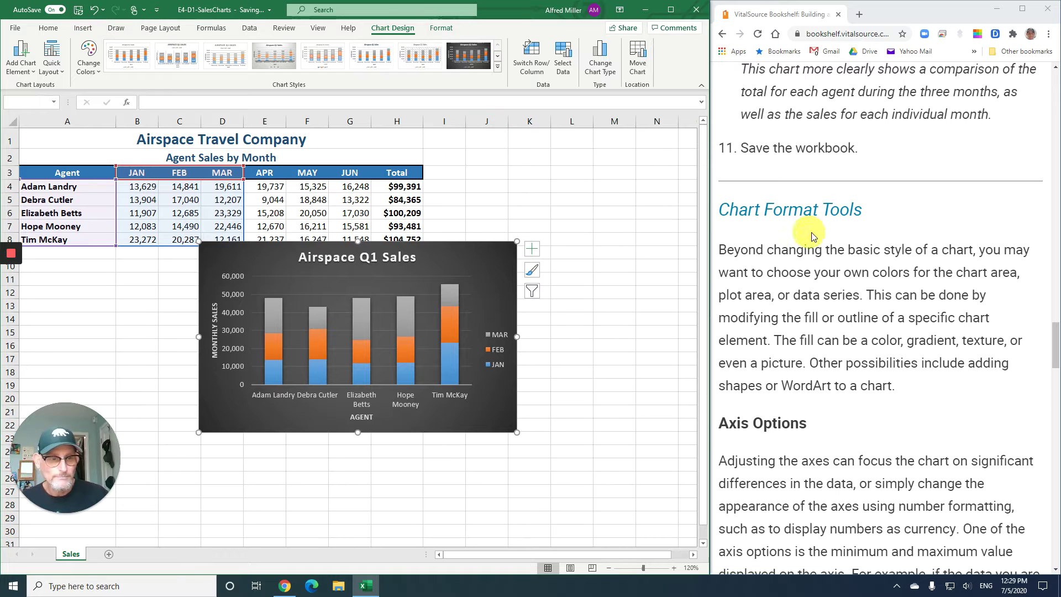
scroll(810, 236, "down", 2)
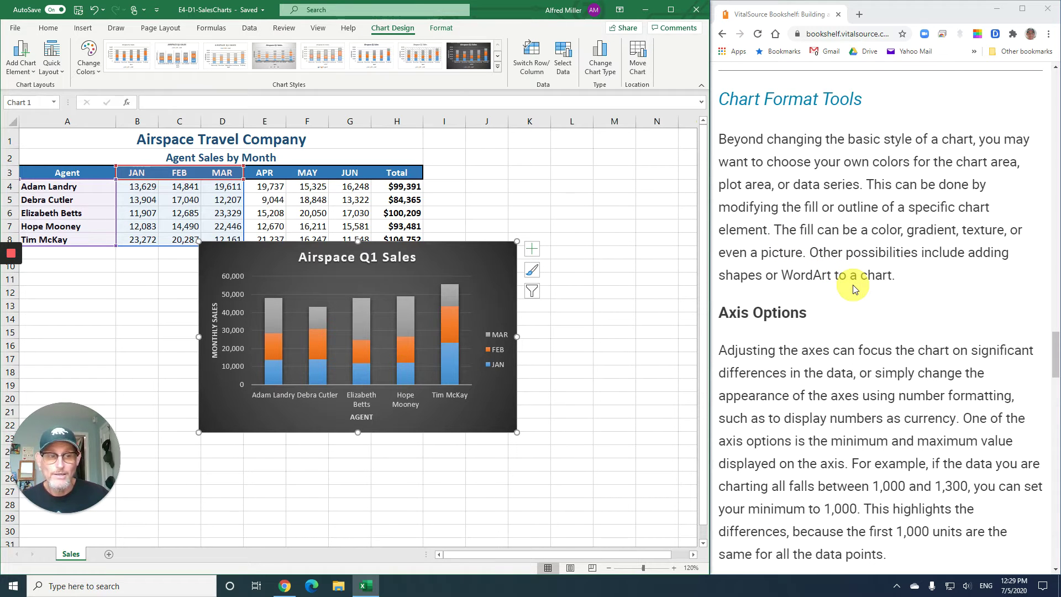
scroll(853, 286, "down", 1)
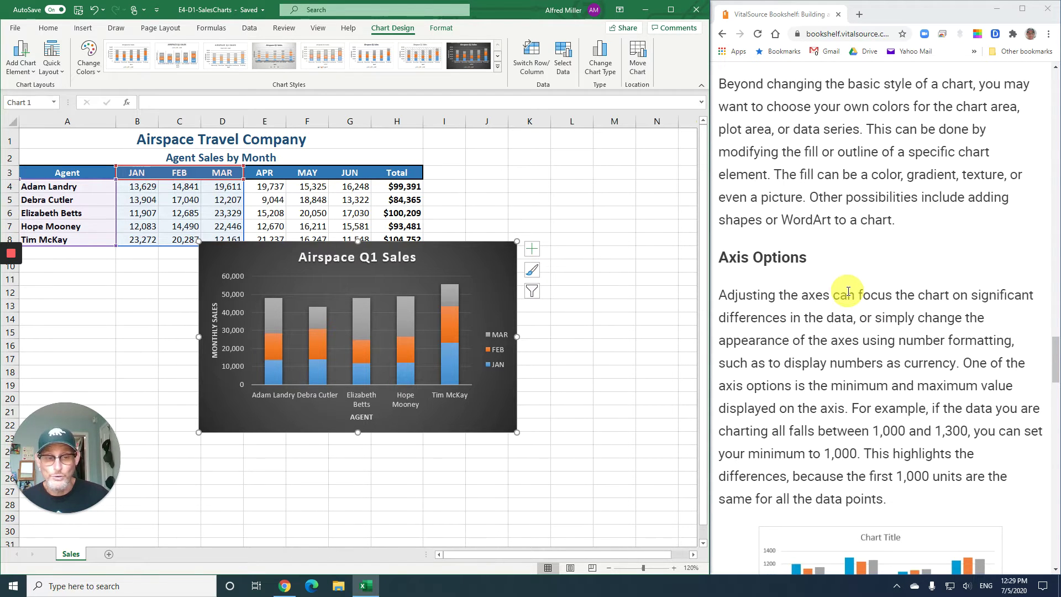
scroll(849, 292, "down", 3)
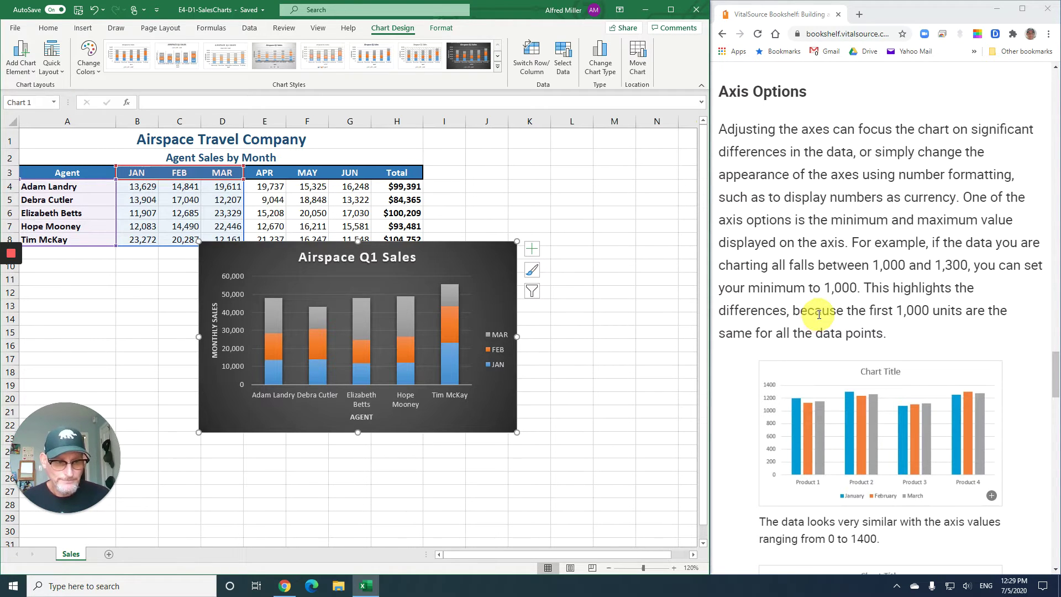
scroll(817, 319, "down", 5)
scroll(819, 318, "up", 3)
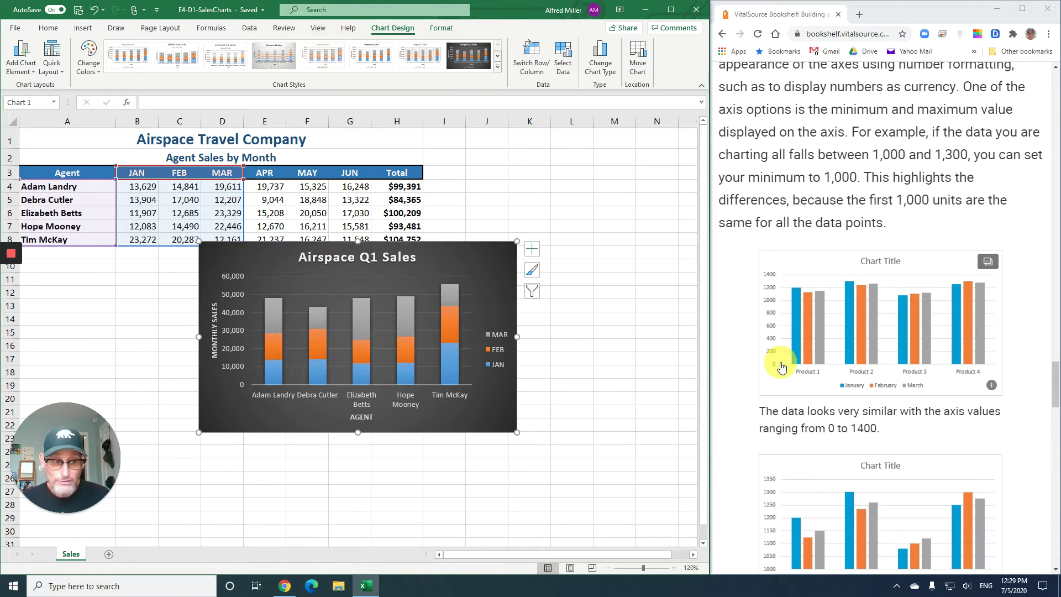
scroll(781, 367, "down", 1)
scroll(783, 366, "down", 2)
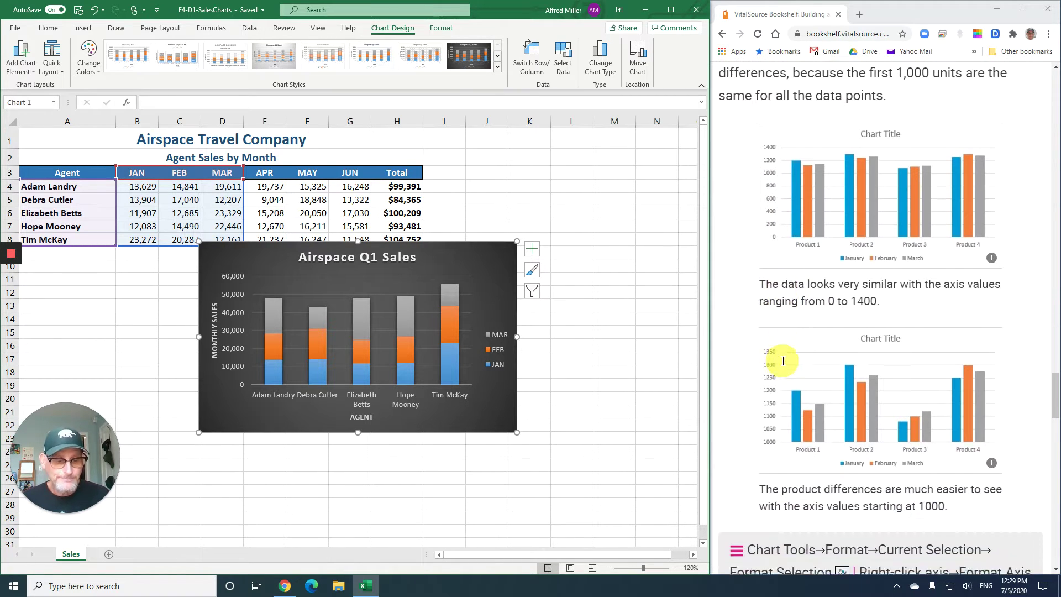
scroll(784, 365, "down", 1)
scroll(784, 365, "up", 1)
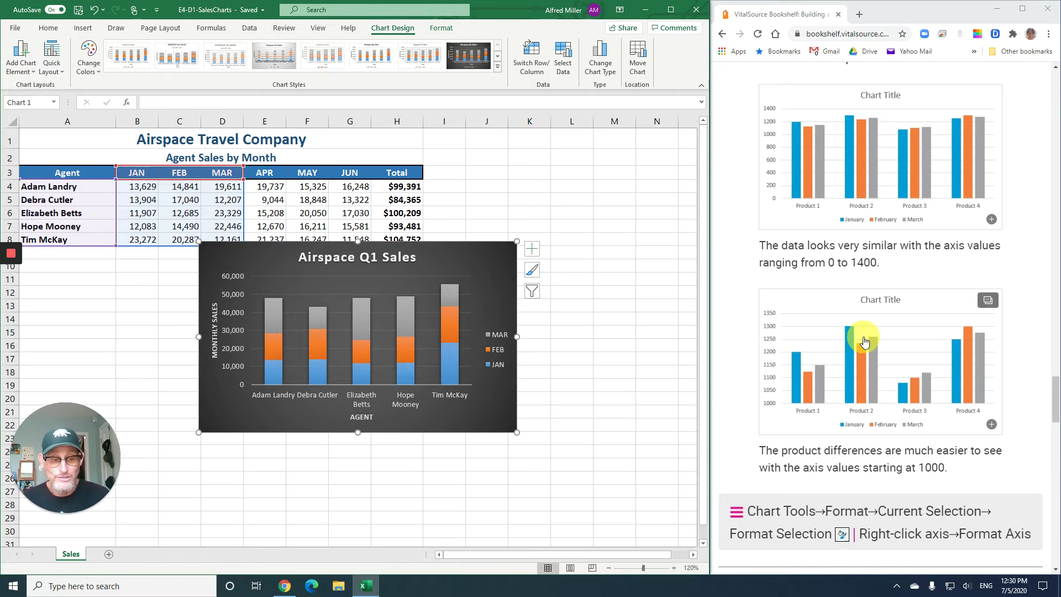
- Read the opening steps of exercise E4-D3 on saving the workbook and adjusting the color of the FEB series
scroll(865, 342, "down", 5)
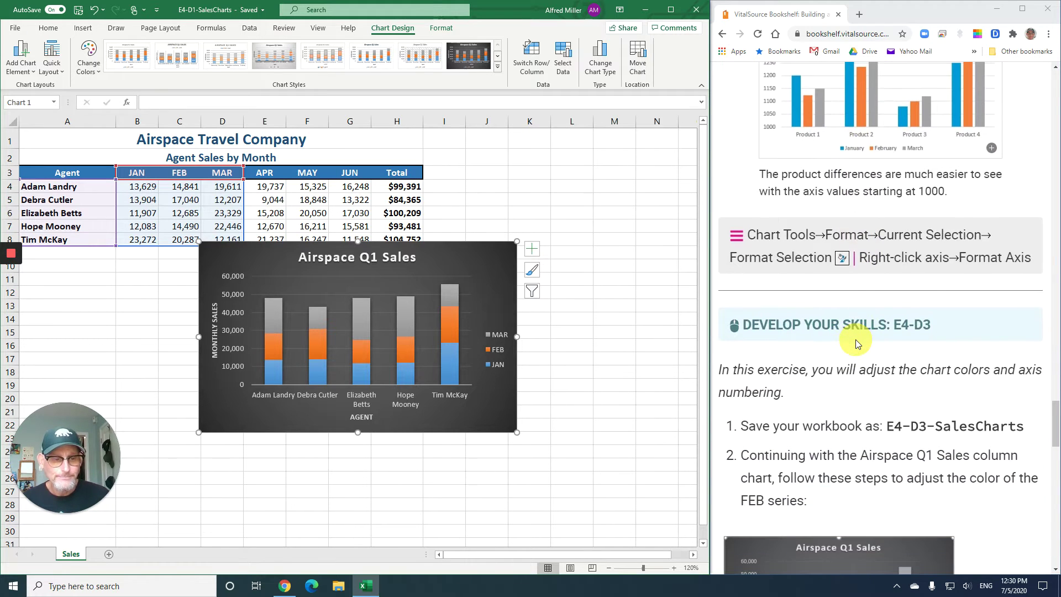
scroll(856, 340, "down", 1)
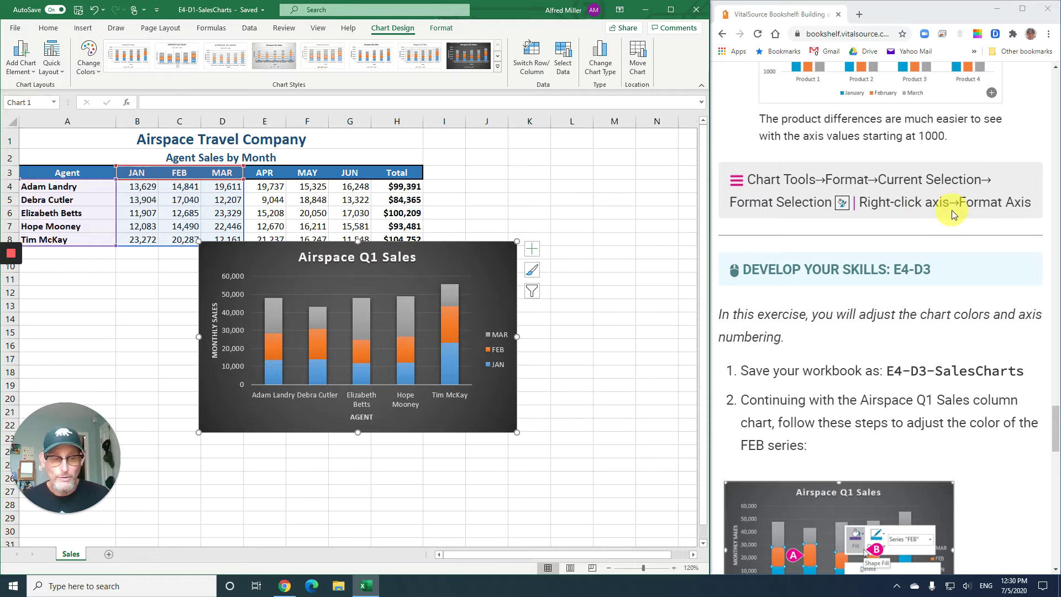
scroll(858, 293, "down", 3)
scroll(857, 294, "down", 3)
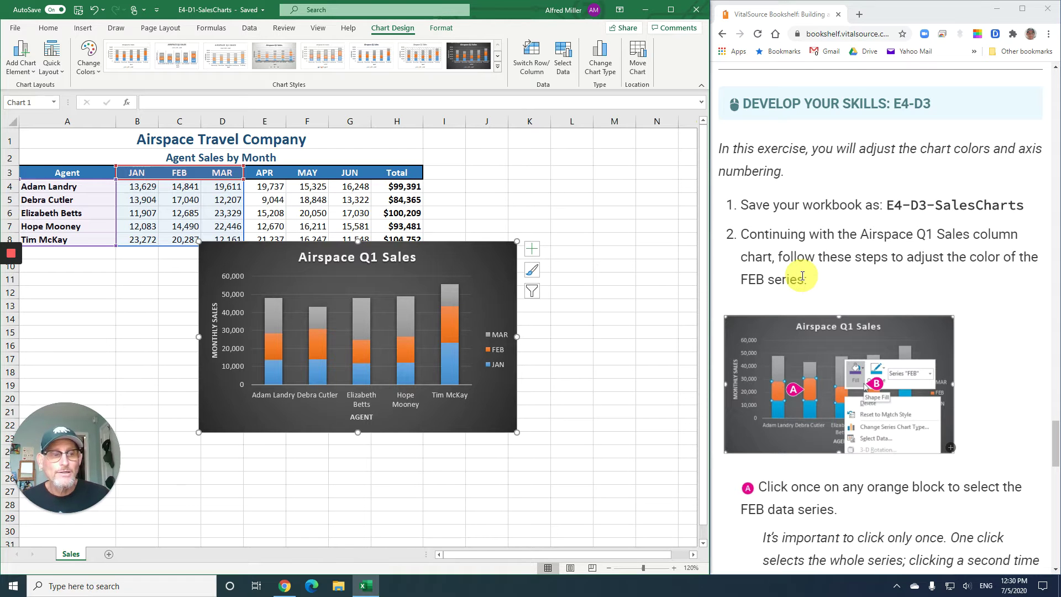
scroll(796, 259, "down", 2)
scroll(809, 247, "down", 2)
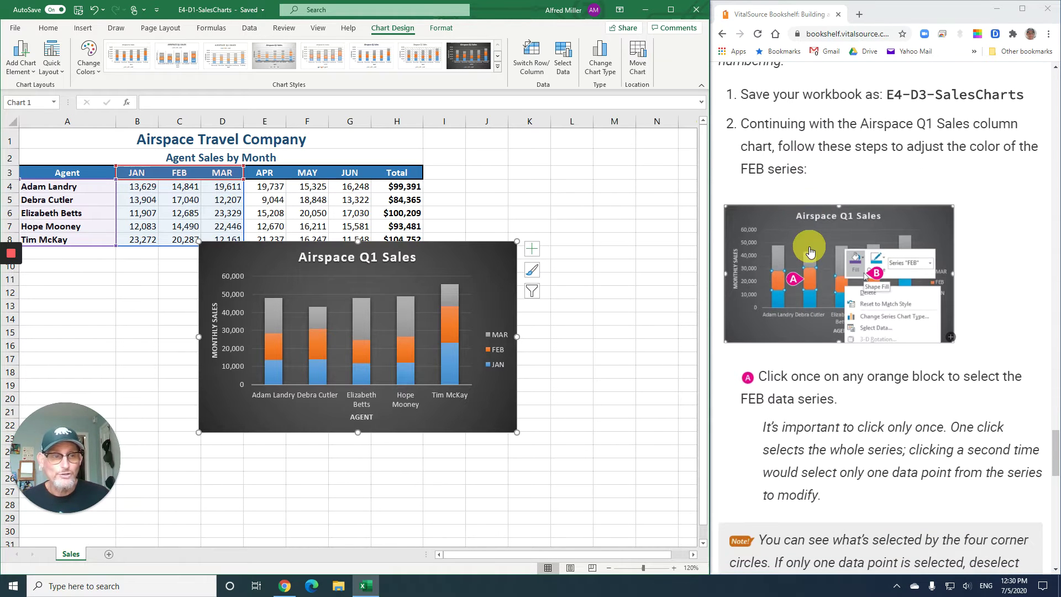
scroll(809, 248, "down", 2)
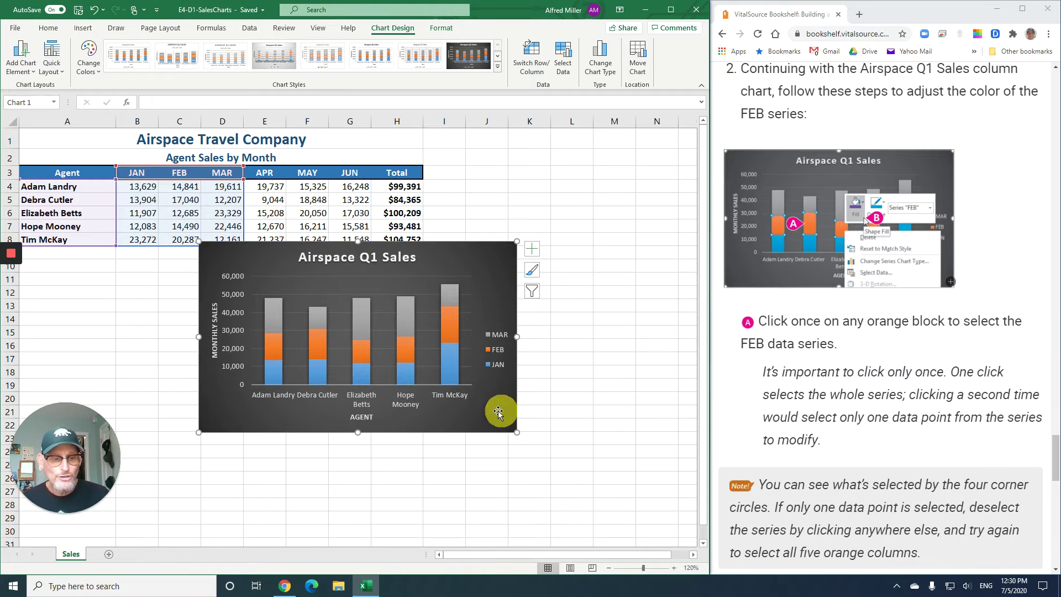
- Following step 2 of exercise E4-D3, change the fill color of the chart's FEB series to the standard Red
left_click(273, 355)
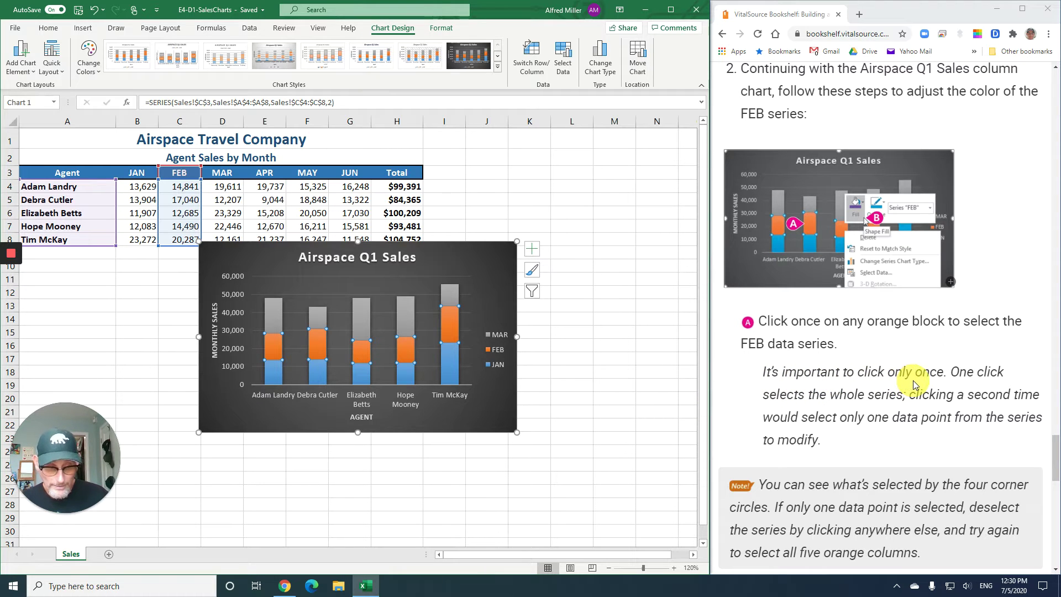
scroll(908, 385, "down", 5)
scroll(901, 396, "down", 1)
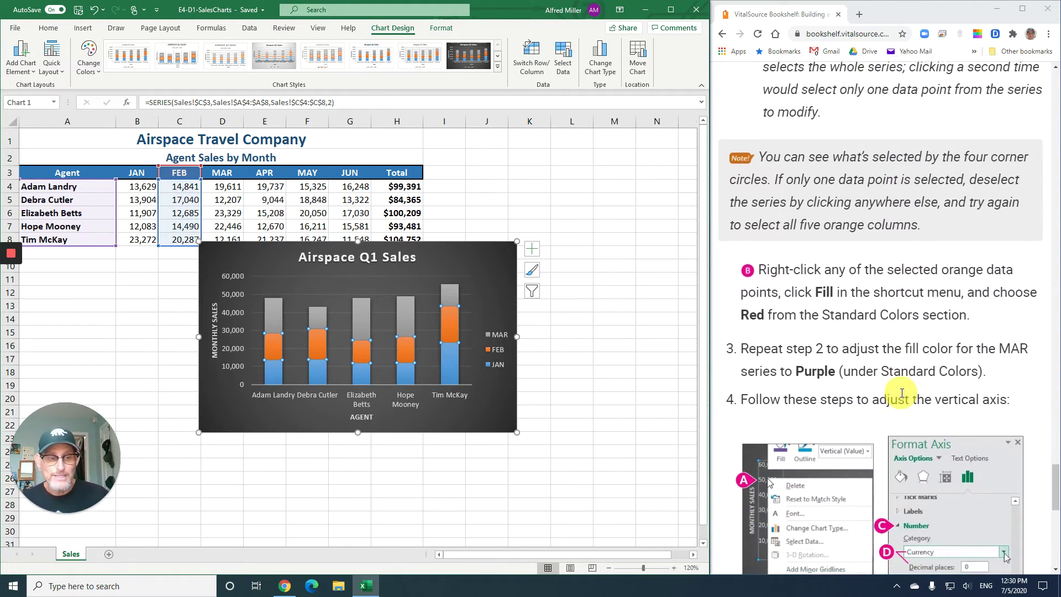
right_click(274, 351)
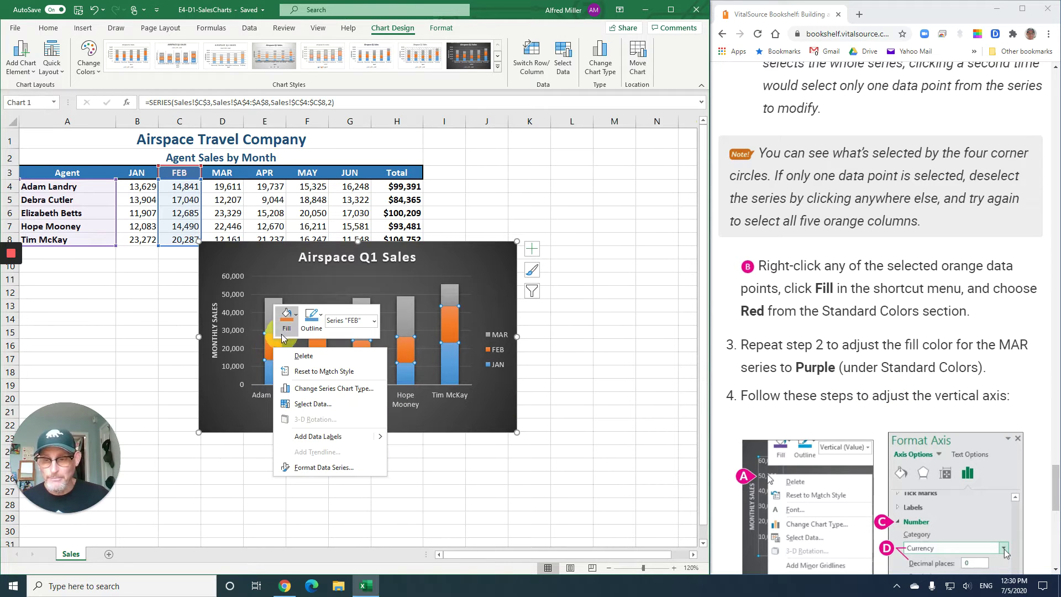
left_click(294, 316)
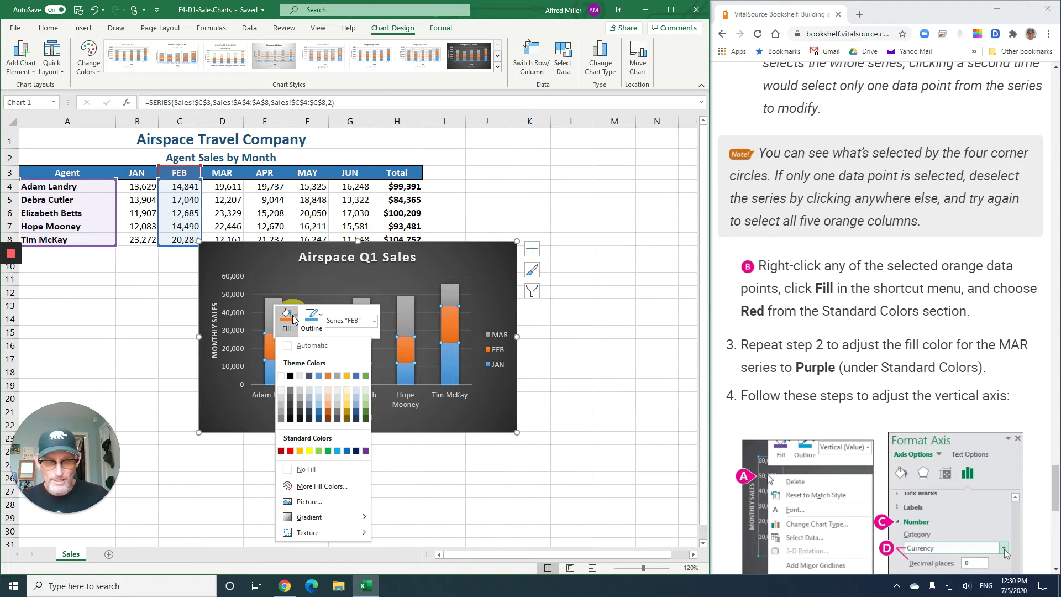
left_click(291, 451)
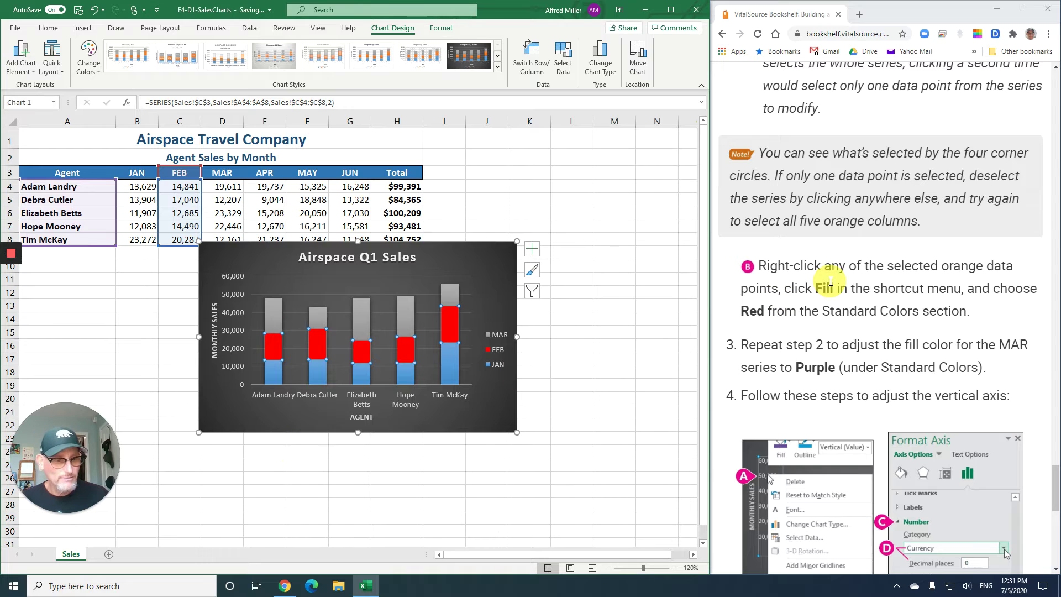
- Change the fill color of the chart's MAR series to the standard Purple, as step 3 of the exercise asks
scroll(831, 281, "down", 3)
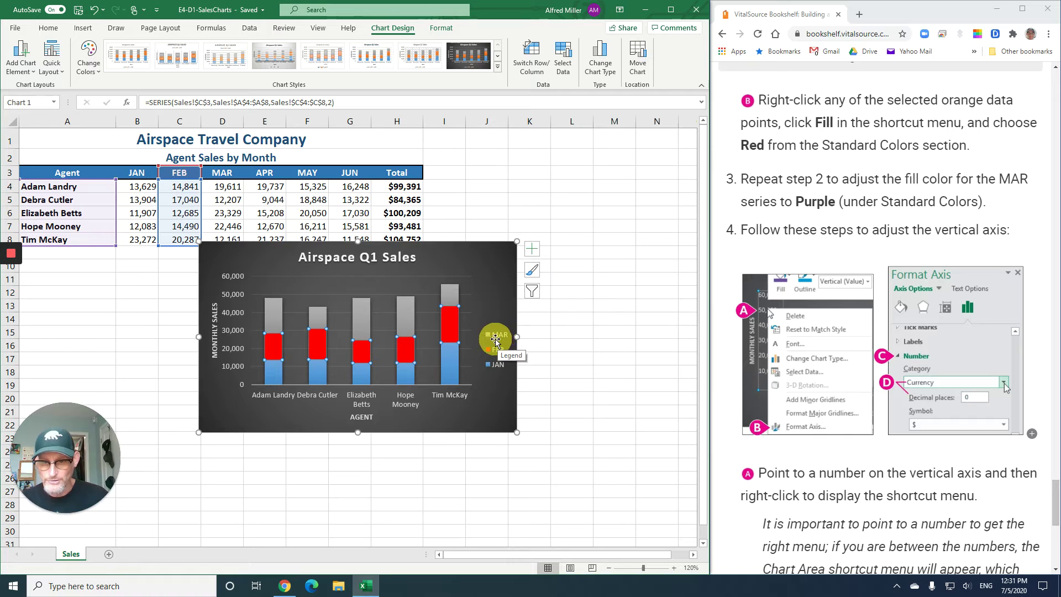
left_click(453, 297)
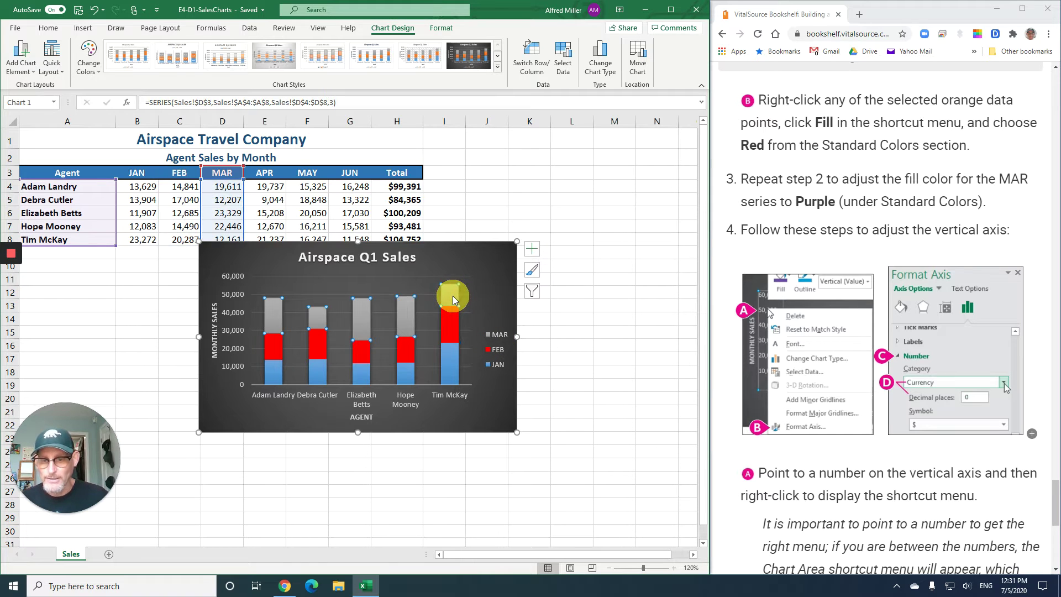
right_click(453, 297)
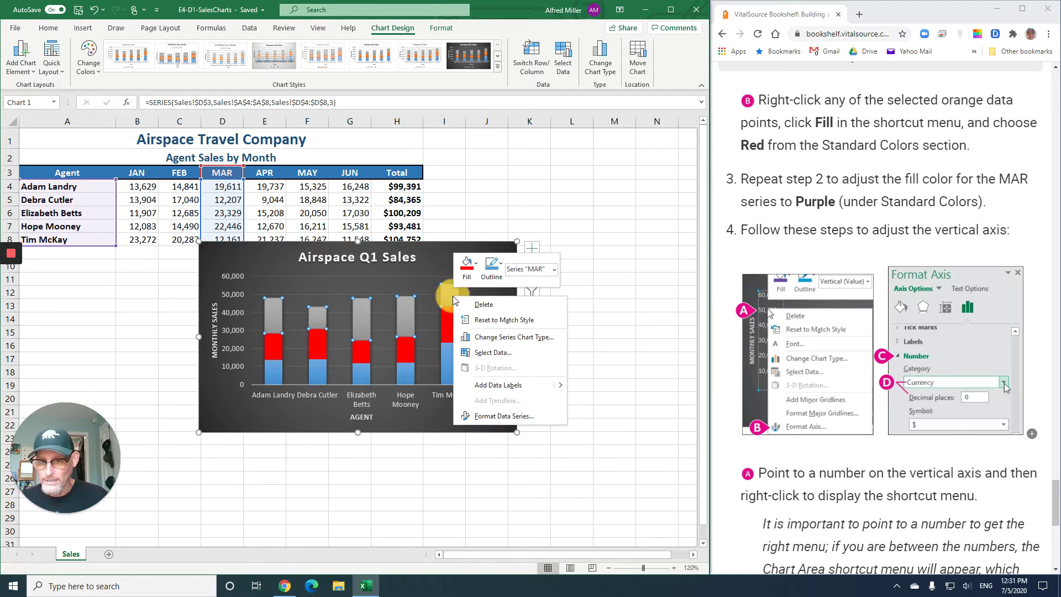
left_click(467, 267)
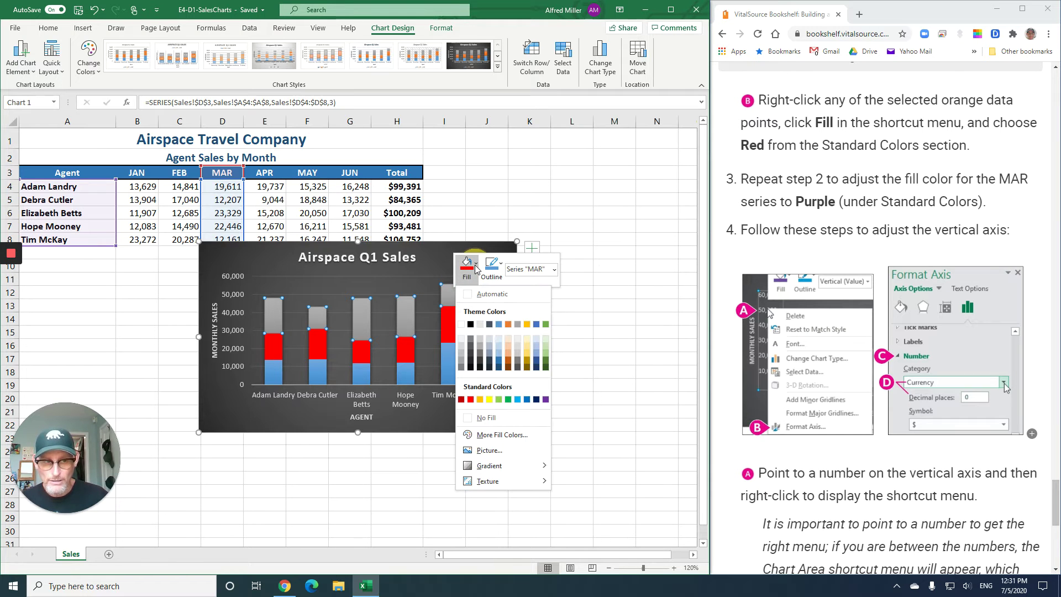
left_click(545, 400)
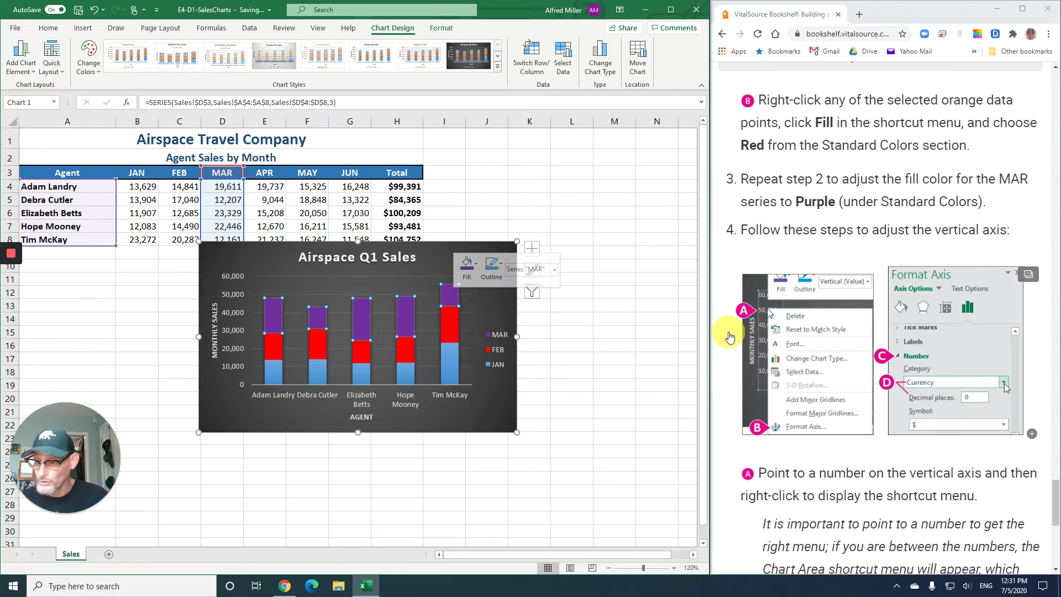
- Following step 4, set the number format of the chart's vertical axis to Currency and close the axis formatting options
scroll(796, 328, "down", 3)
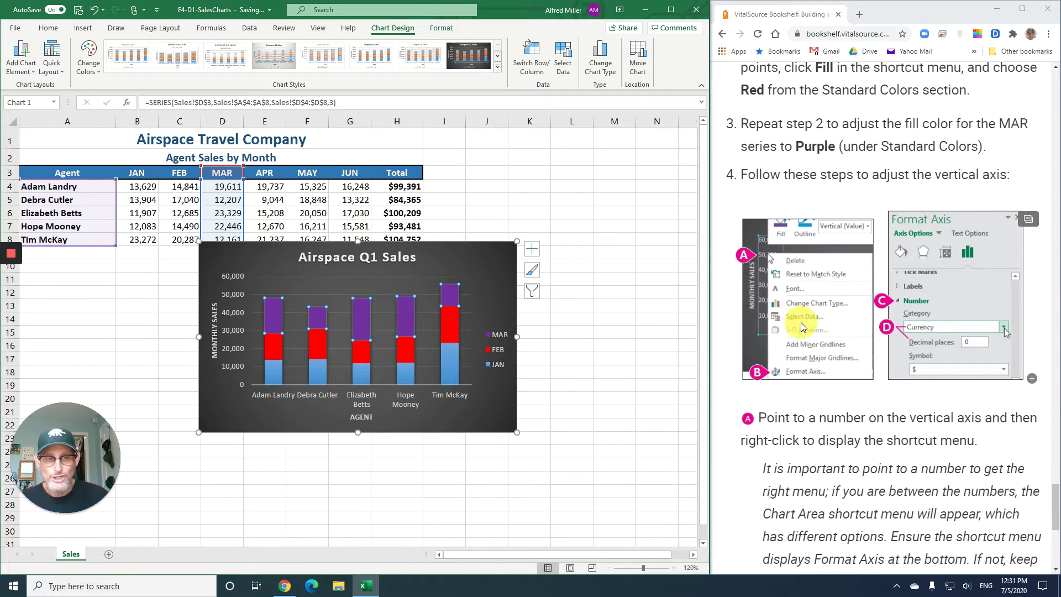
scroll(802, 326, "up", 1)
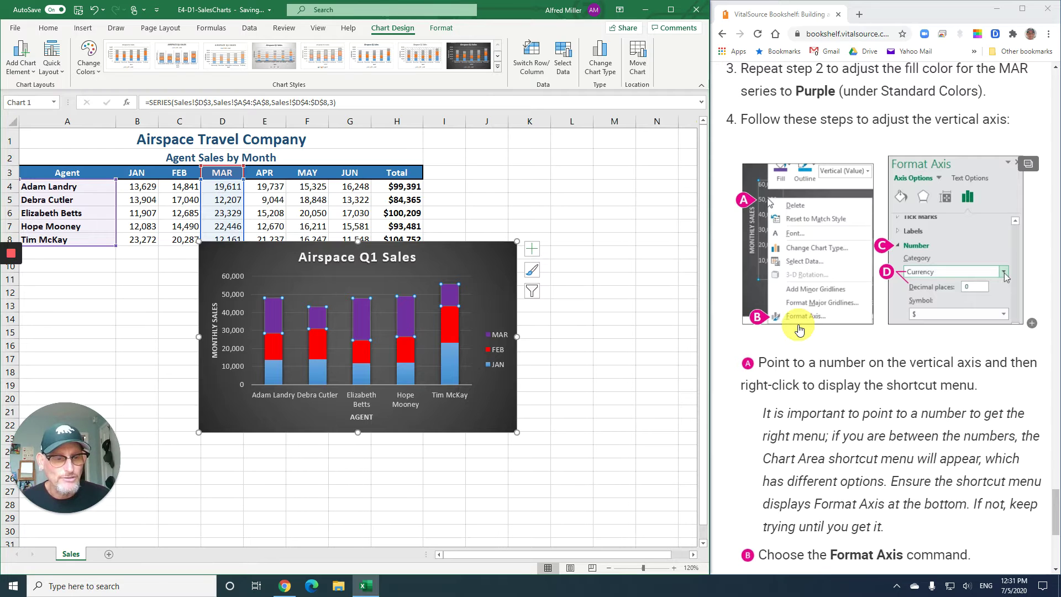
scroll(800, 332, "down", 2)
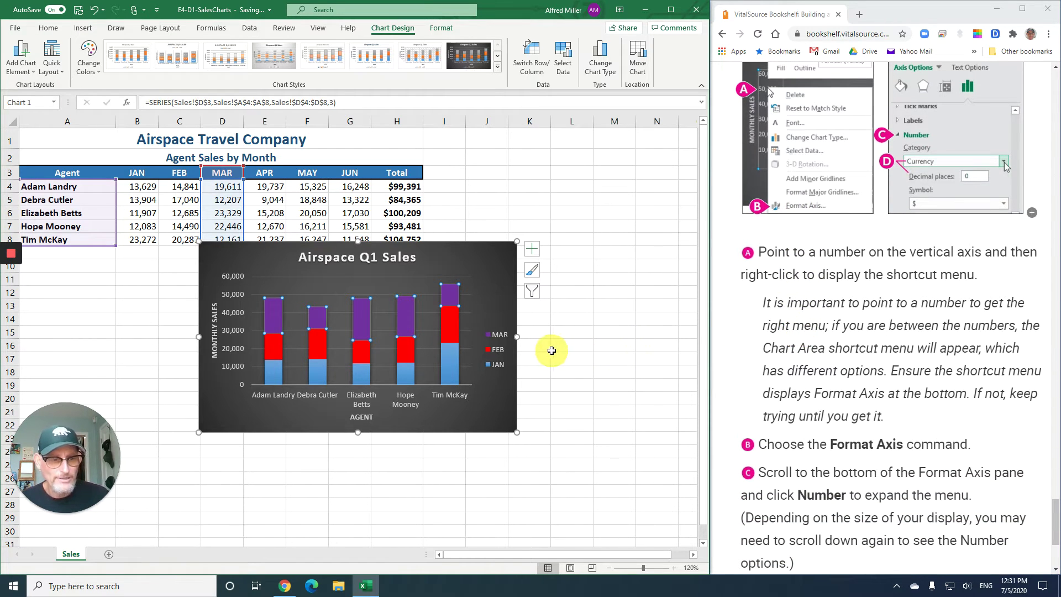
right_click(231, 315)
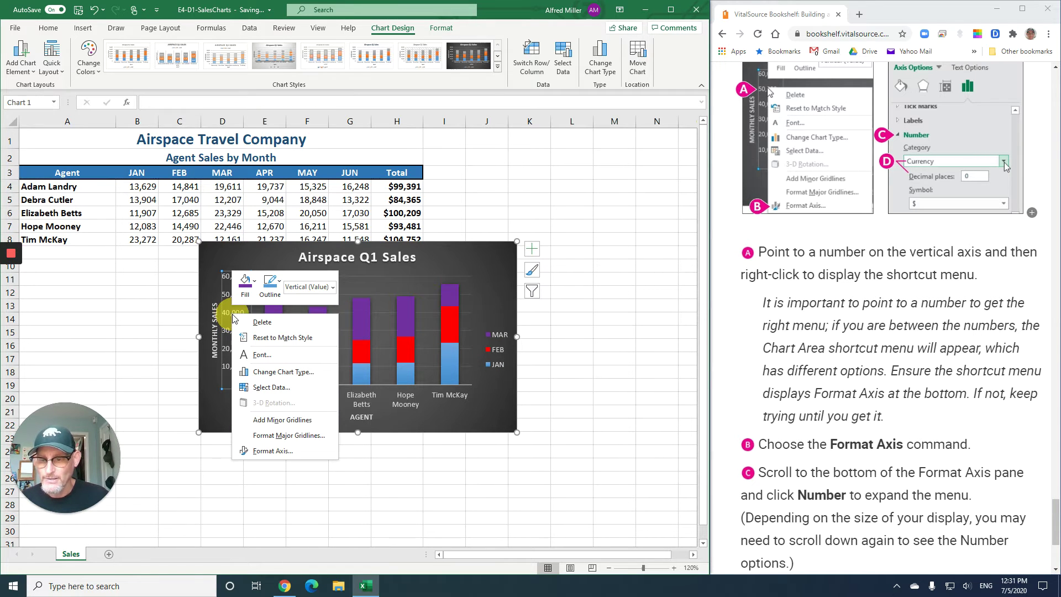
left_click(274, 451)
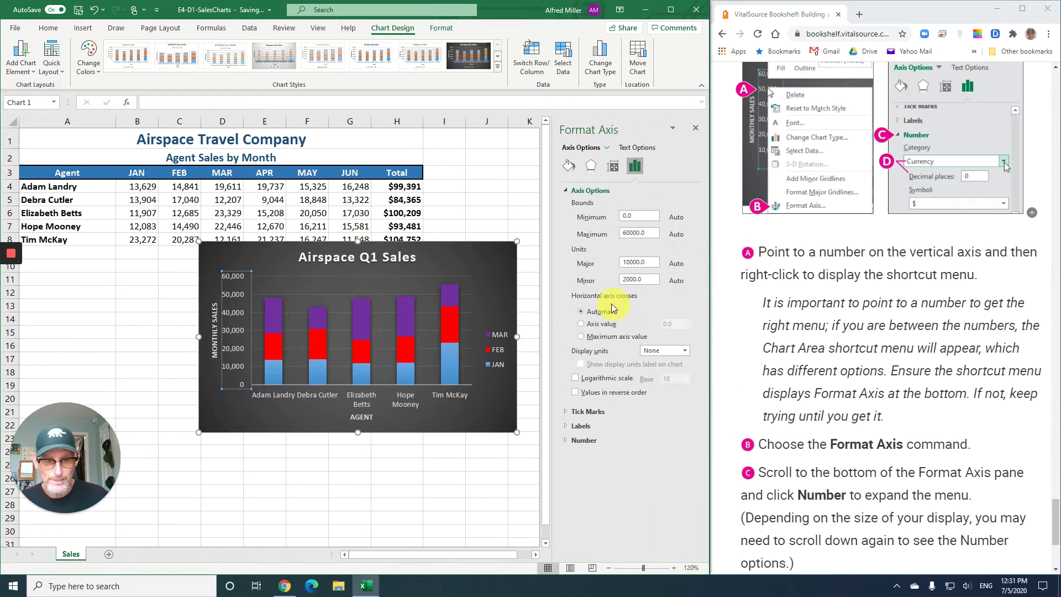
scroll(799, 304, "down", 4)
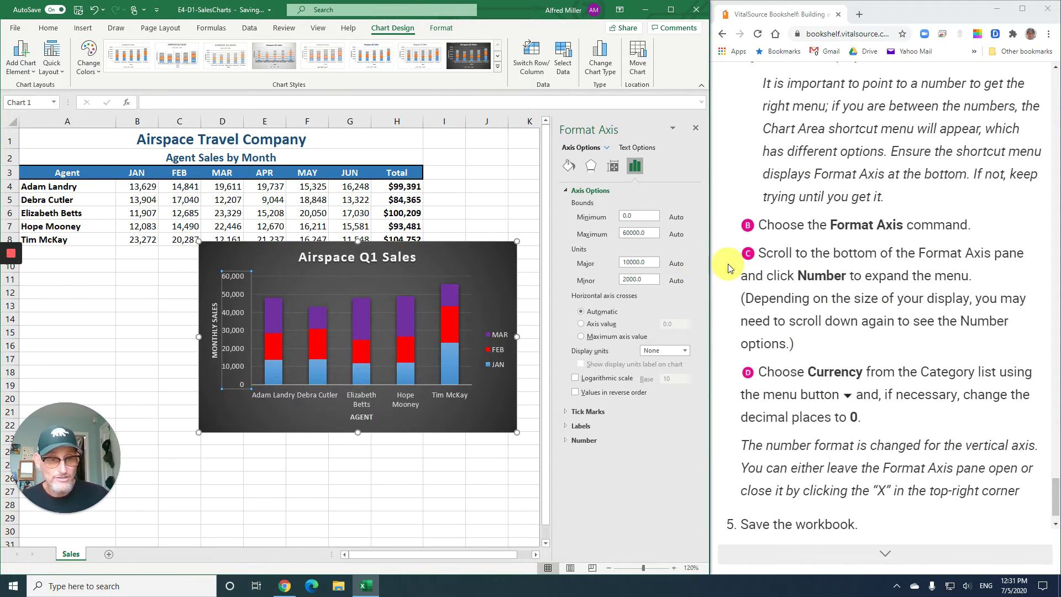
left_click(591, 440)
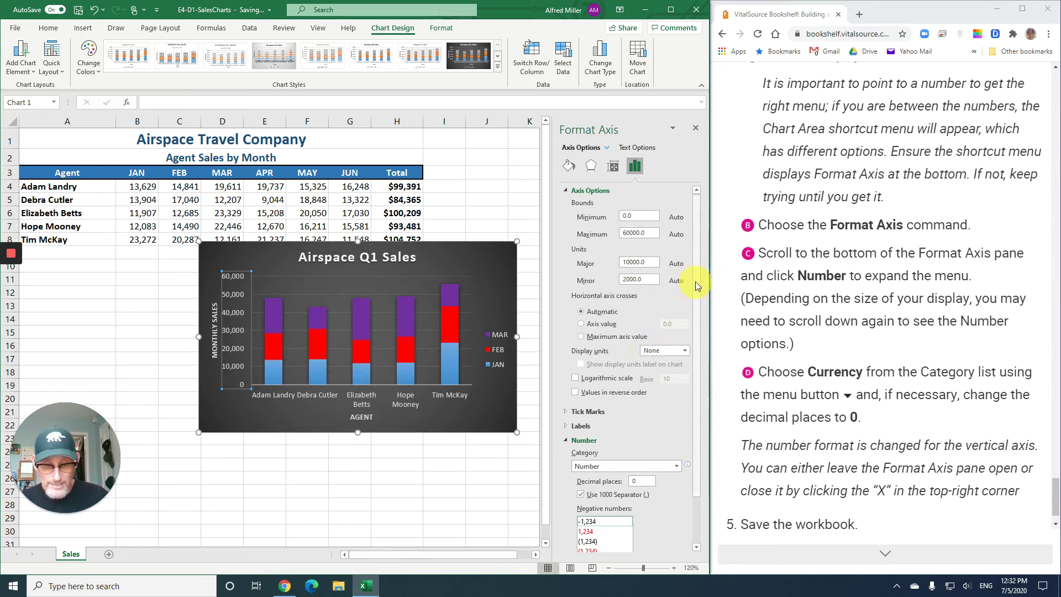
left_click(596, 465)
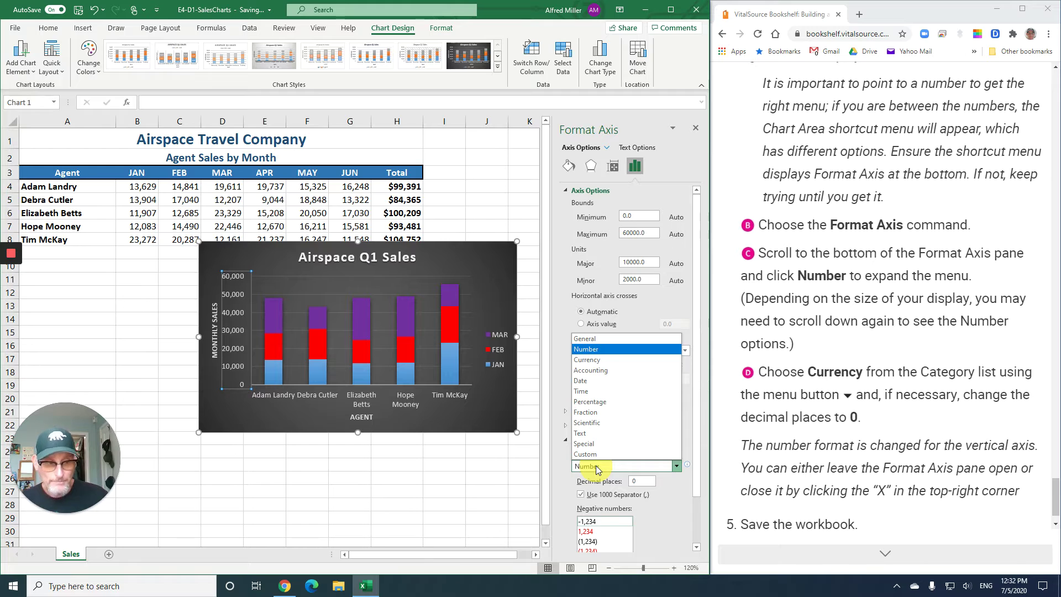
left_click(596, 362)
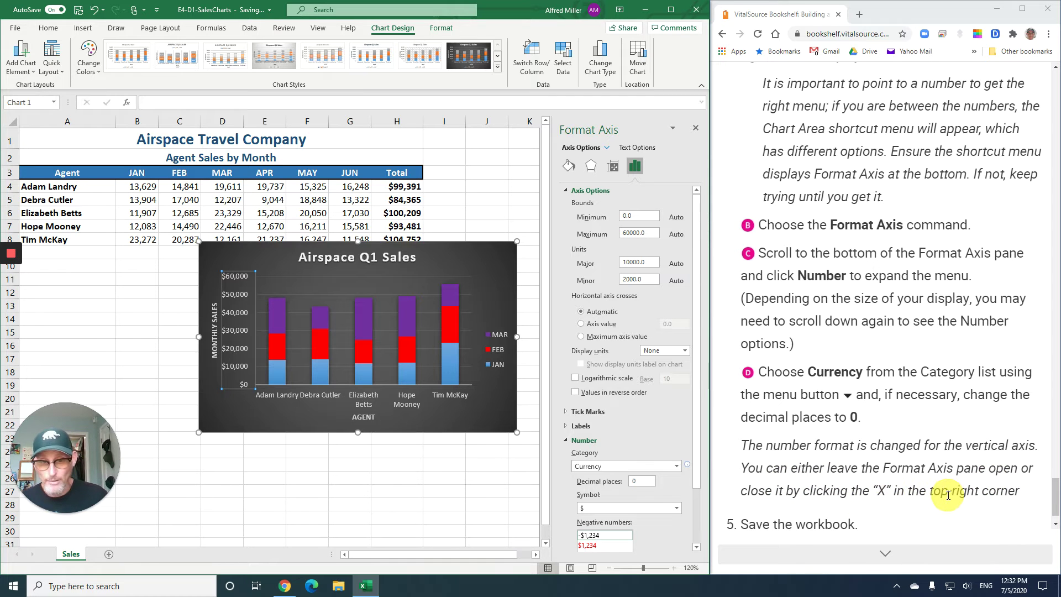
left_click(696, 129)
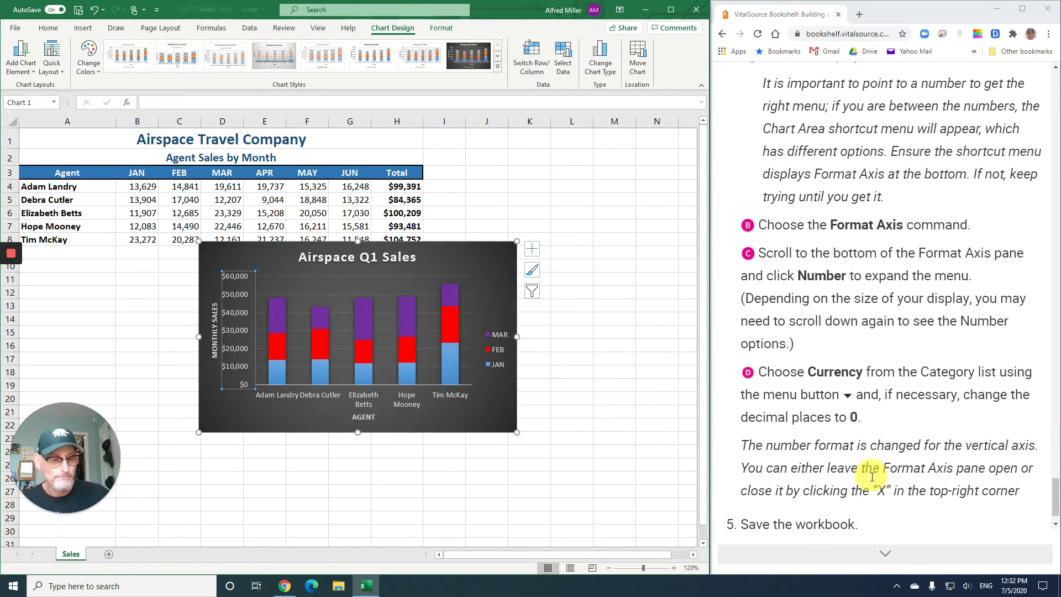
- Read the e-book's Move and Size Charts section and display the height and width settings for the whole chart area
left_click(888, 555)
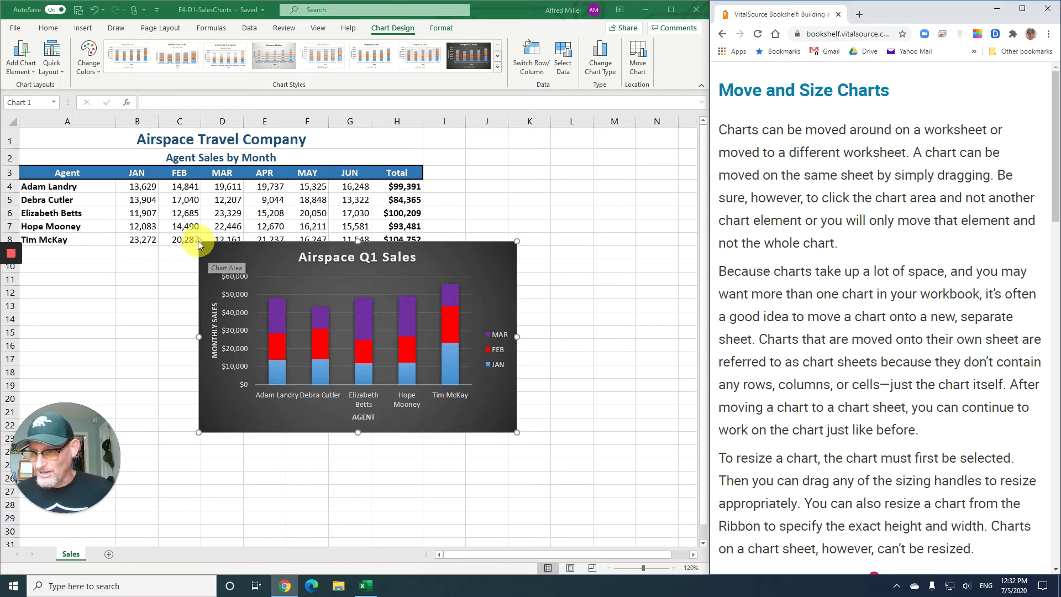
left_click(232, 268)
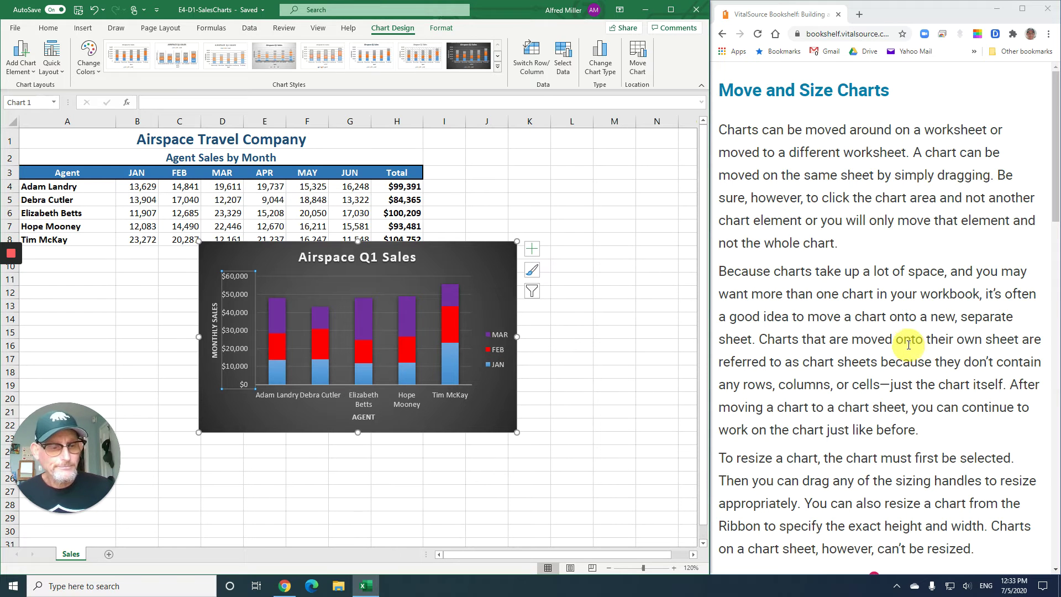
scroll(908, 346, "down", 1)
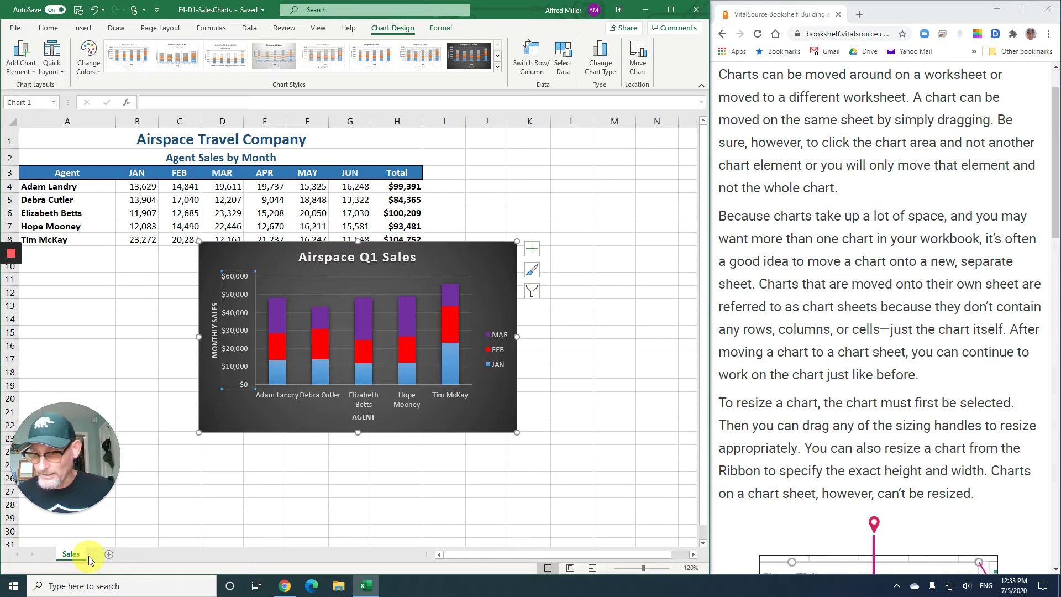
scroll(839, 298, "down", 1)
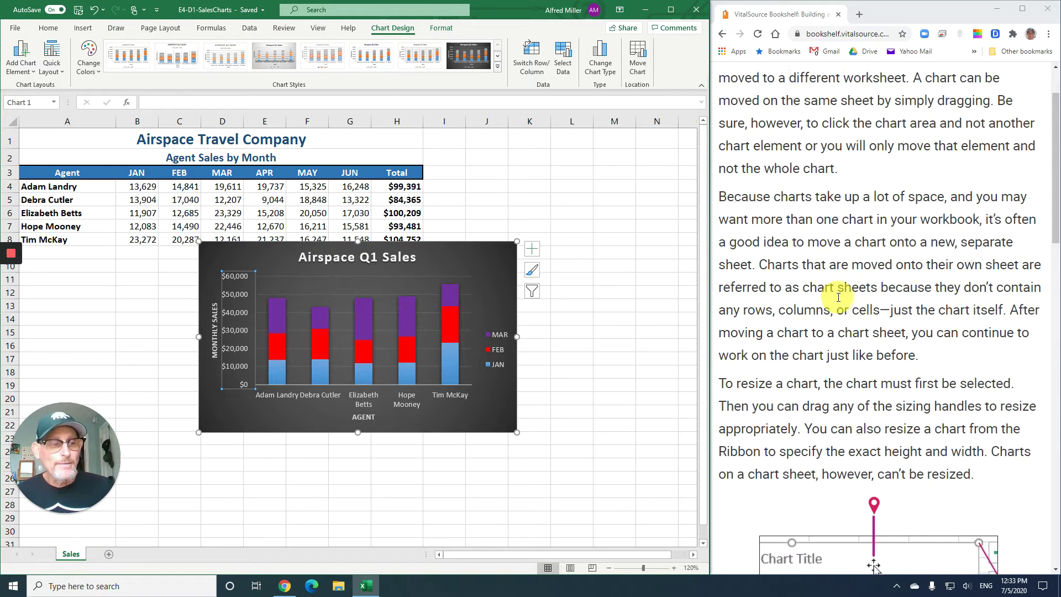
scroll(839, 297, "down", 2)
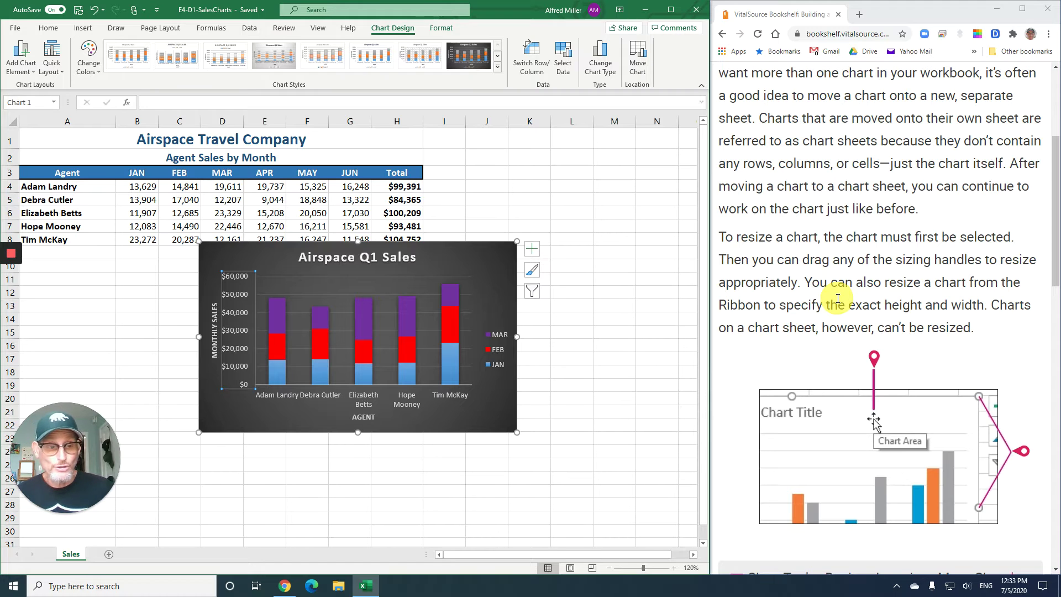
scroll(838, 299, "down", 2)
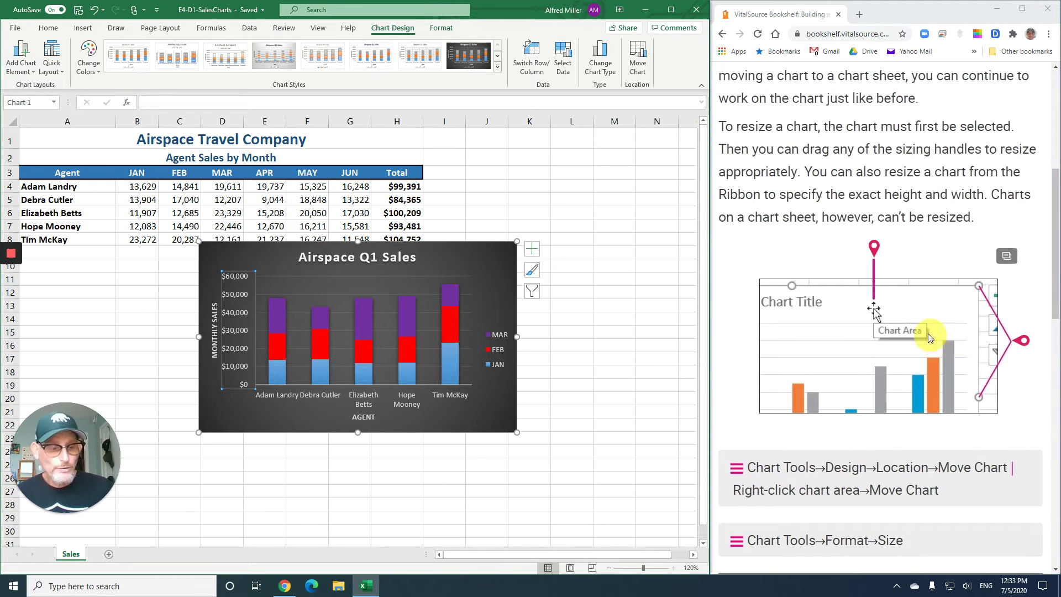
scroll(922, 360, "down", 2)
scroll(922, 359, "down", 4)
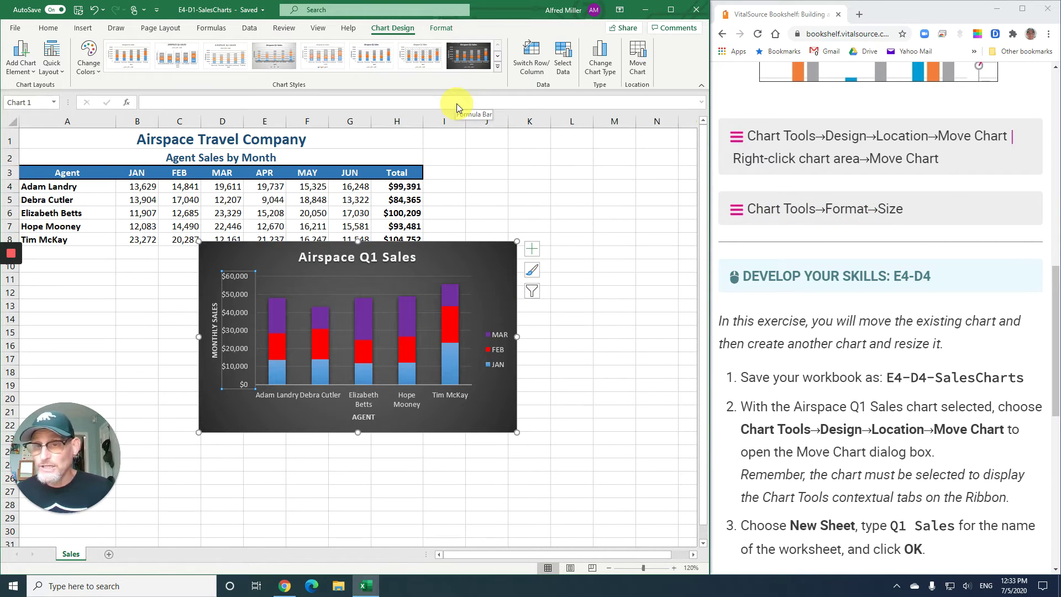
left_click(443, 32)
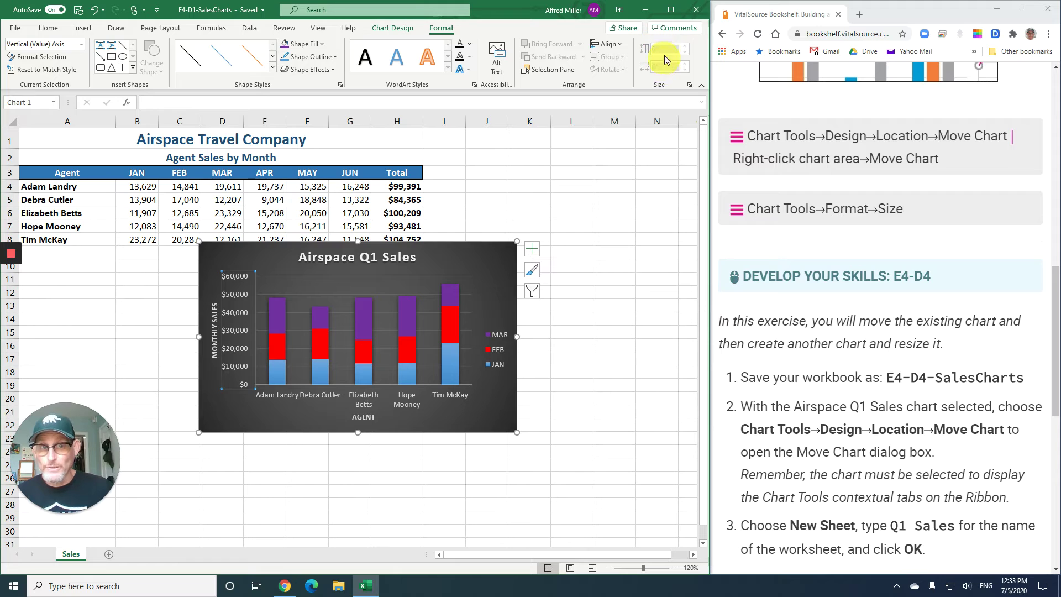
left_click(230, 257)
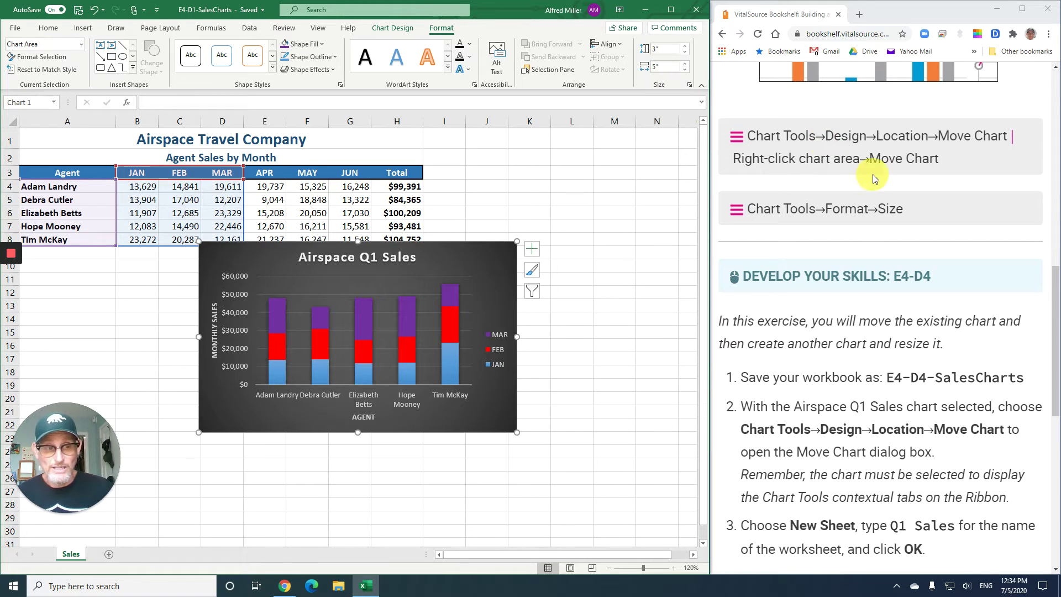
- Following steps 2 and 3 of exercise E4-D4, move the Airspace Q1 Sales chart to a new sheet named Q1 Sales
scroll(857, 249, "down", 3)
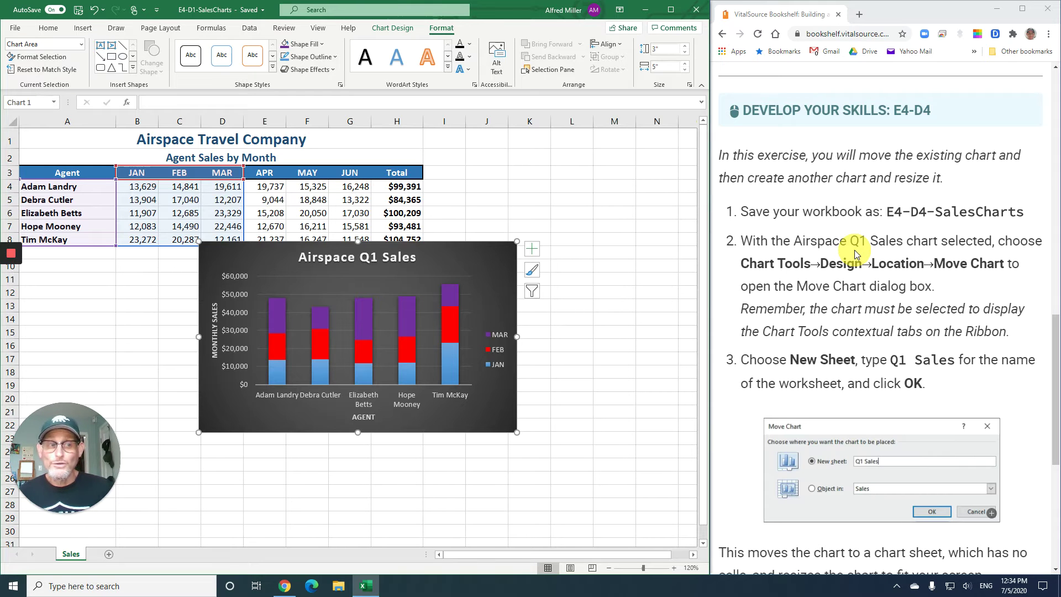
scroll(854, 252, "down", 3)
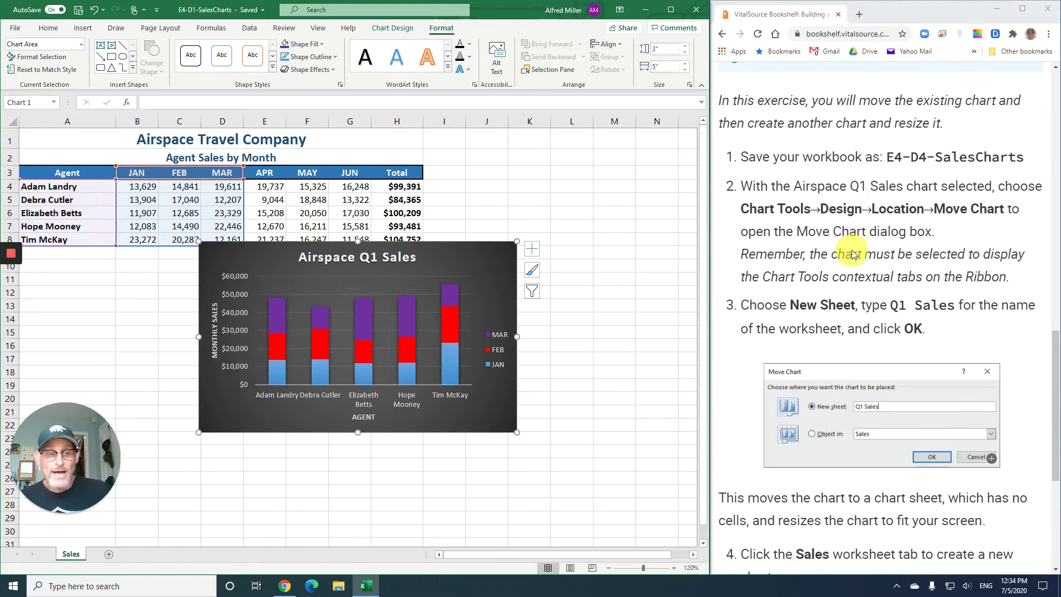
scroll(853, 255, "down", 1)
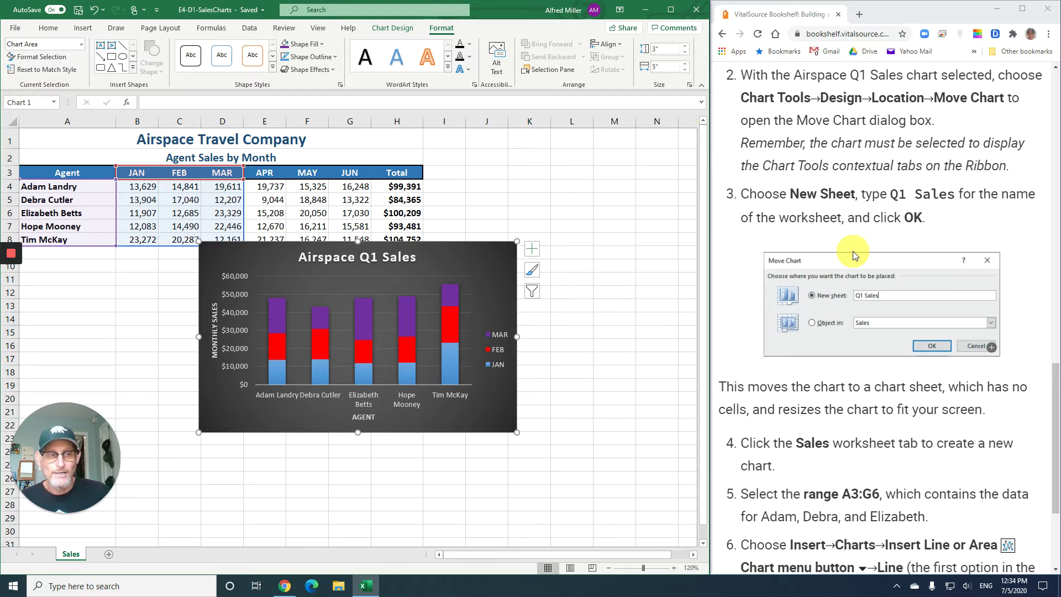
left_click(396, 30)
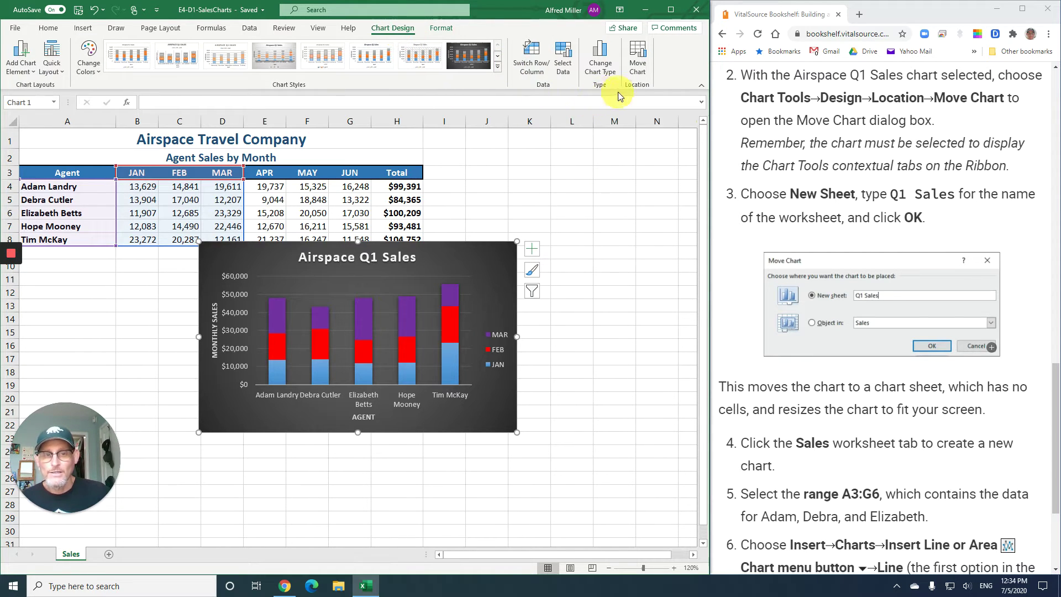
left_click(639, 71)
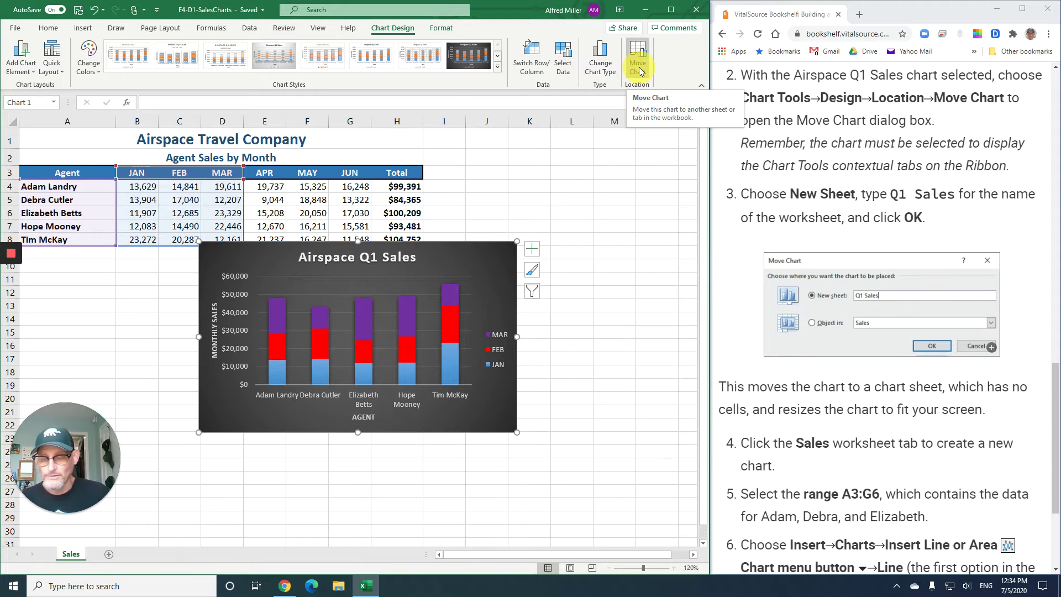
left_click(639, 69)
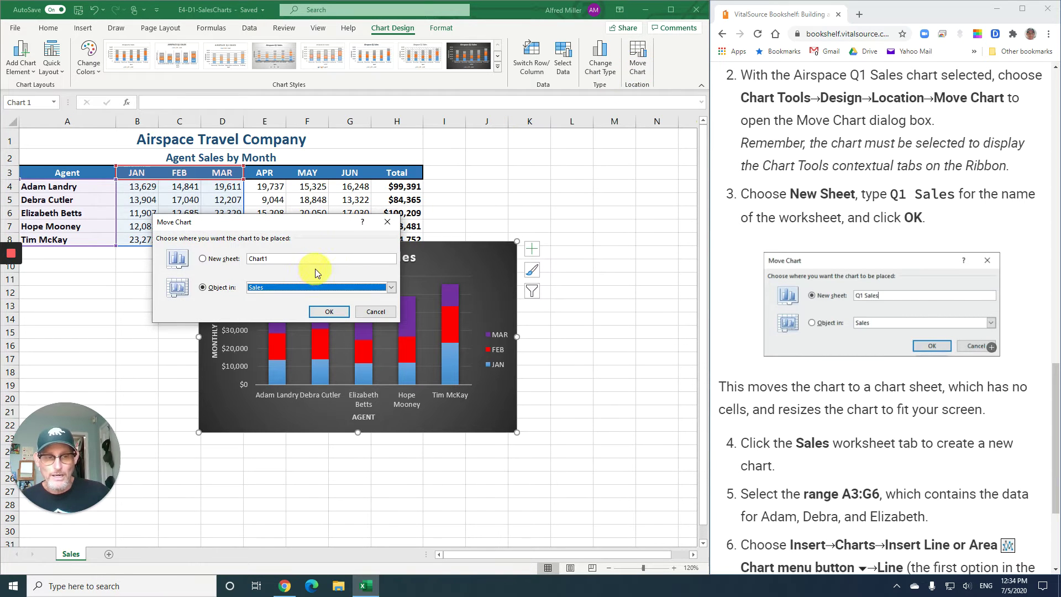
left_click(221, 262)
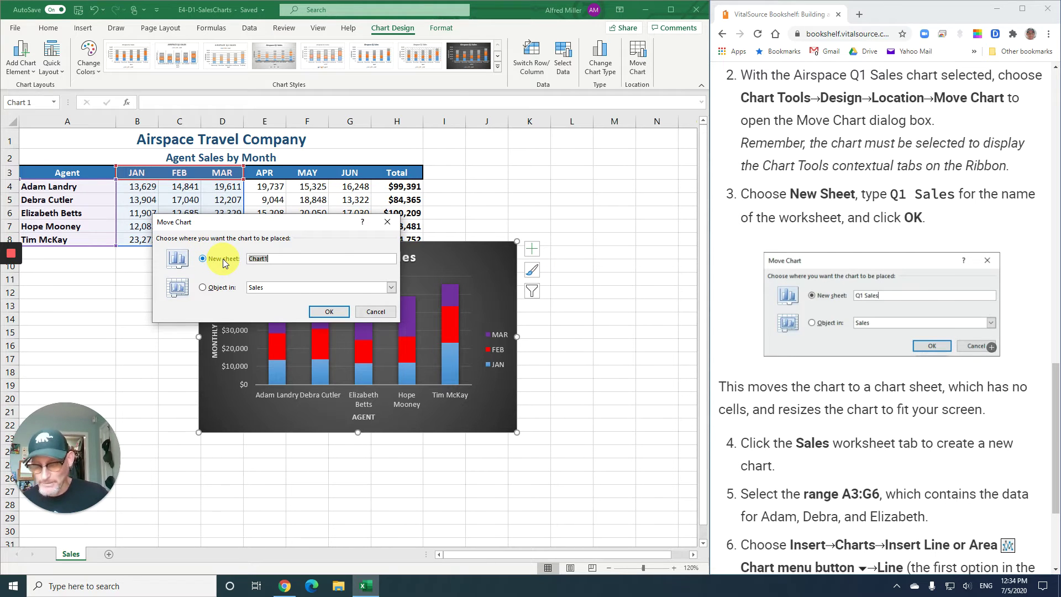
type("Q1")
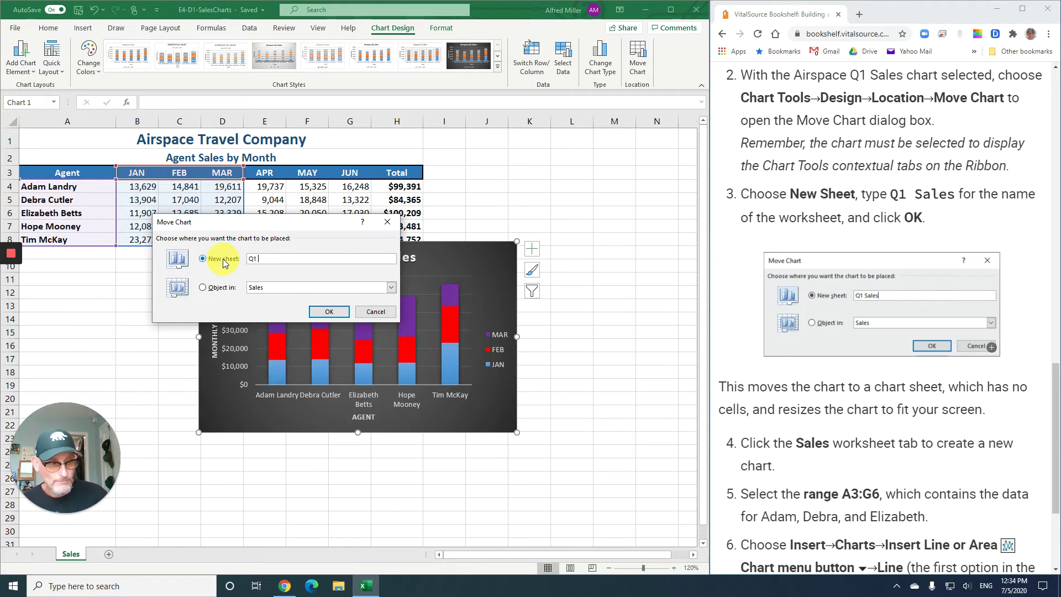
type(" Sales")
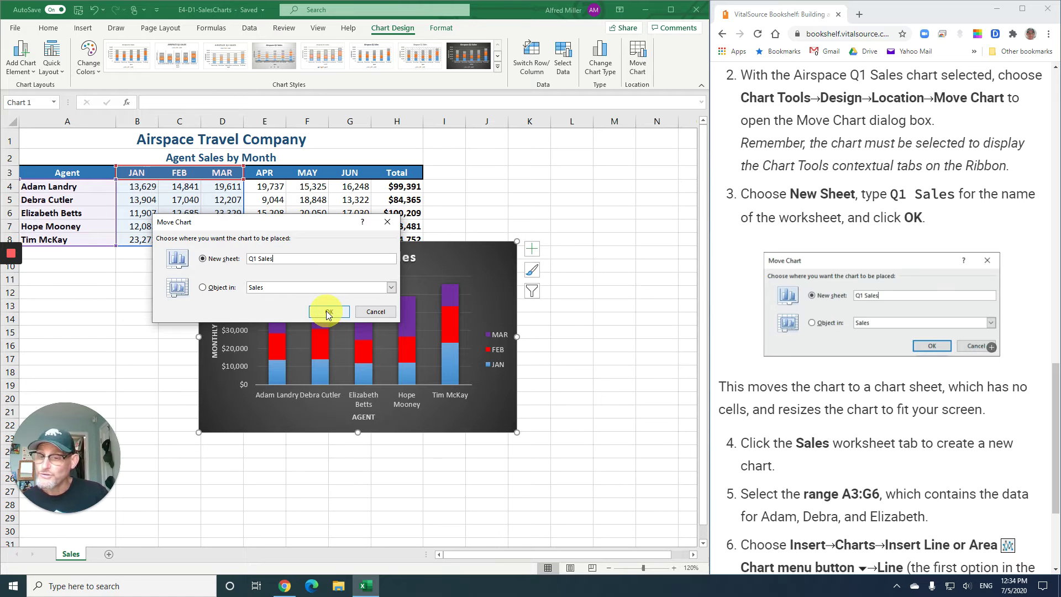
left_click(327, 313)
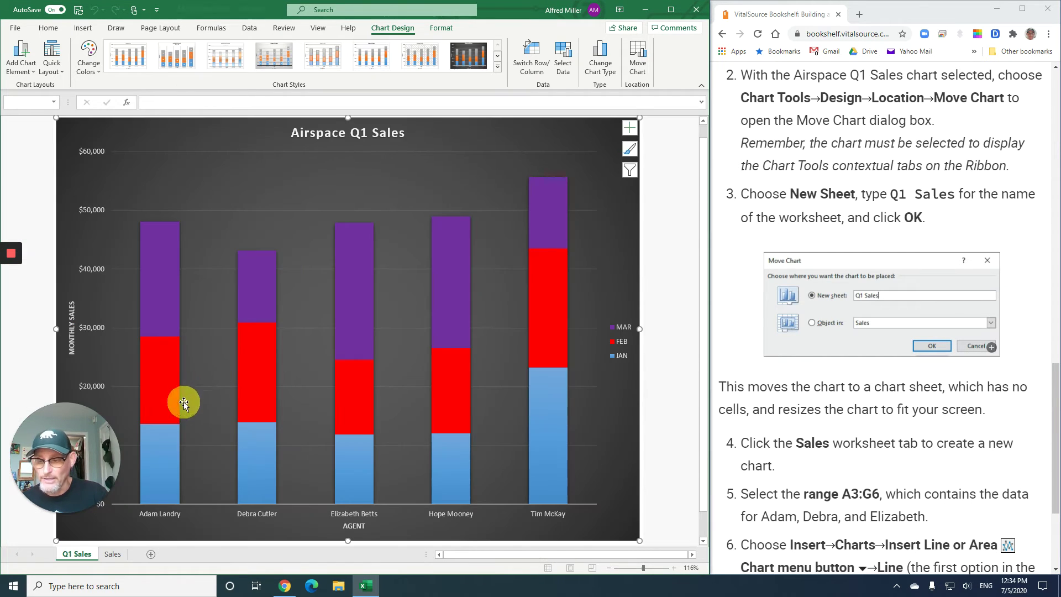
- Read the remaining steps of exercise E4-D4 and switch to the Sales worksheet, as step 4 asks
left_click(75, 555)
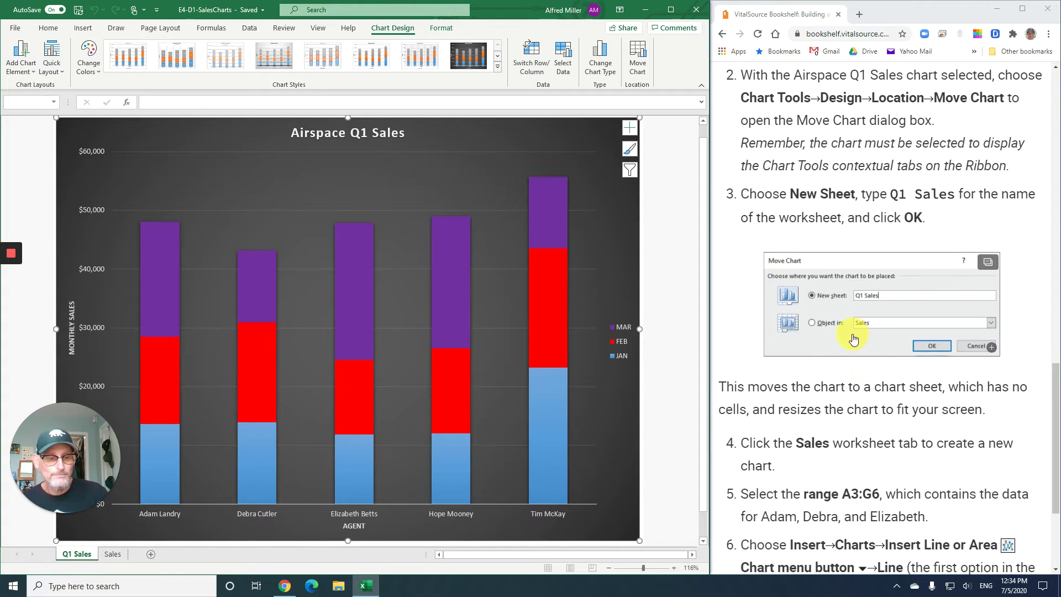
scroll(854, 340, "down", 4)
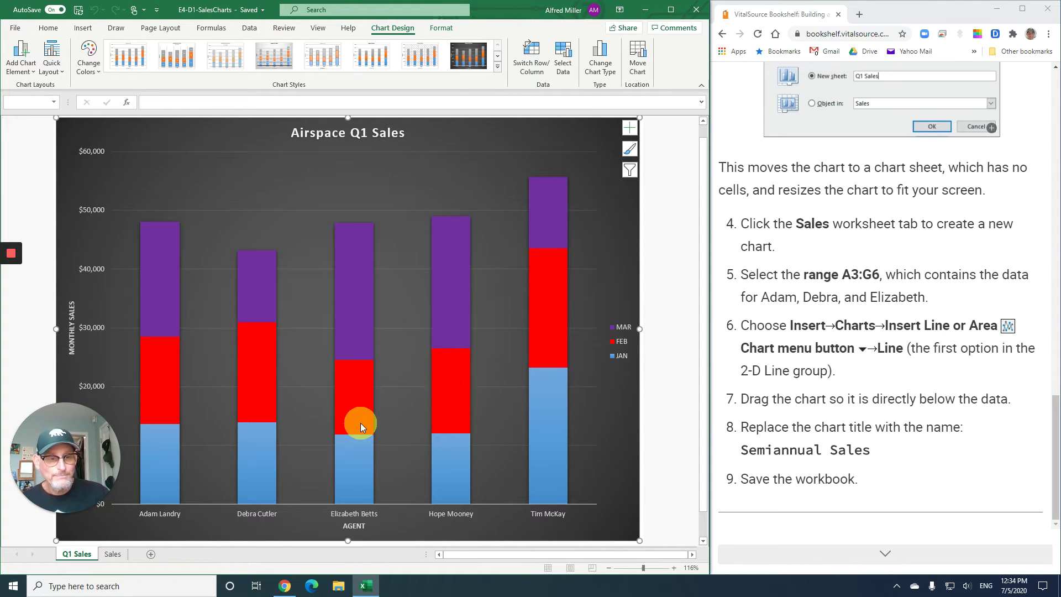
mouse_move(360, 422)
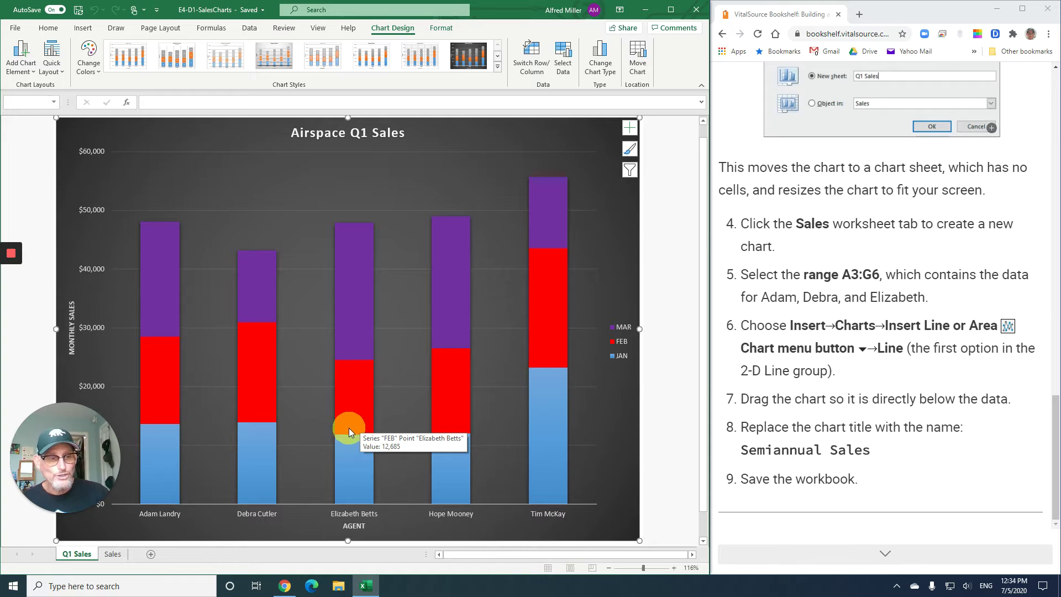
left_click(112, 555)
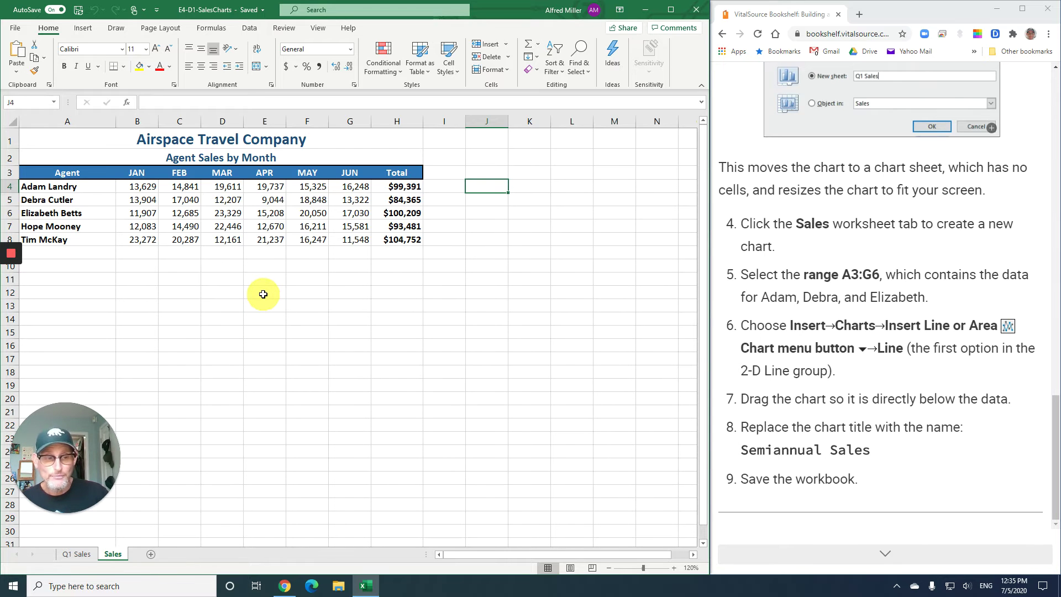
- Insert a basic 2-D line chart from the range A3:G6 and place it directly below the data
left_click(67, 173)
left_click_drag(66, 172, 349, 219)
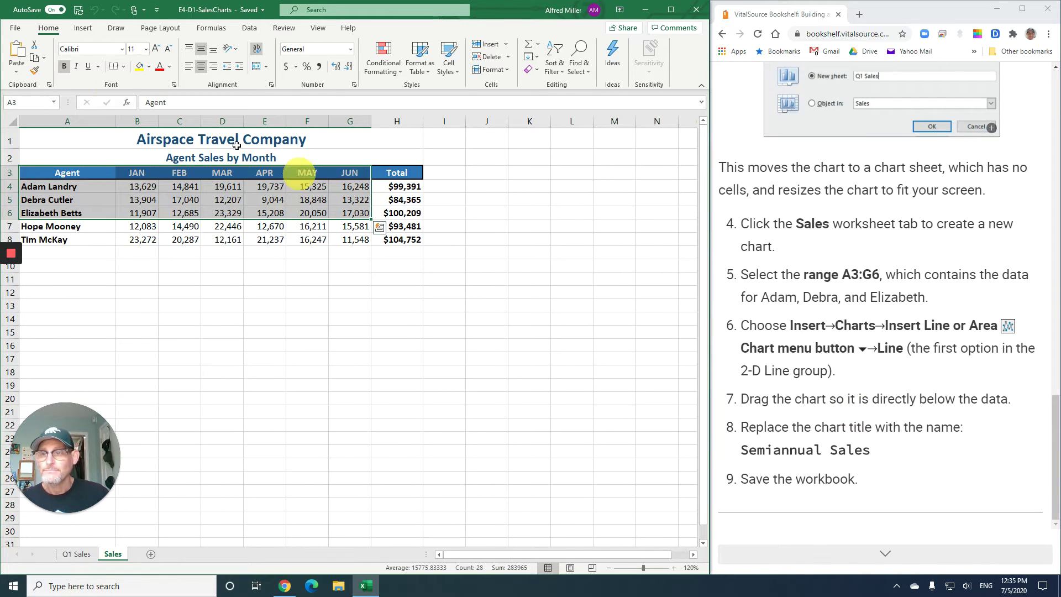
left_click(83, 28)
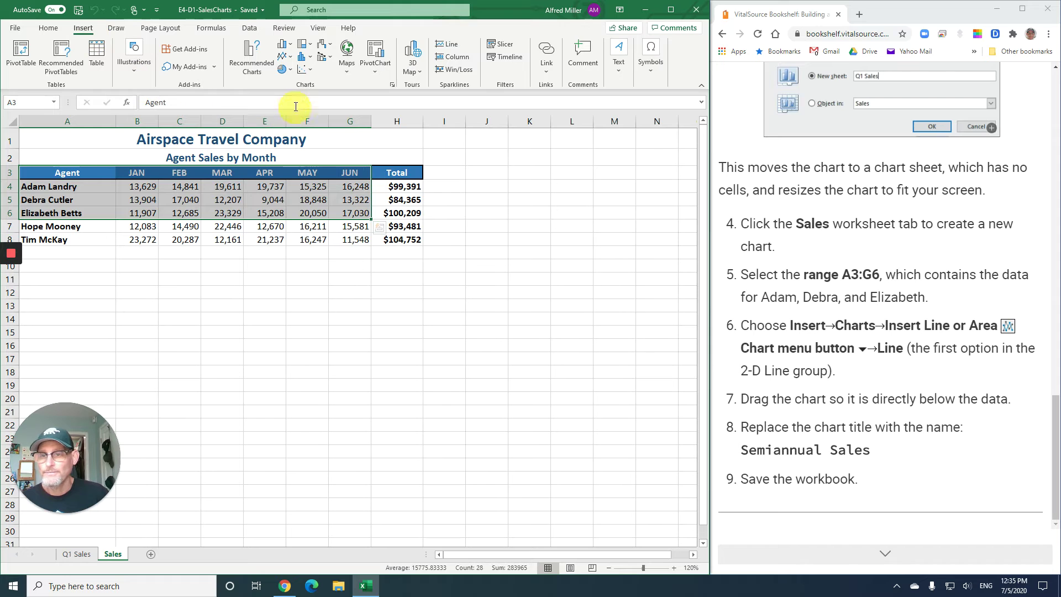
left_click(283, 58)
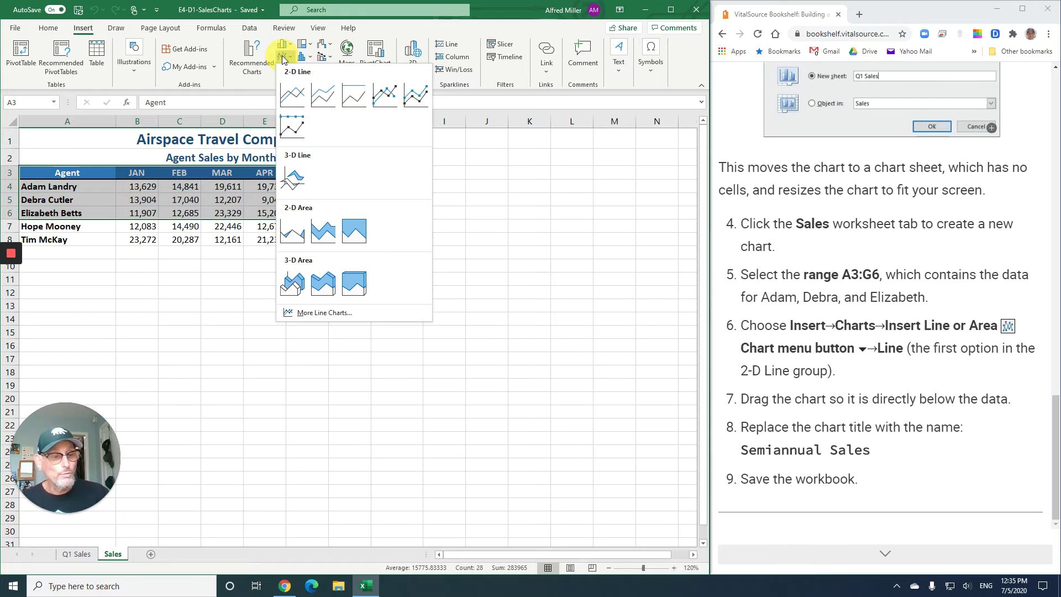
left_click(294, 98)
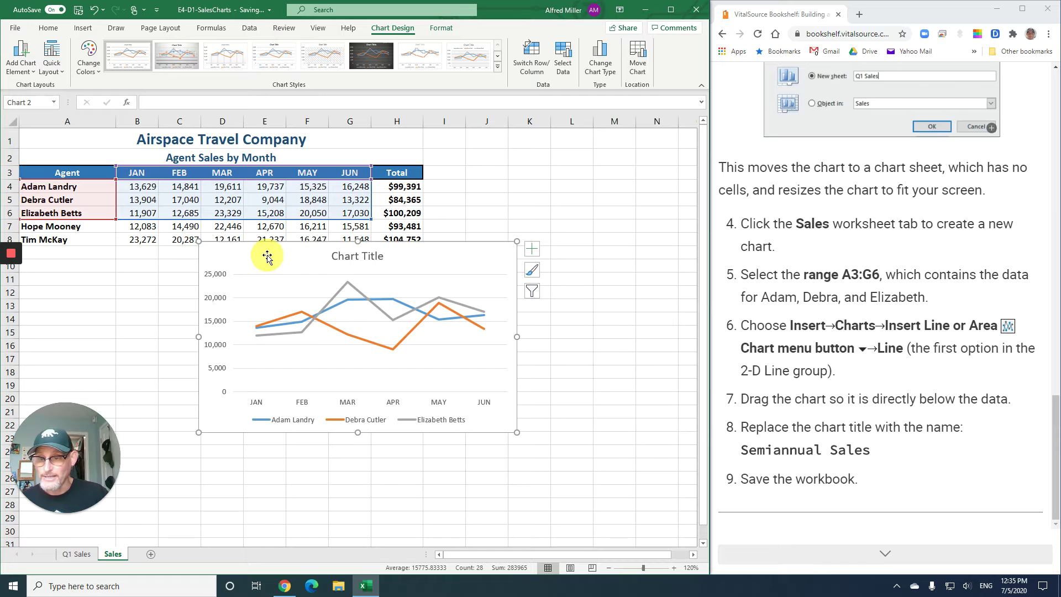
left_click_drag(267, 256, 113, 270)
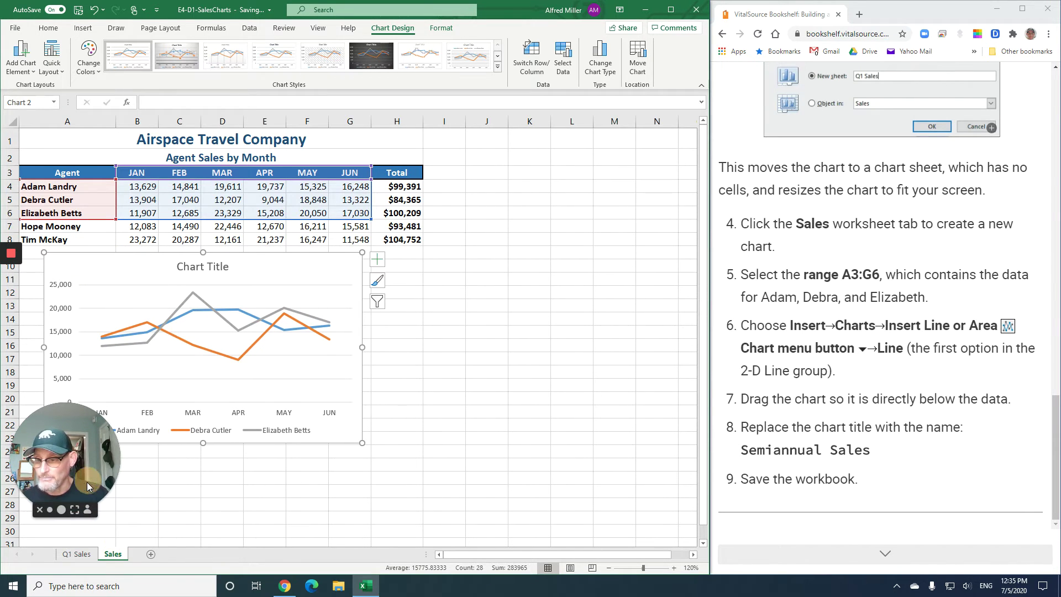
left_click_drag(87, 482, 78, 512)
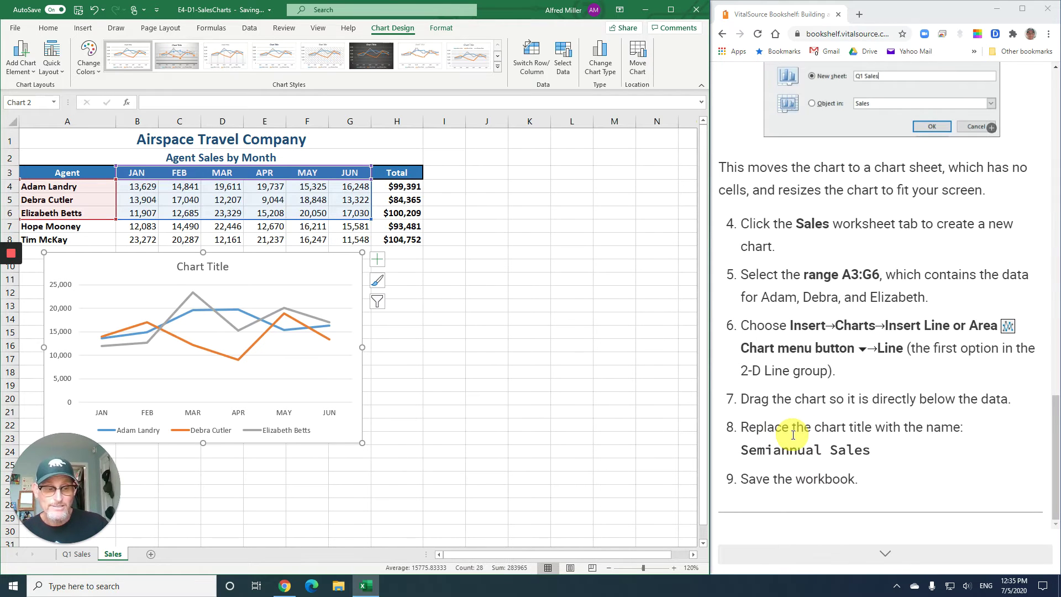
- Replace the line chart's title with Semiannual Sales
left_click(191, 266)
left_click(188, 267)
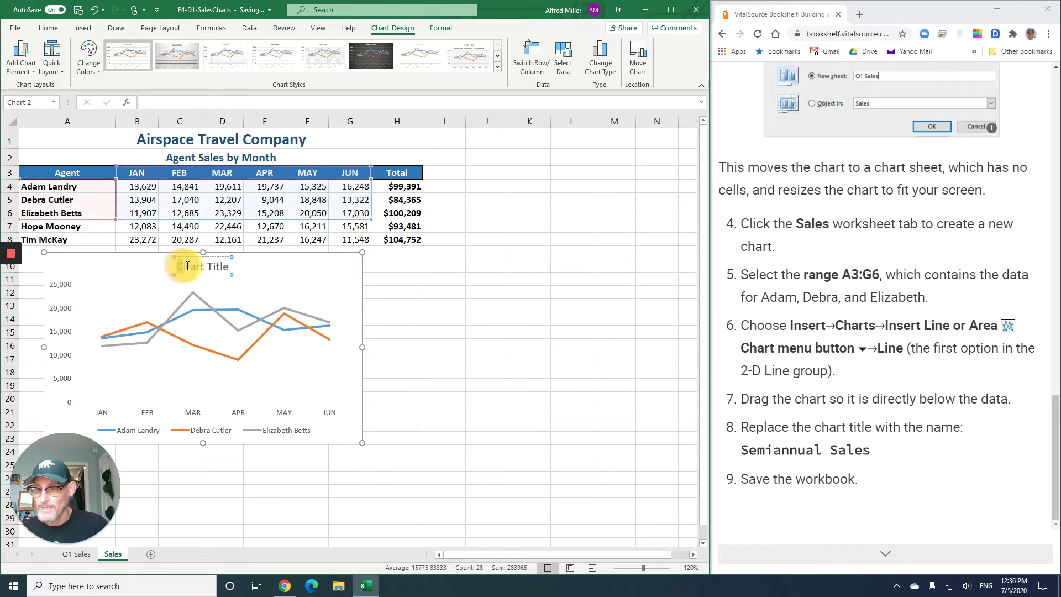
left_click_drag(187, 266, 226, 266)
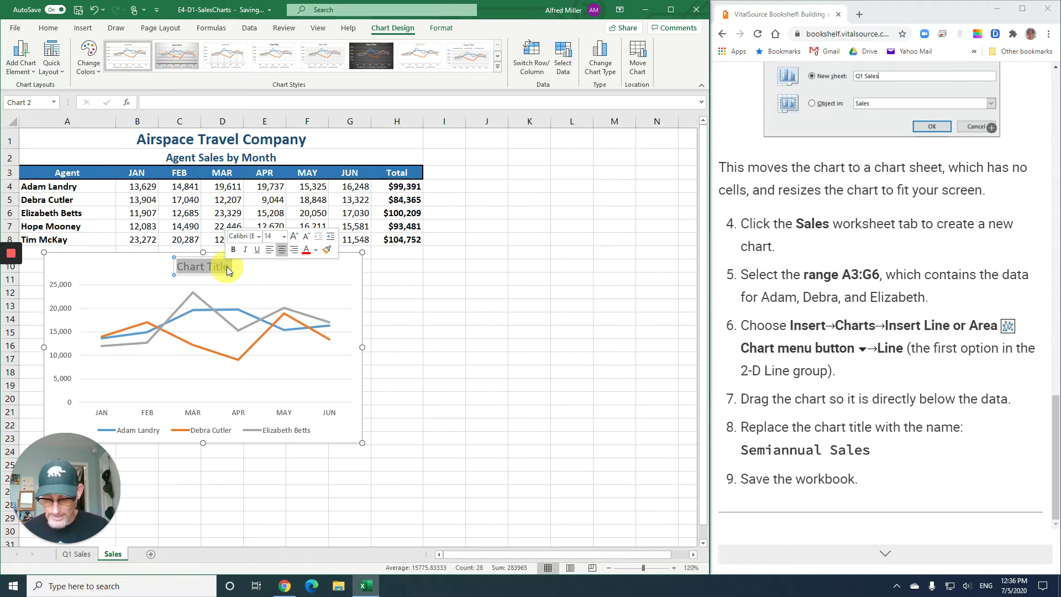
type("Semiannual")
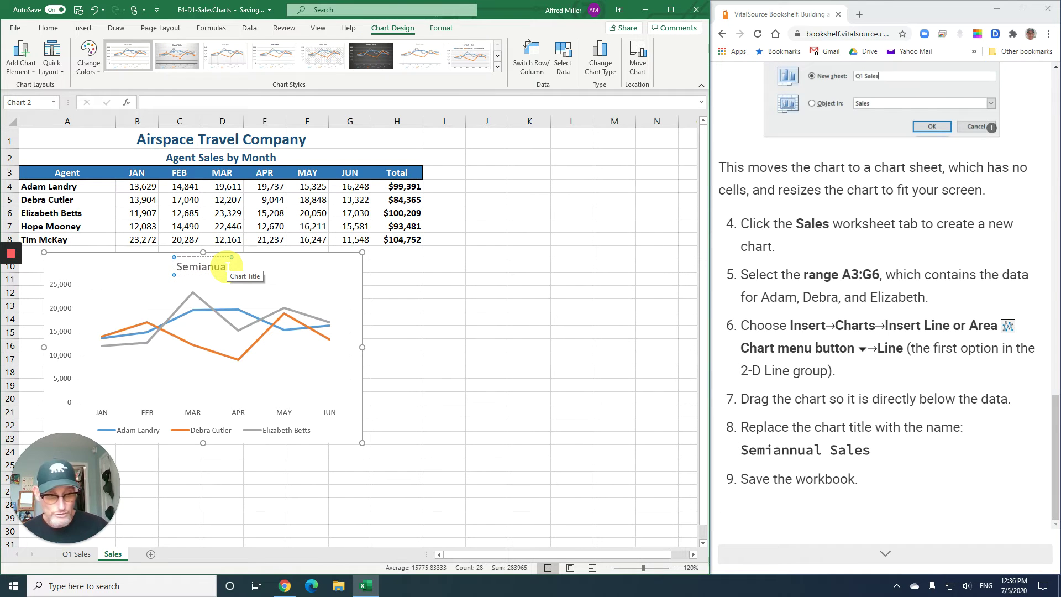
key("BackSpace")
key("BackSpace")
key("BackSpace")
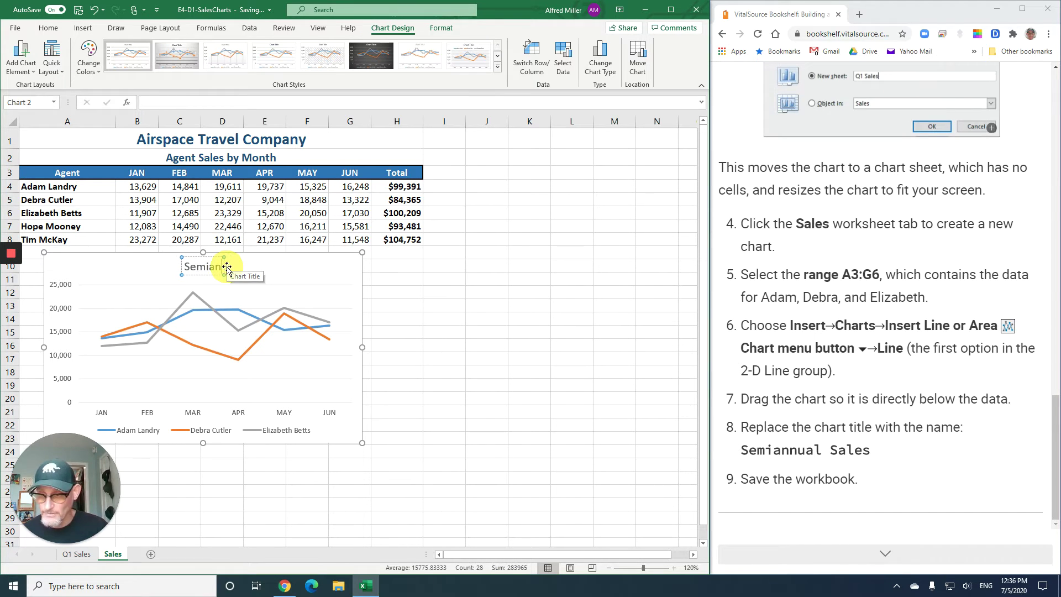
type("nual")
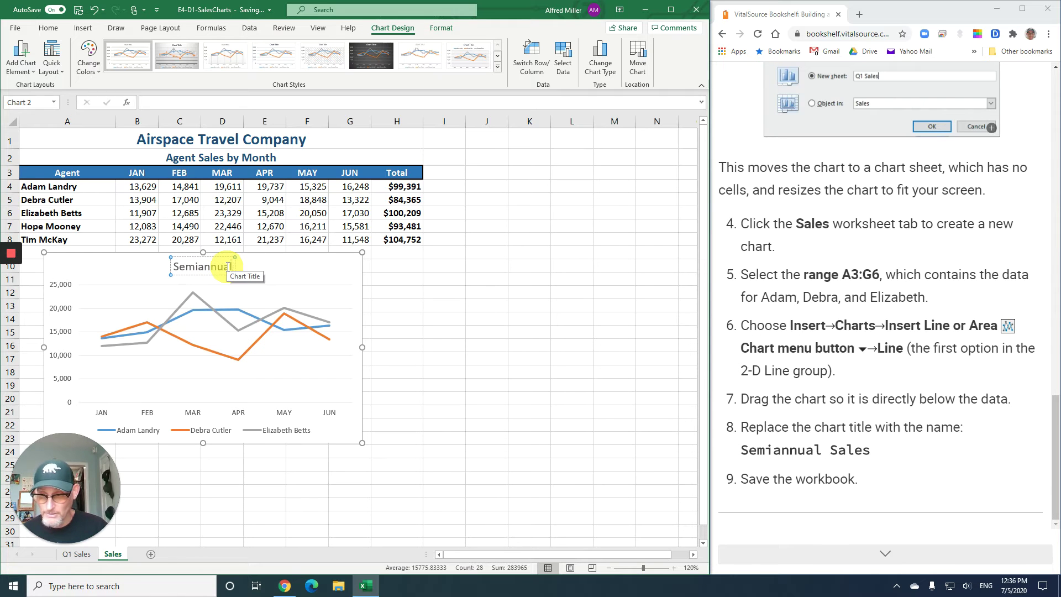
type(" Sales")
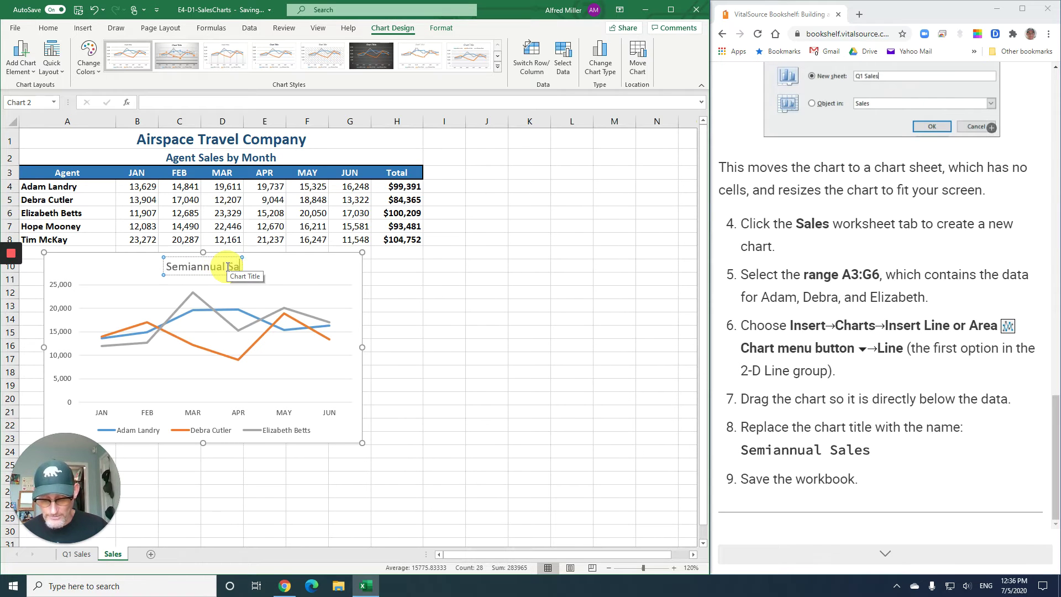
left_click(285, 269)
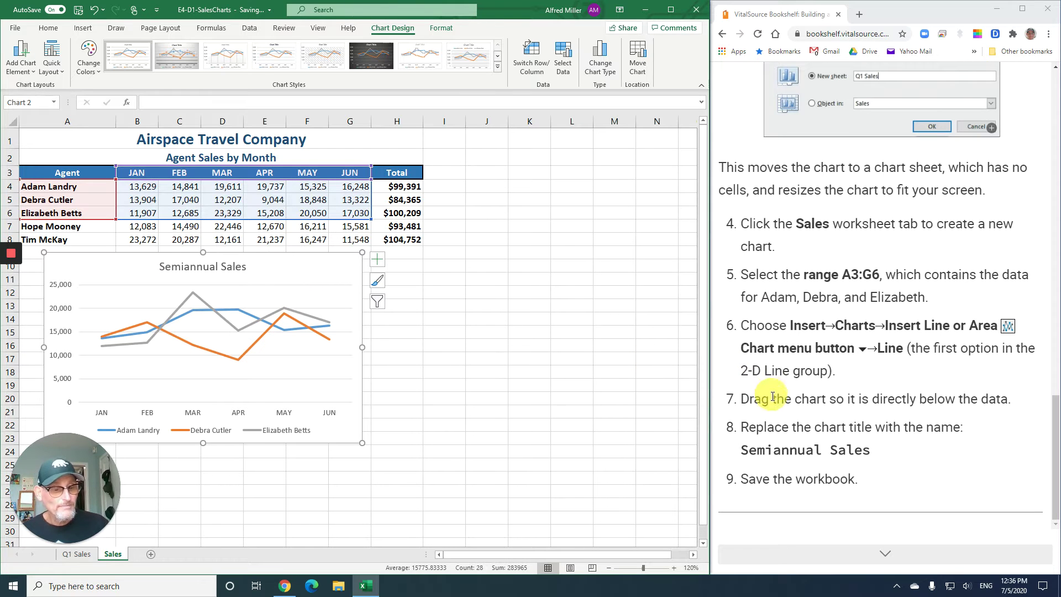
- Go to the textbook's next section, Edit Chart Data, and read through to the E4-D5 exercise steps on selecting chart data
left_click(886, 557)
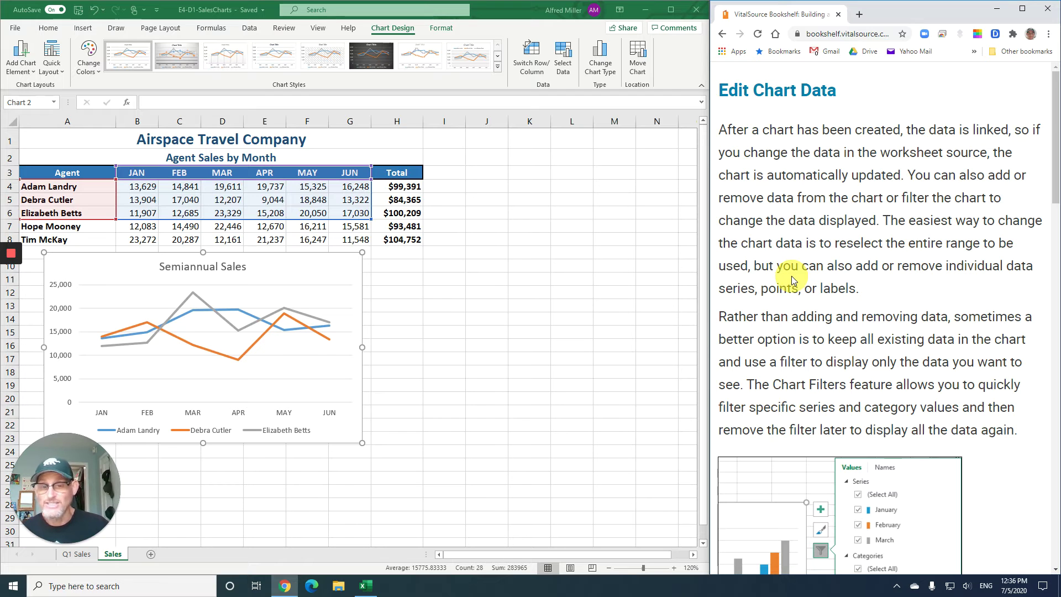
scroll(793, 275, "down", 2)
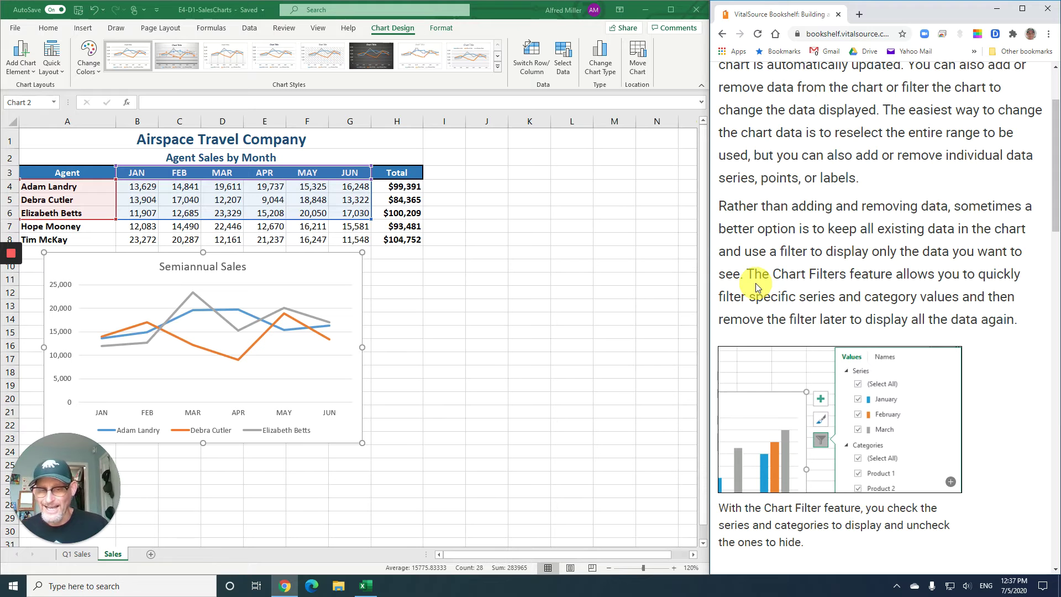
scroll(771, 264, "down", 1)
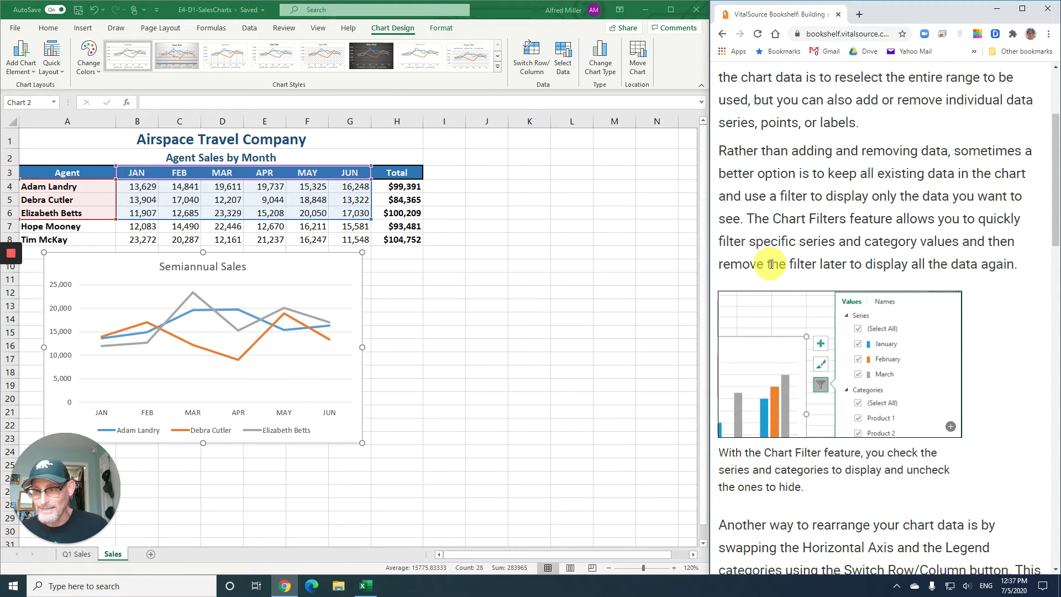
scroll(770, 264, "down", 4)
scroll(806, 268, "up", 3)
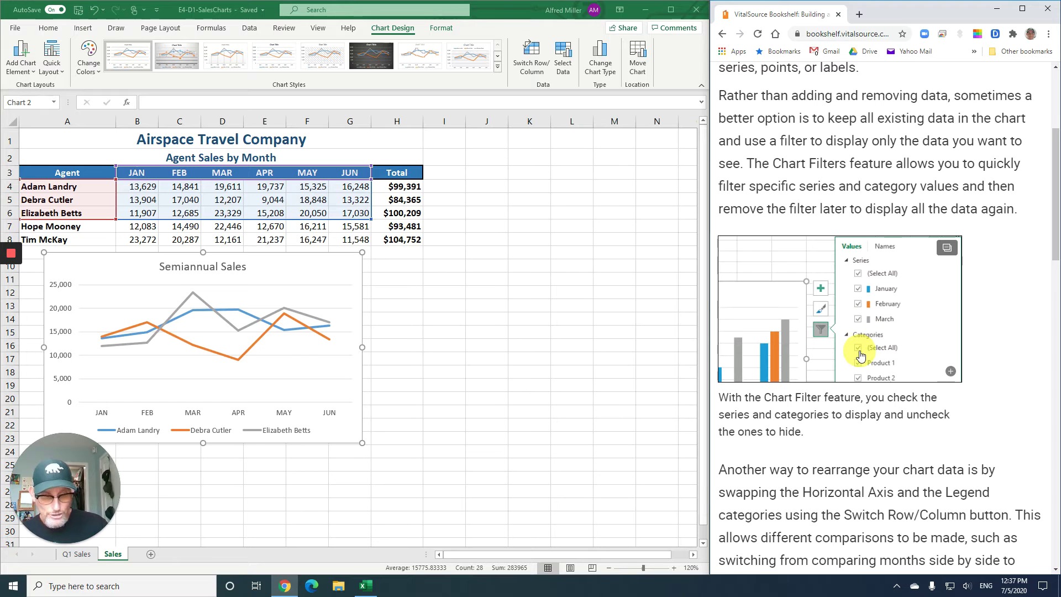
scroll(859, 357, "down", 2)
scroll(860, 355, "down", 5)
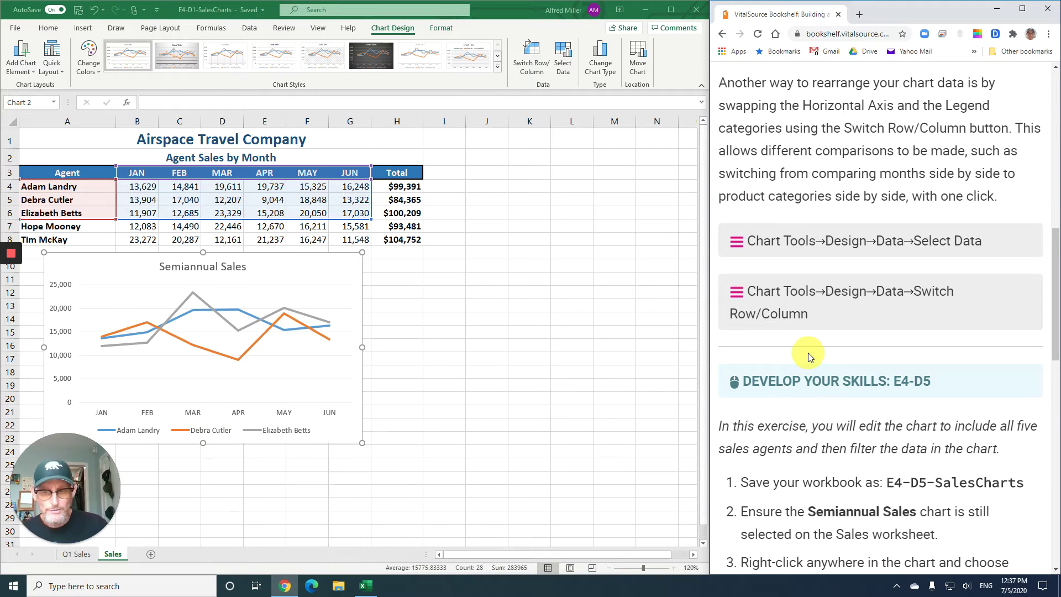
scroll(807, 359, "down", 2)
scroll(805, 370, "down", 3)
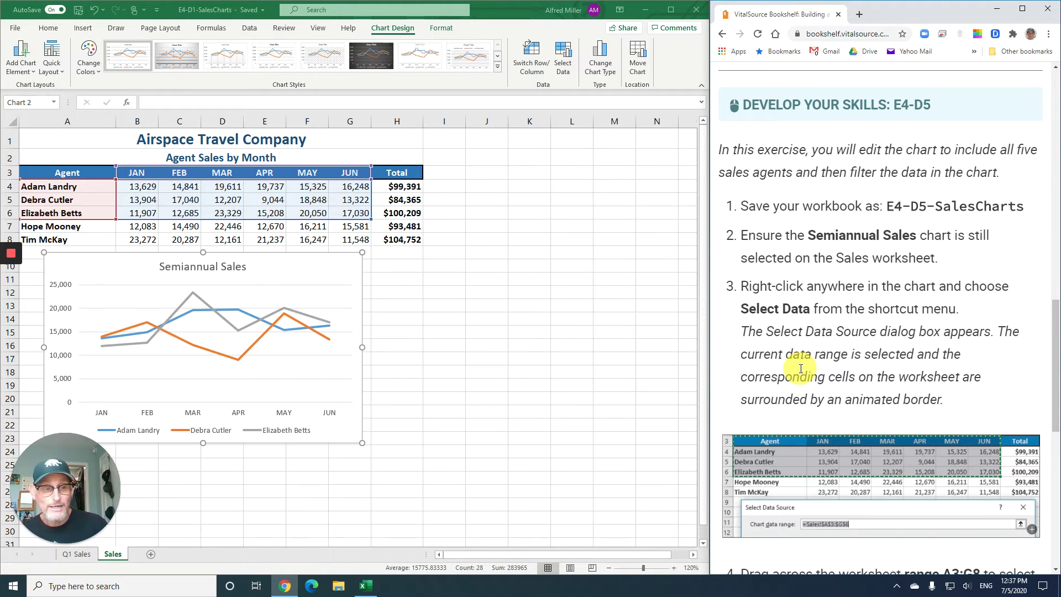
scroll(800, 369, "down", 1)
scroll(801, 369, "down", 1)
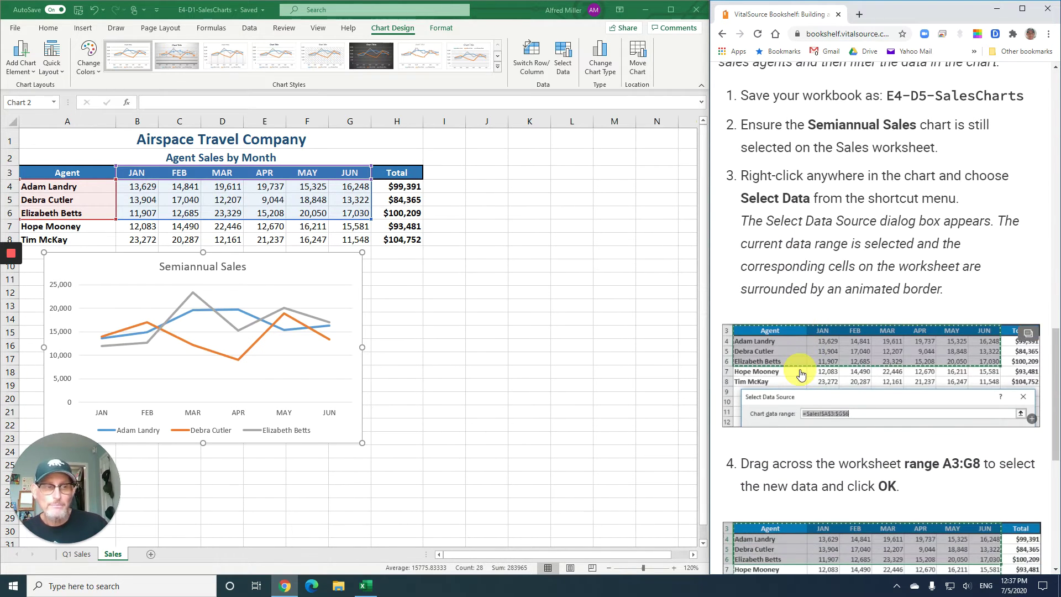
scroll(801, 370, "down", 1)
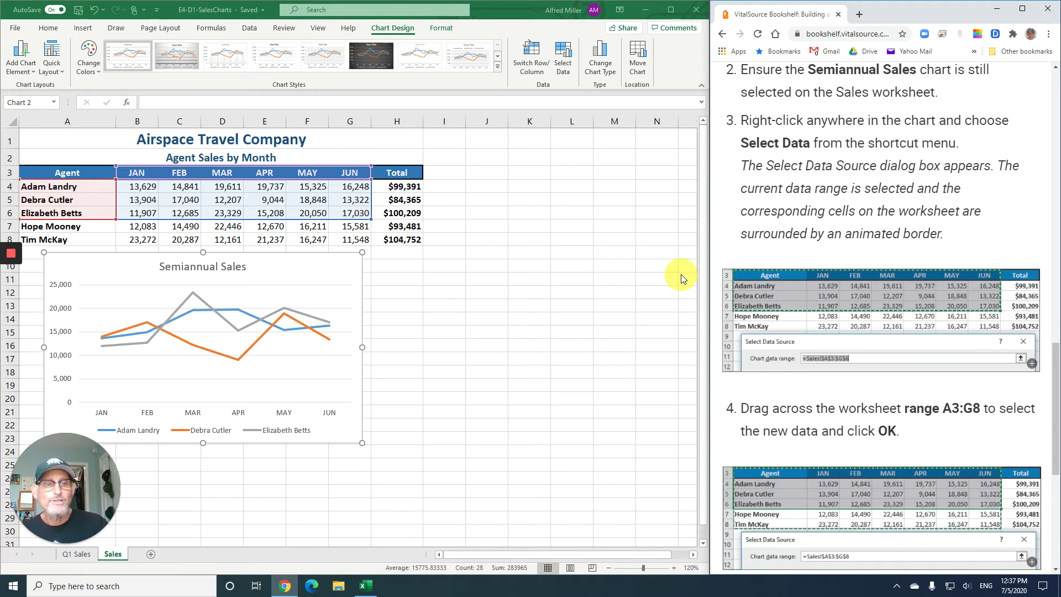
- Change the Semiannual Sales chart's data range to A3:G8 on the Sales sheet to include all five agents
right_click(280, 274)
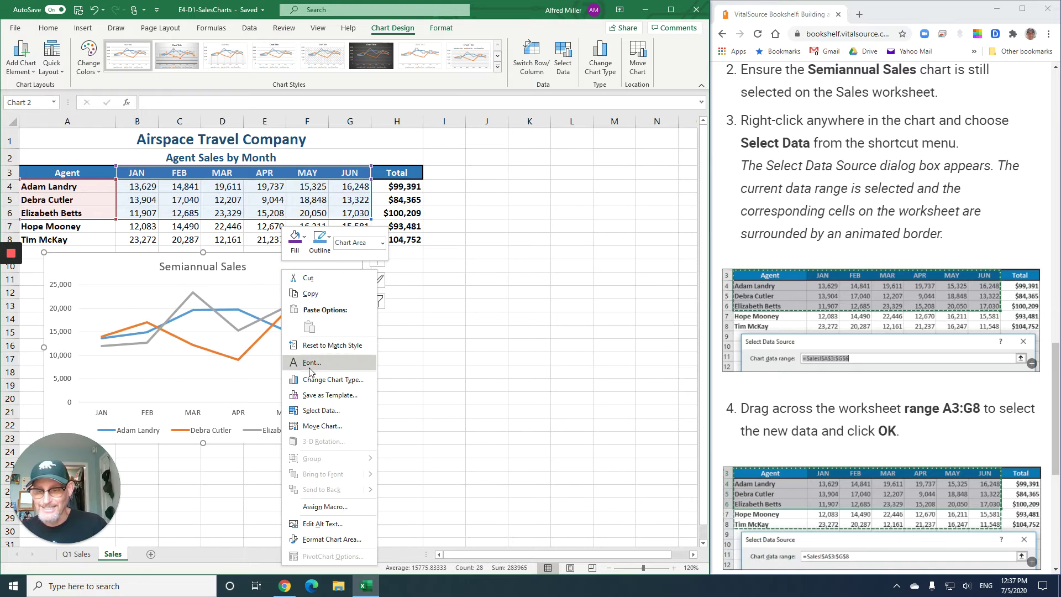
left_click(327, 411)
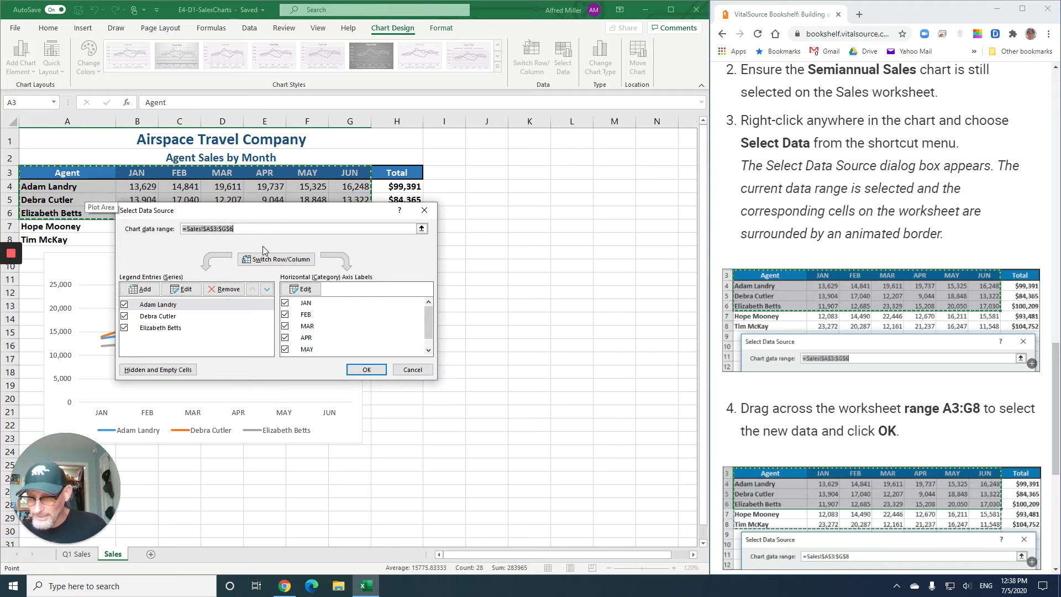
left_click_drag(248, 215, 466, 236)
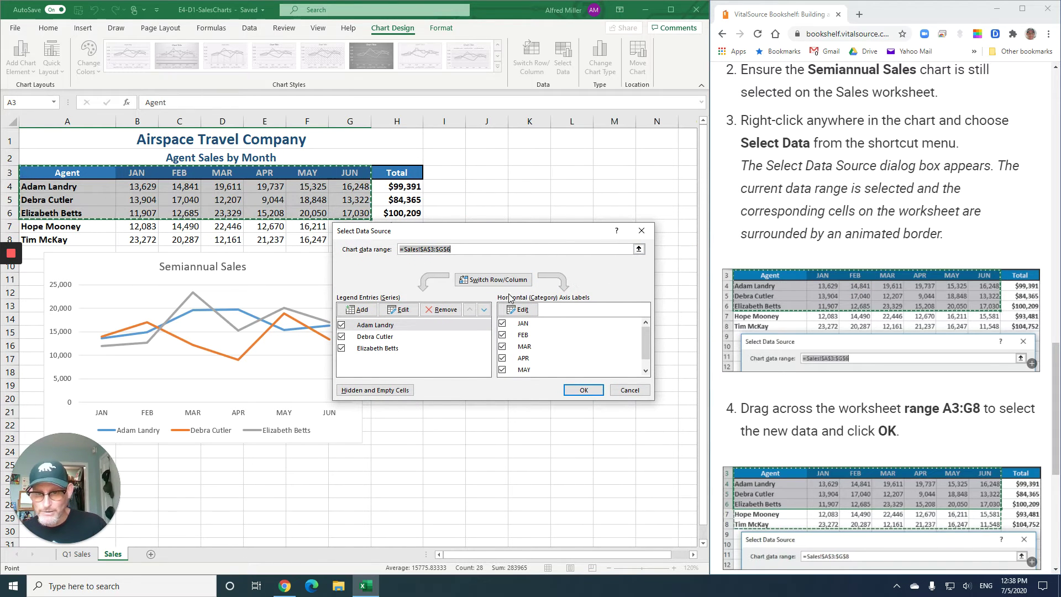
left_click(639, 250)
left_click(645, 249)
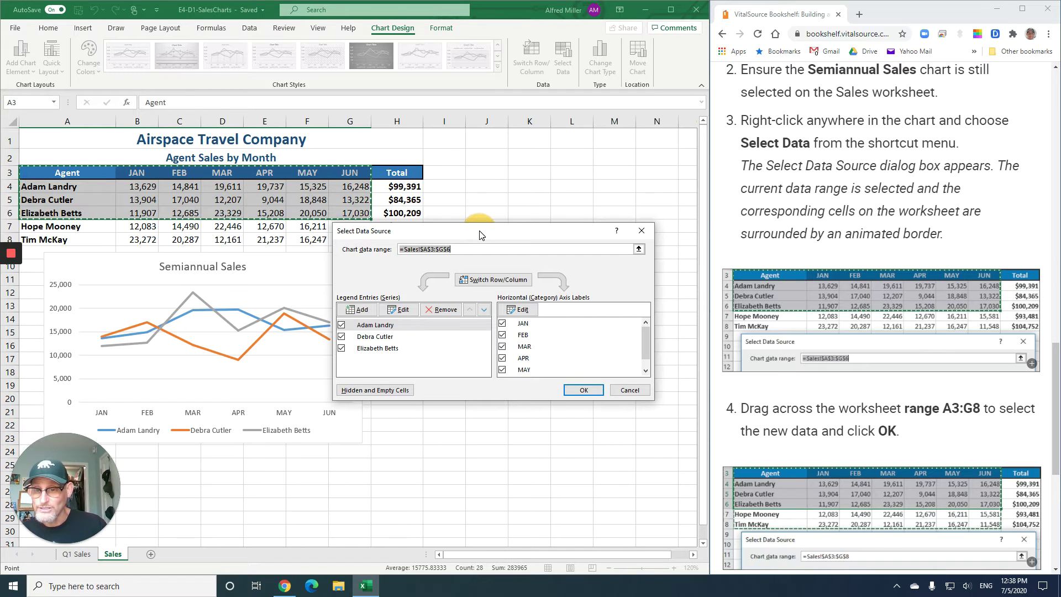
left_click_drag(479, 234, 496, 269)
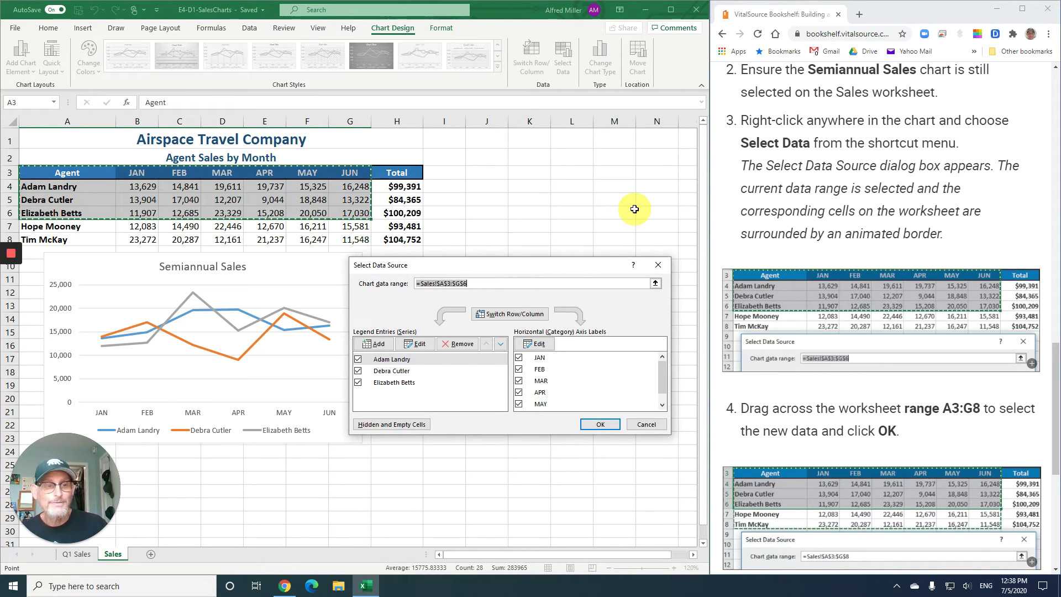
scroll(806, 219, "down", 1)
scroll(805, 219, "down", 3)
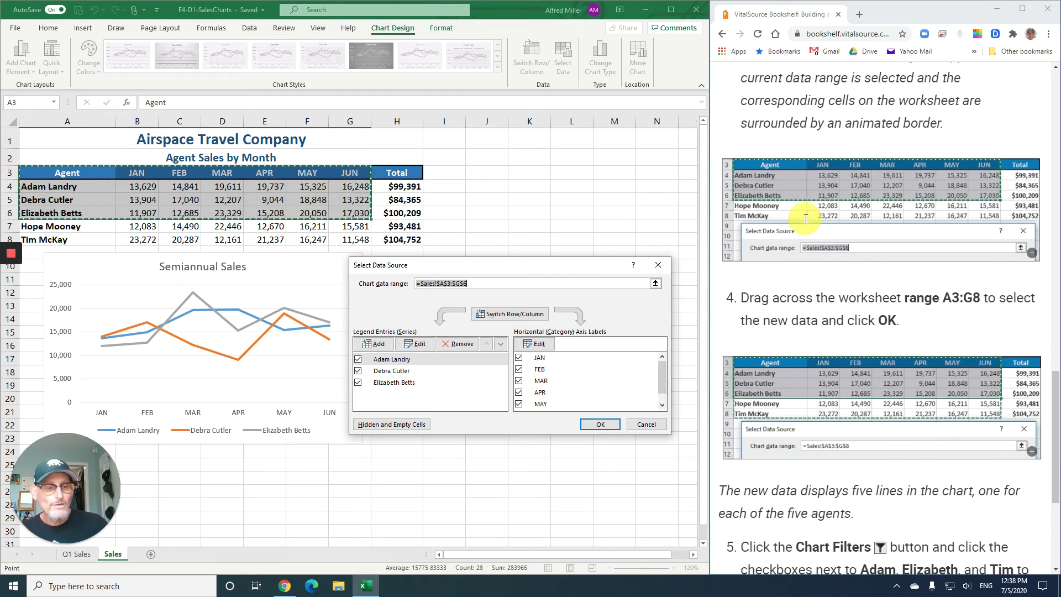
scroll(805, 218, "down", 1)
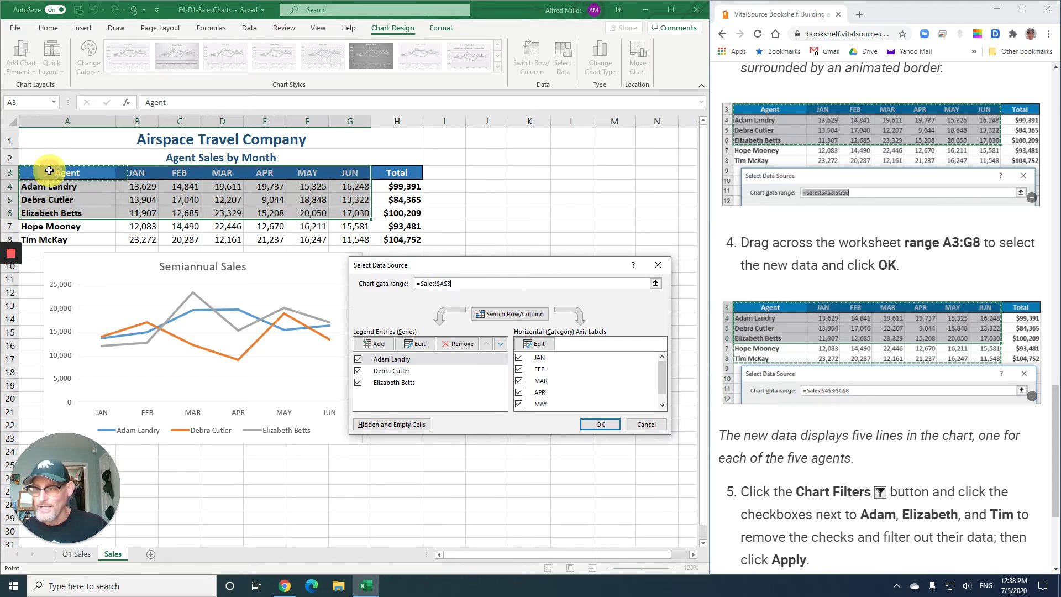
left_click_drag(49, 171, 339, 235)
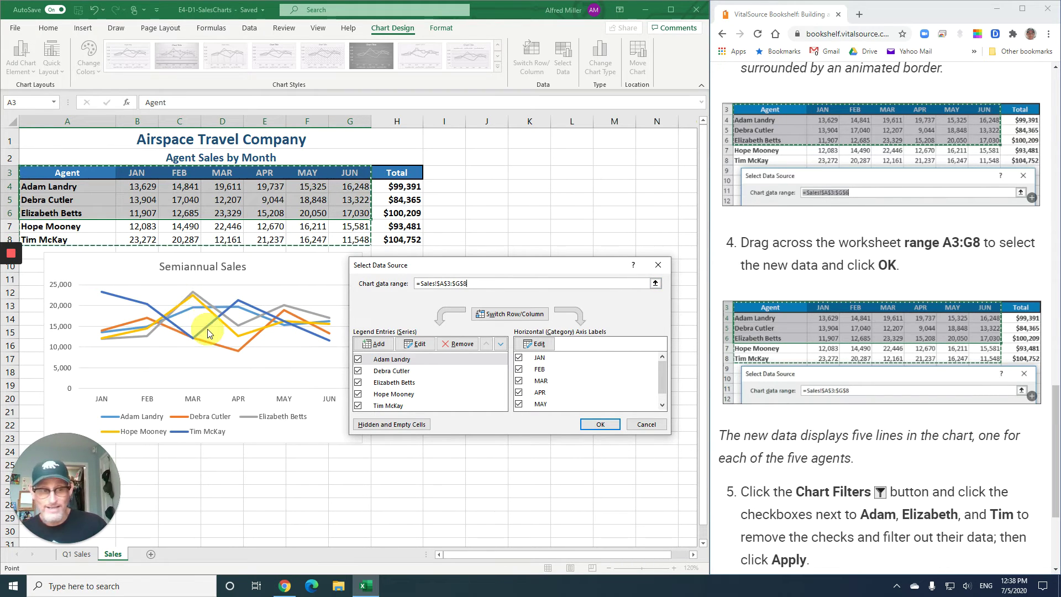
left_click(607, 423)
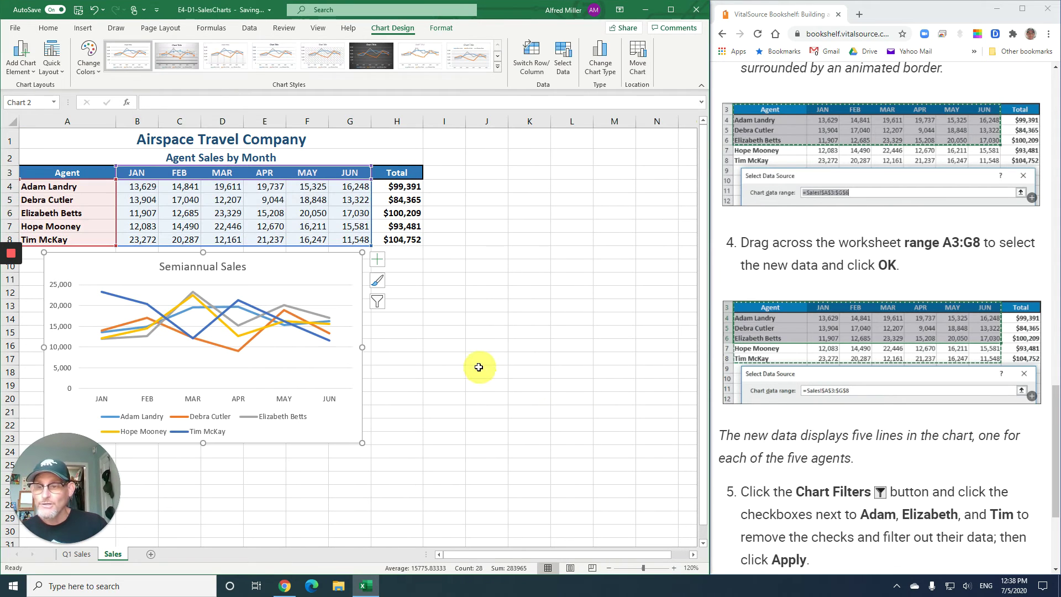
- Filter the Semiannual Sales chart to exclude the series for the agents in rows 4, 6 and 8
mouse_move(277, 309)
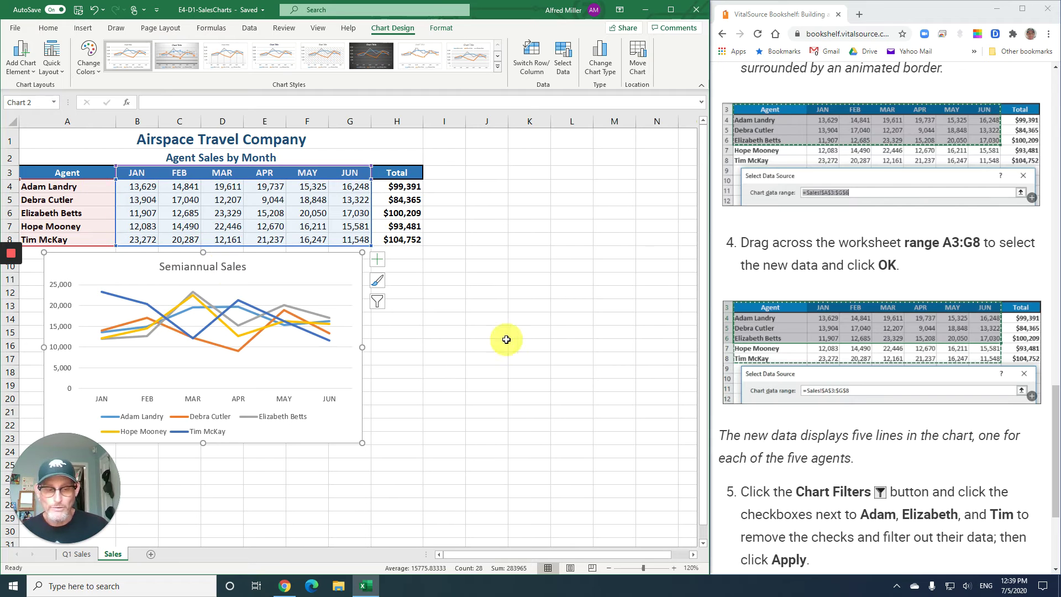
scroll(807, 389, "down", 2)
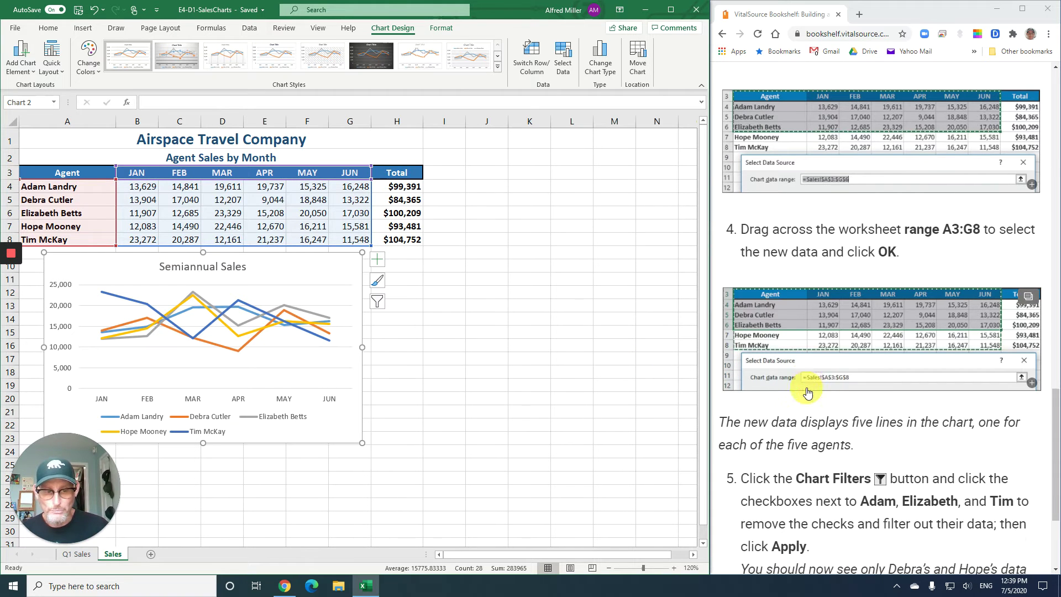
scroll(807, 389, "down", 2)
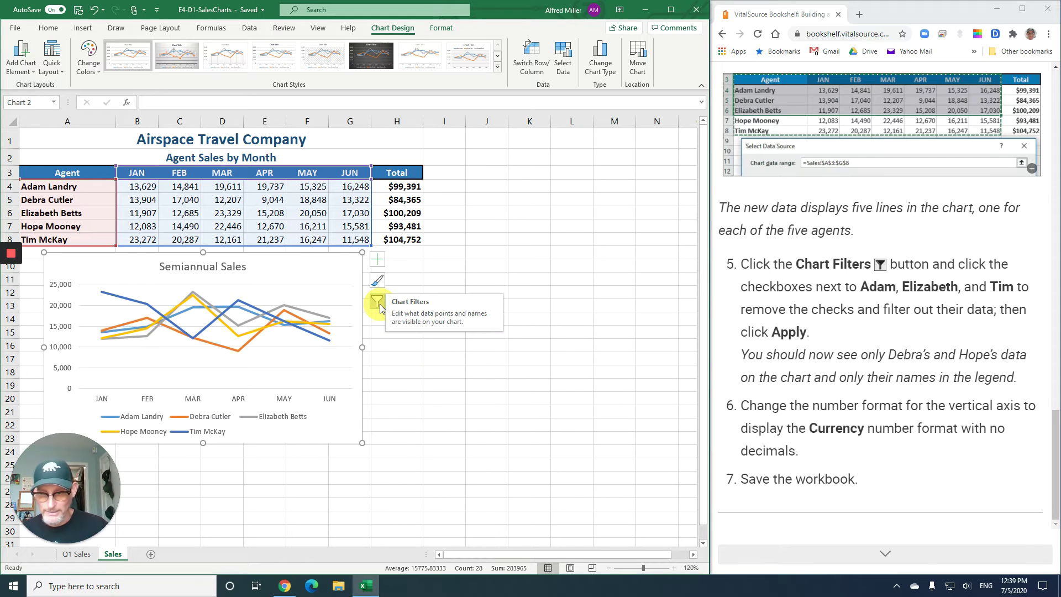
left_click(377, 303)
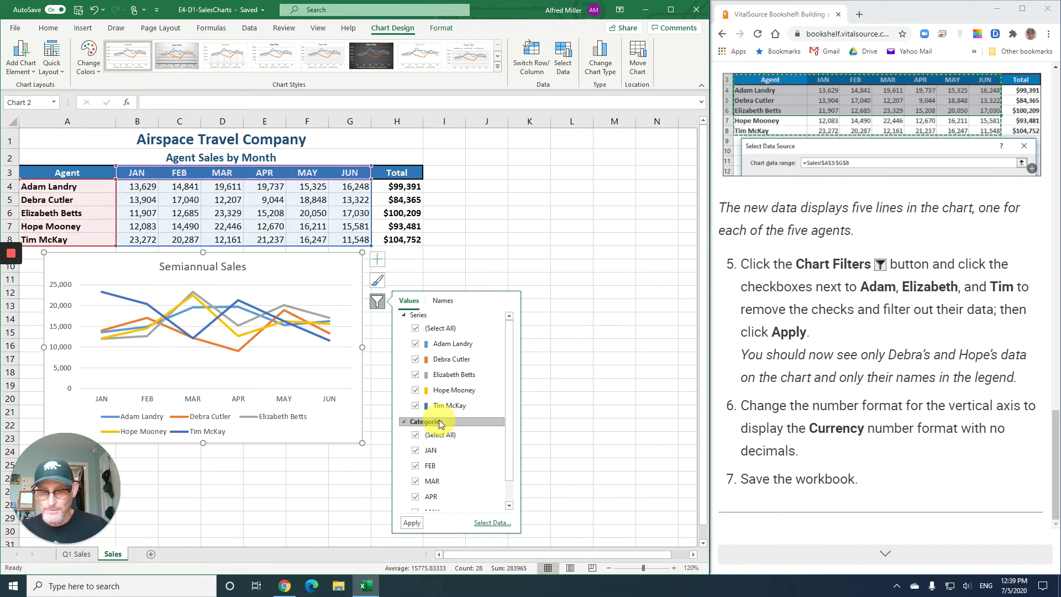
left_click(416, 344)
left_click(416, 375)
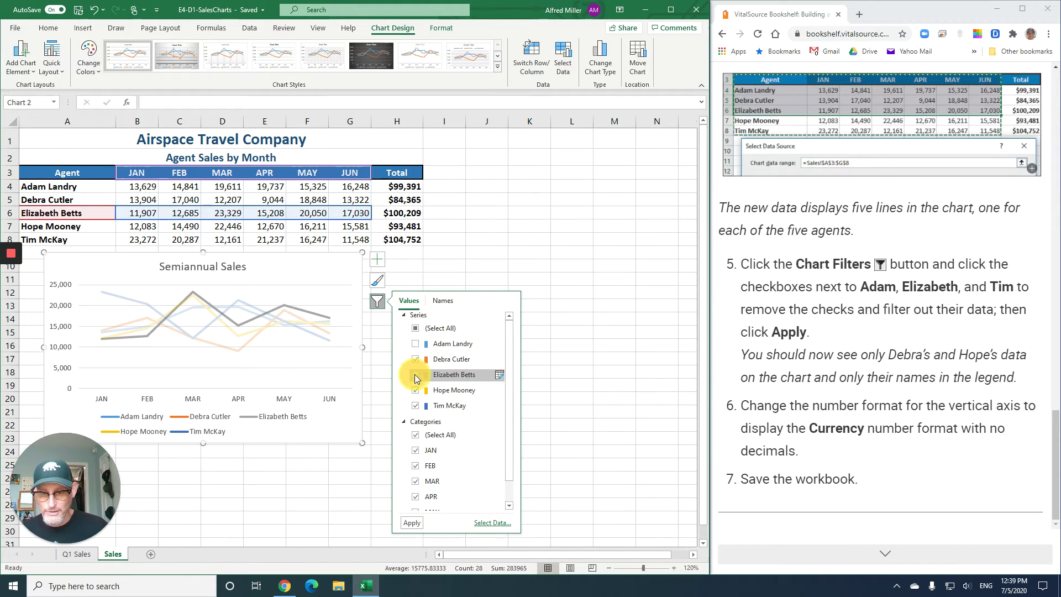
left_click(416, 405)
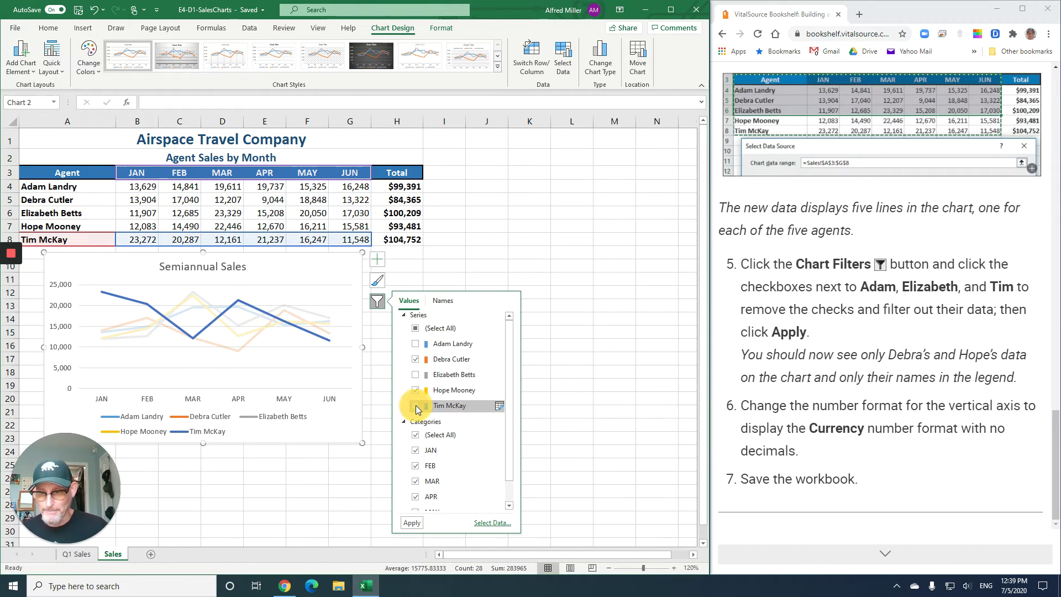
left_click(412, 523)
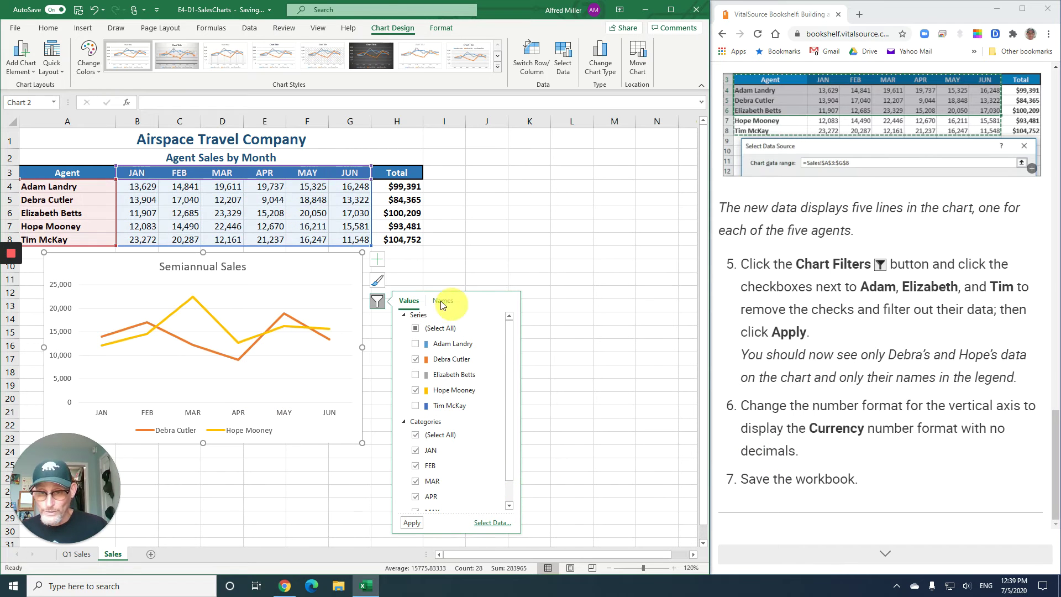
left_click(377, 302)
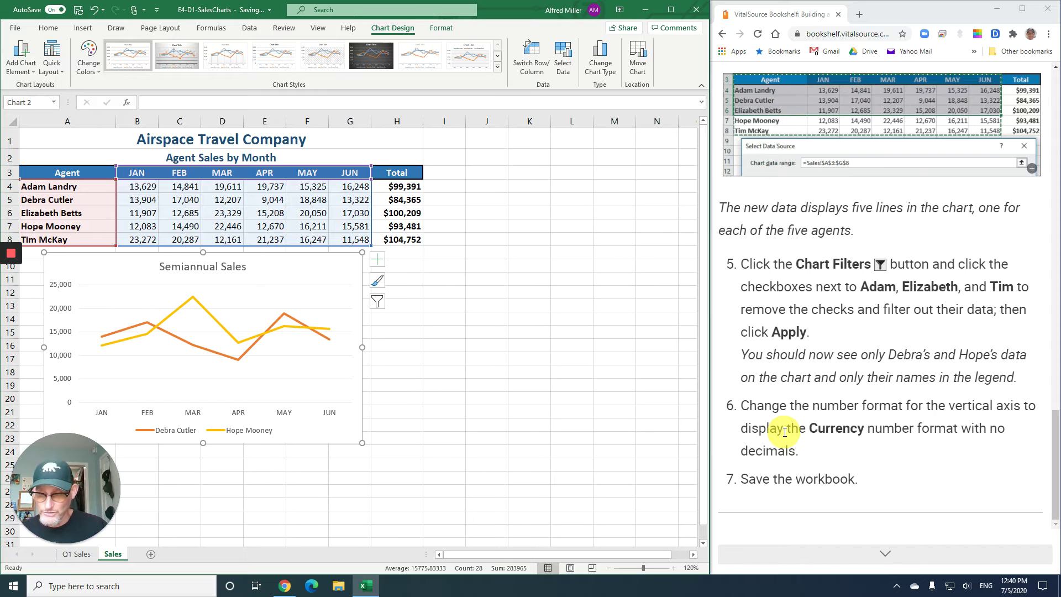
- Change the number format of the Semiannual Sales chart's vertical axis to Currency with no decimals
right_click(65, 333)
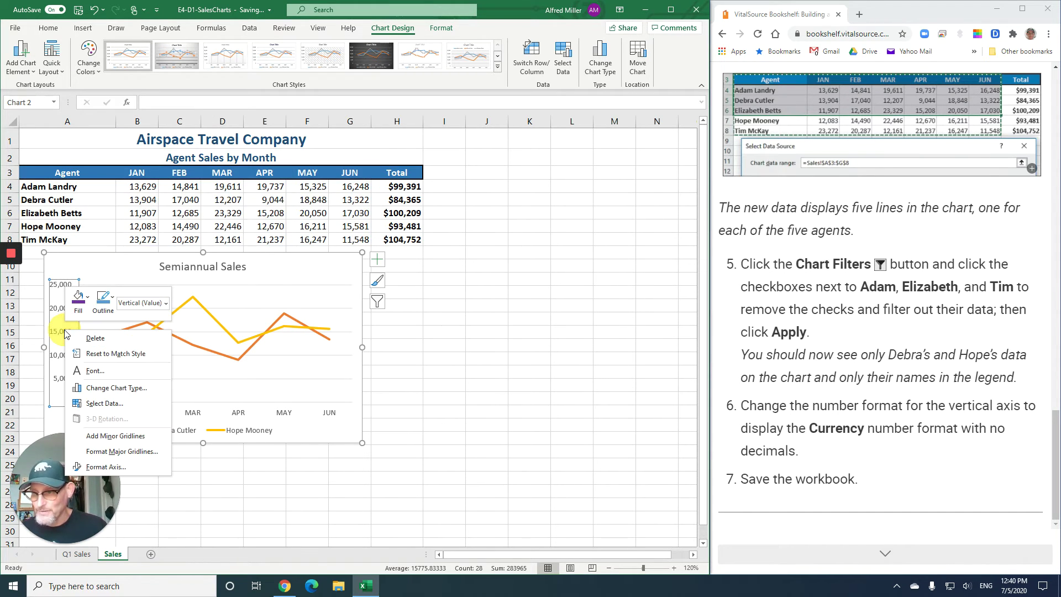
left_click(131, 465)
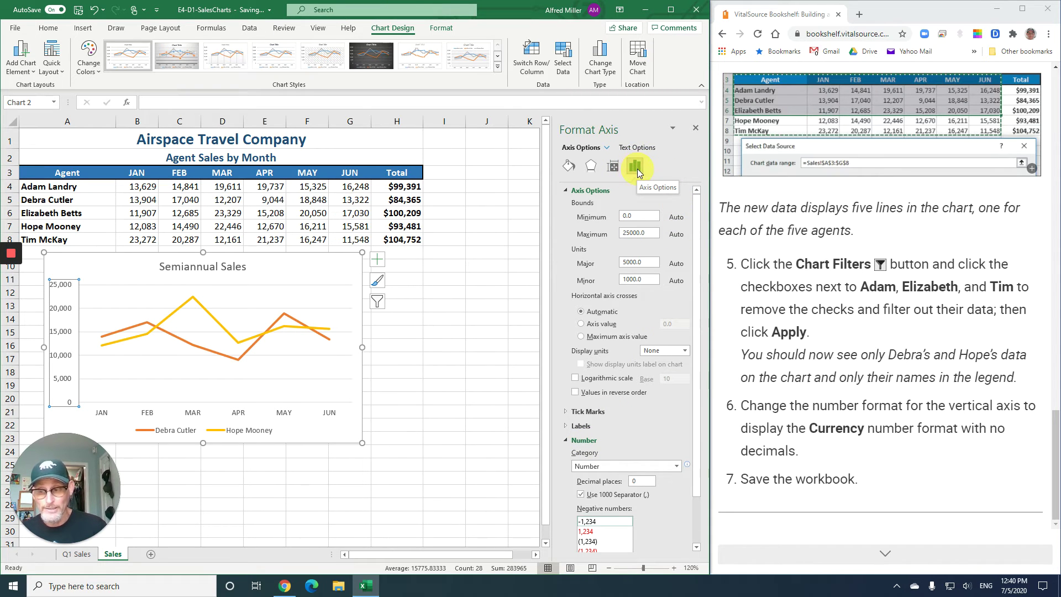
scroll(653, 433, "down", 2)
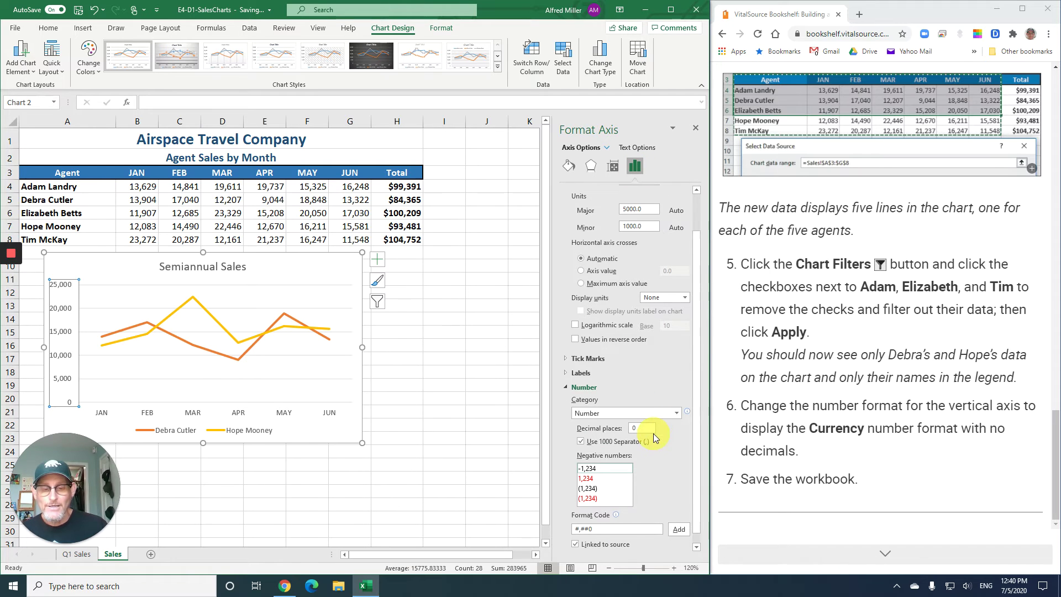
left_click(589, 415)
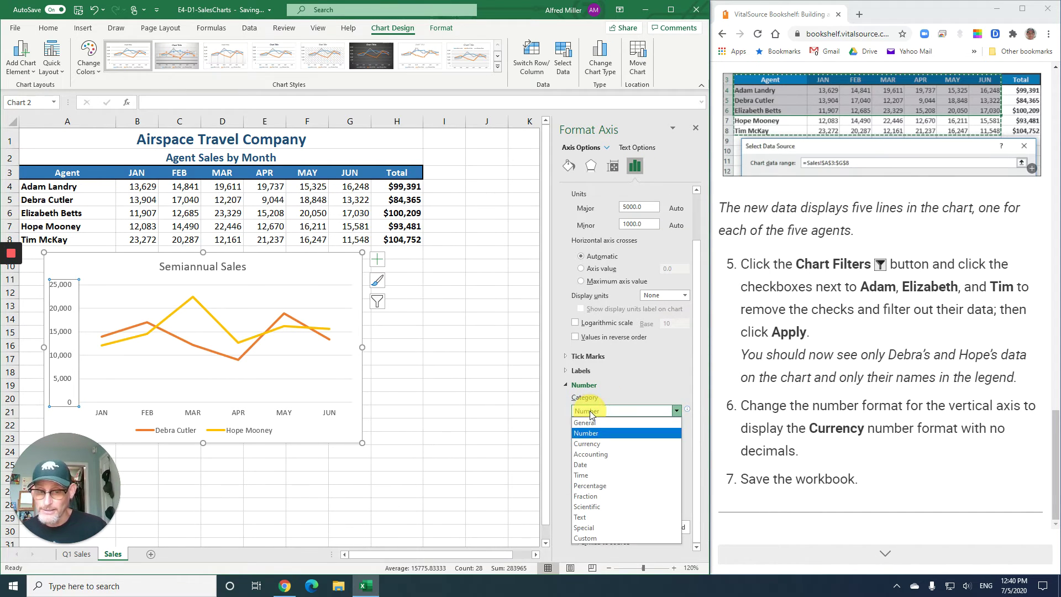
left_click(599, 448)
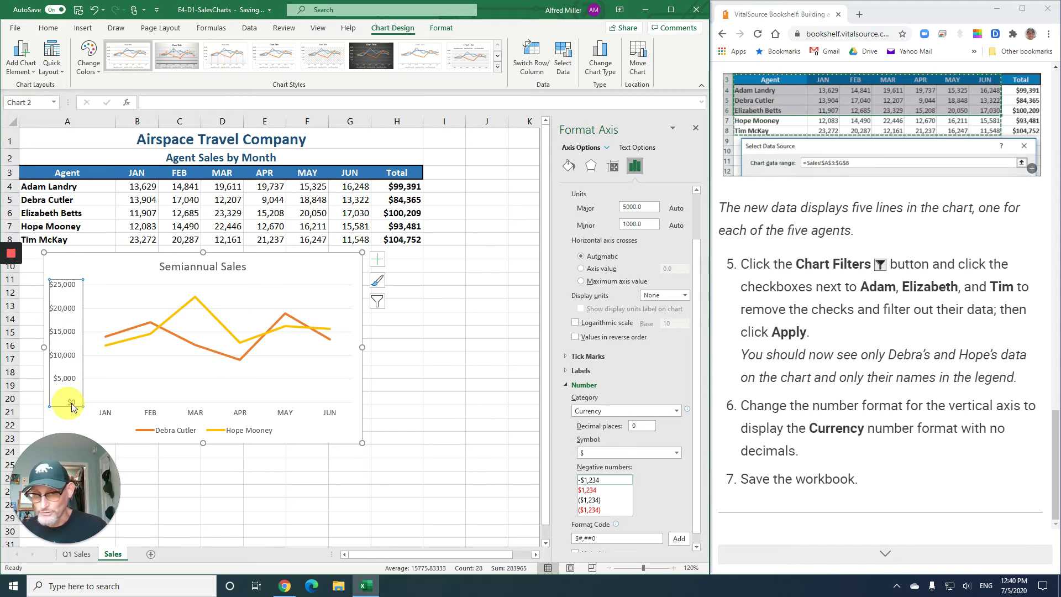
left_click(695, 127)
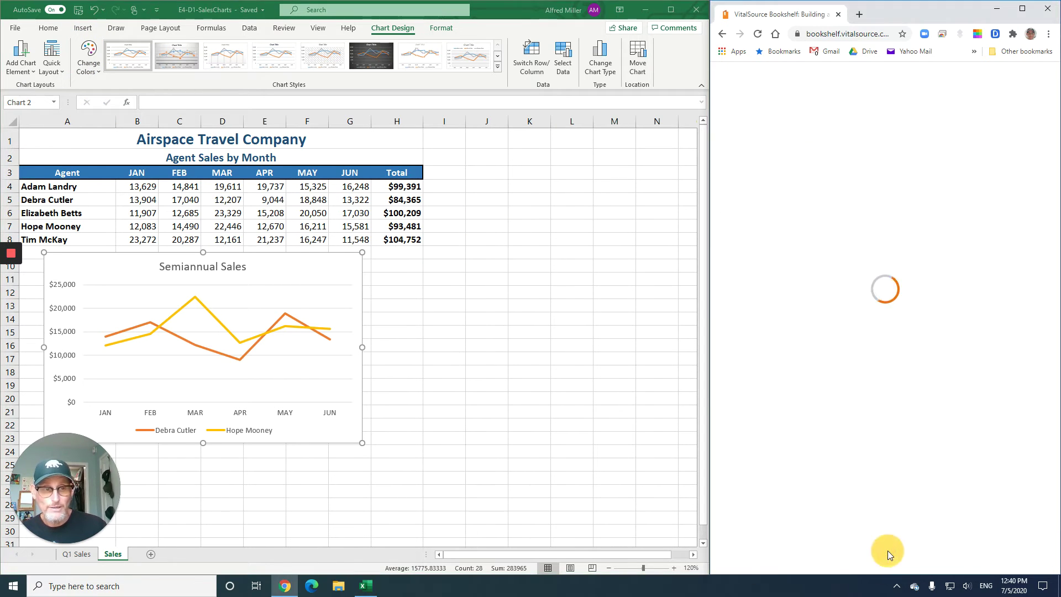
- Go to the textbook's next section, Adding Images, and read through to the E4-D6 exercise steps on inserting online pictures
left_click(886, 552)
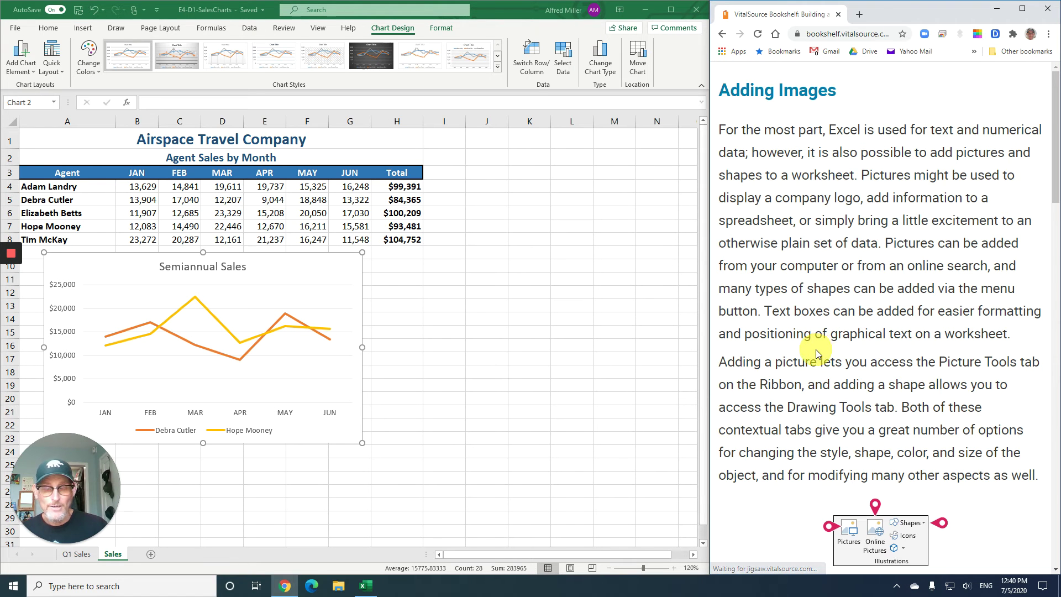
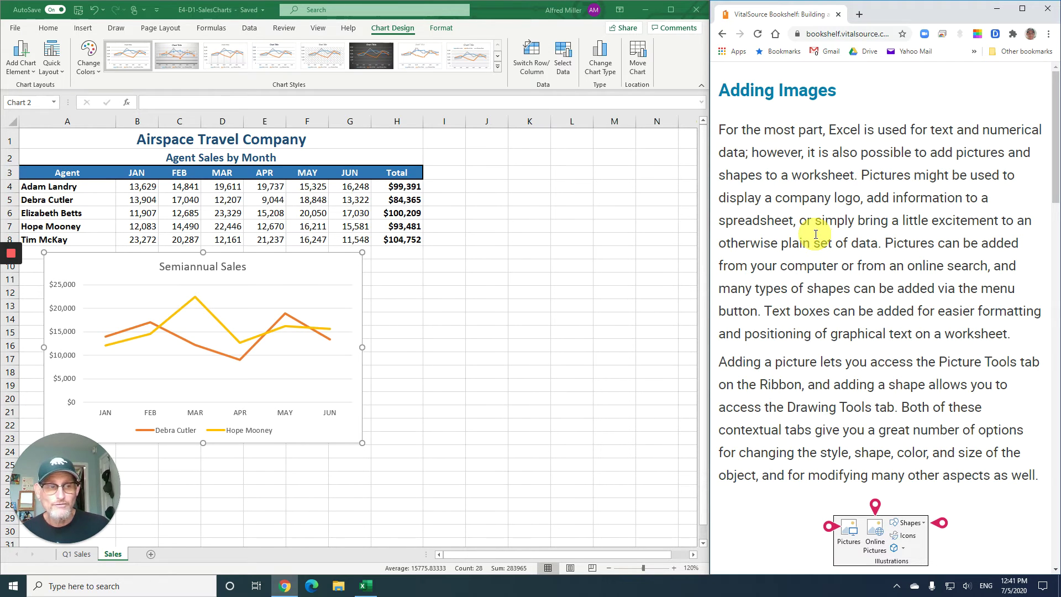
scroll(816, 234, "down", 2)
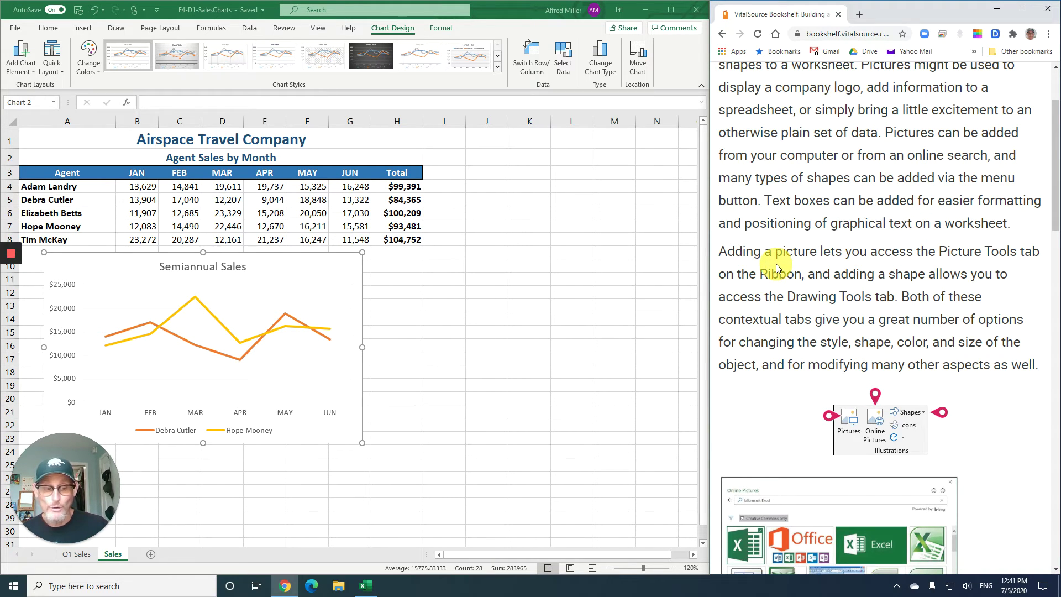
scroll(778, 264, "down", 4)
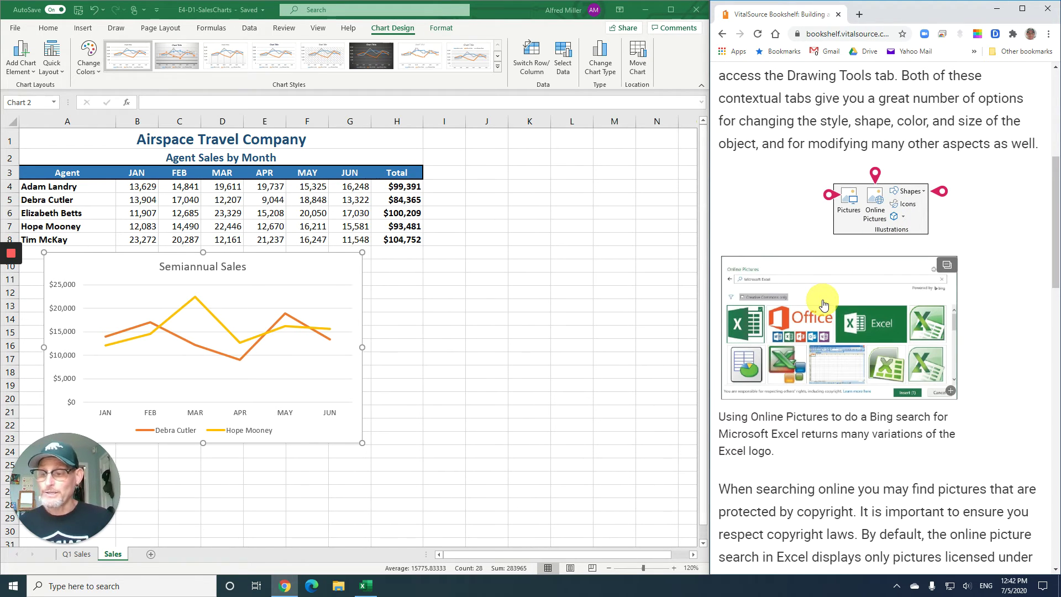
scroll(823, 305, "down", 1)
scroll(823, 305, "down", 2)
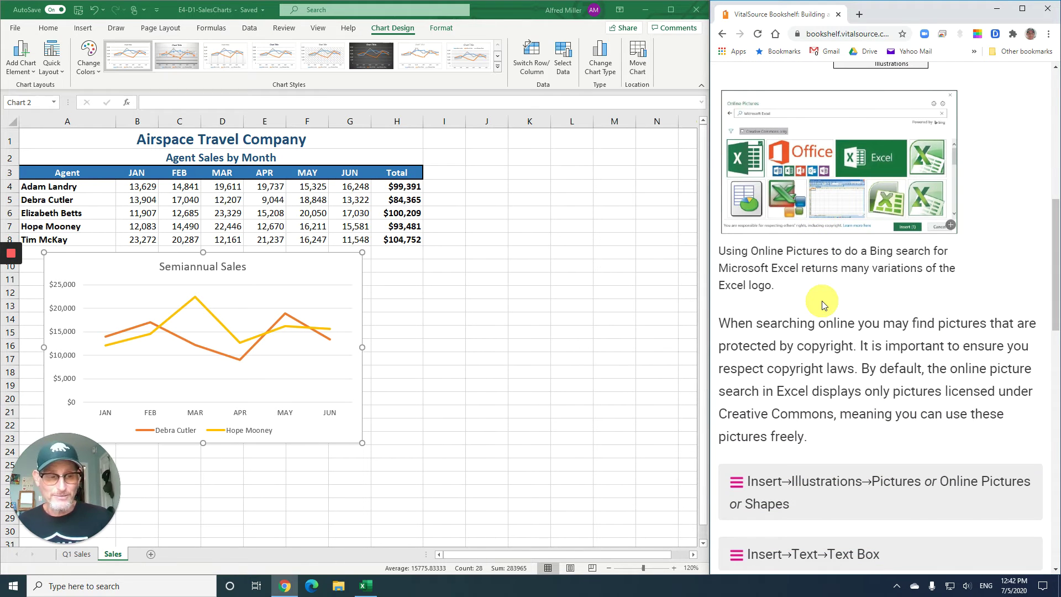
scroll(822, 301, "down", 1)
scroll(821, 301, "down", 2)
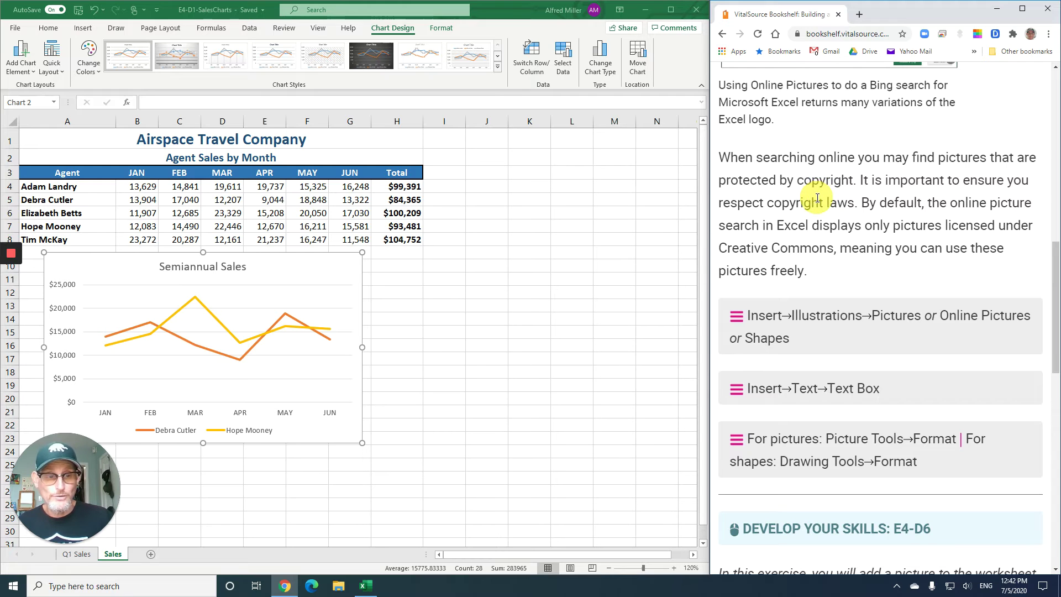
scroll(817, 200, "down", 4)
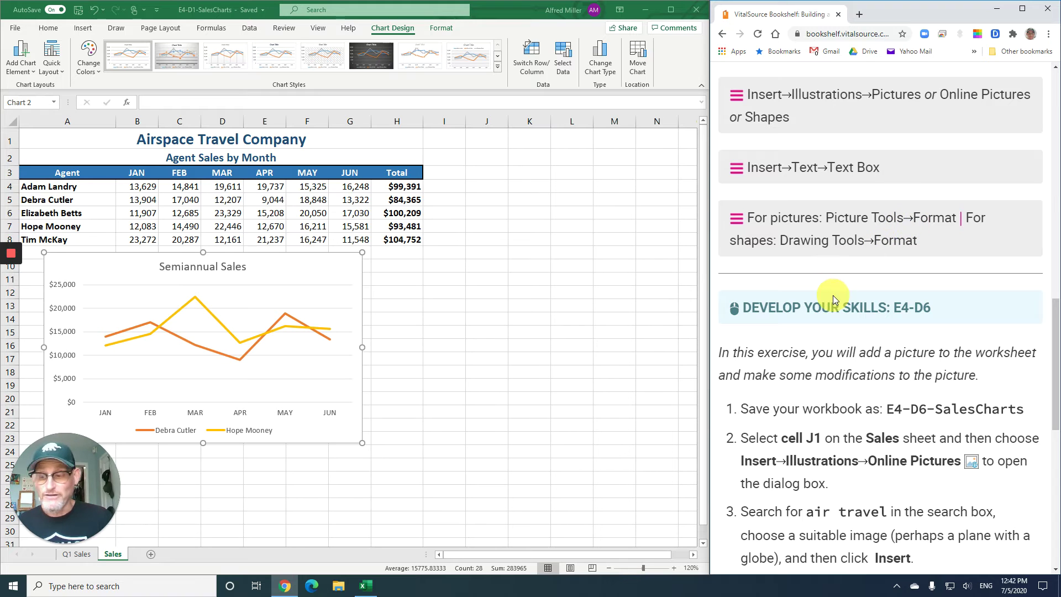
scroll(833, 294, "down", 2)
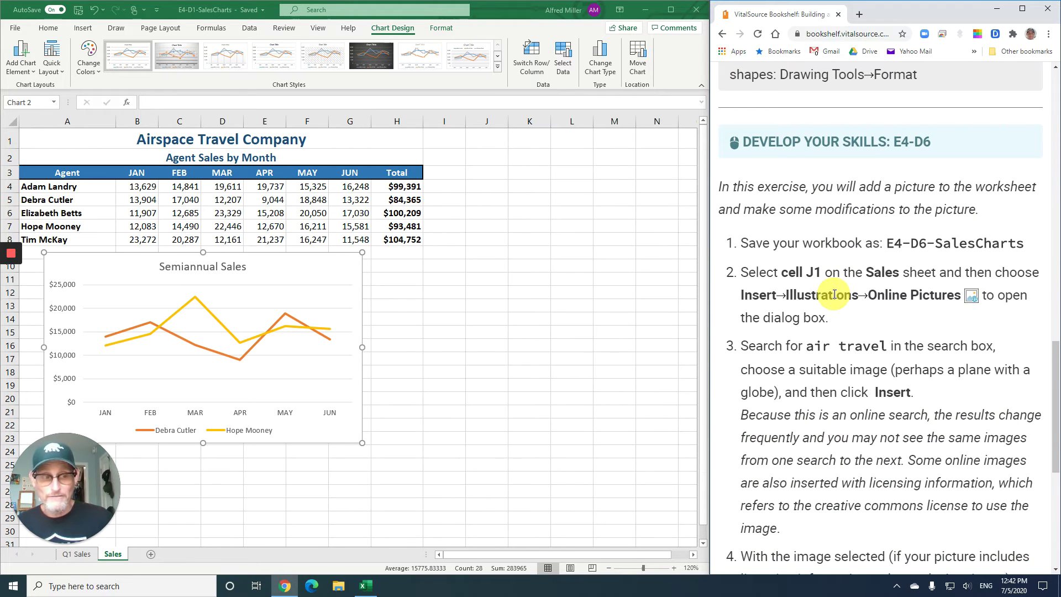
scroll(835, 294, "down", 2)
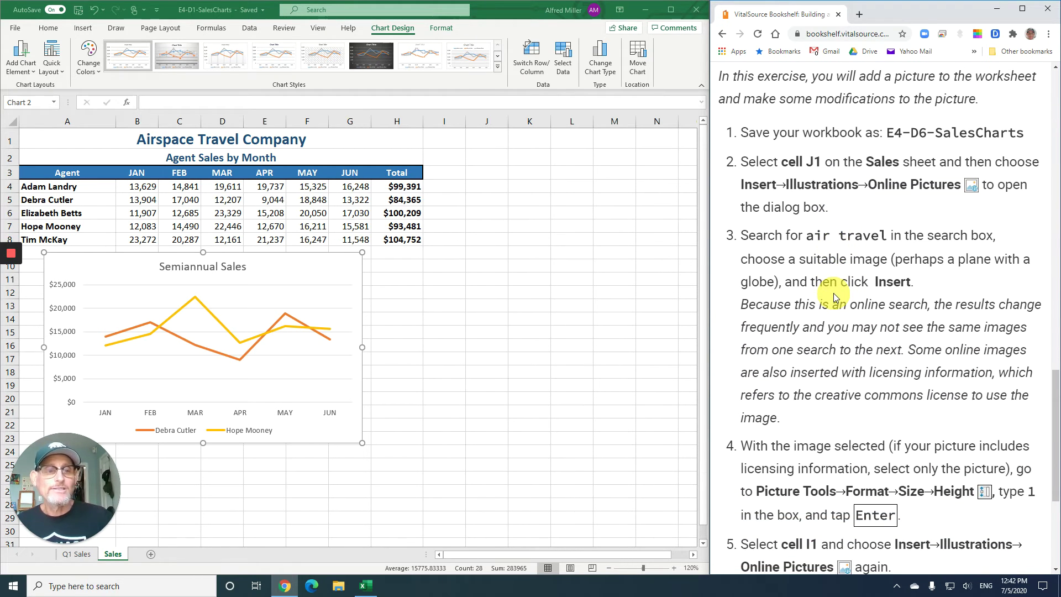
scroll(834, 293, "down", 1)
scroll(836, 289, "up", 1)
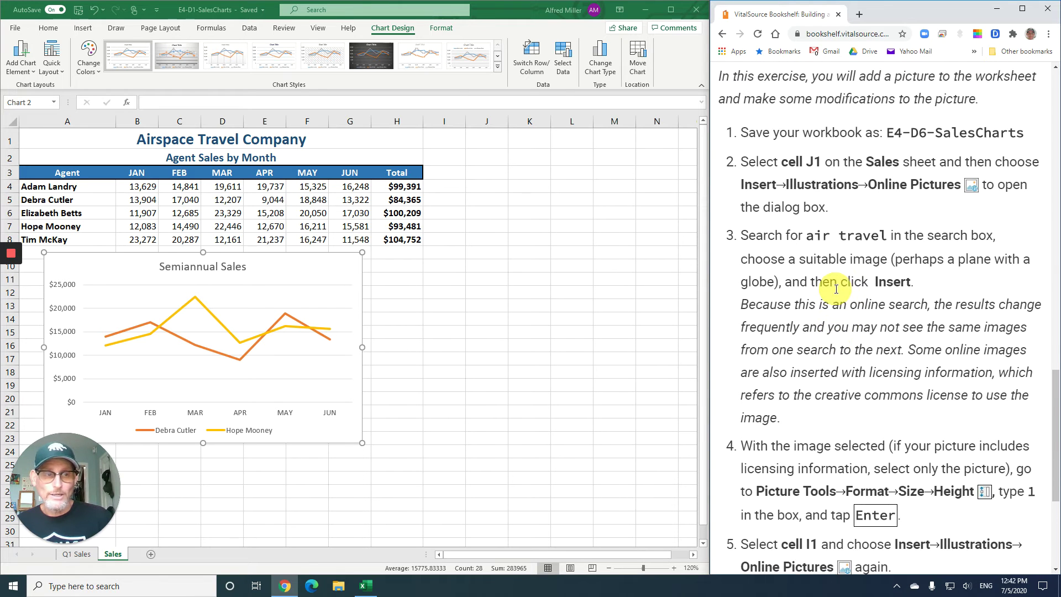
scroll(836, 289, "up", 2)
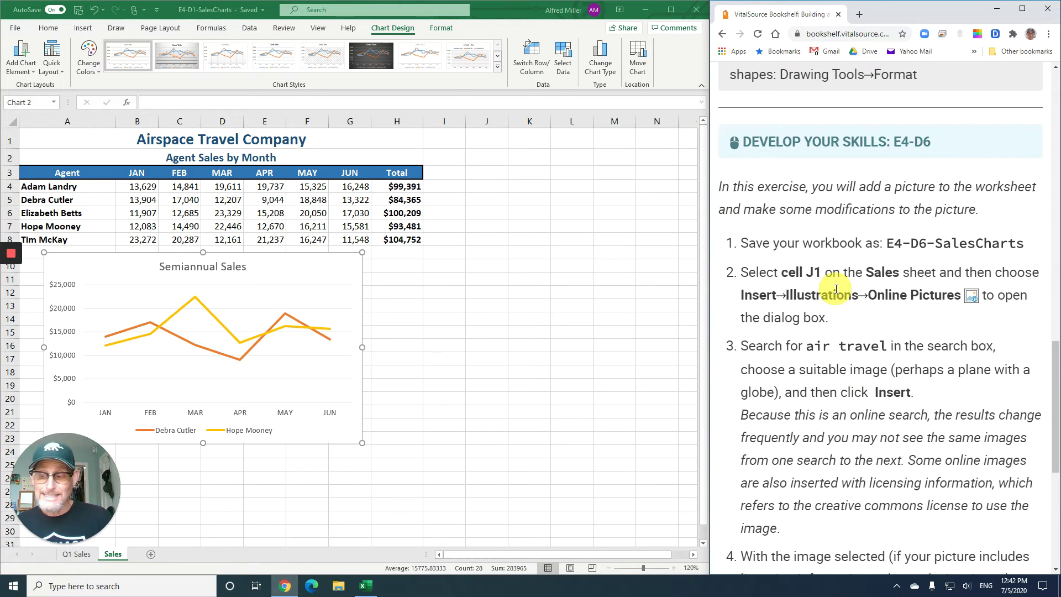
scroll(836, 288, "down", 2)
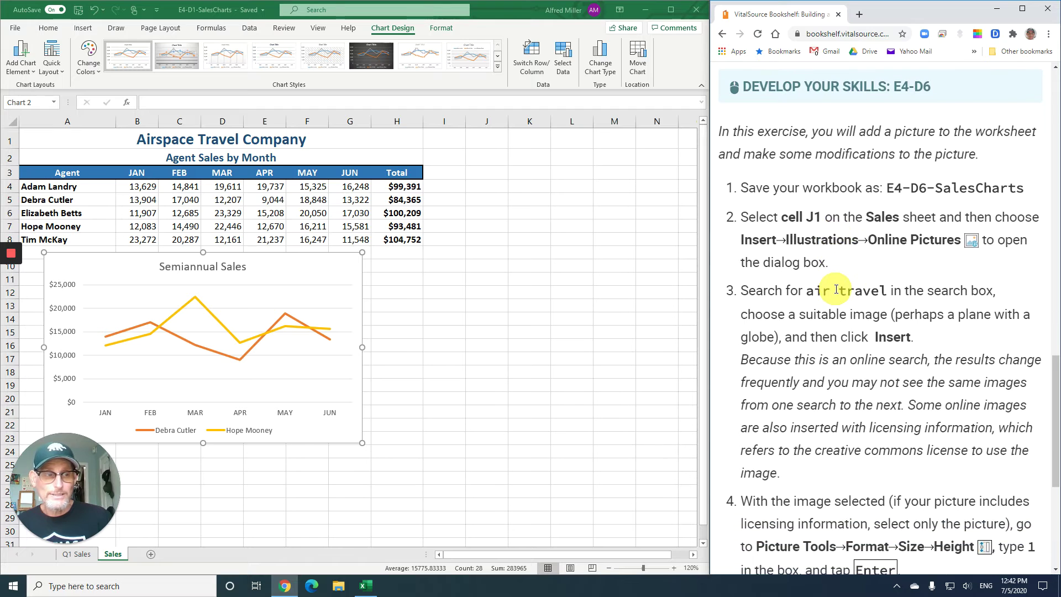
scroll(836, 289, "down", 1)
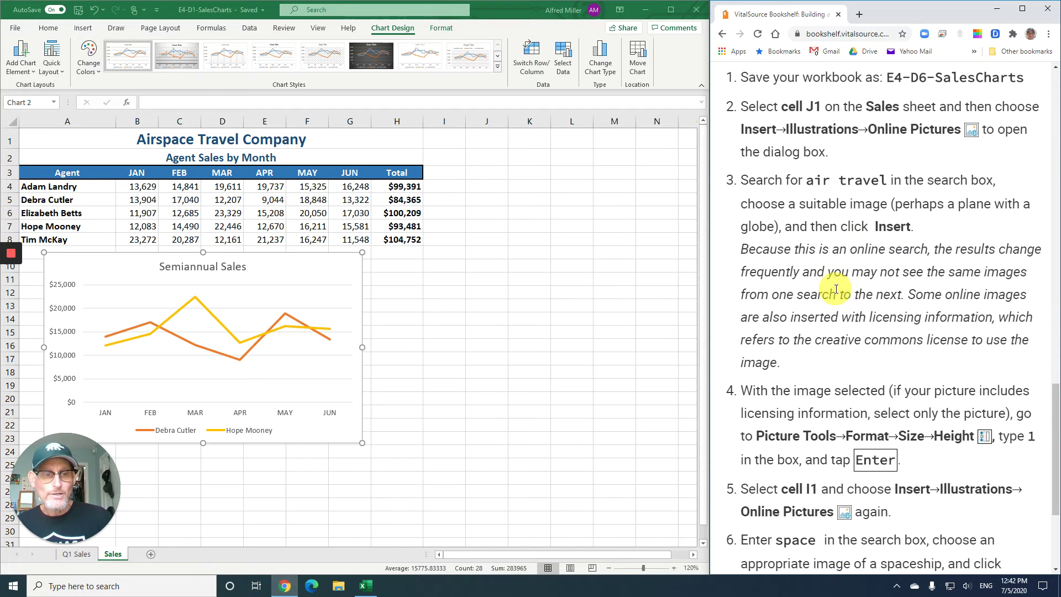
- With cell J1 on the Sales sheet selected, search Online Pictures for air travel
left_click(491, 140)
left_click(491, 141)
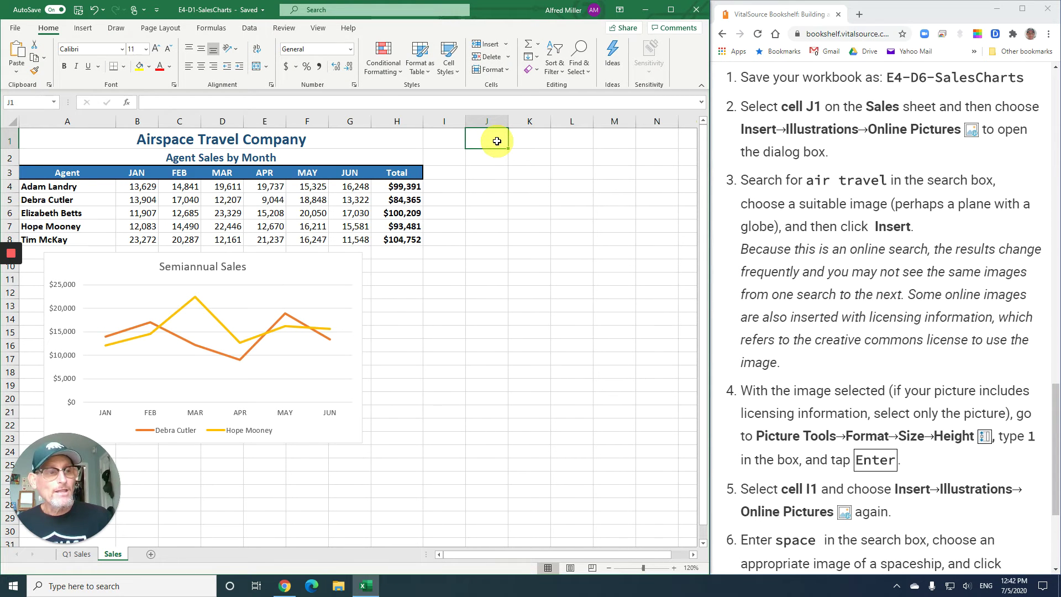
left_click(82, 31)
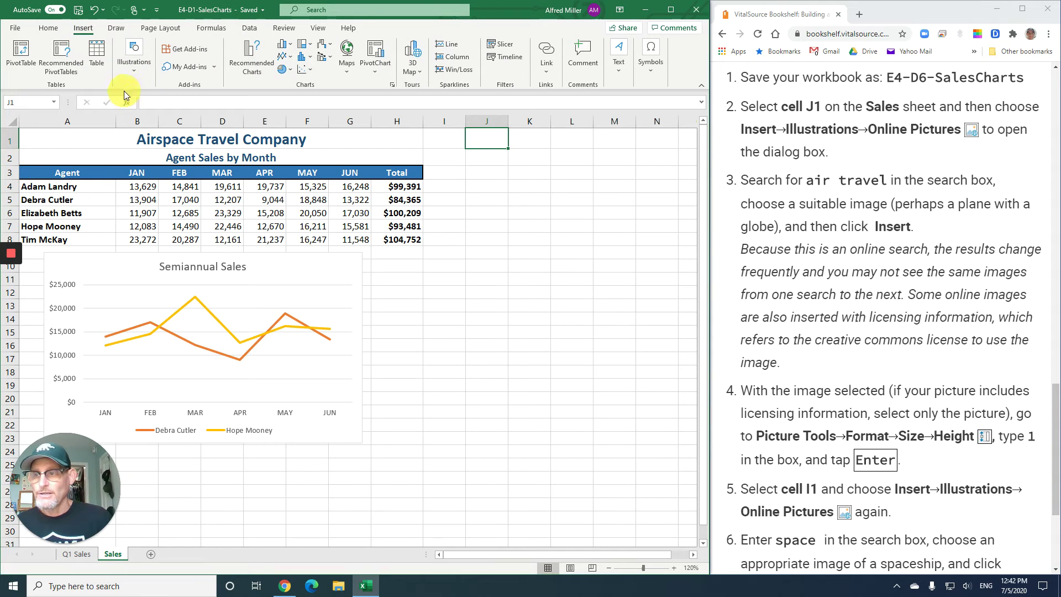
left_click(133, 76)
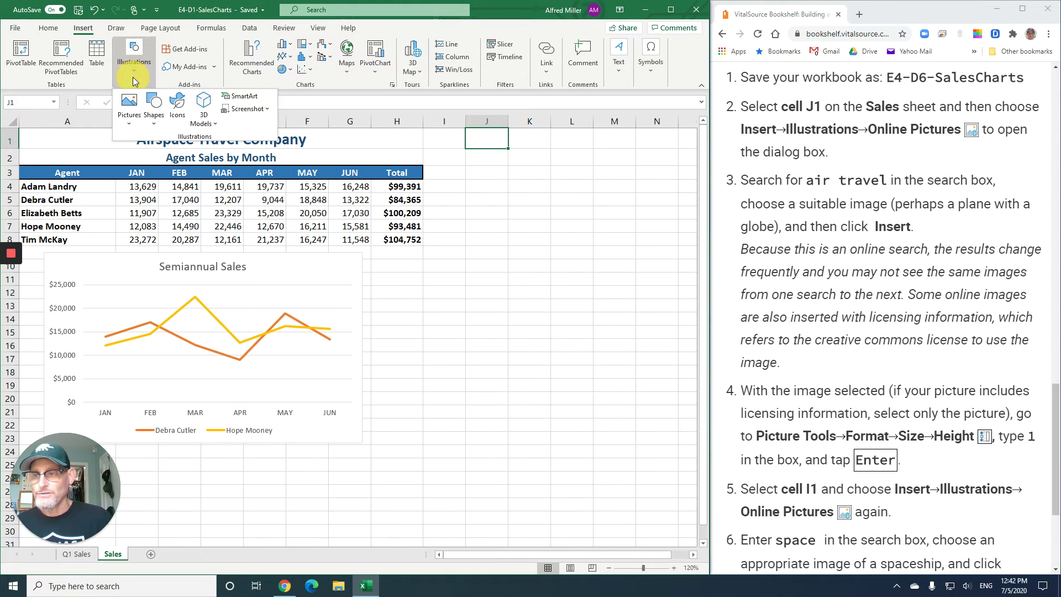
left_click(128, 126)
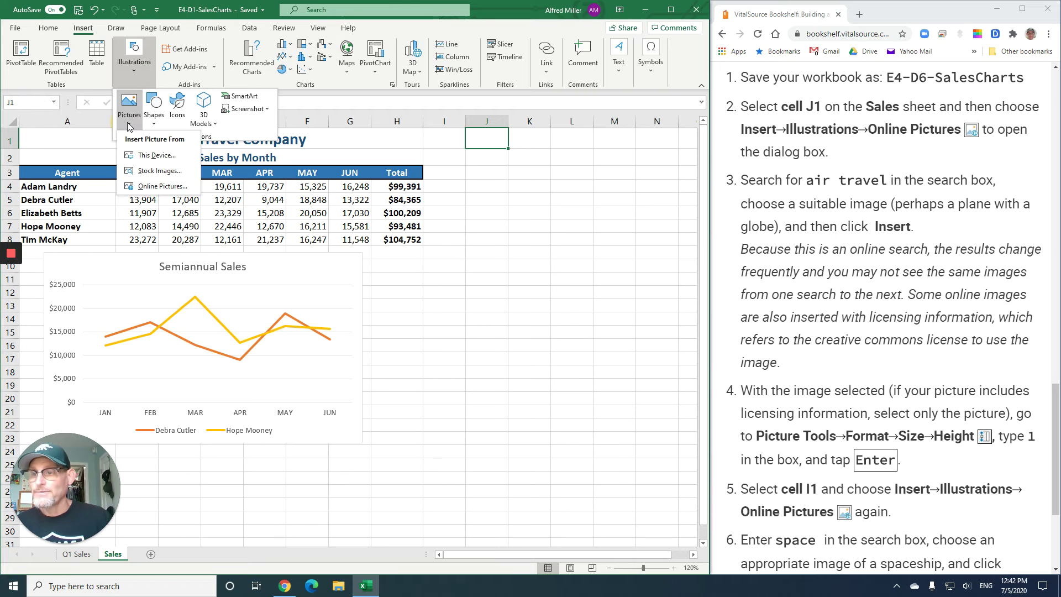
left_click(136, 188)
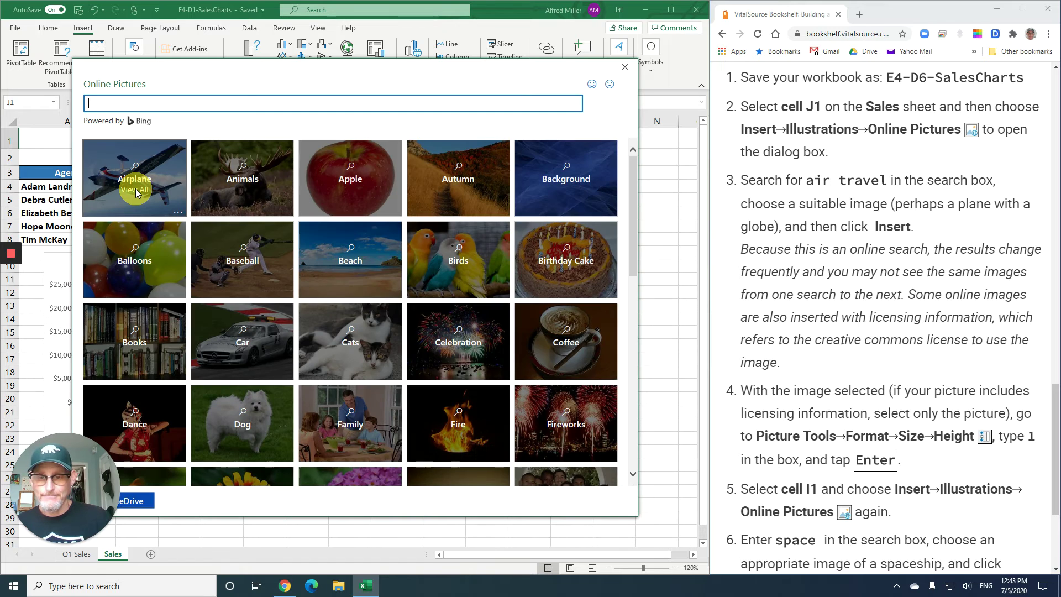
left_click(102, 104)
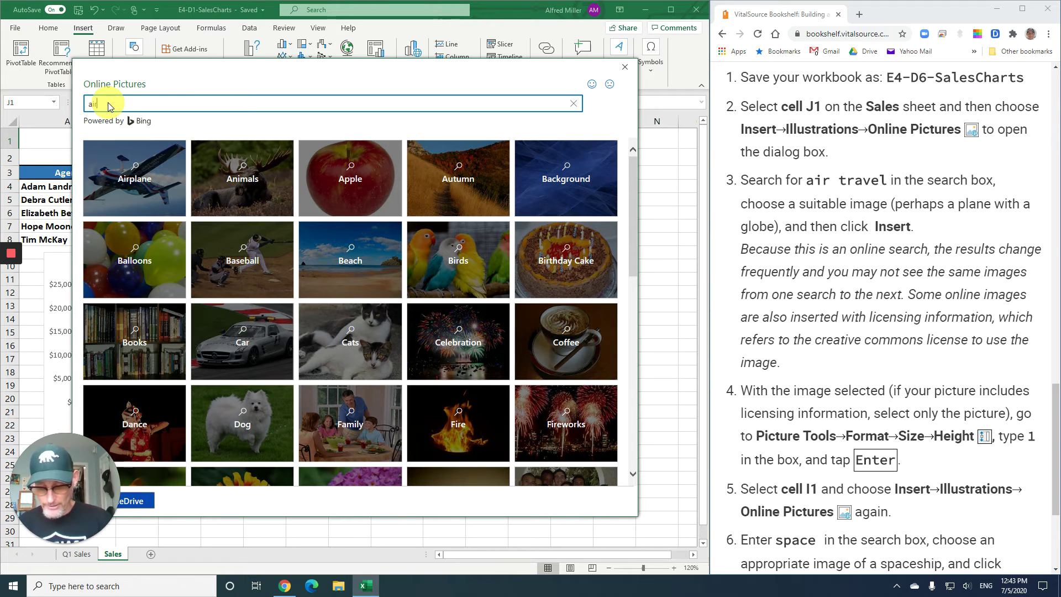
type("air travel")
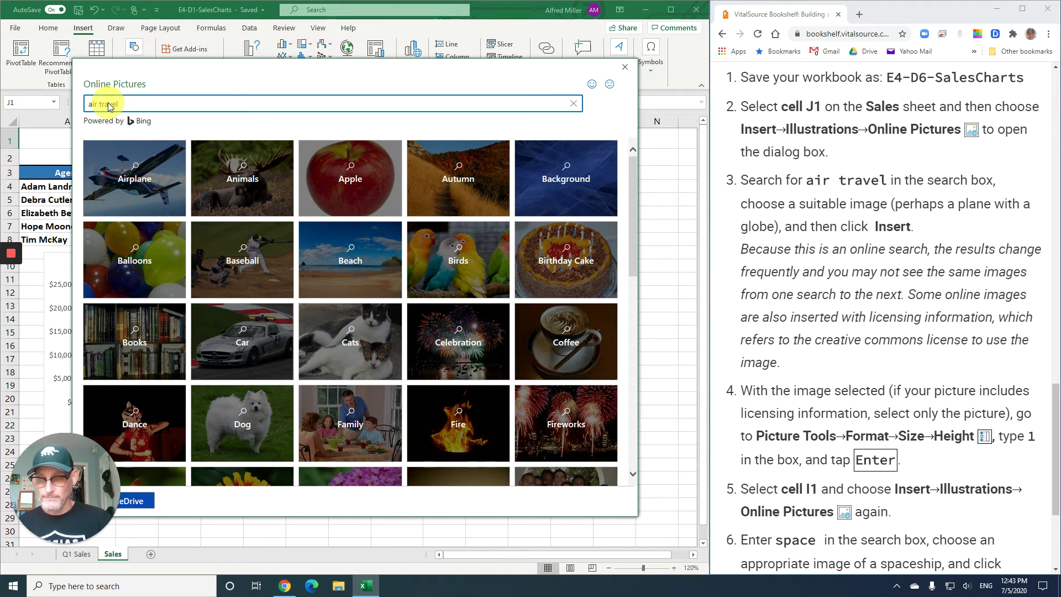
key("Return")
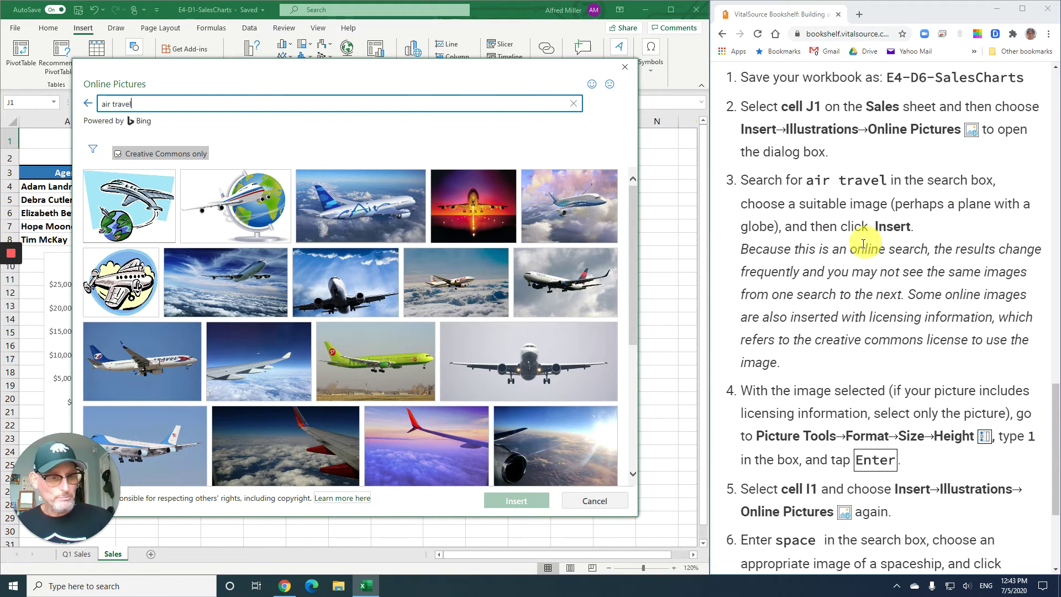
- Choose the clip-art picture of an airplane flying over a small globe on a light blue background from the air travel results
scroll(843, 249, "down", 1)
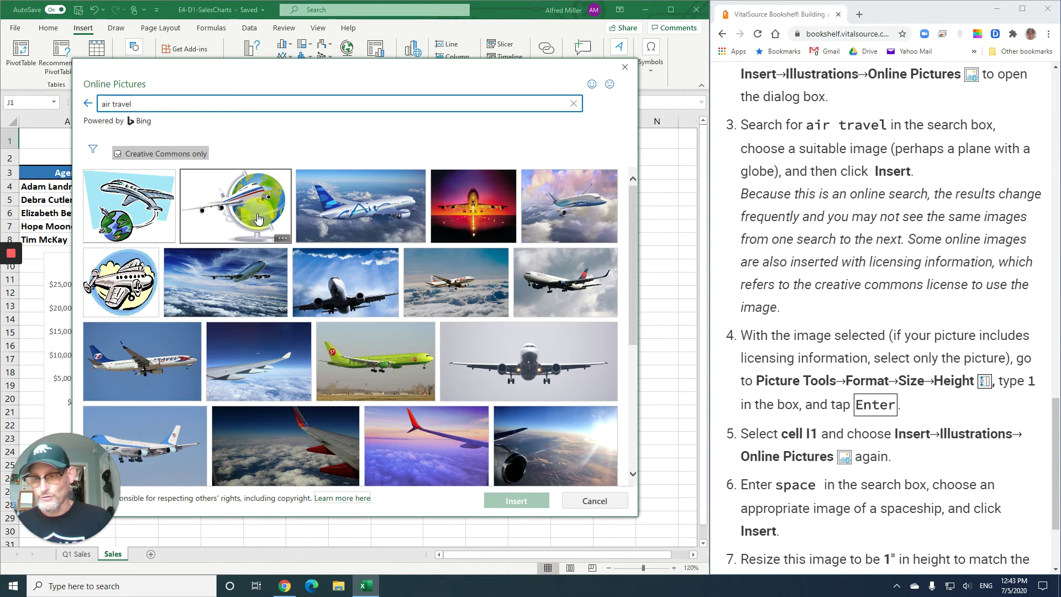
left_click(145, 203)
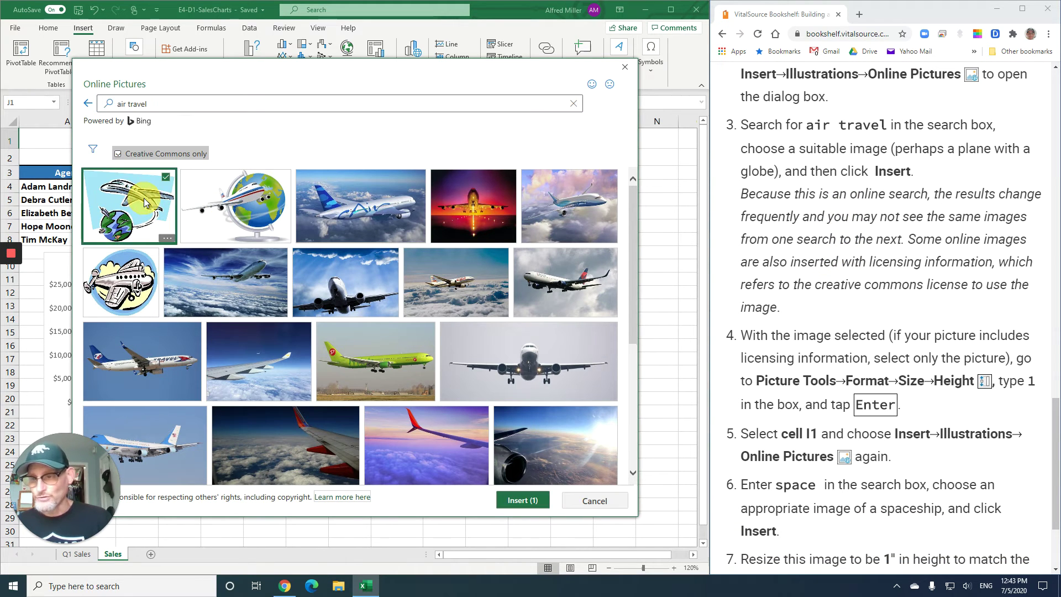
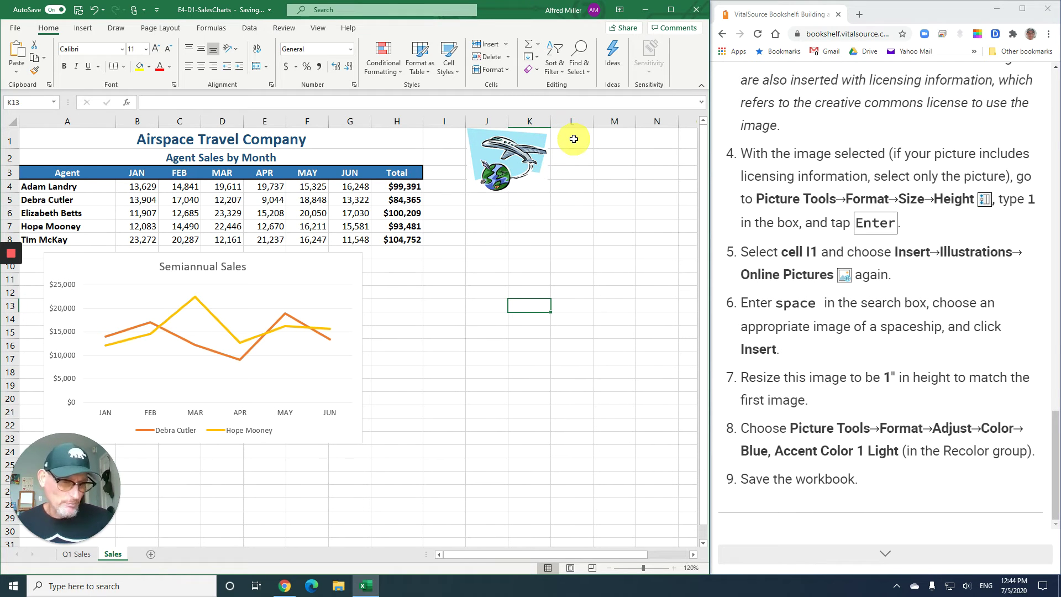
- At cell I1, search Online Pictures for space and insert the upright rocket clip art with the red nose and fins
left_click(448, 138)
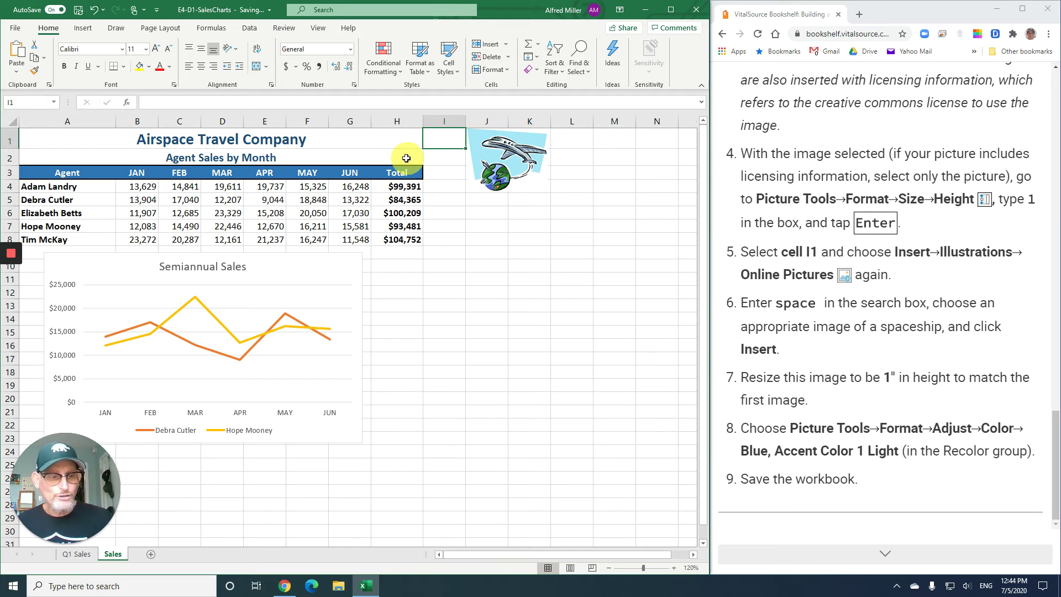
left_click(88, 29)
left_click(135, 71)
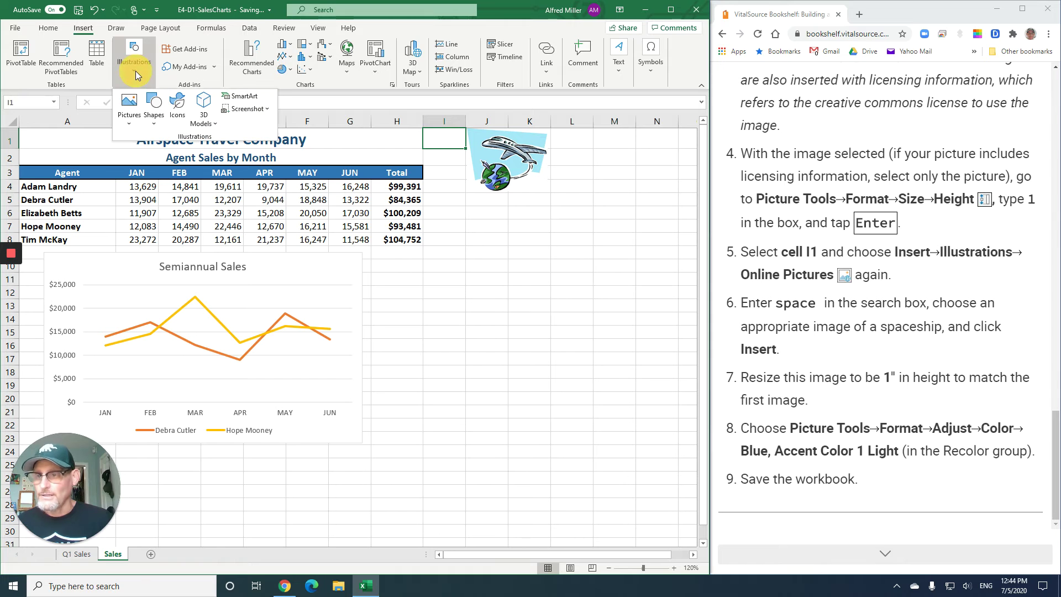
left_click(128, 117)
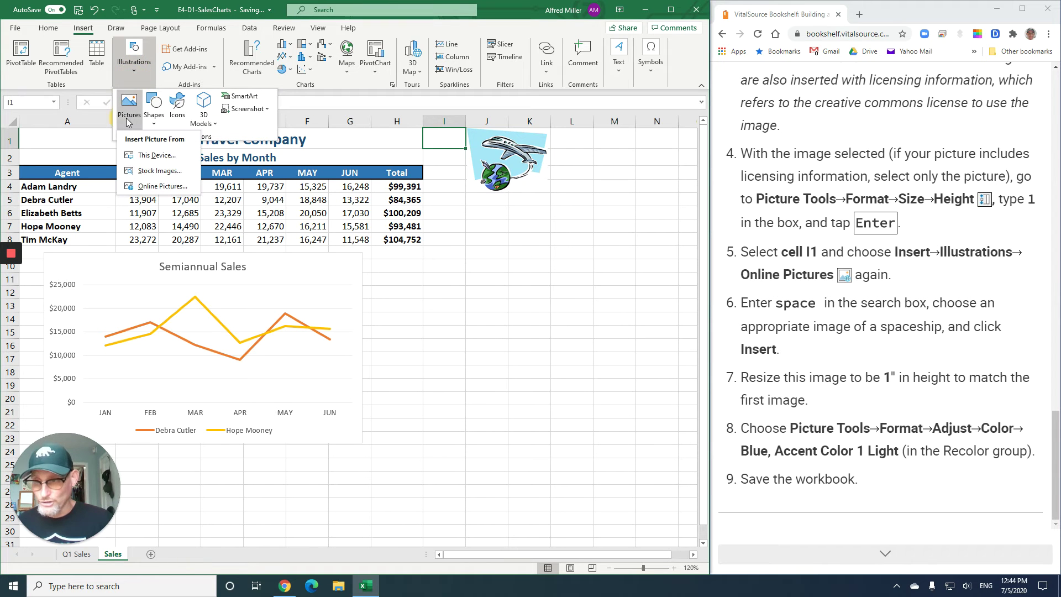
left_click(152, 186)
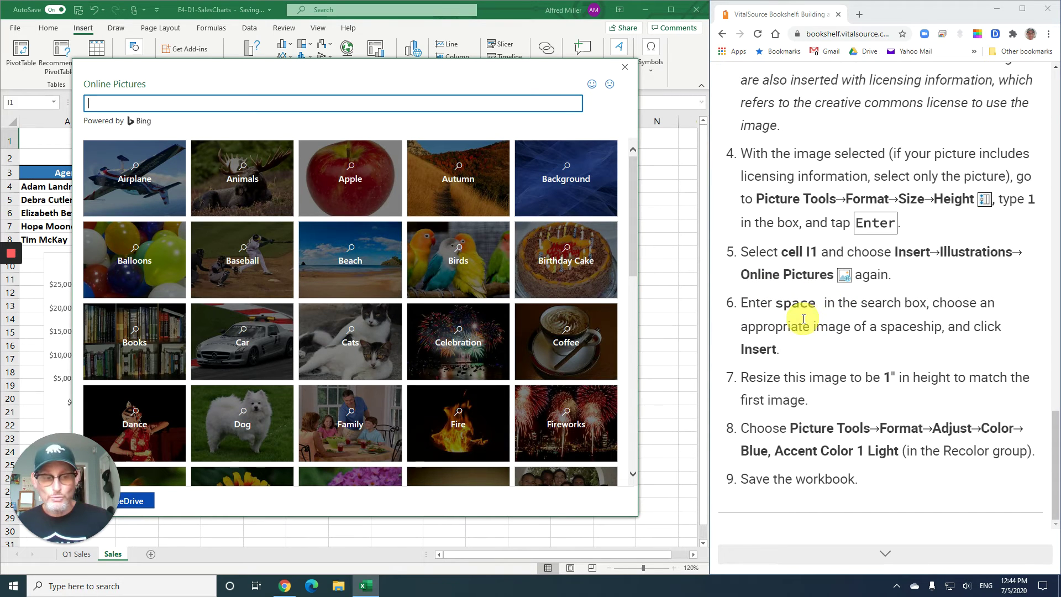
type("s")
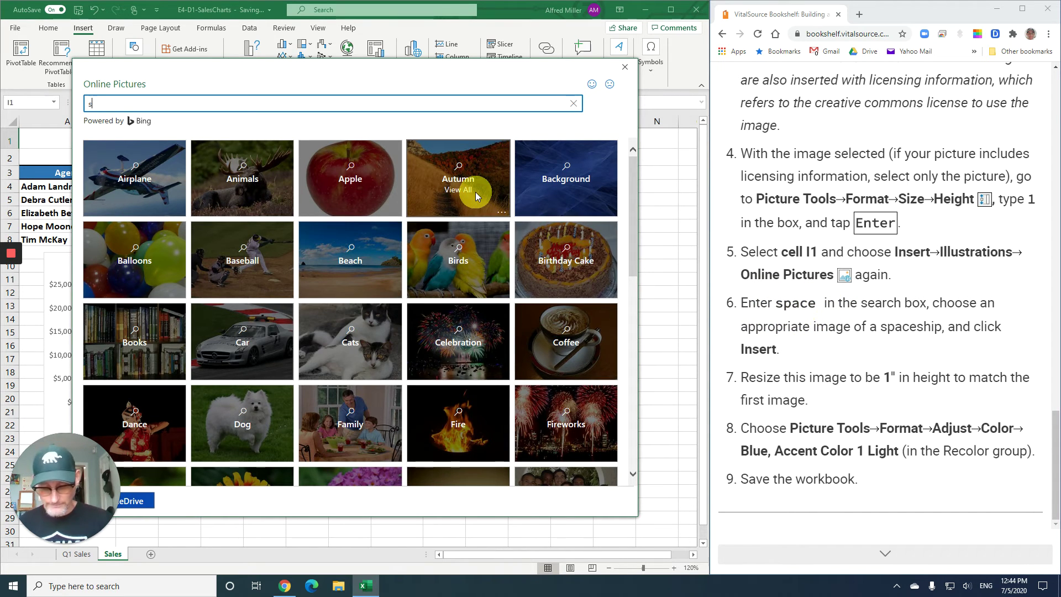
type("pace")
key("Return")
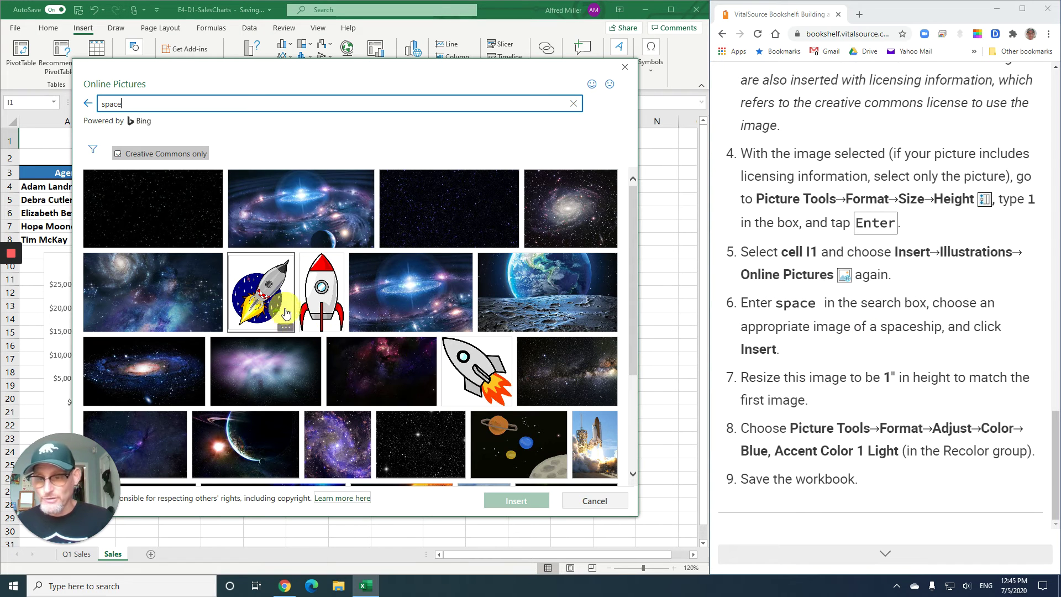
left_click(316, 290)
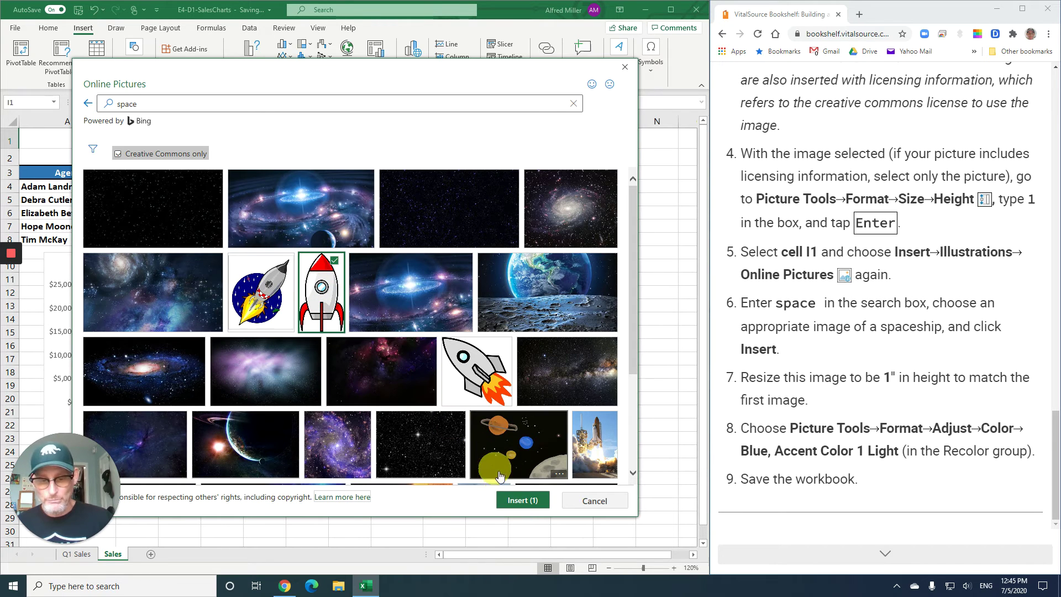
left_click(529, 511)
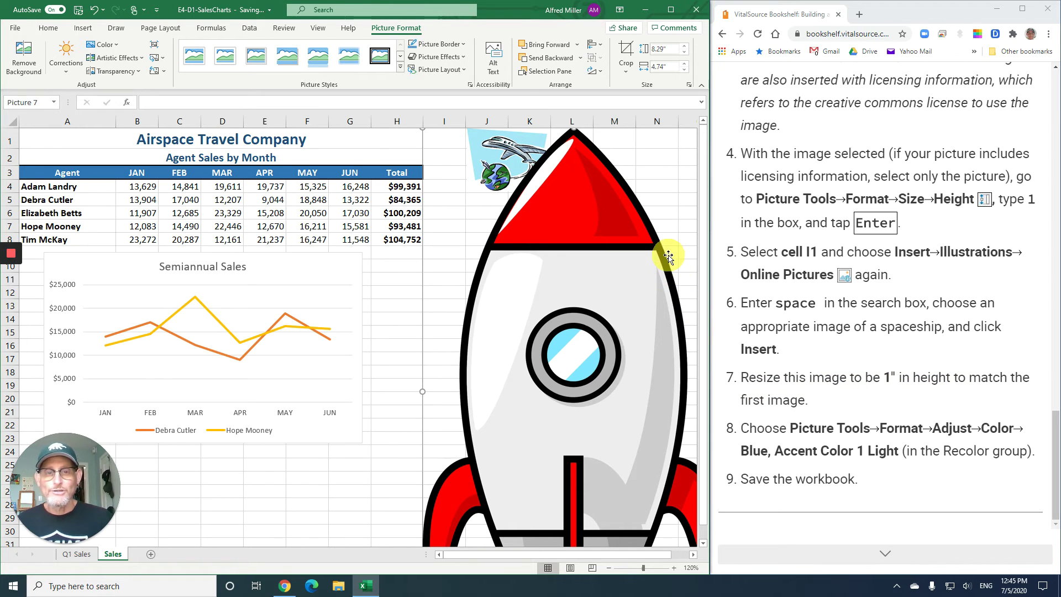
- Set the height of the inserted rocket picture to 1 inch
left_click(575, 197)
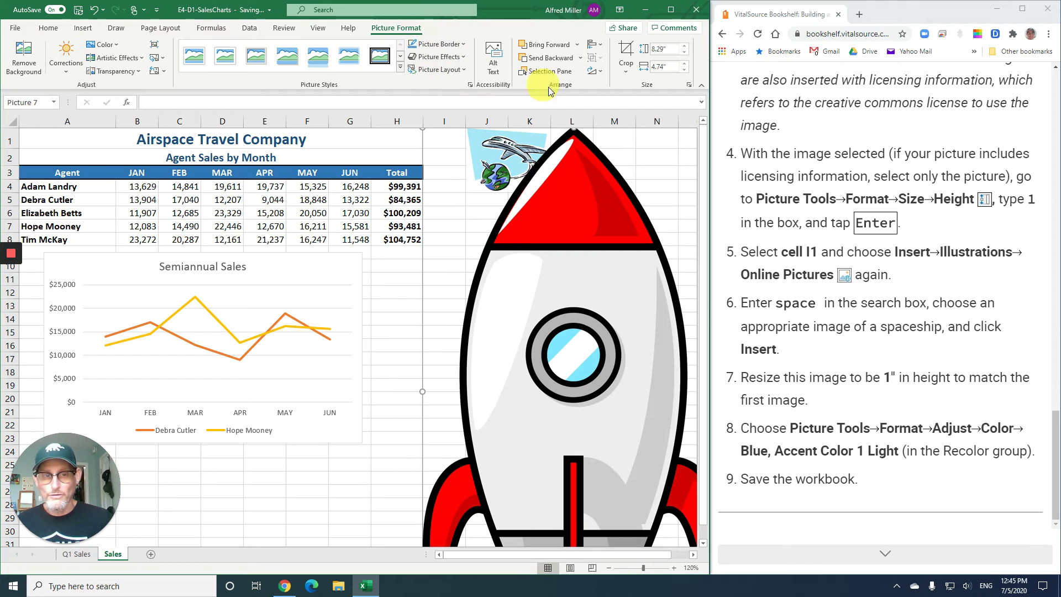
left_click(667, 48)
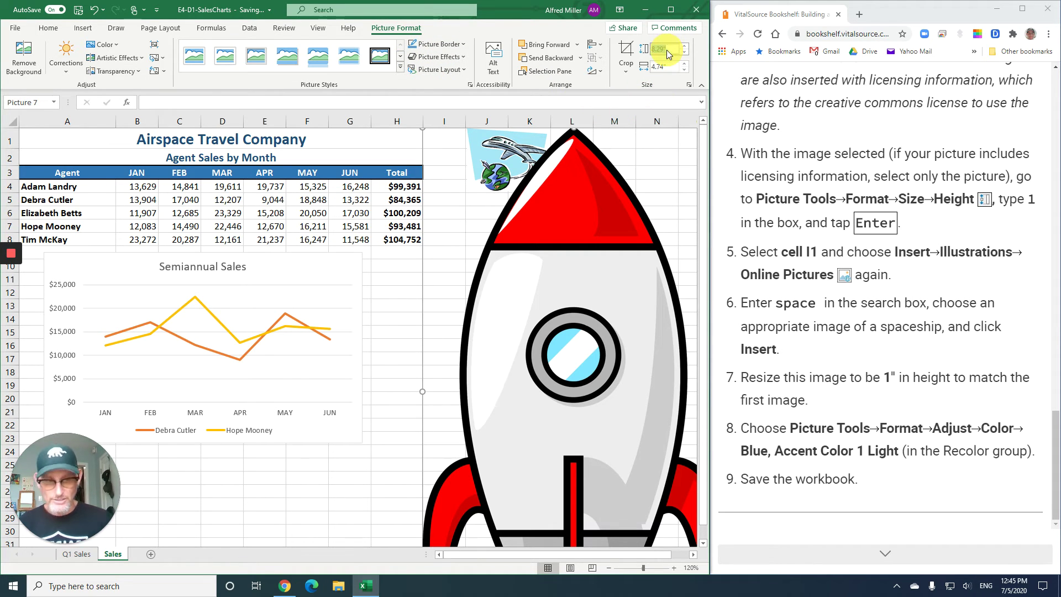
type("1")
key("Return")
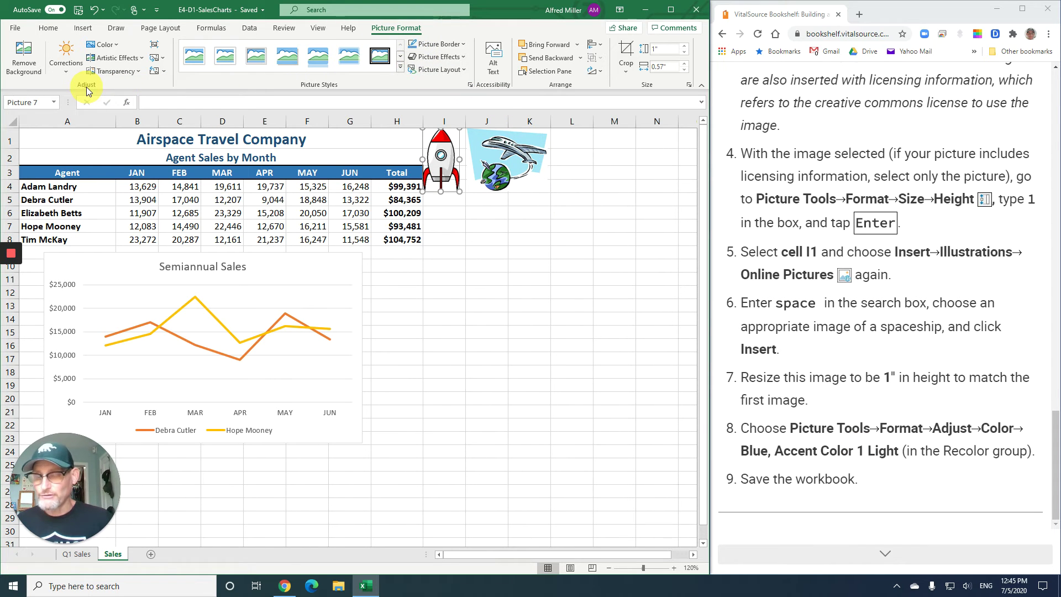
- Recolor the rocket picture with Blue, Accent Color 1 Light and save the workbook
left_click(111, 44)
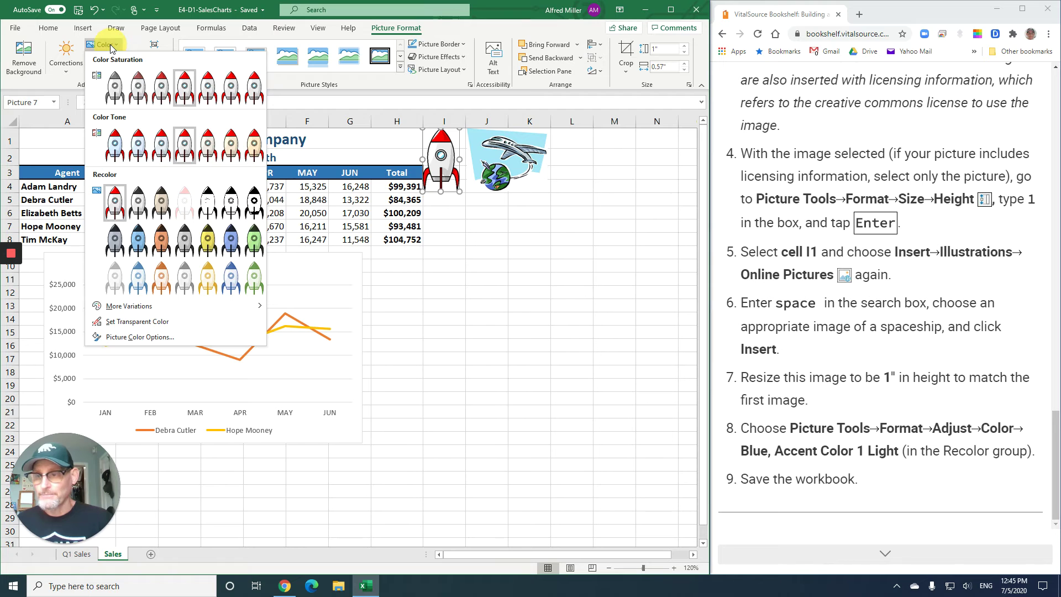
left_click(138, 276)
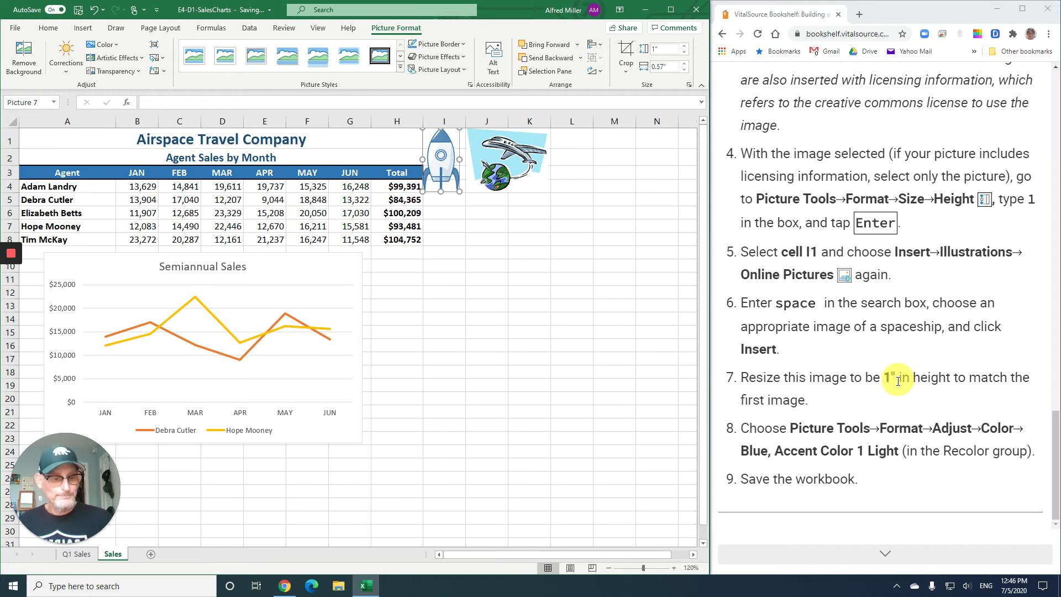
left_click(80, 11)
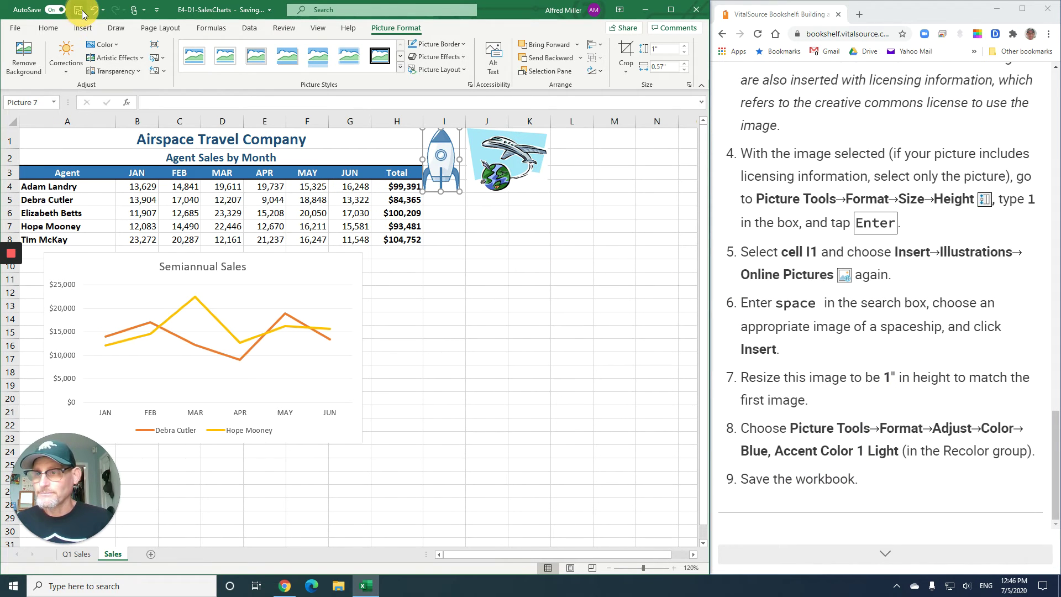
- Go to the textbook's next section, Conditional Formatting, and read through its explanation and examples to the E4-D7 exercise steps
left_click(885, 553)
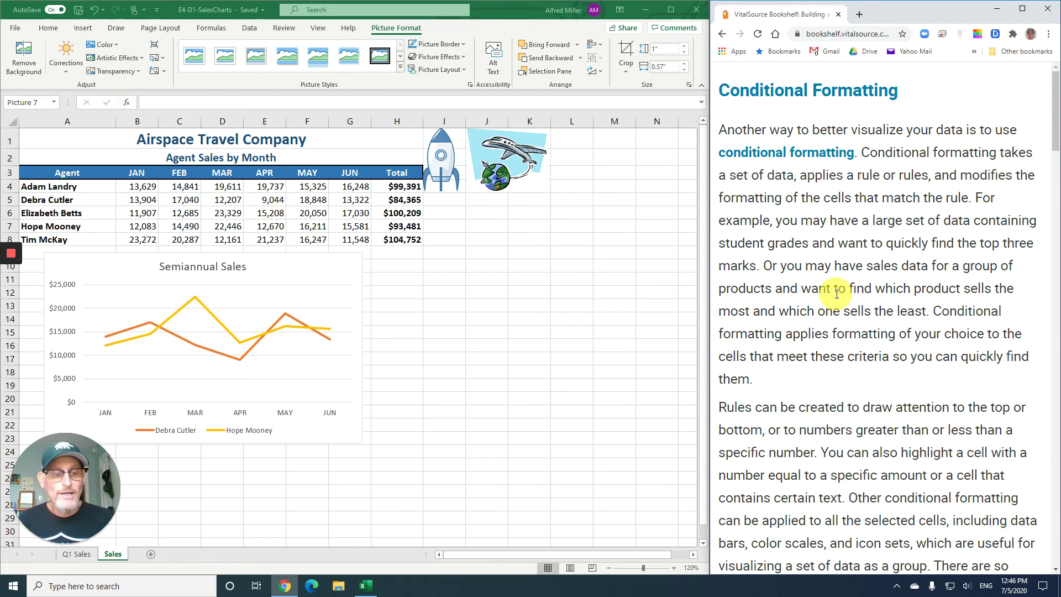
scroll(837, 295, "down", 2)
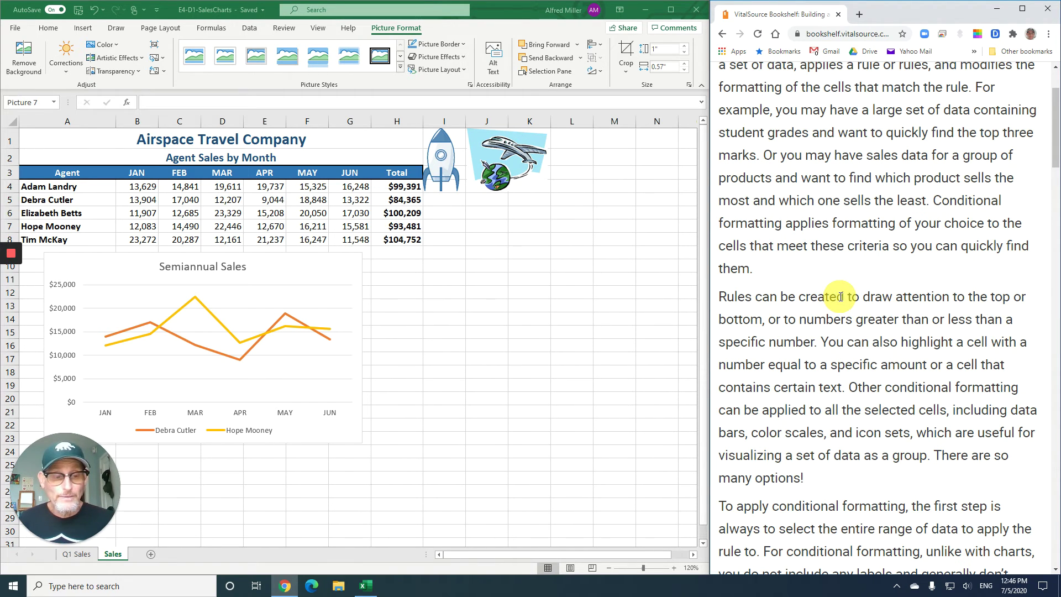
scroll(840, 297, "down", 3)
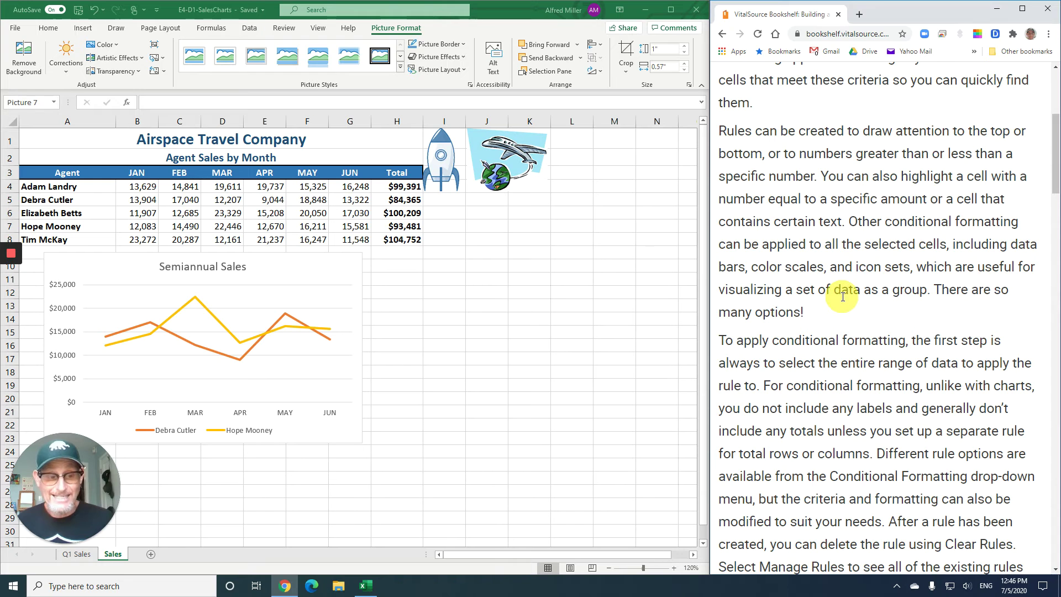
scroll(844, 297, "down", 4)
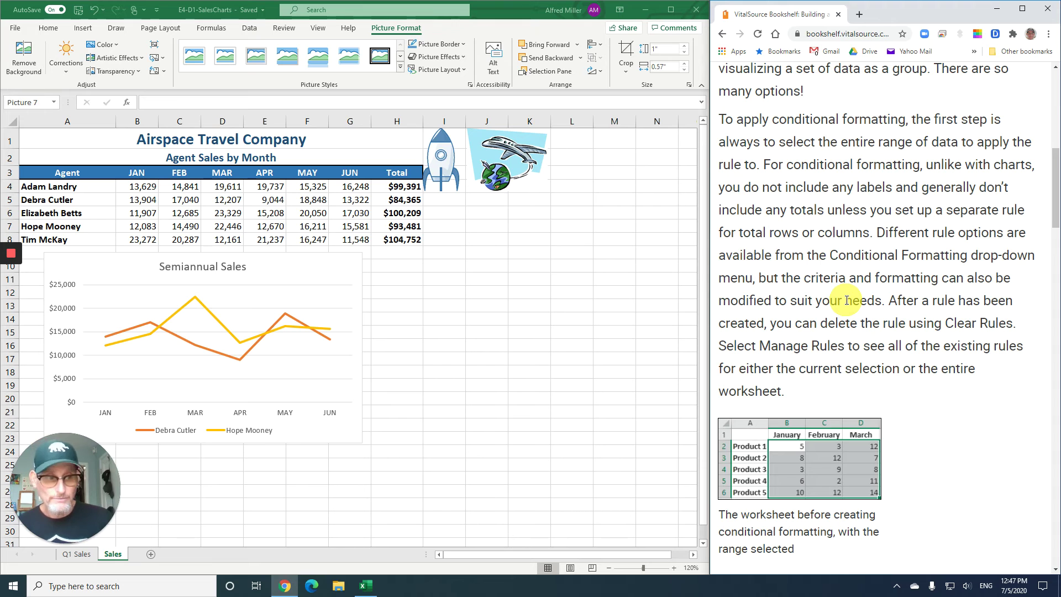
scroll(847, 299, "down", 1)
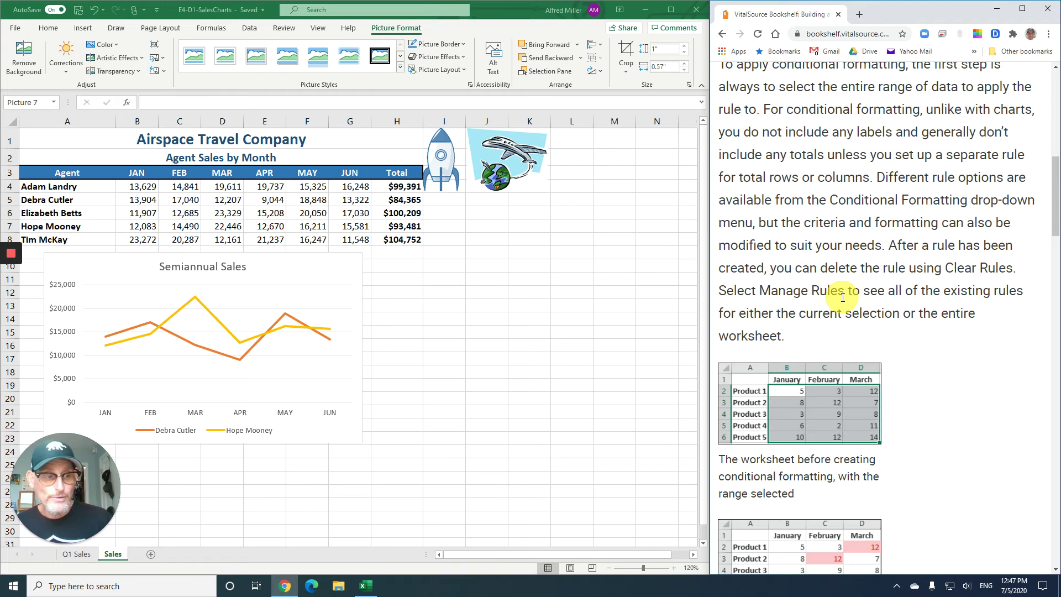
scroll(843, 298, "down", 4)
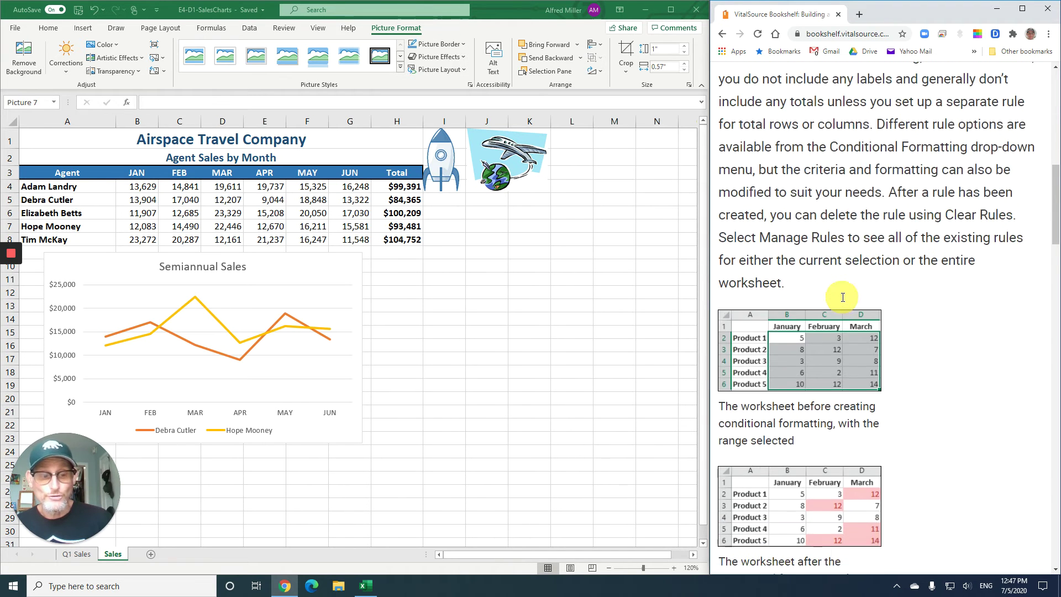
scroll(858, 260, "down", 1)
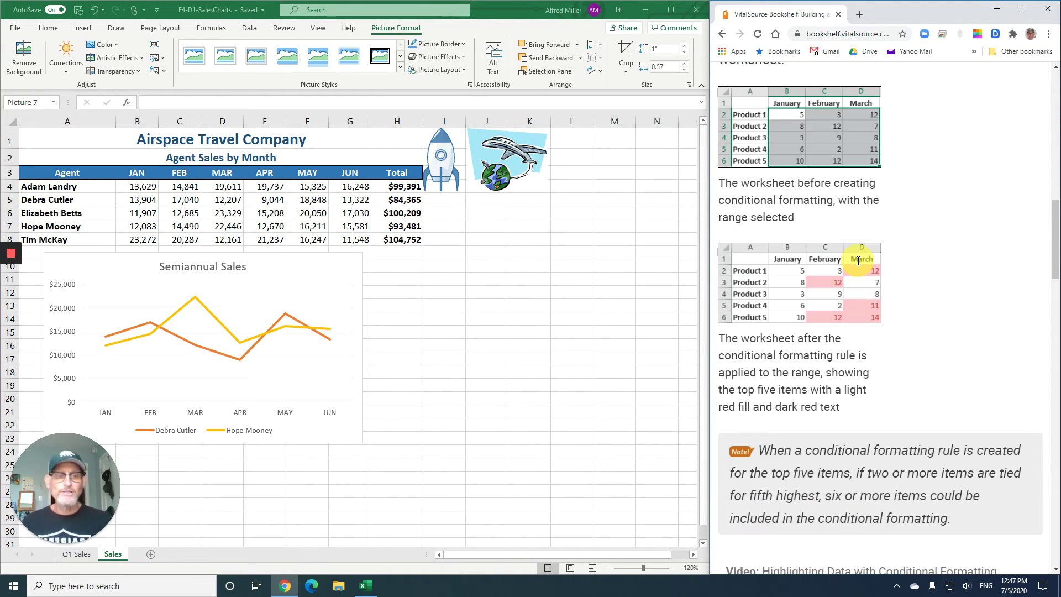
scroll(822, 186, "up", 1)
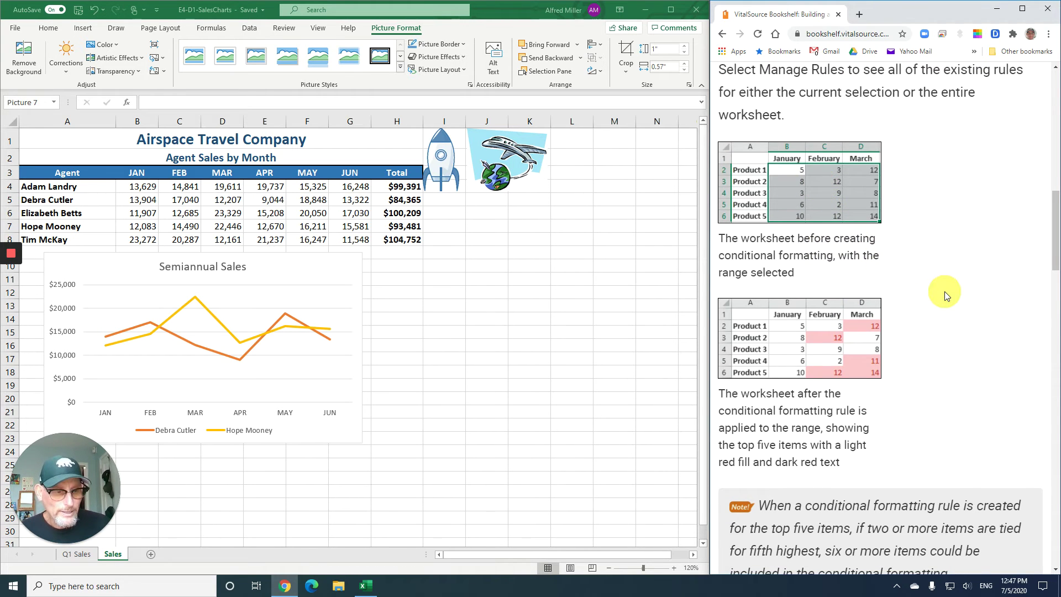
scroll(944, 291, "up", 1)
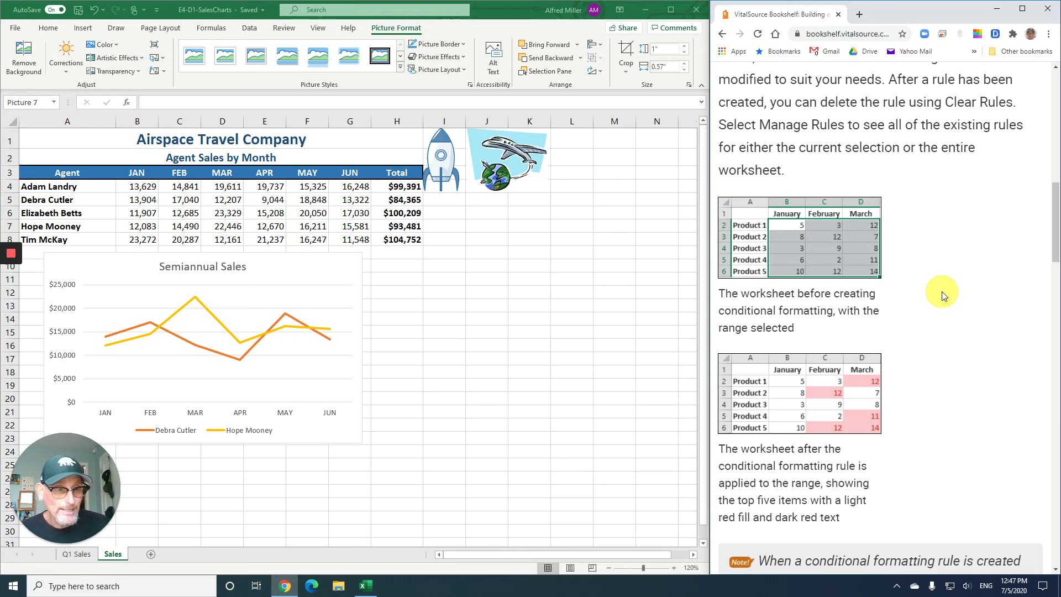
scroll(942, 291, "up", 1)
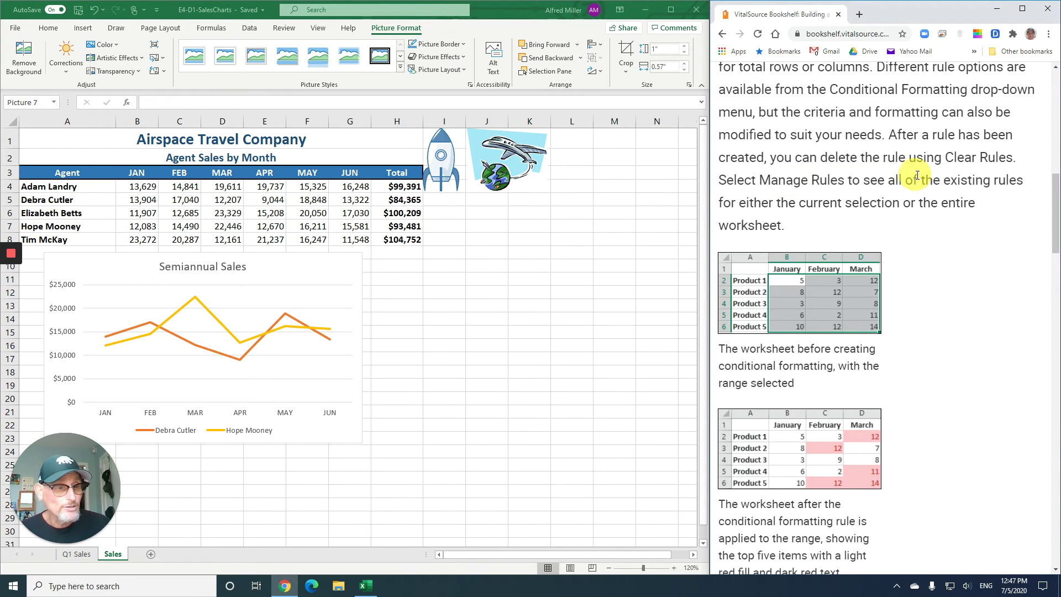
scroll(824, 211, "up", 2)
scroll(824, 211, "down", 3)
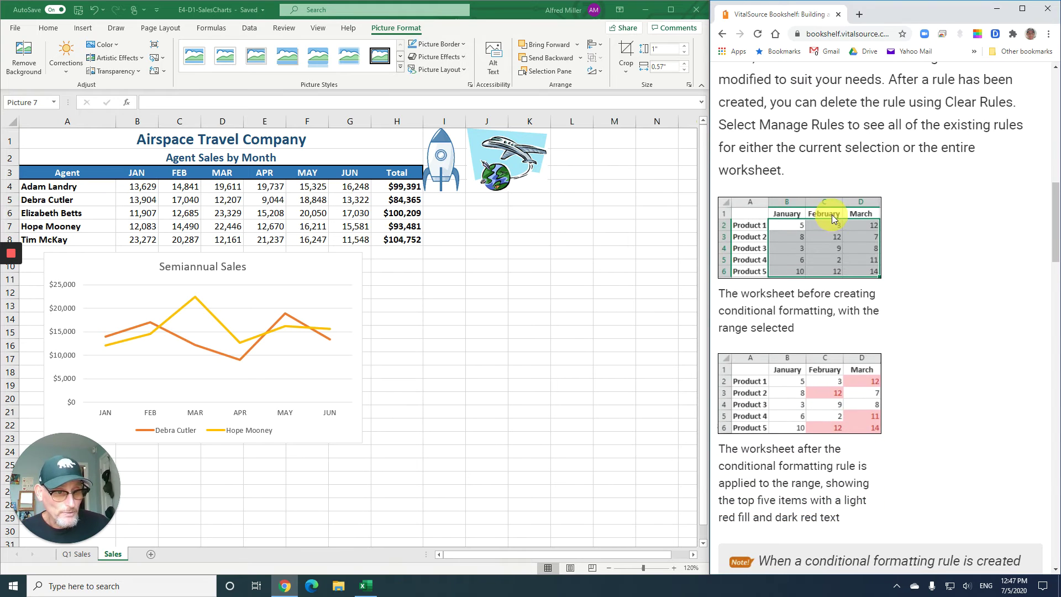
scroll(832, 218, "down", 3)
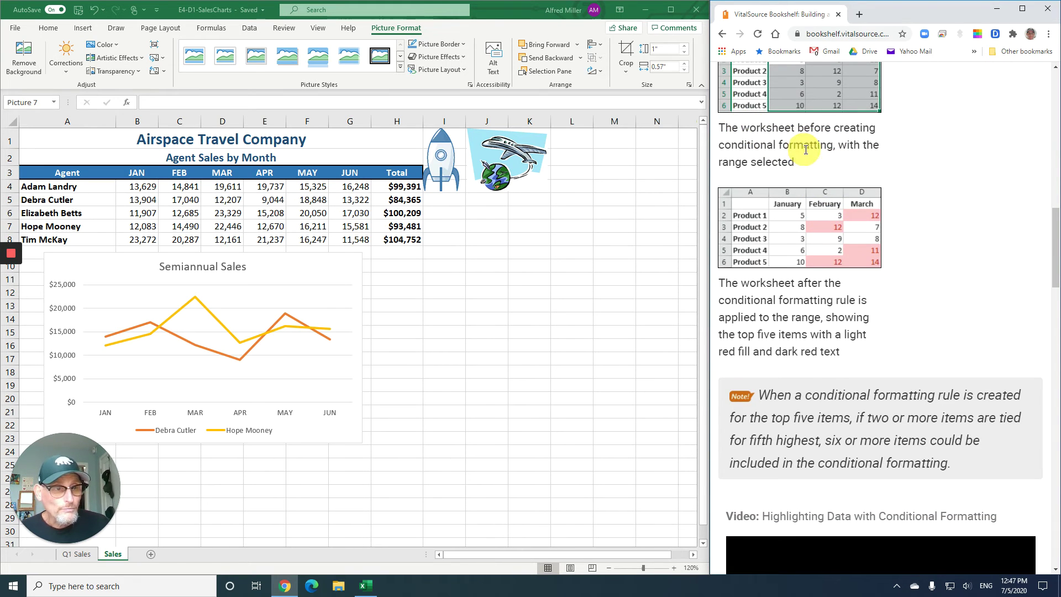
scroll(806, 150, "up", 1)
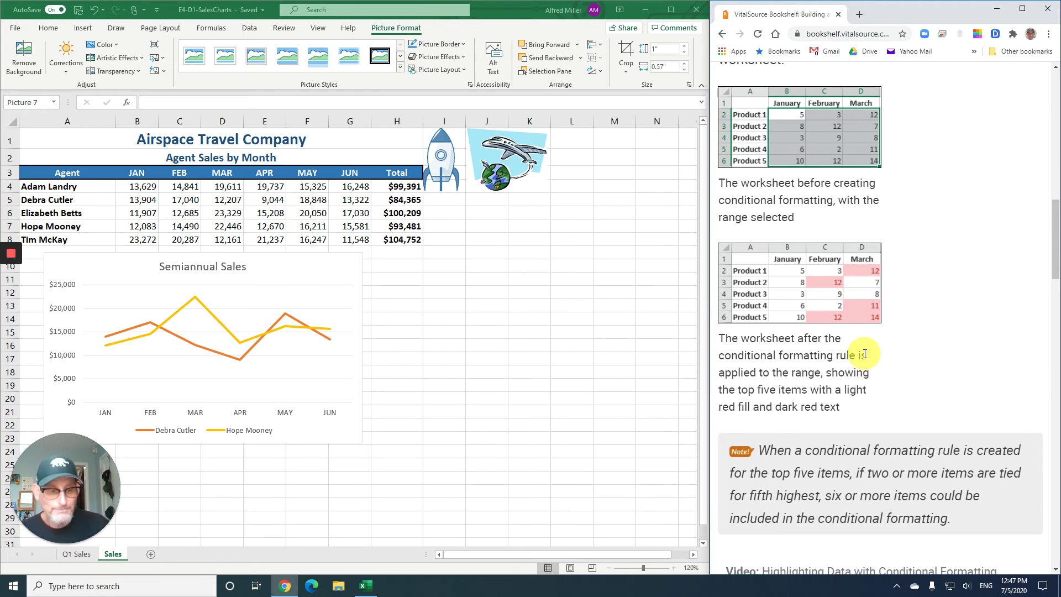
scroll(866, 353, "down", 4)
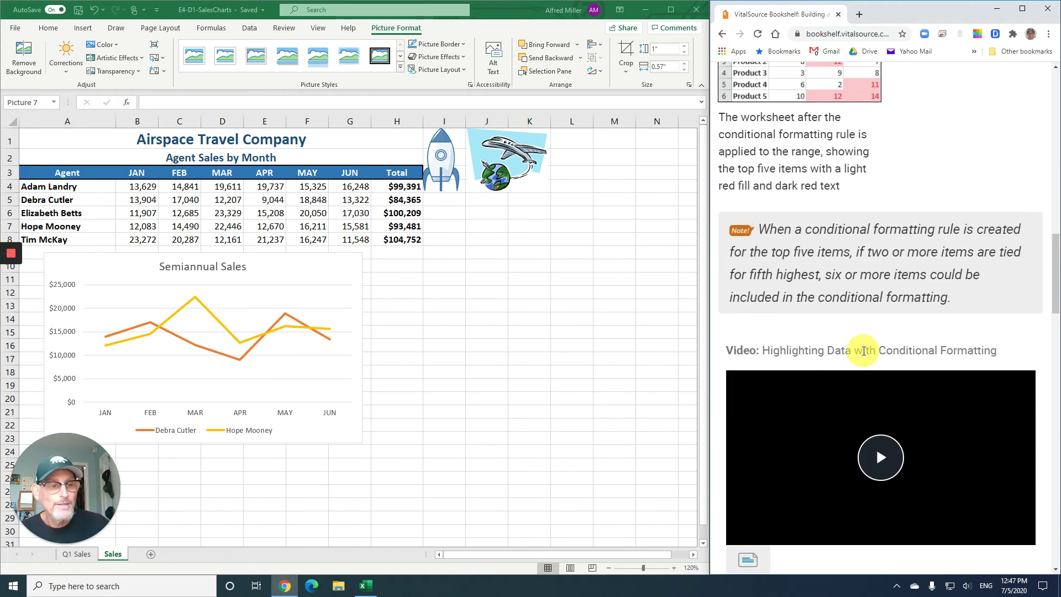
scroll(864, 351, "down", 1)
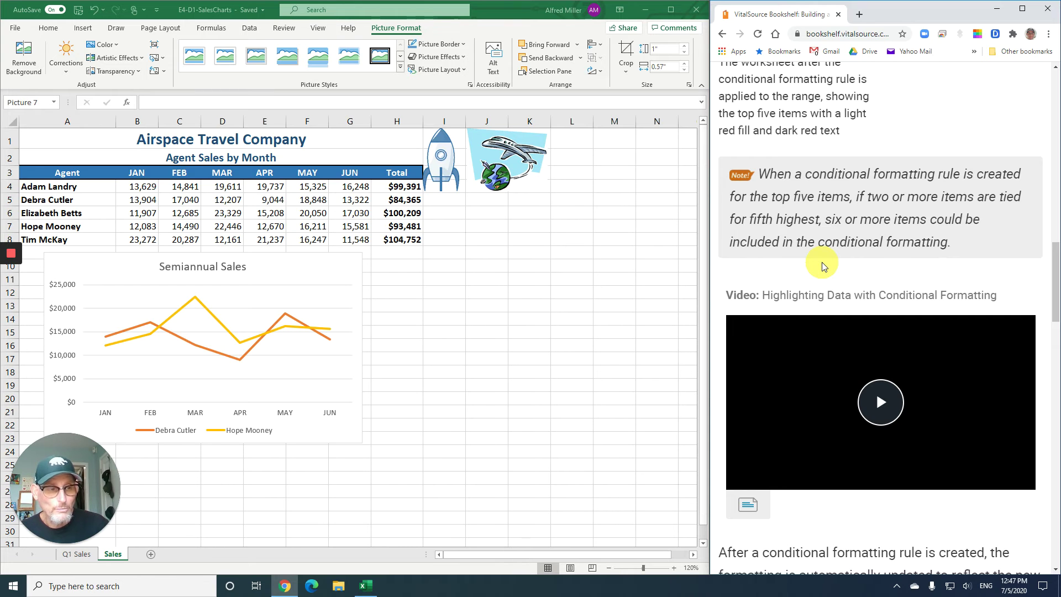
scroll(823, 260, "down", 3)
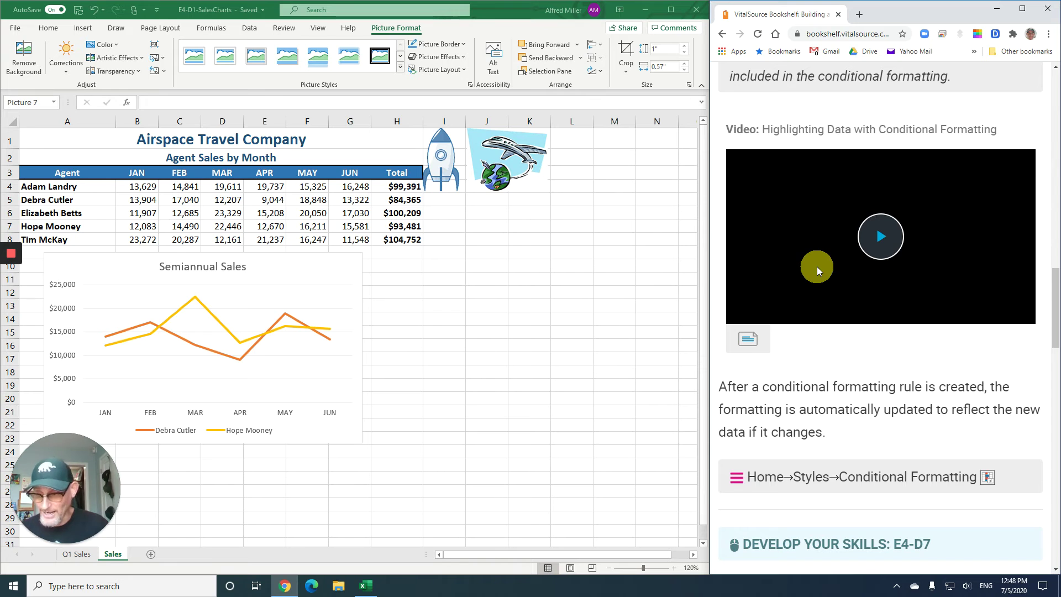
scroll(815, 265, "down", 3)
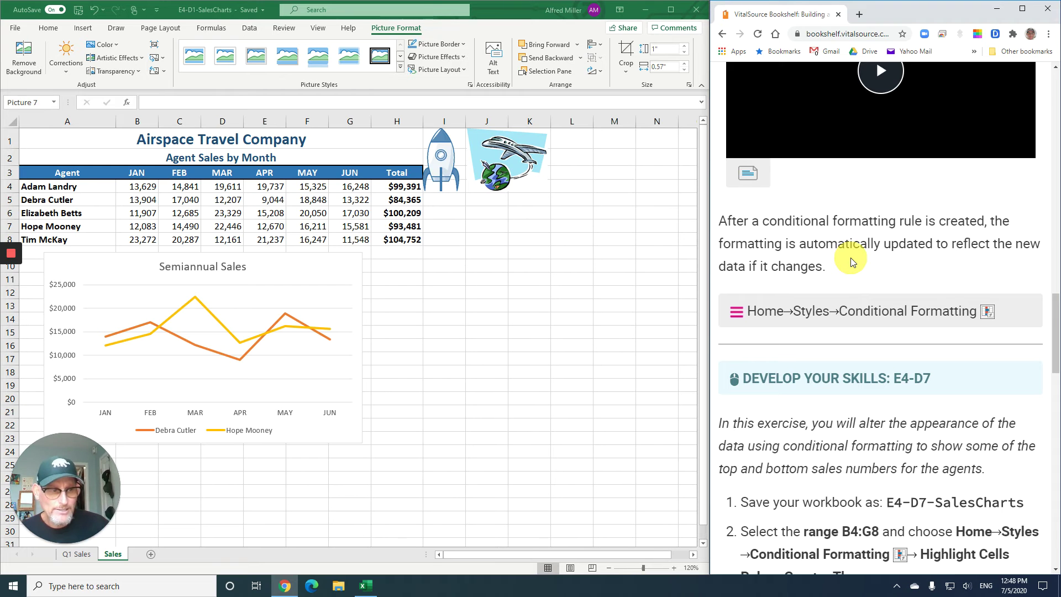
scroll(851, 258, "down", 2)
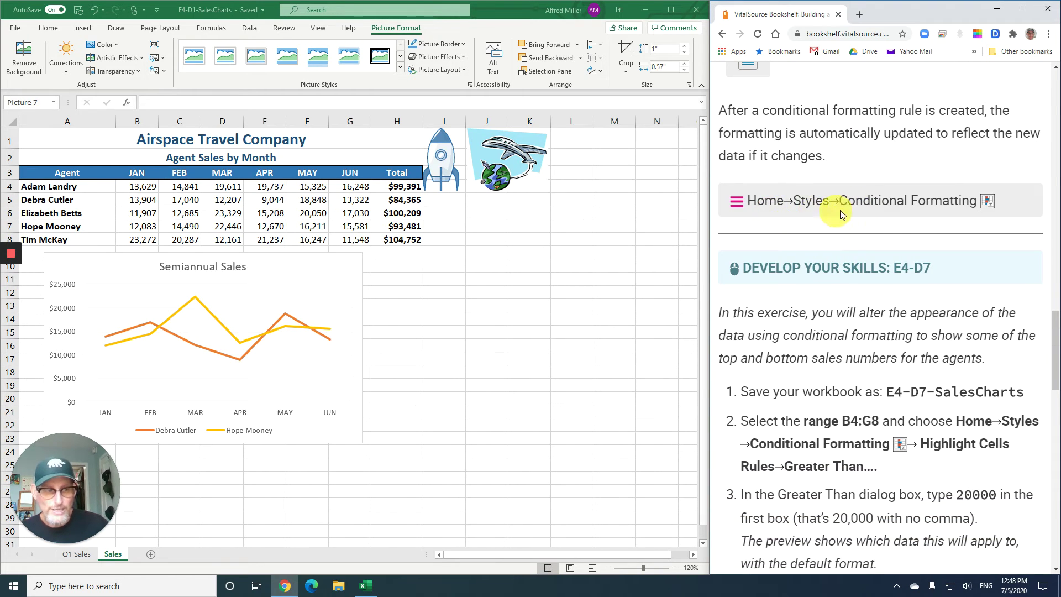
- Highlight the monthly sales in B4:G8 that are greater than 20000 with Light Red Fill with Dark Red Text
scroll(889, 263, "down", 1)
scroll(889, 263, "down", 1)
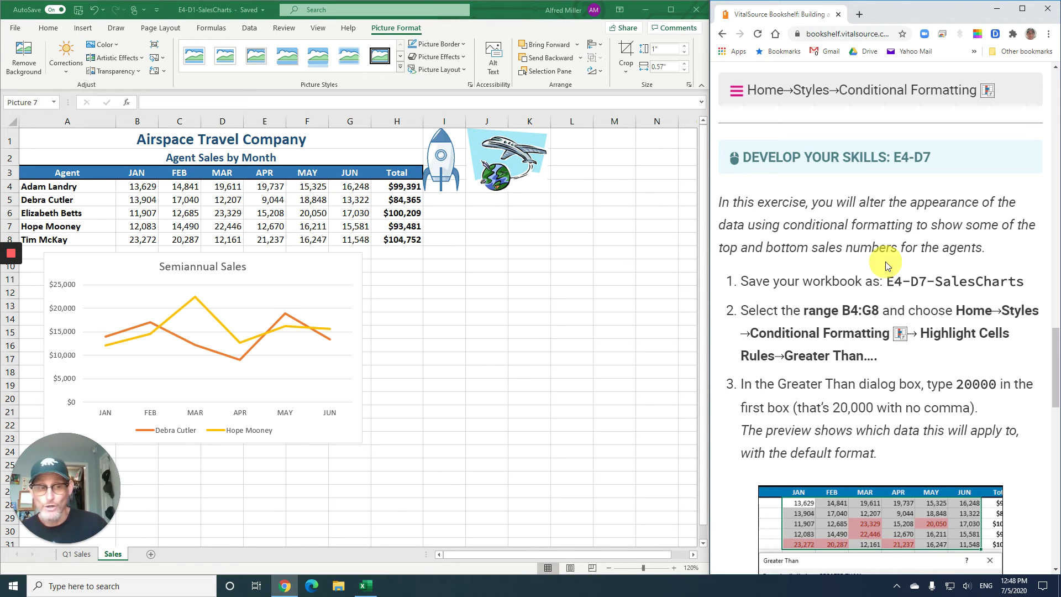
scroll(877, 261, "down", 1)
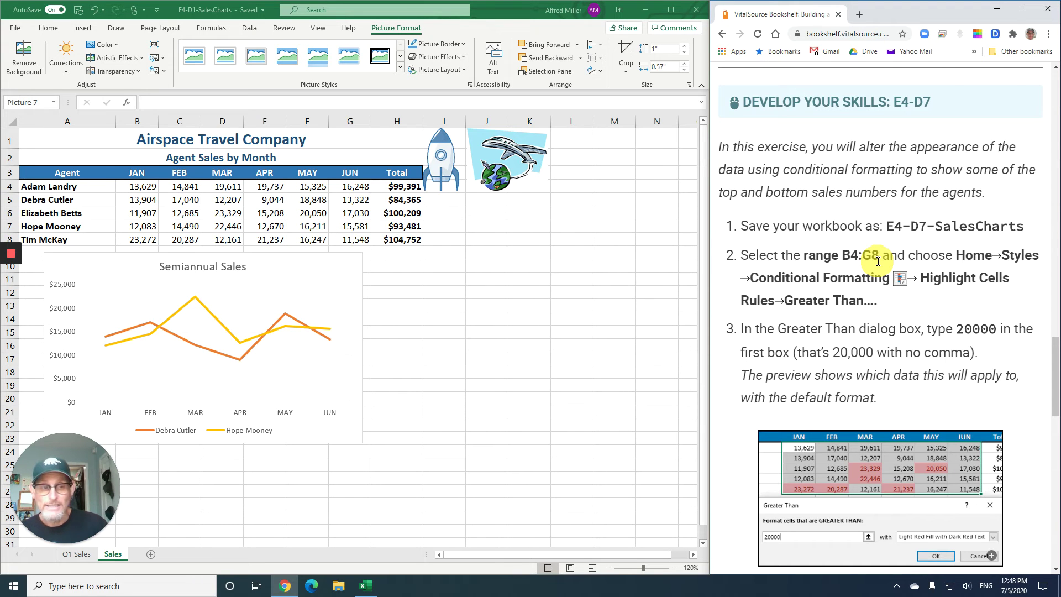
scroll(877, 261, "down", 1)
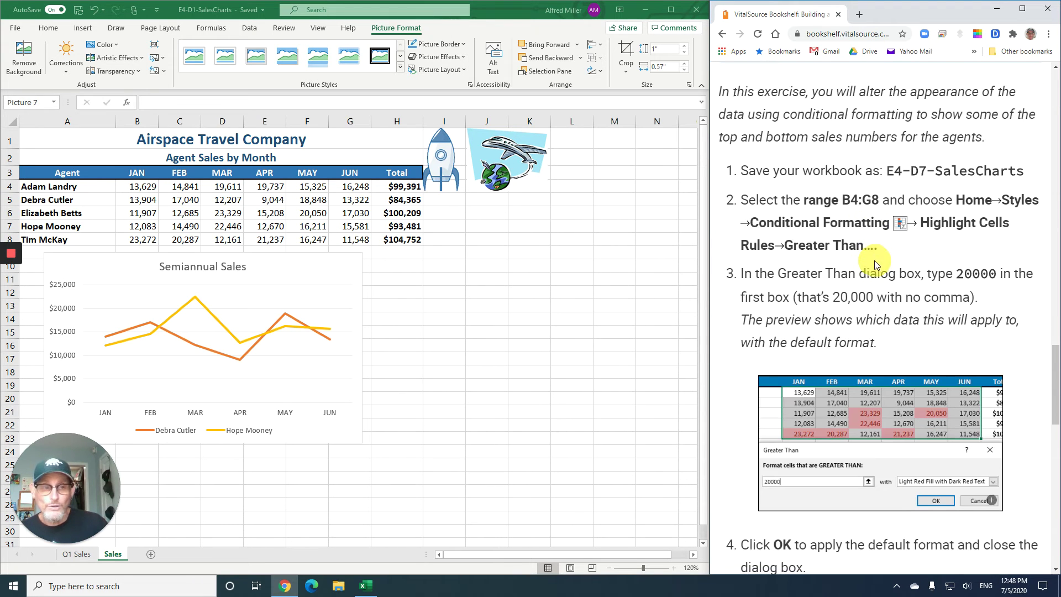
scroll(875, 260, "down", 1)
scroll(875, 261, "down", 1)
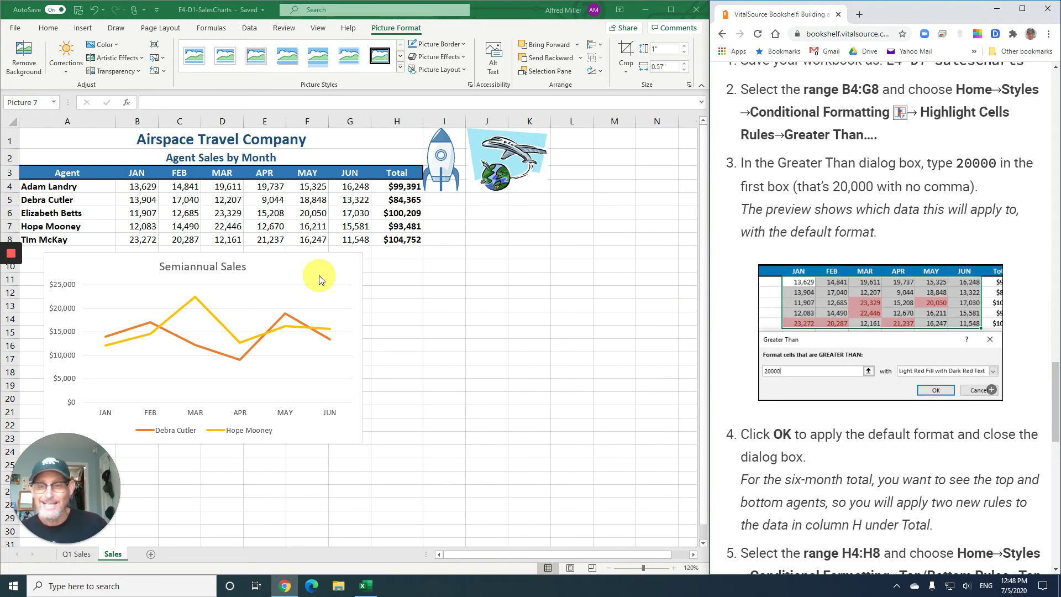
left_click_drag(138, 187, 339, 239)
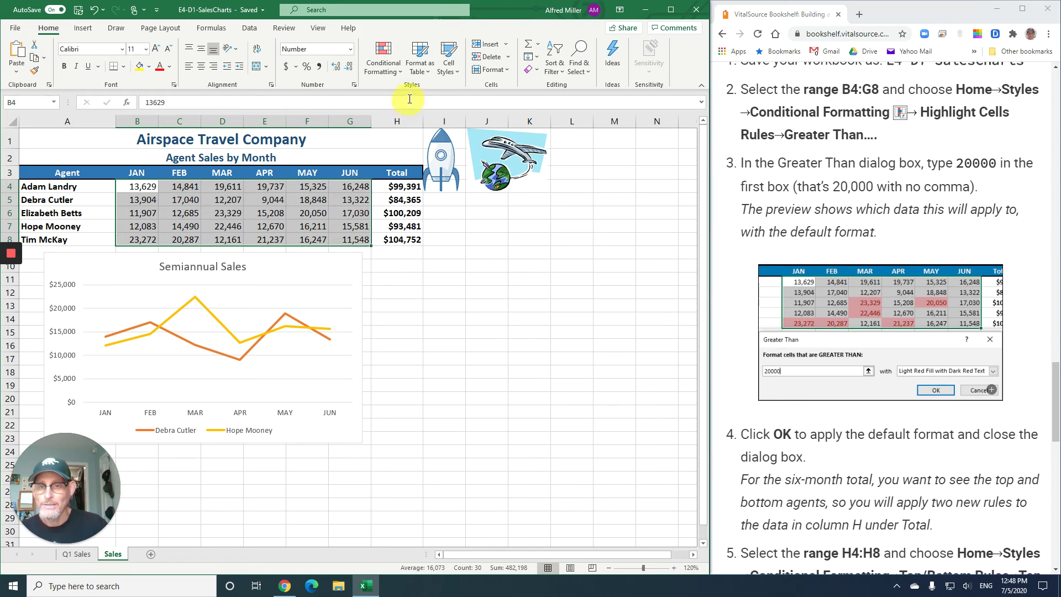
left_click(384, 71)
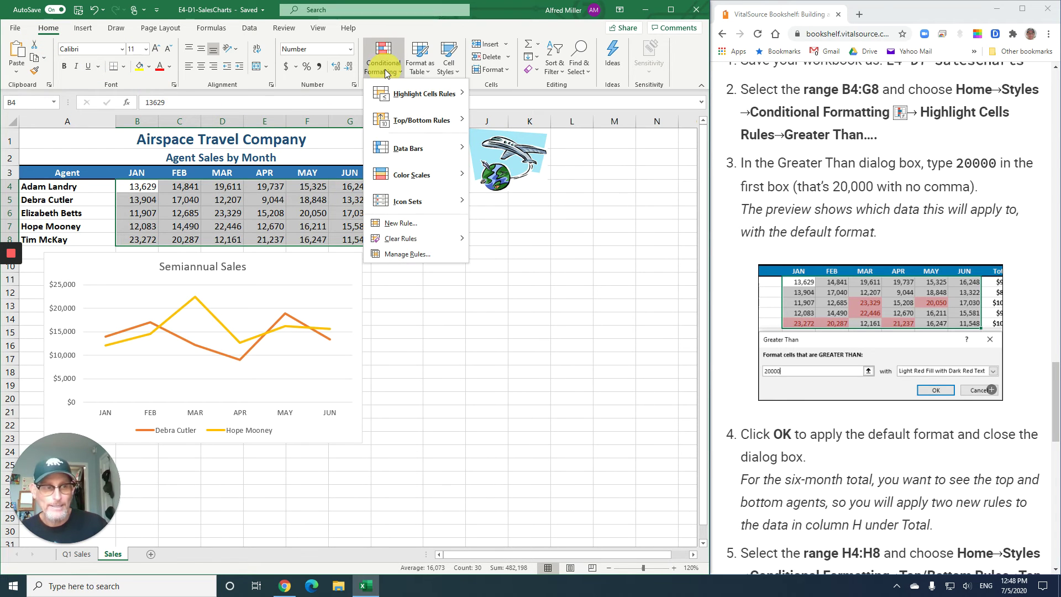
mouse_move(395, 92)
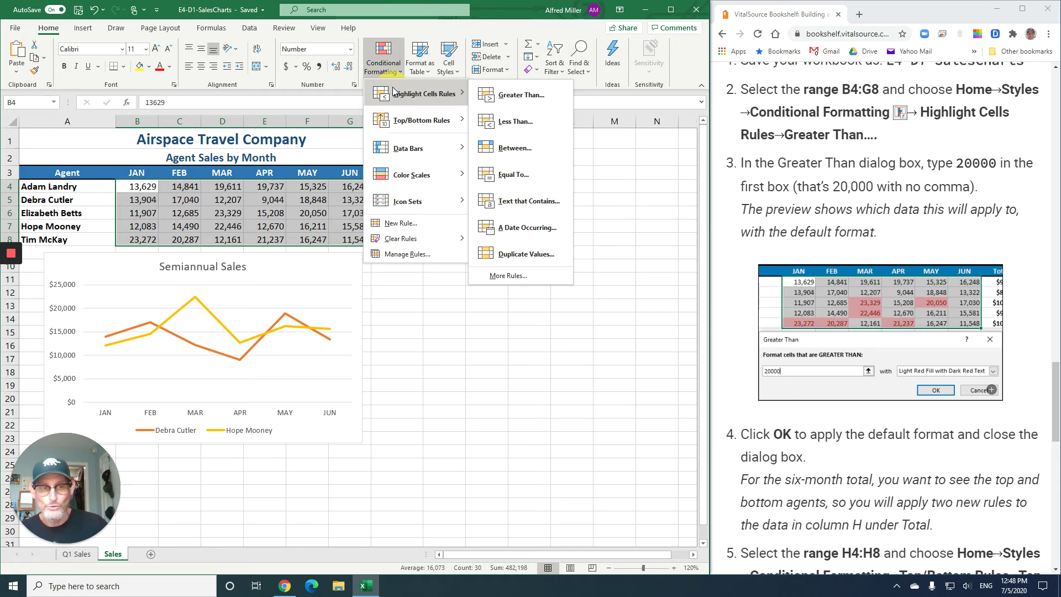
left_click(522, 100)
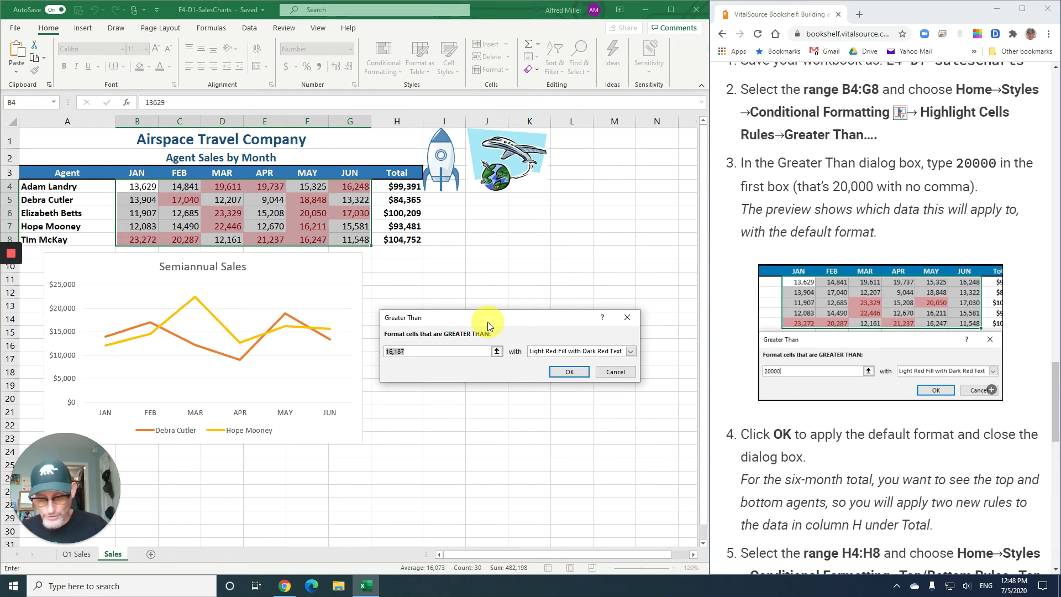
type("20000")
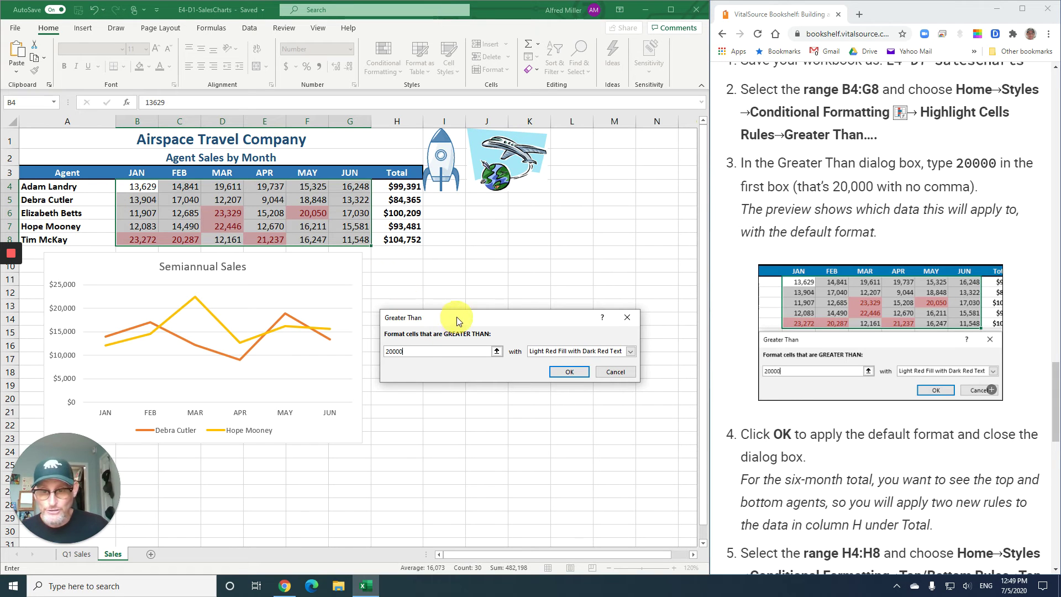
left_click_drag(456, 321, 390, 257)
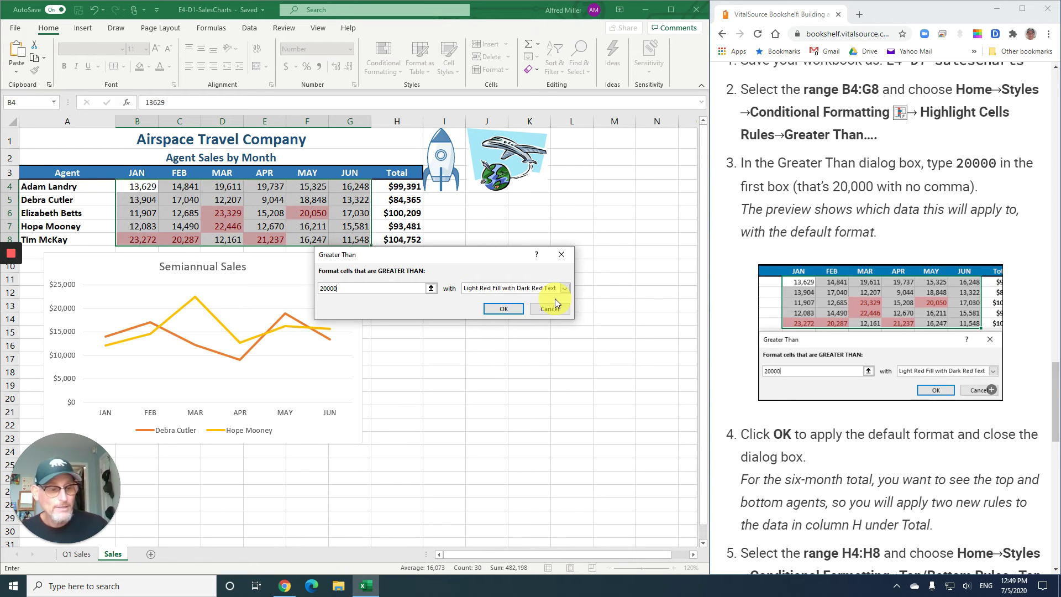
left_click(510, 308)
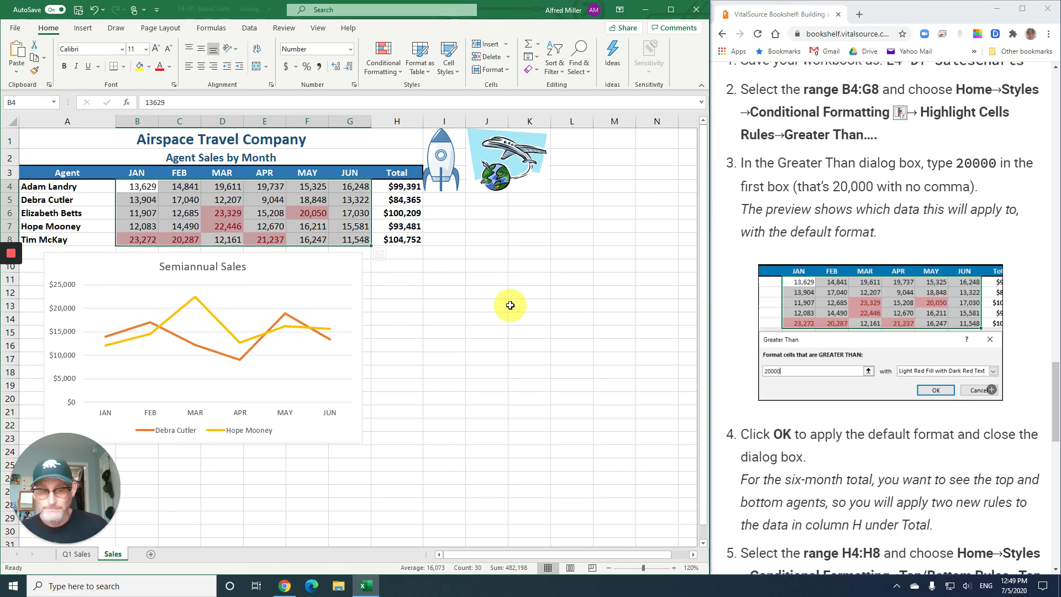
- Create a Top 10 Items conditional formatting rule for totals H4:H8 and set its rank count to 1
scroll(798, 403, "down", 2)
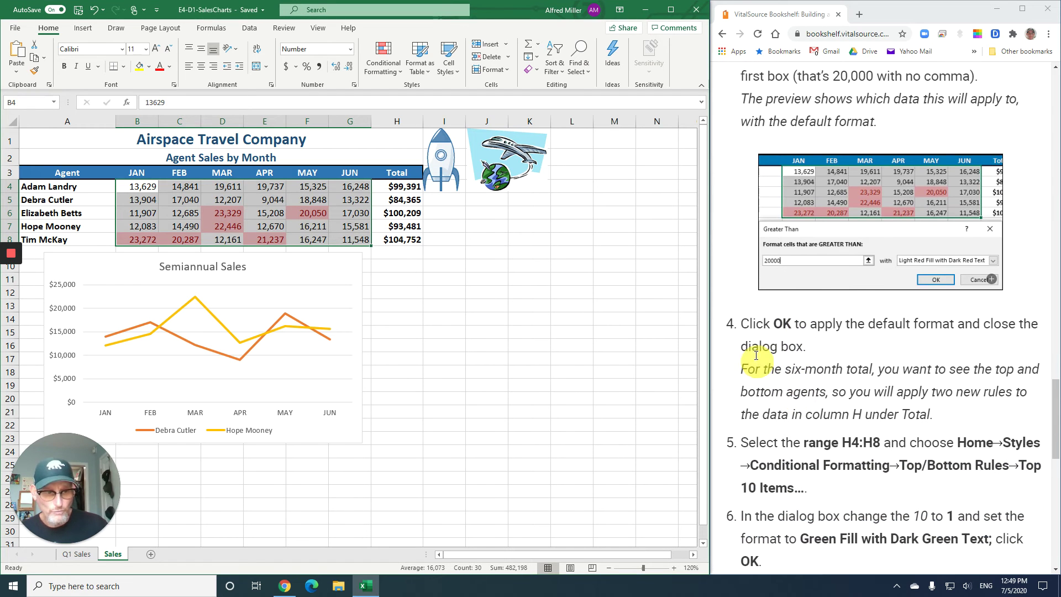
scroll(822, 354, "down", 4)
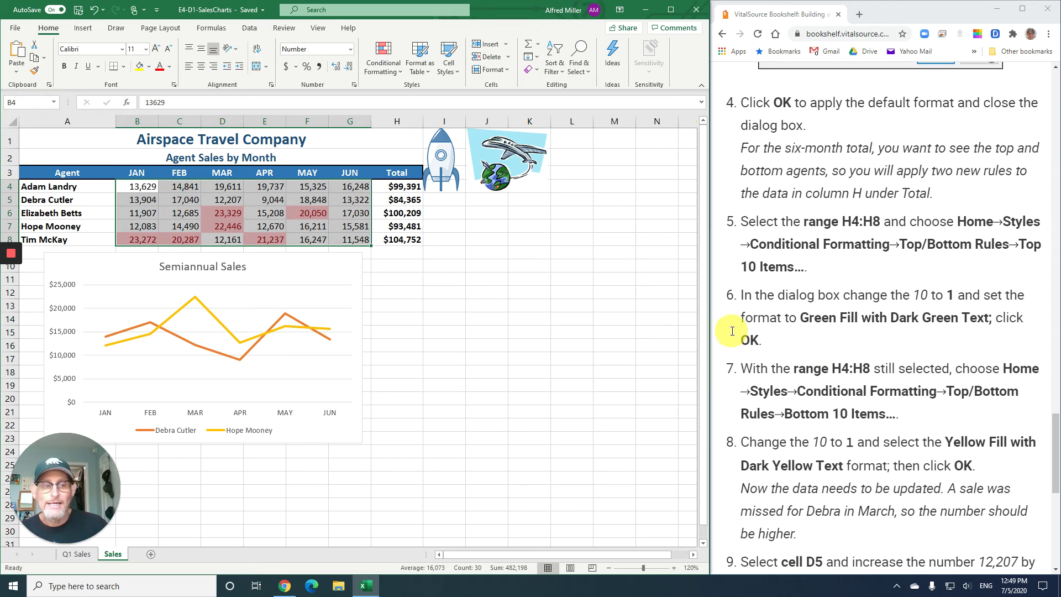
left_click_drag(393, 190, 388, 237)
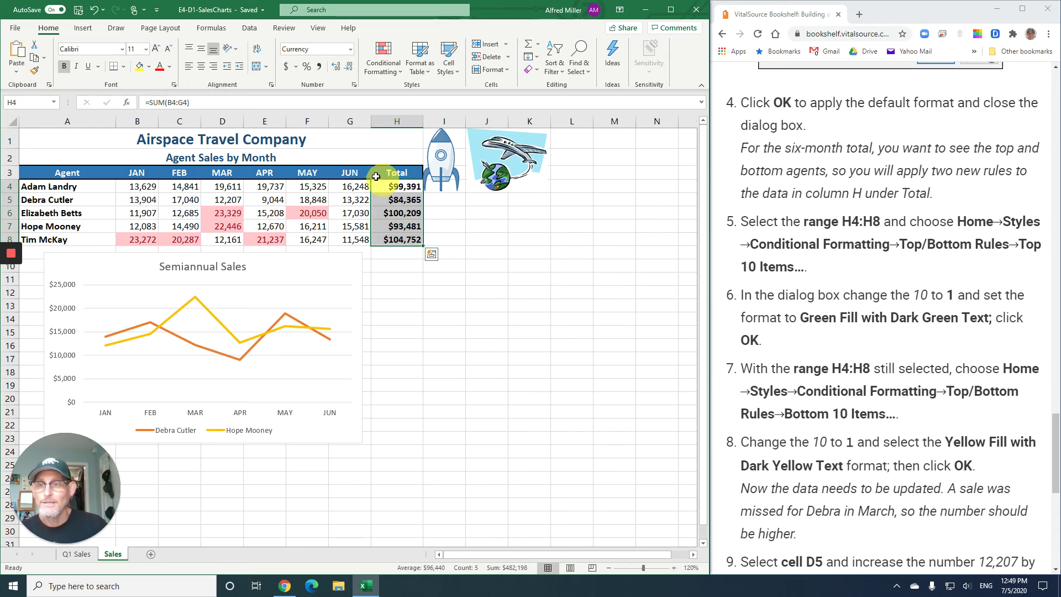
left_click(392, 68)
mouse_move(405, 120)
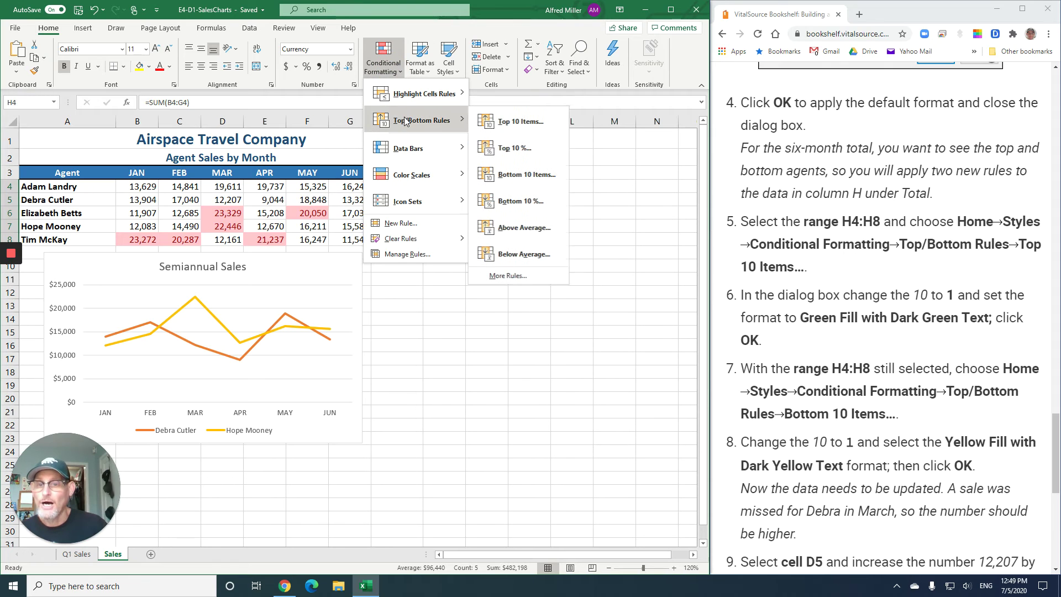
left_click(518, 125)
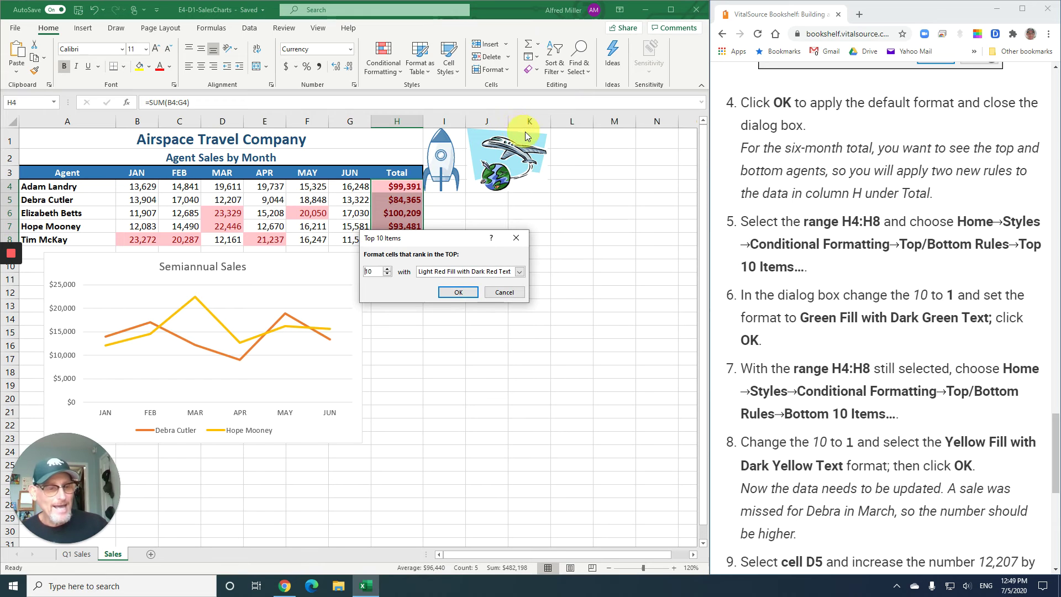
scroll(825, 269, "down", 3)
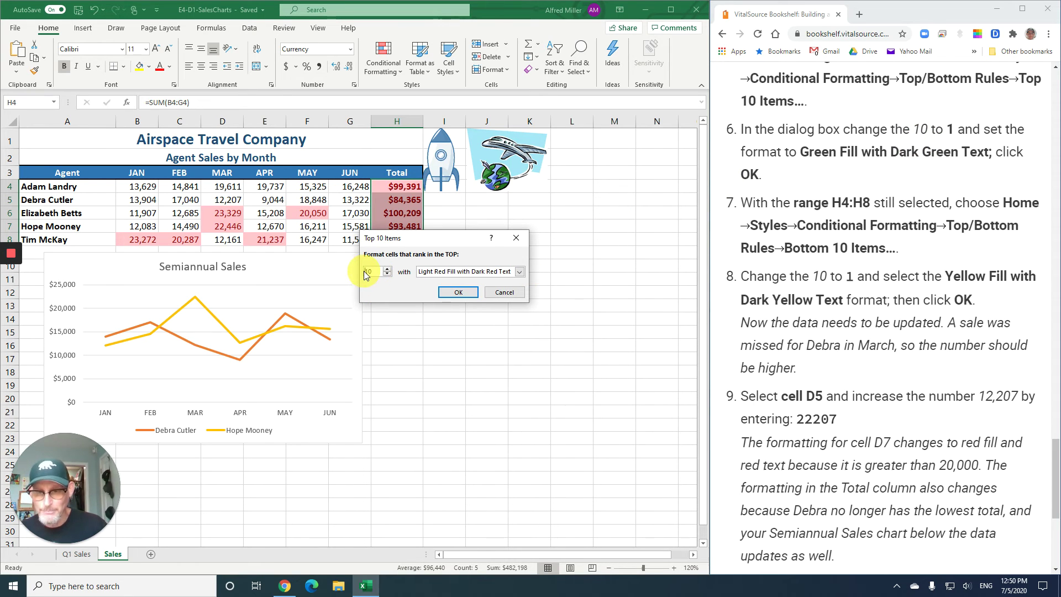
left_click(388, 274)
left_click(387, 274)
left_click(387, 274)
left_click(388, 274)
left_click(388, 275)
left_click(387, 274)
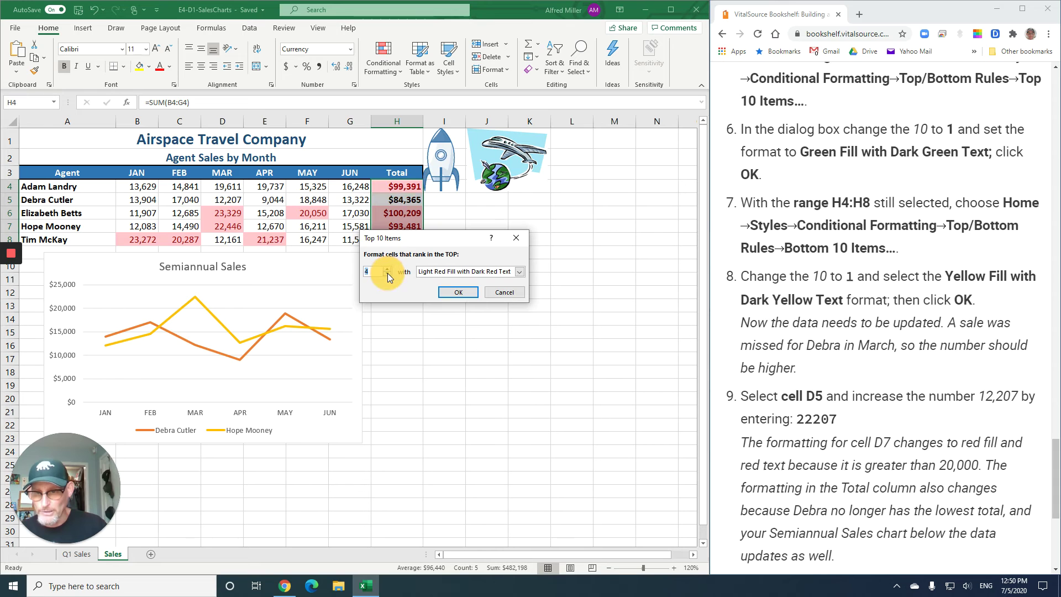
left_click(388, 274)
left_click(388, 274)
left_click(388, 275)
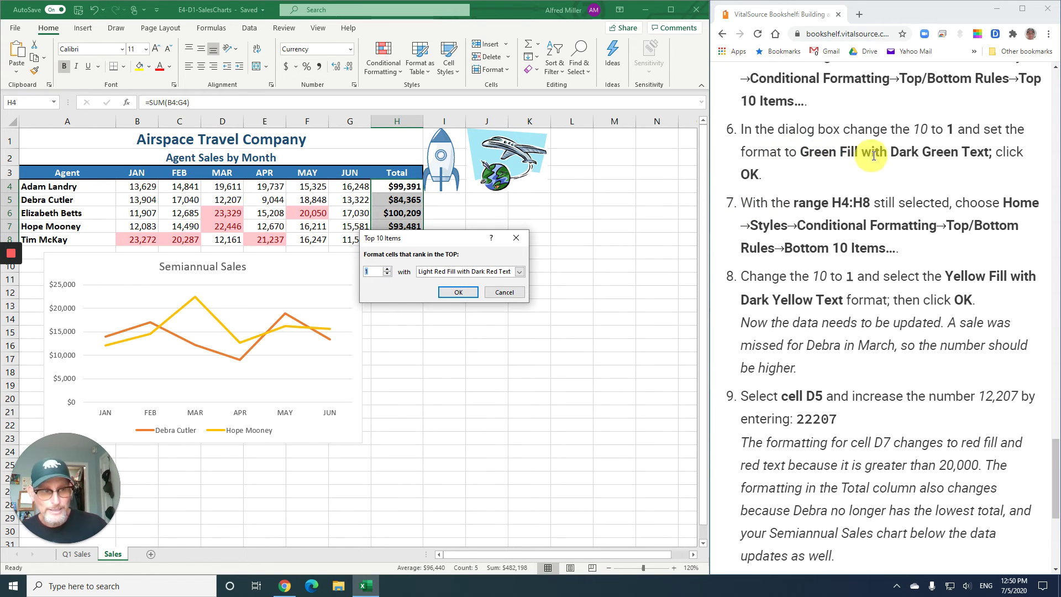
- Give the top-ranked total Green Fill with Dark Green Text and apply the rule
left_click(519, 271)
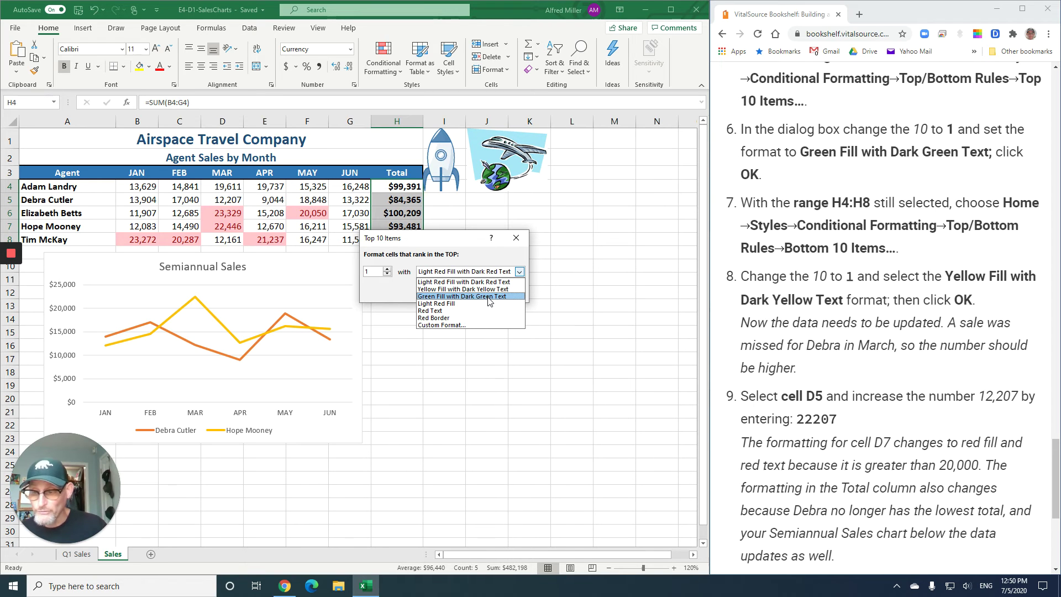
left_click(478, 327)
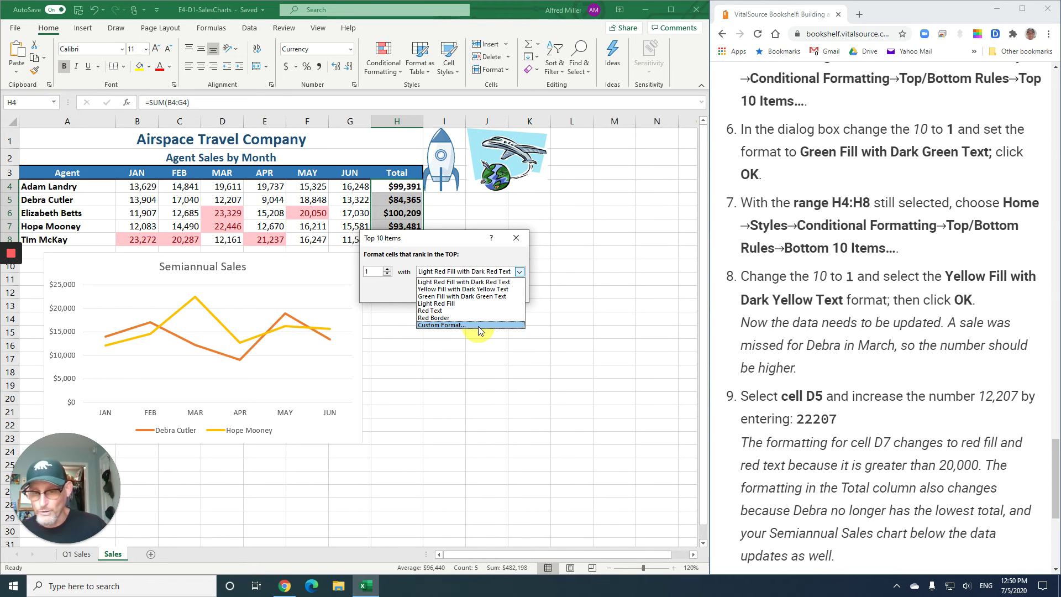
left_click(480, 297)
left_click(469, 292)
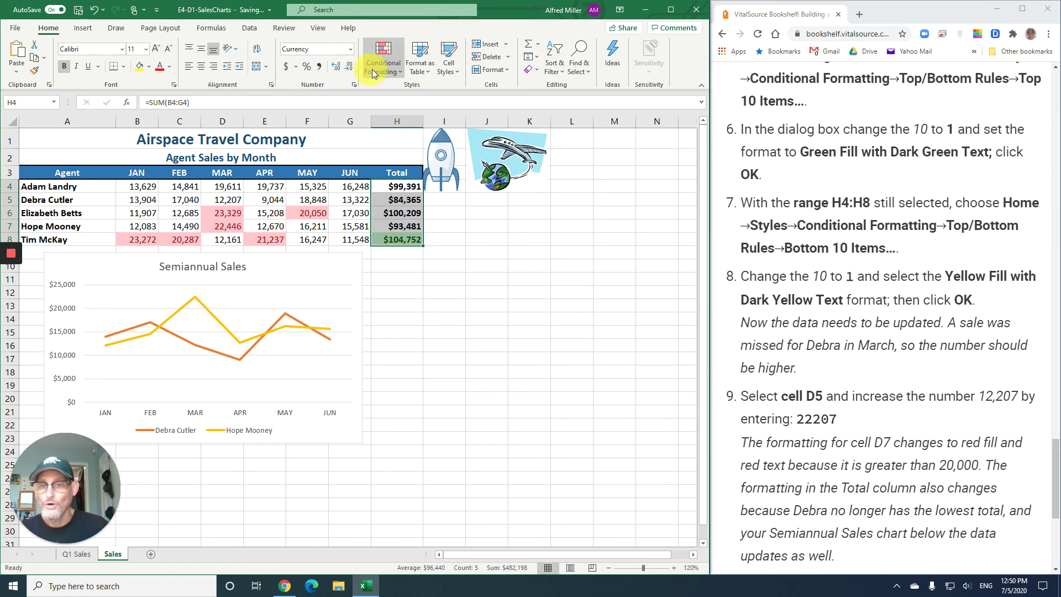
- Create a Bottom 10 Items conditional formatting rule for the same totals H4:H8 and set its rank count to 1
left_click(399, 74)
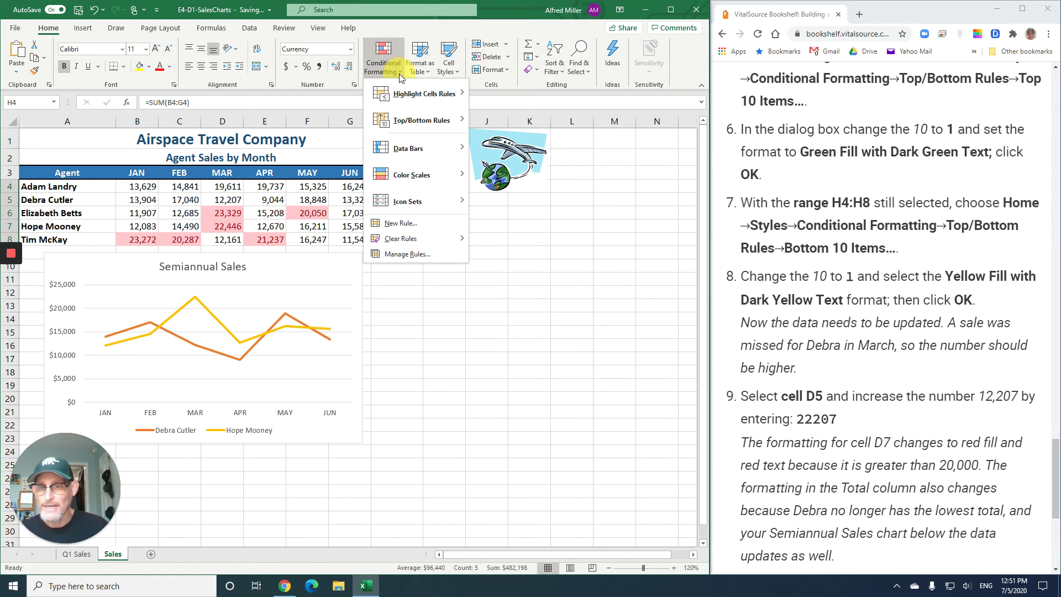
mouse_move(406, 122)
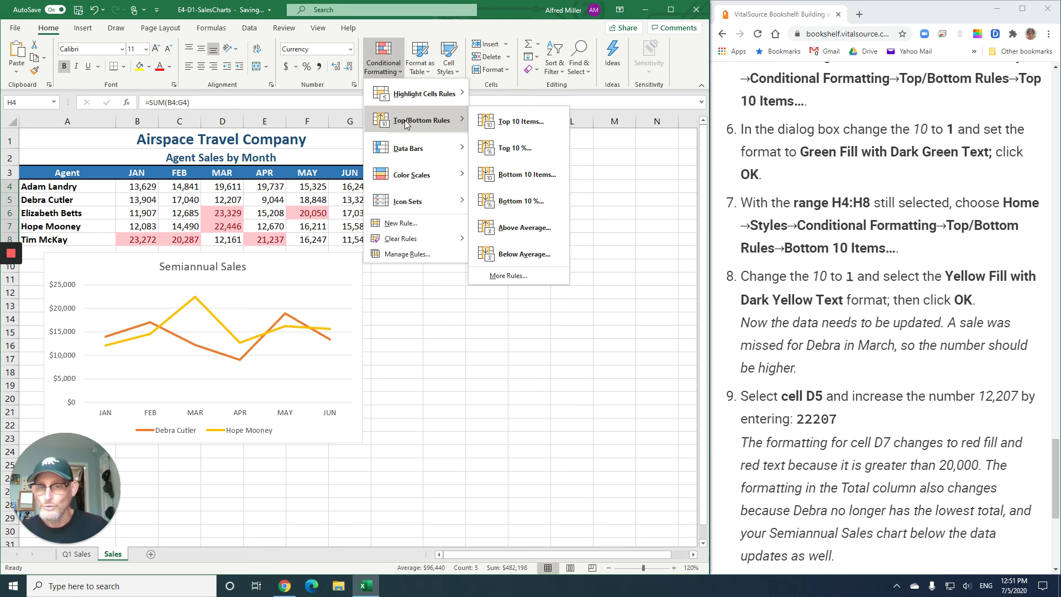
left_click(523, 175)
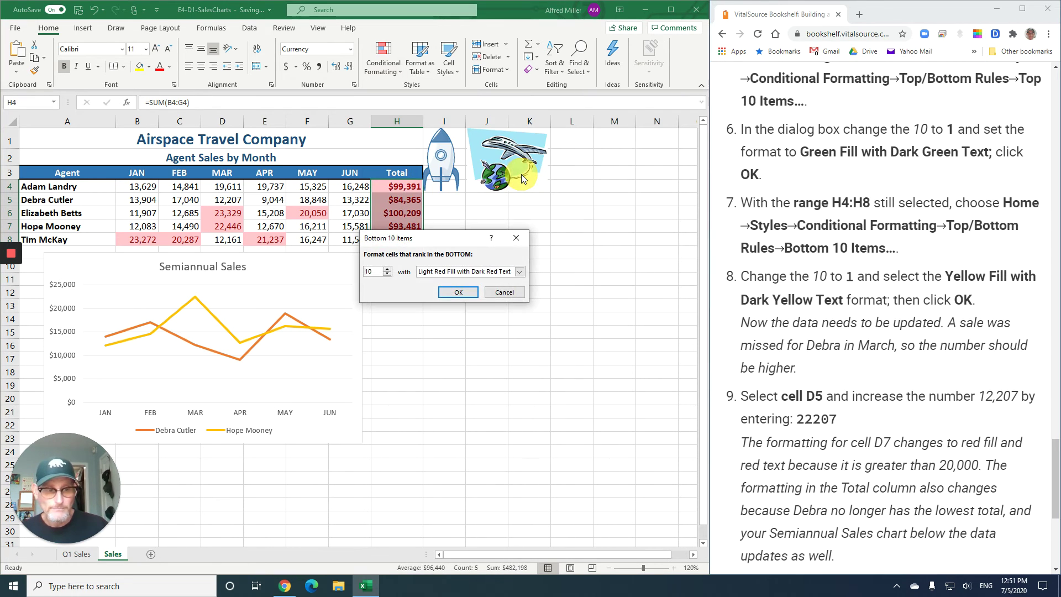
left_click(384, 277)
left_click(387, 275)
left_click(387, 274)
left_click(388, 275)
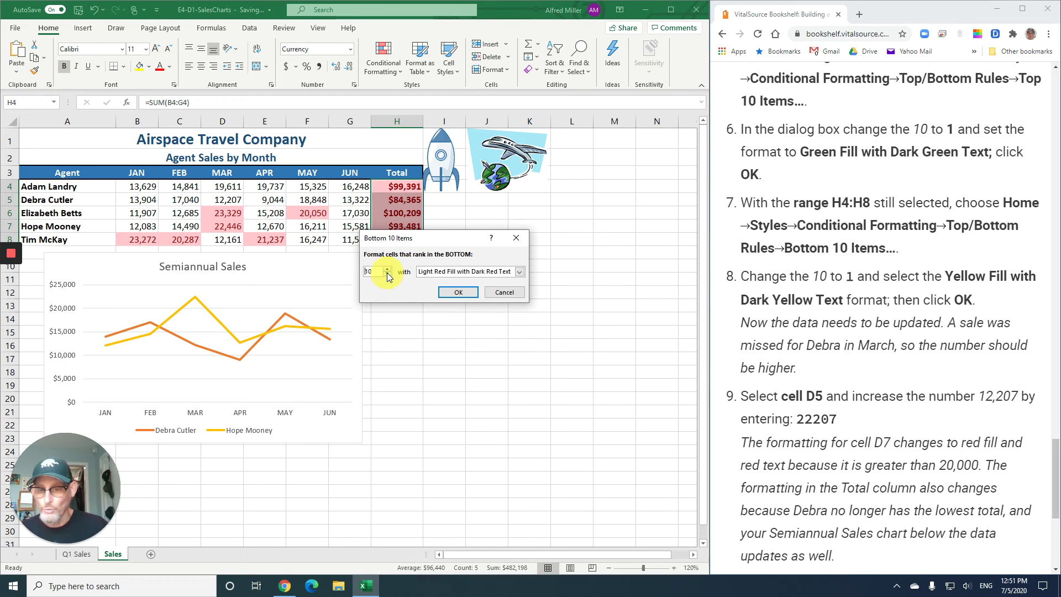
left_click(388, 275)
left_click(388, 275)
left_click(388, 275)
left_click(388, 275)
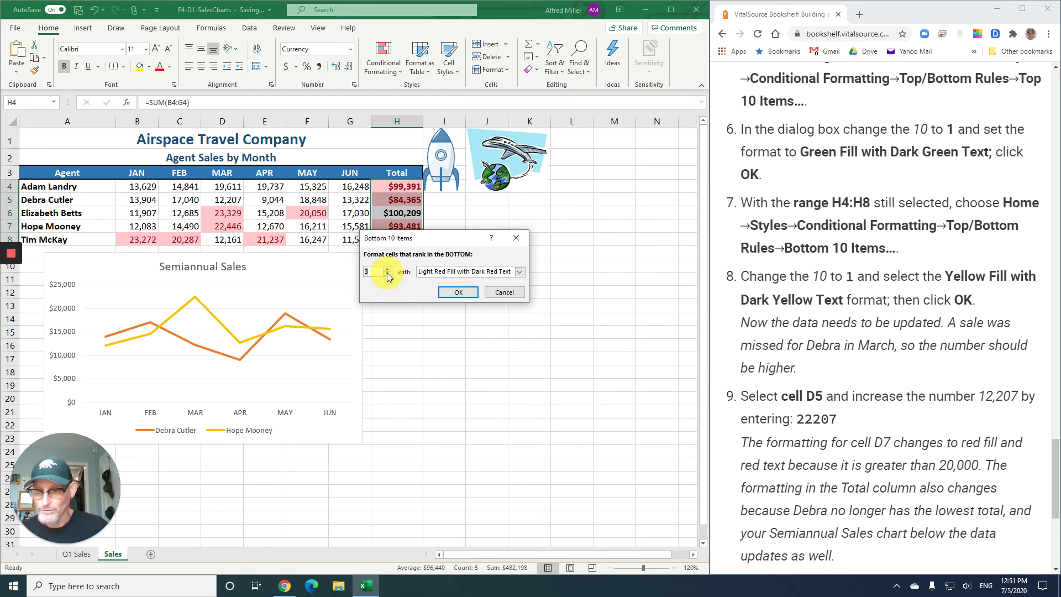
left_click(387, 274)
left_click(387, 275)
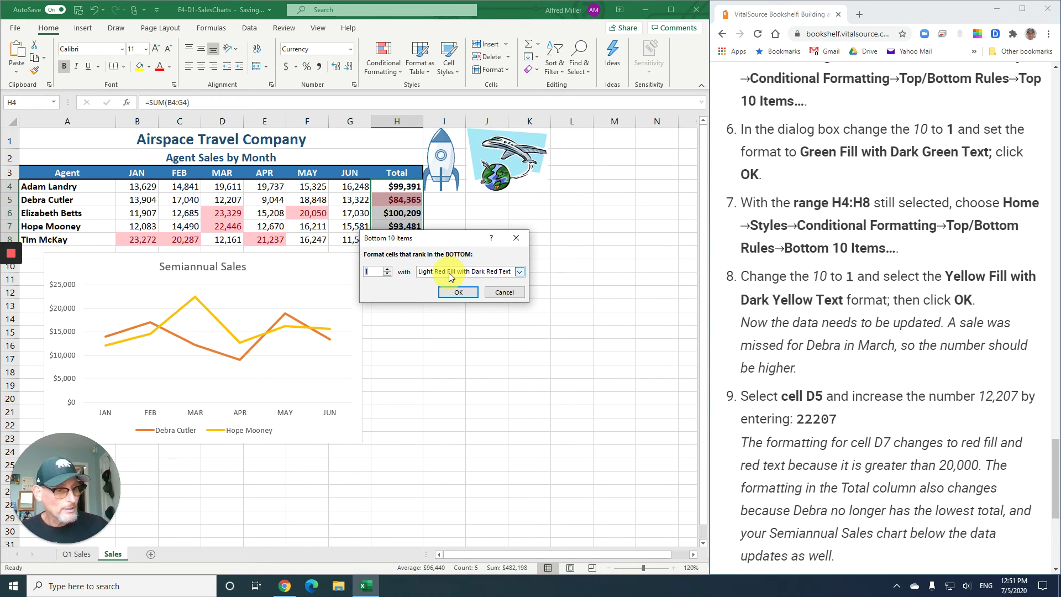
- Give the bottom-ranked total Yellow Fill with Dark Yellow Text and apply the rule
left_click(449, 273)
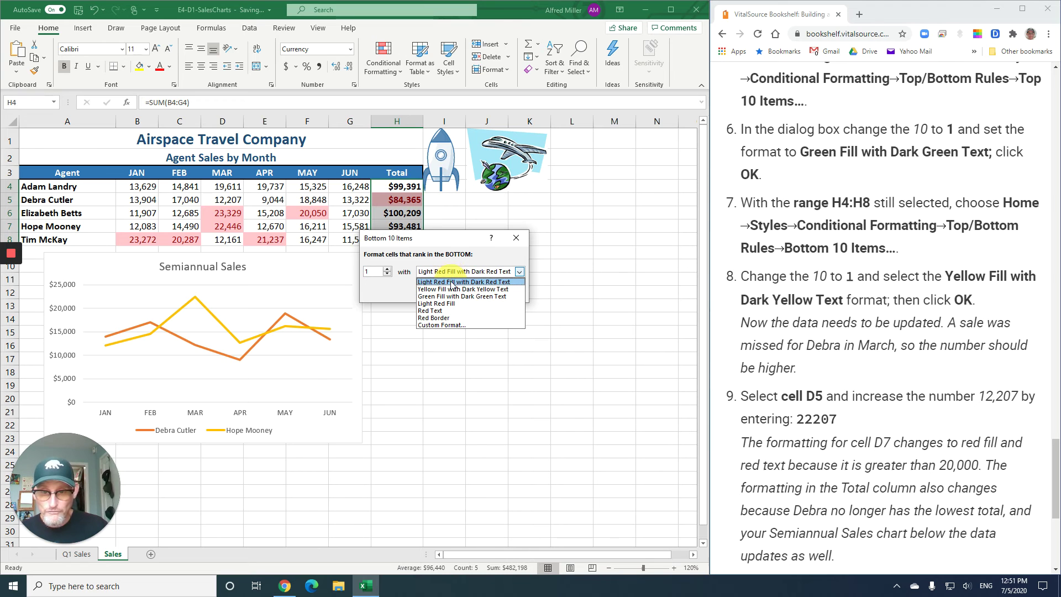
left_click(452, 293)
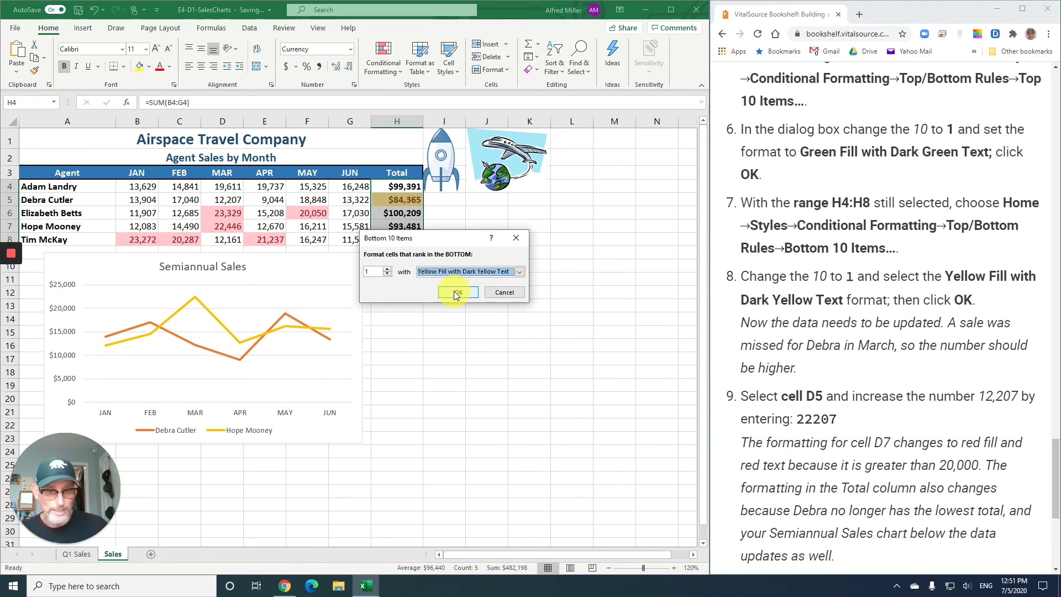
left_click(456, 294)
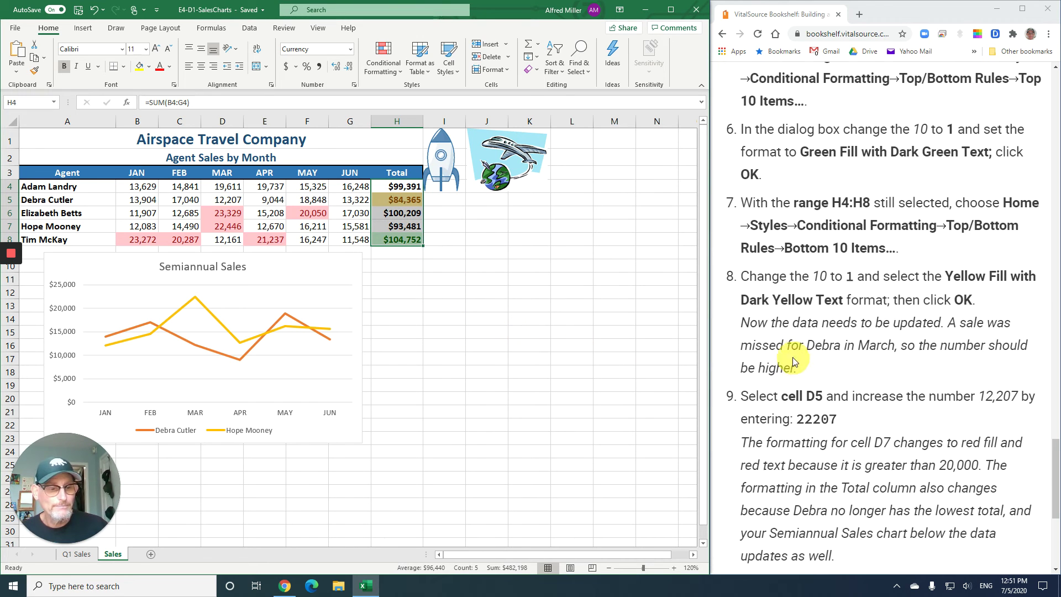
- Set the March sales figure in cell D5 to 22207 and advance the e-textbook to the Self-Assessment page
scroll(792, 358, "down", 3)
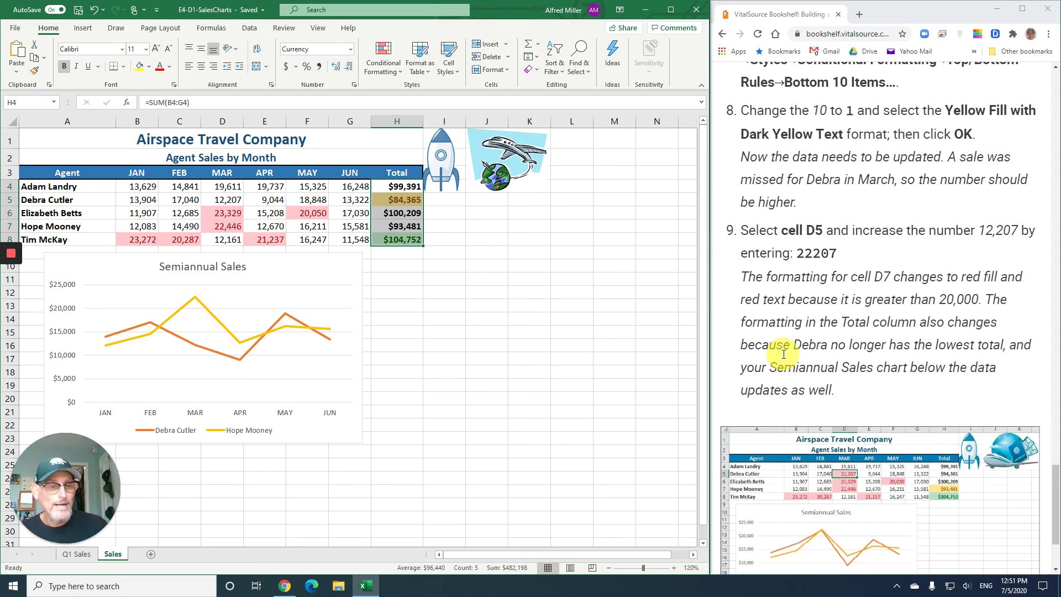
scroll(783, 354, "down", 2)
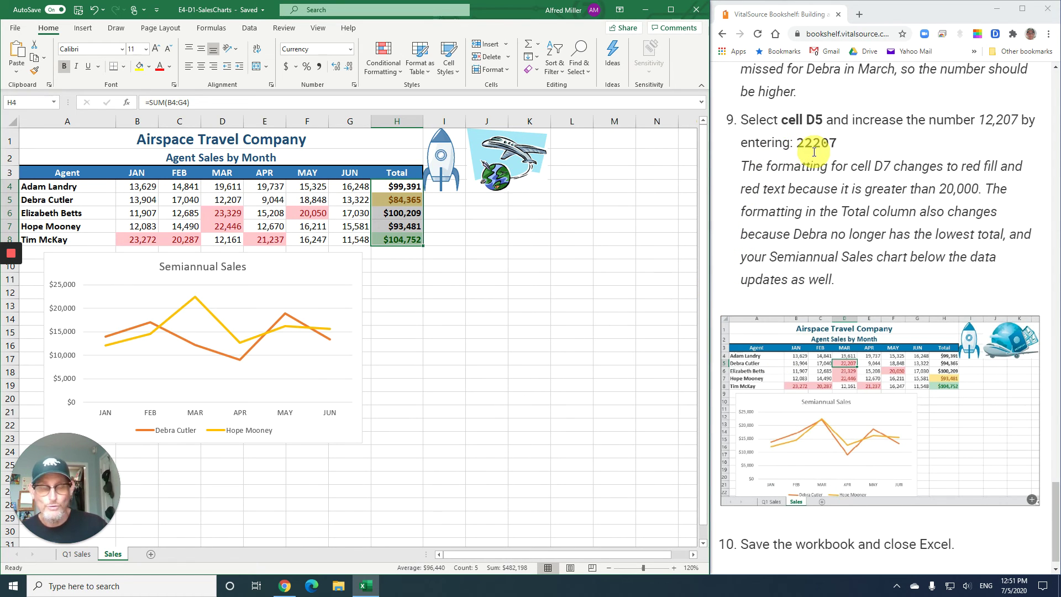
left_click(222, 200)
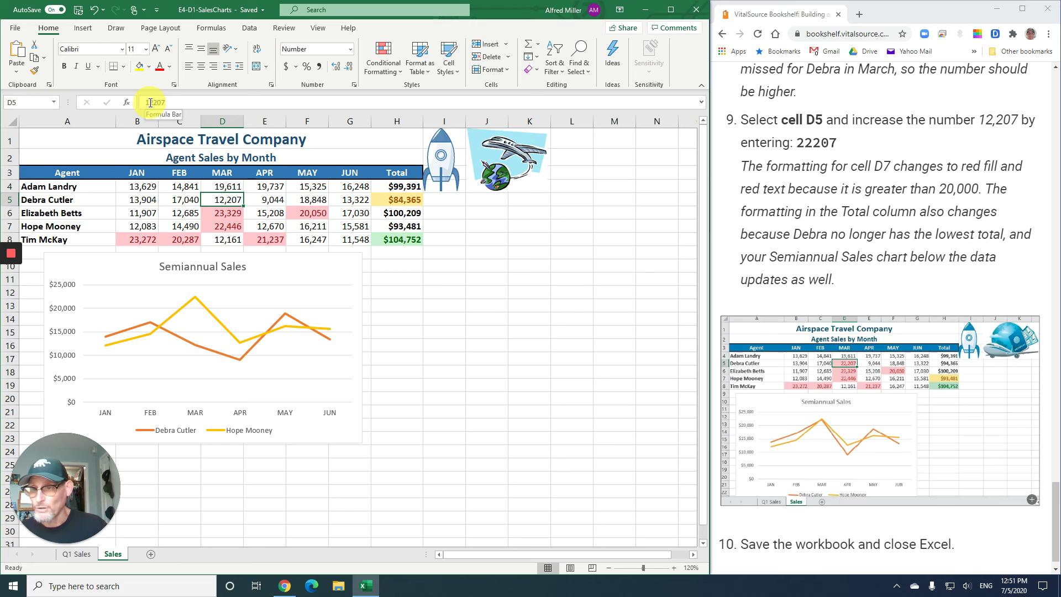
double_click(220, 200)
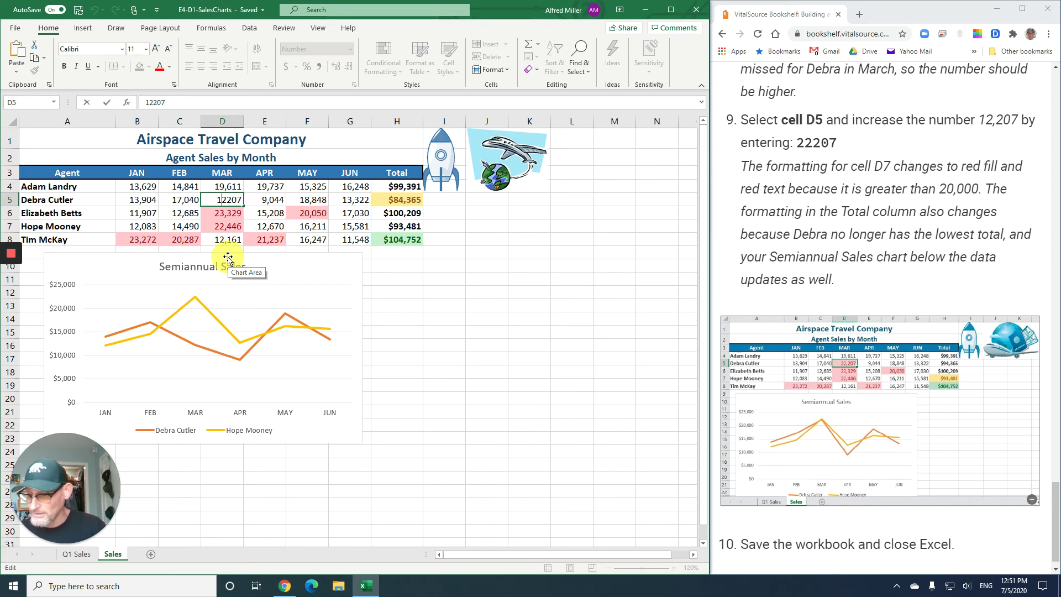
key("BackSpace")
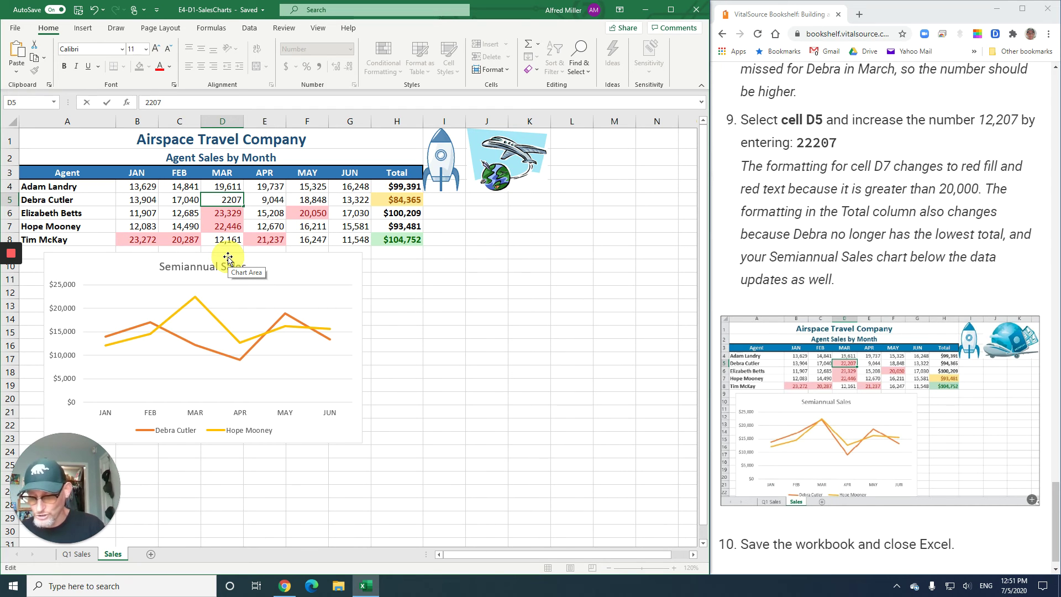
type("2")
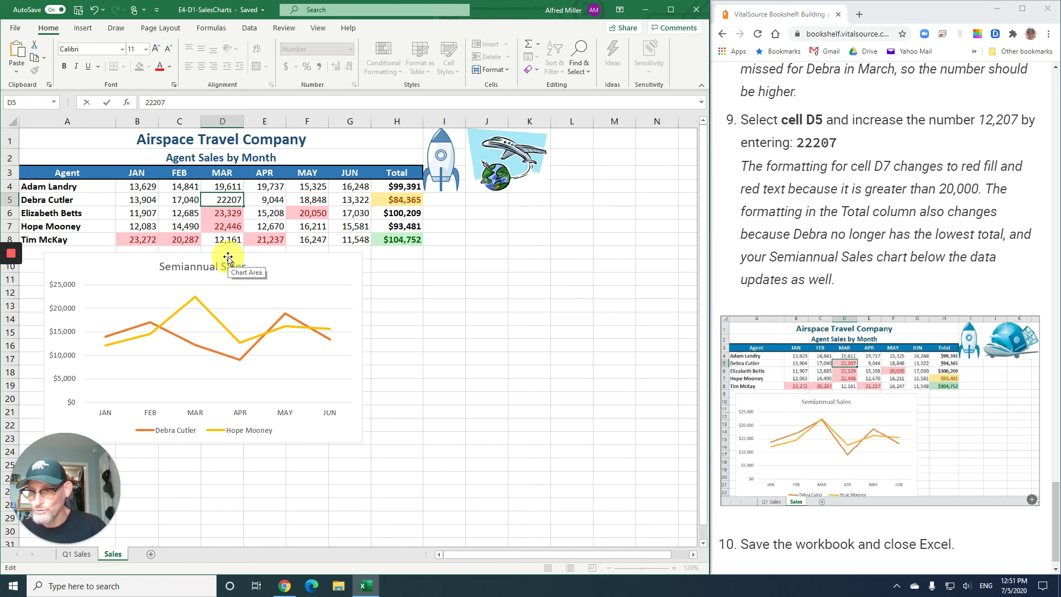
key("Return")
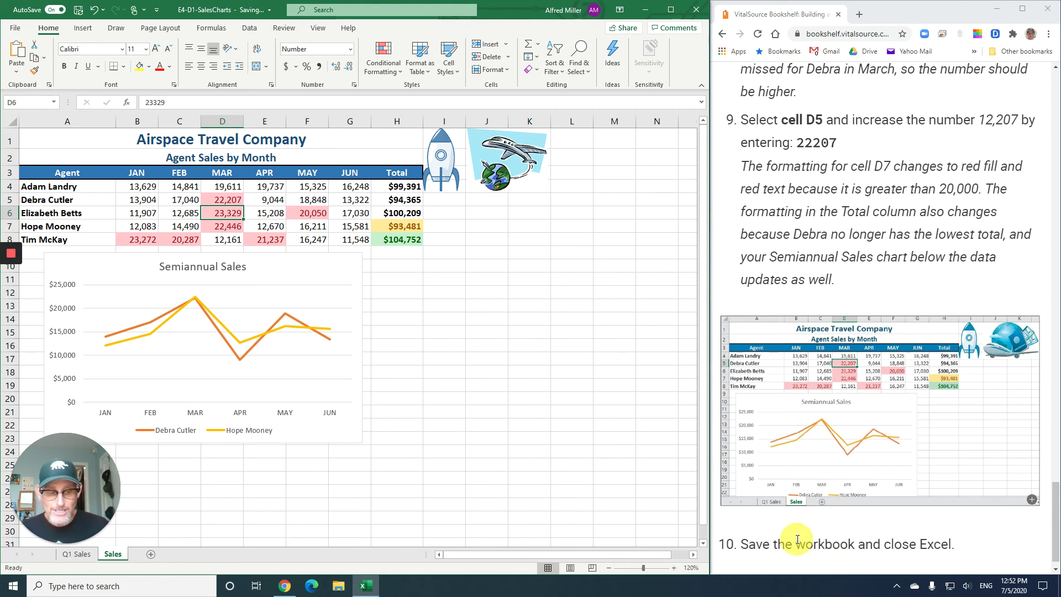
scroll(843, 436, "down", 2)
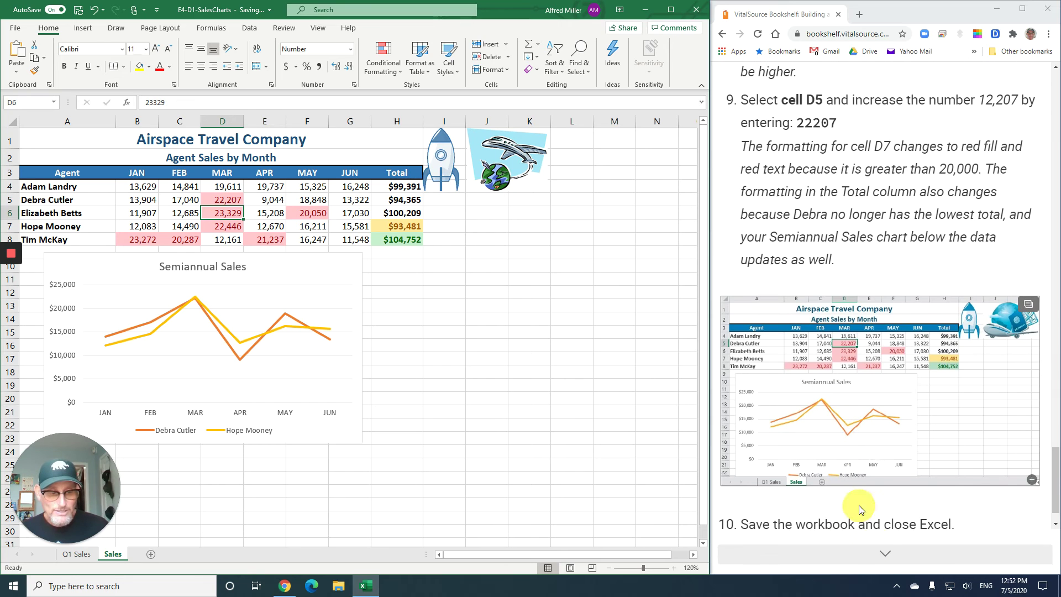
left_click(886, 557)
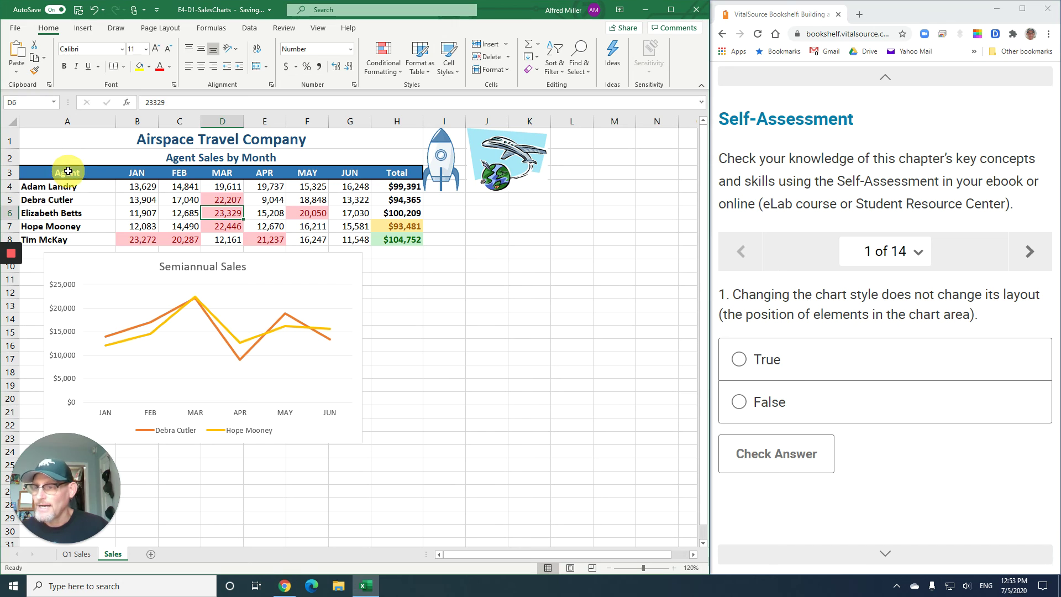
- Insert a recommended pie chart from A3:A8 and H3:H8 and place it below the totals, partly over the line chart
left_click_drag(67, 172, 83, 240)
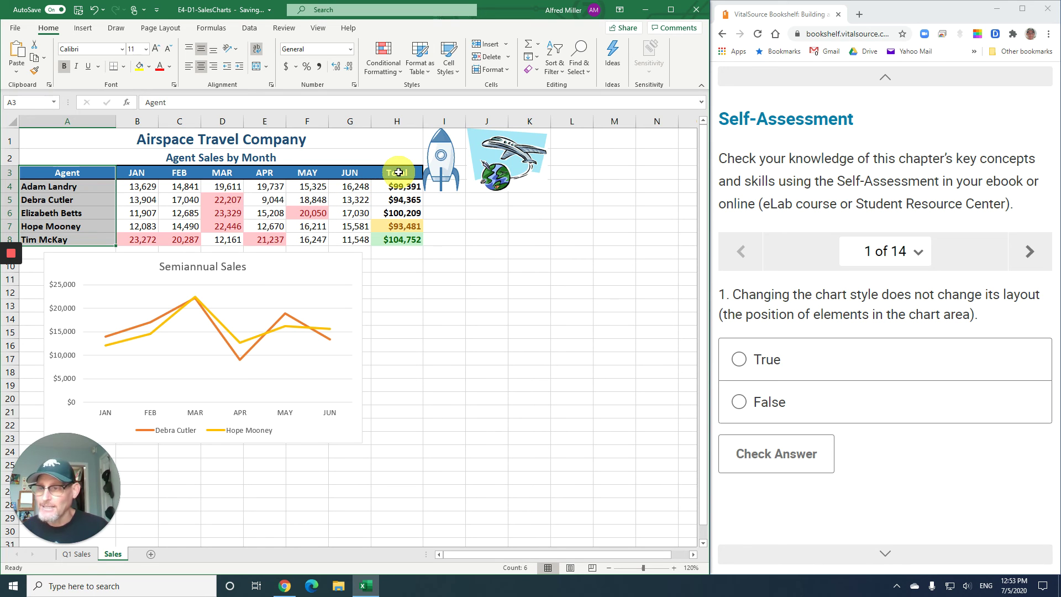
left_click_drag(399, 172, 403, 254)
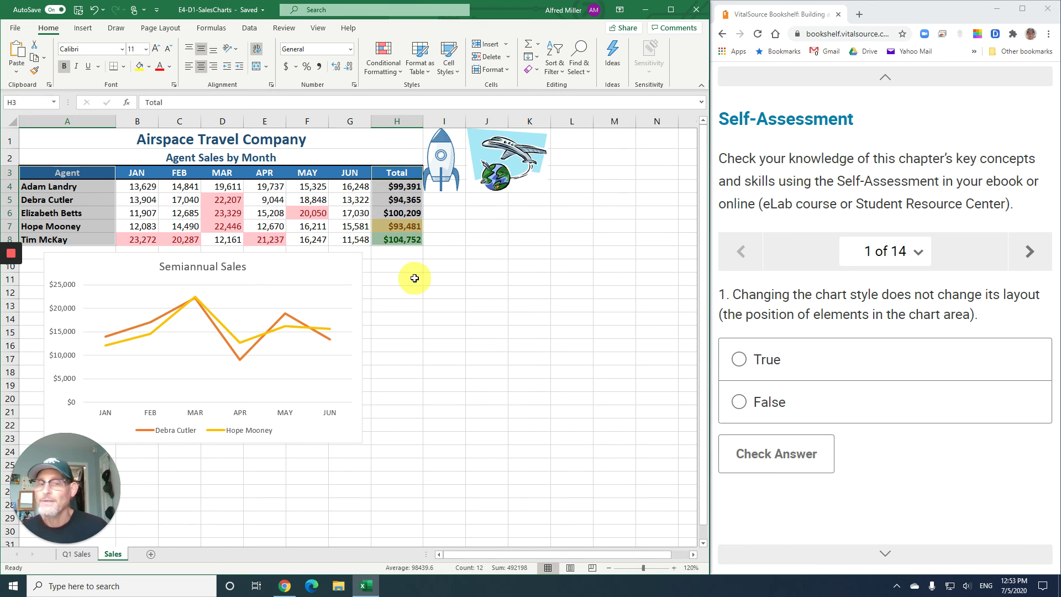
left_click(76, 27)
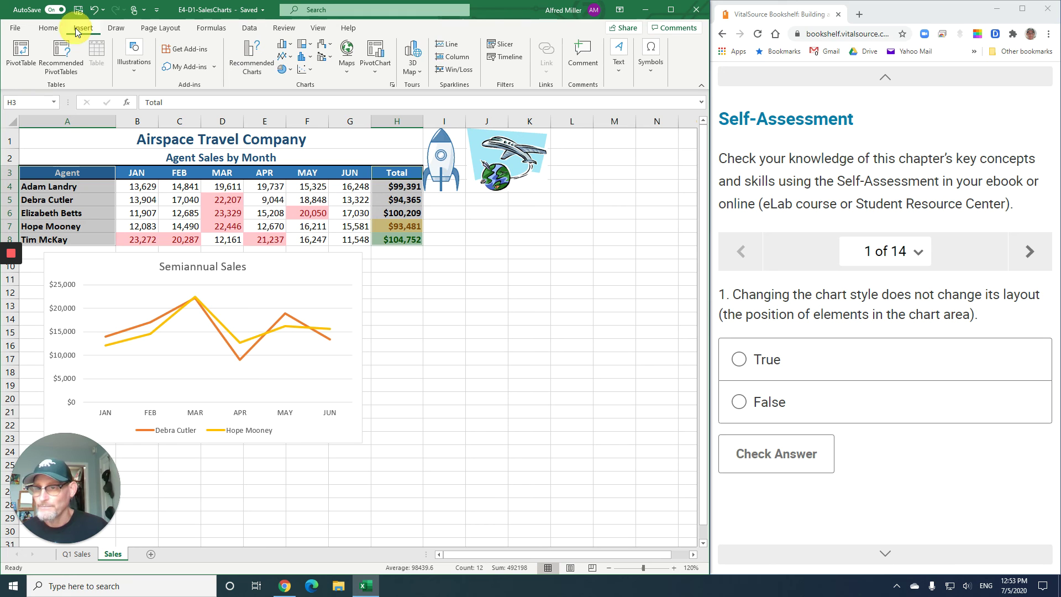
left_click(260, 68)
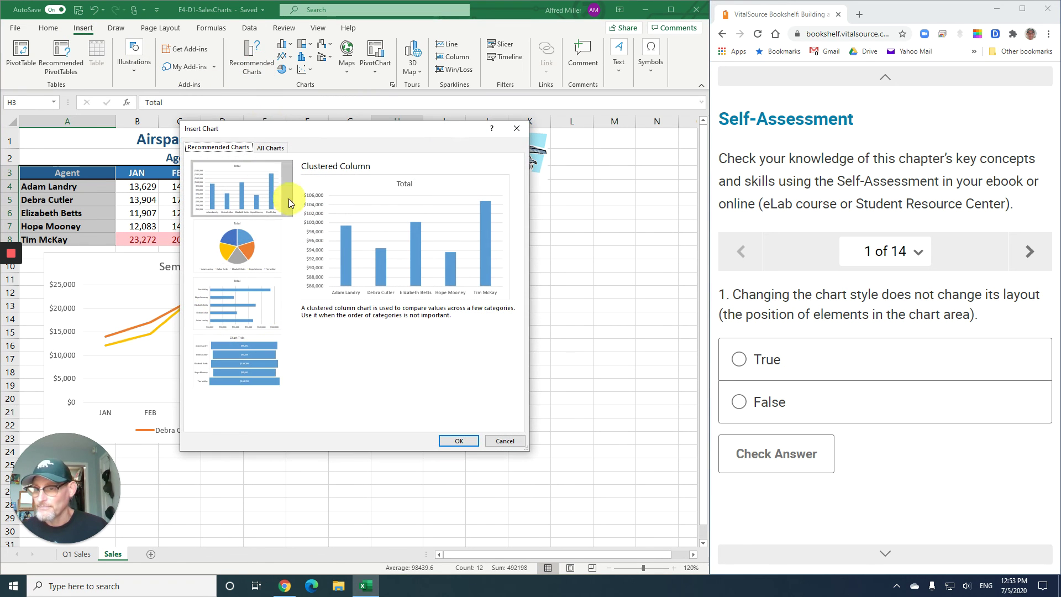
left_click(258, 247)
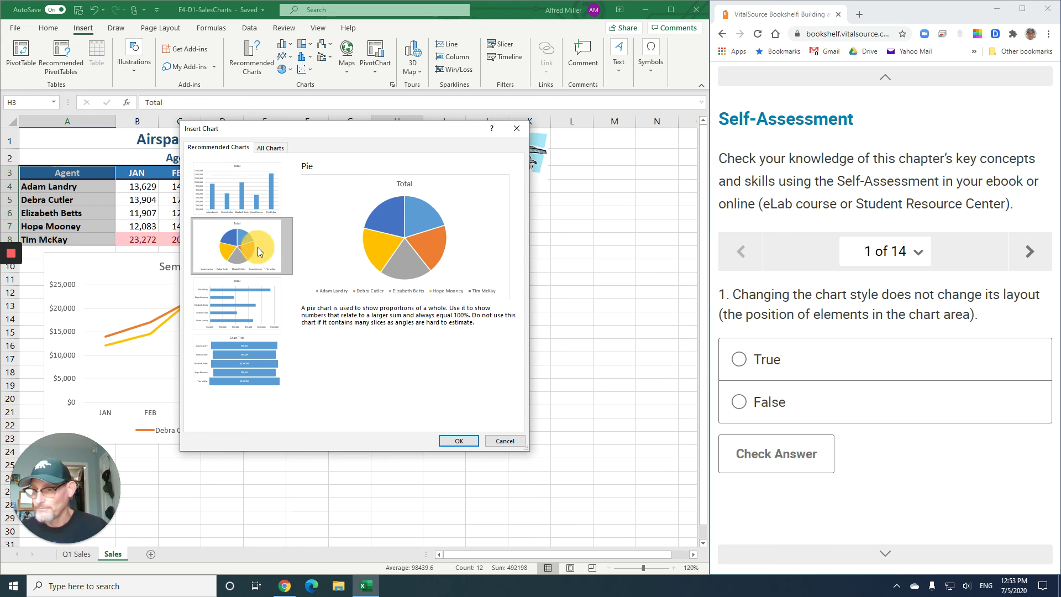
left_click(466, 440)
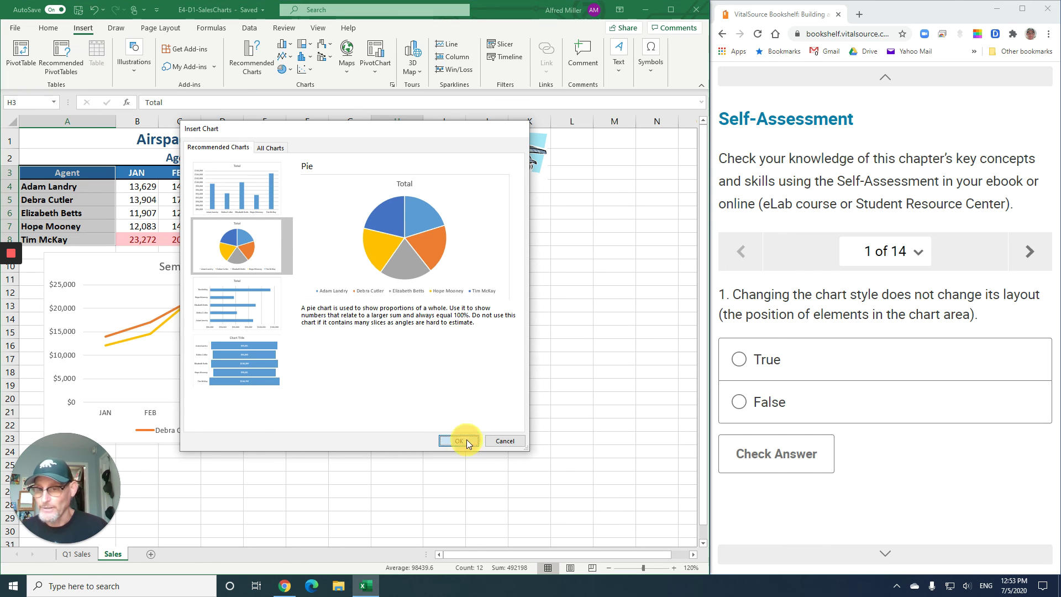
left_click_drag(457, 268, 585, 325)
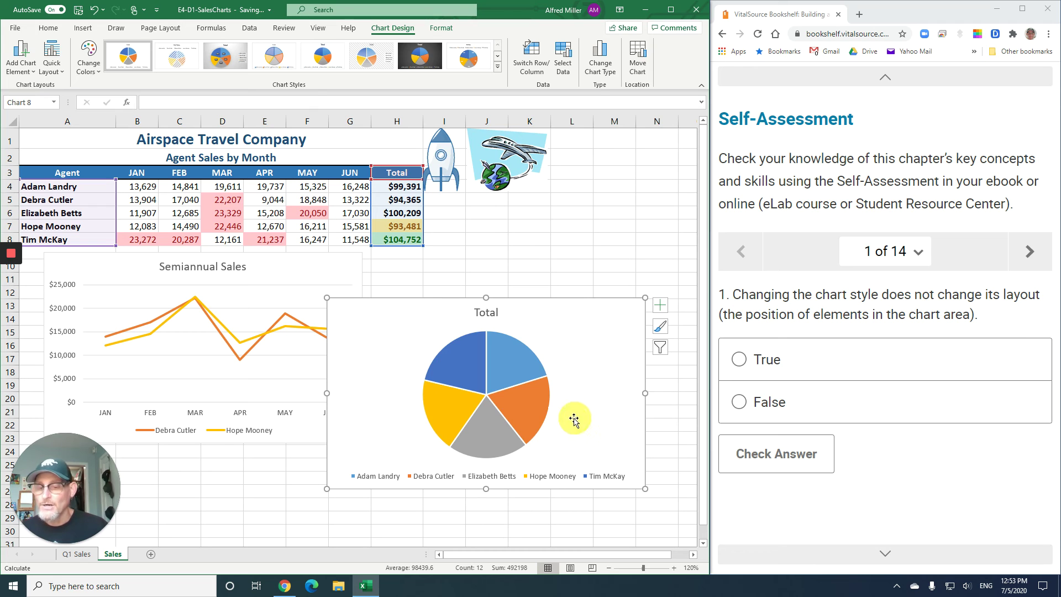
- Add data labels with category name and value to the pie chart and remove its legend
mouse_move(537, 425)
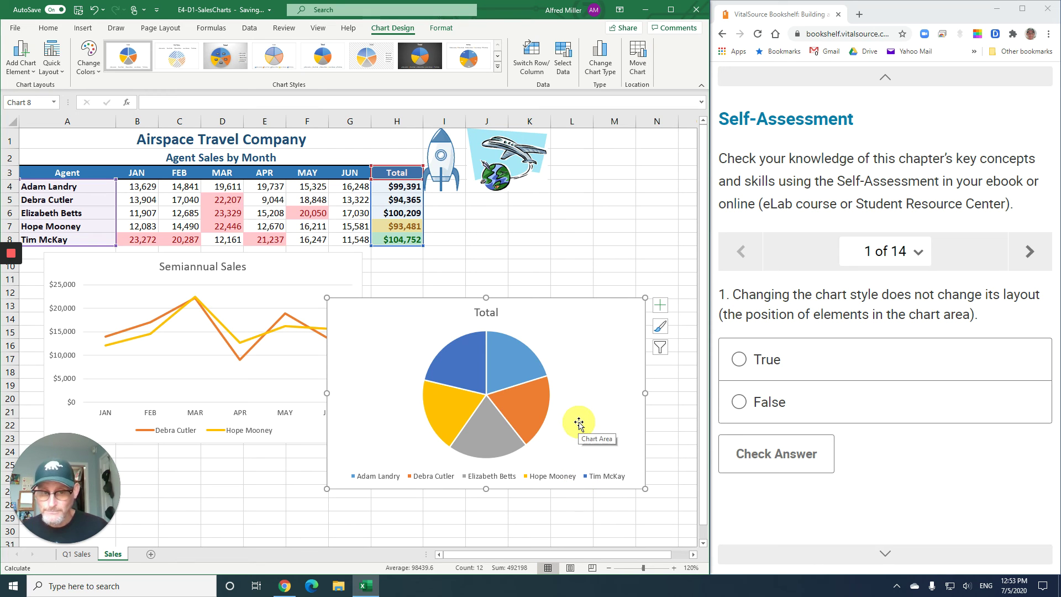
left_click(660, 306)
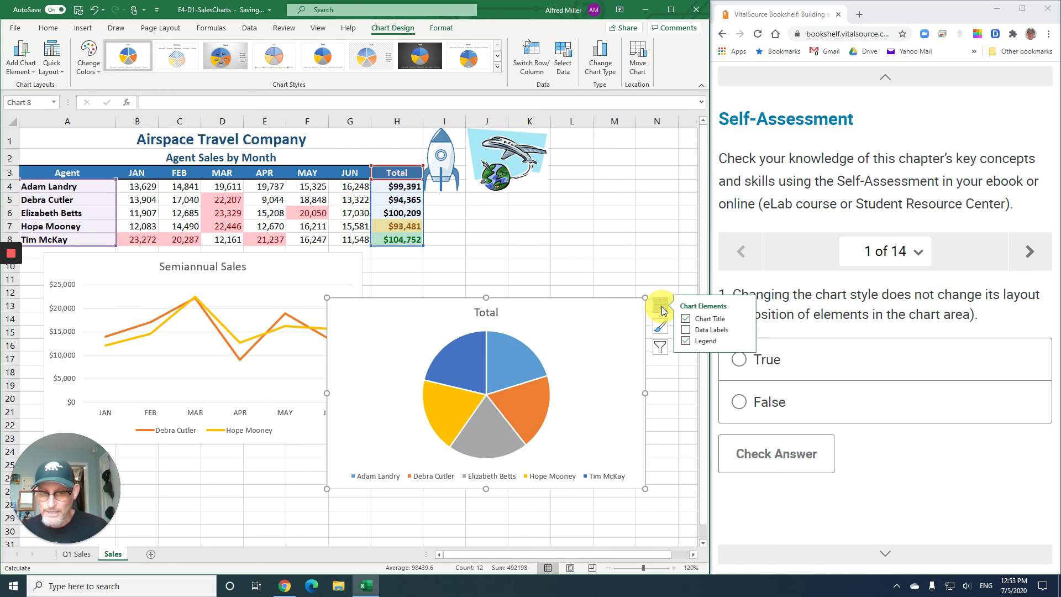
left_click(687, 330)
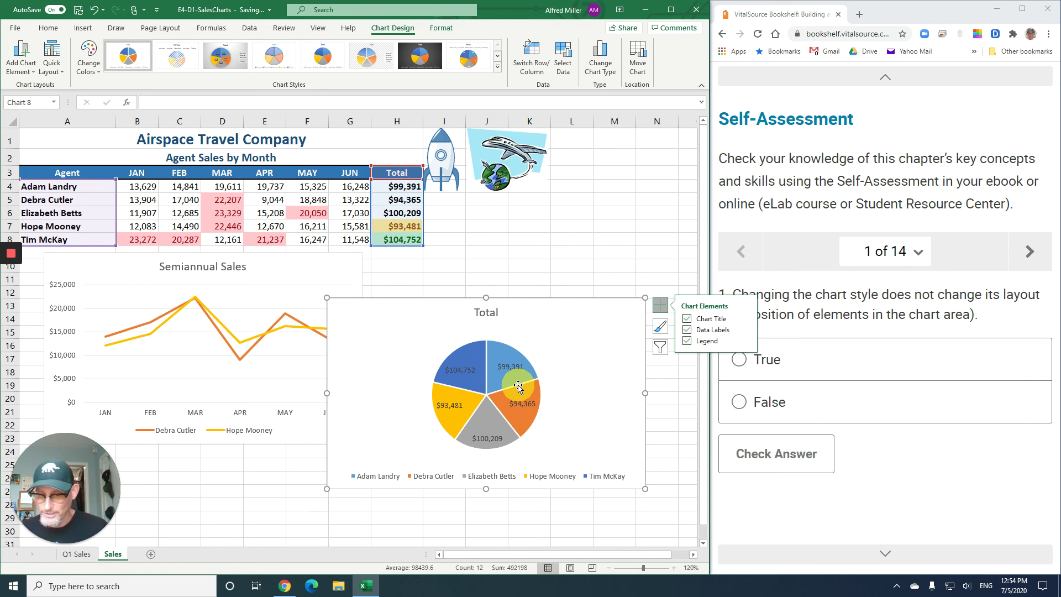
left_click(747, 329)
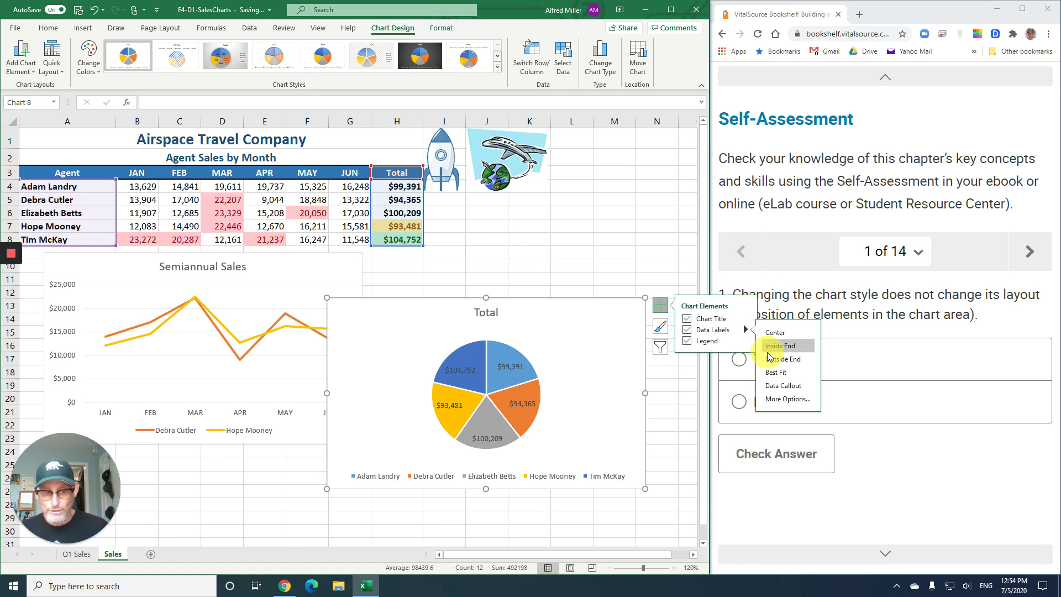
left_click(779, 397)
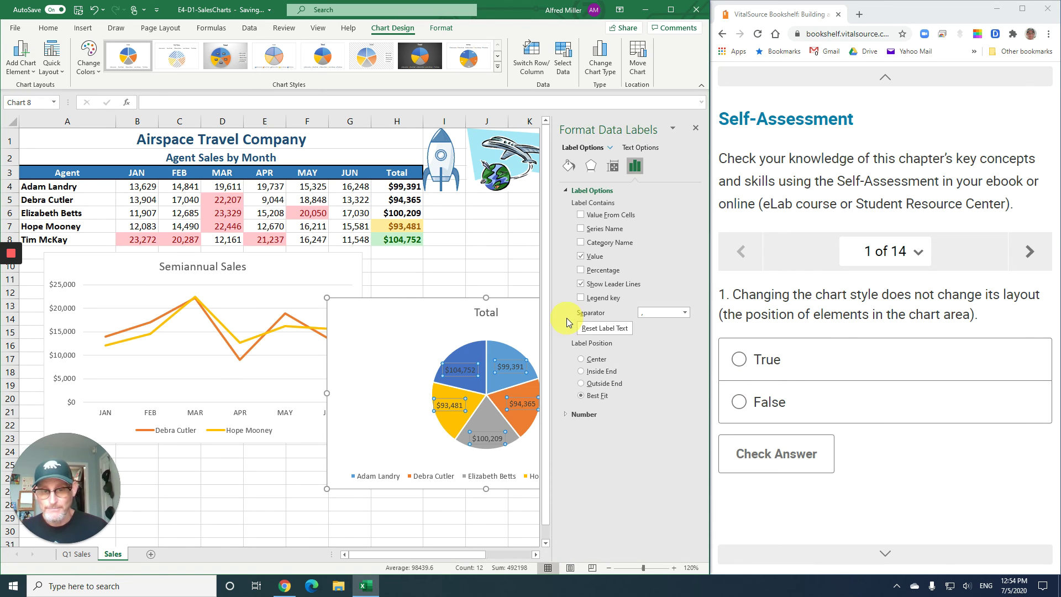
left_click(581, 242)
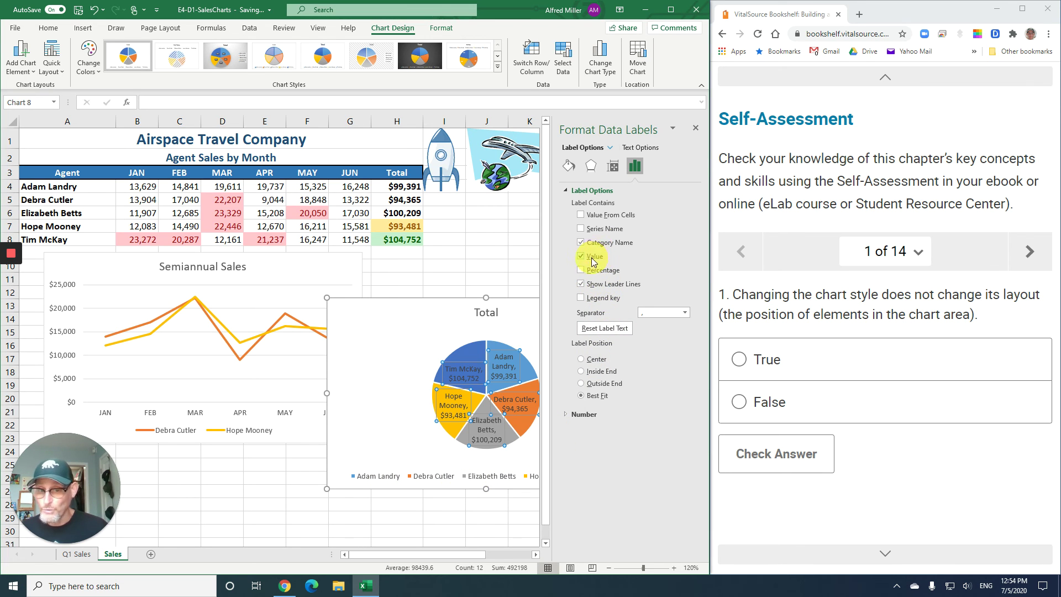
left_click(696, 128)
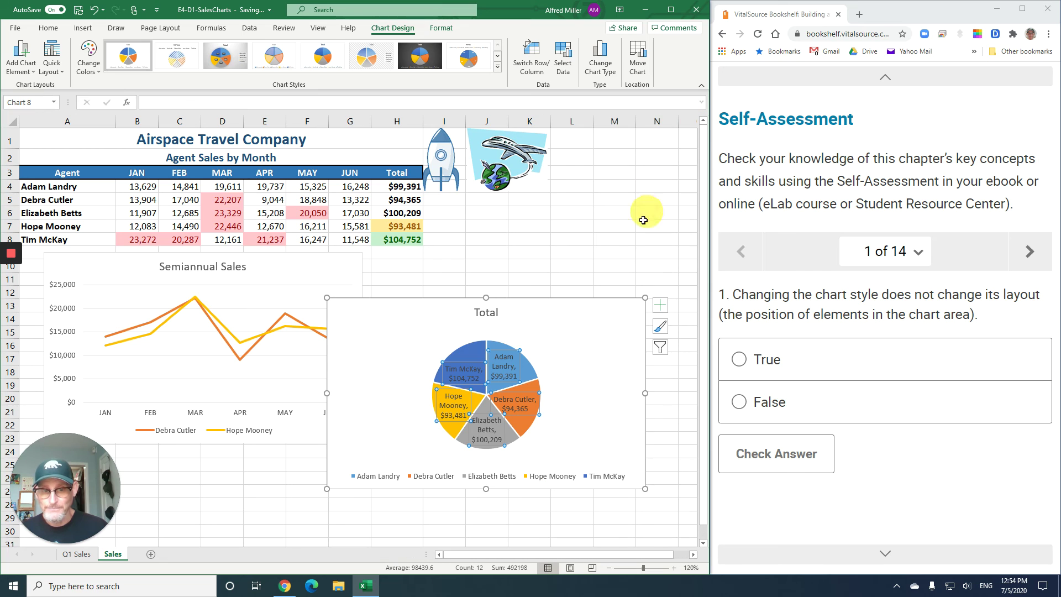
left_click(662, 307)
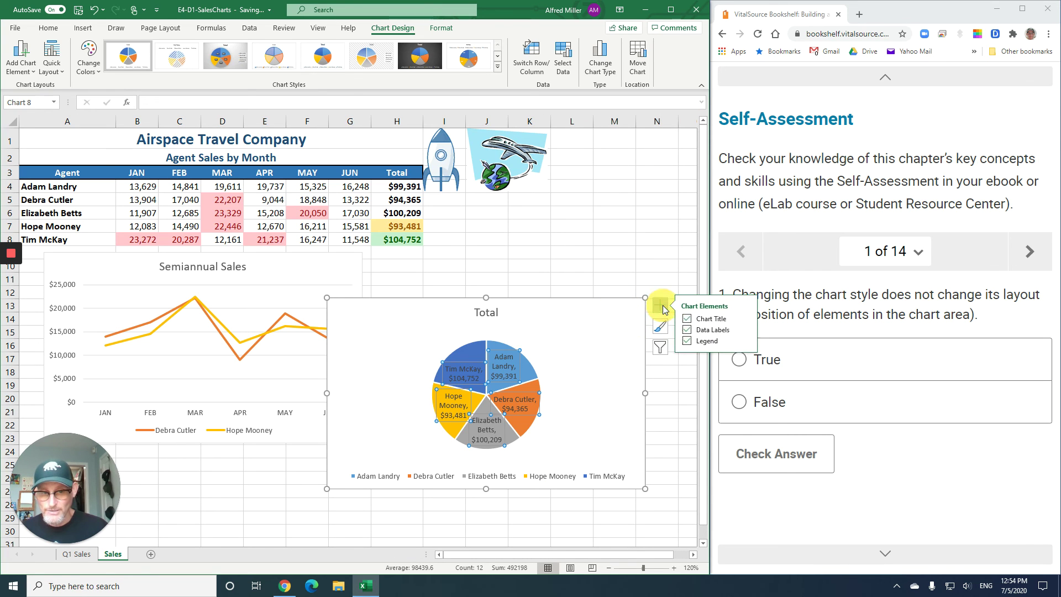
left_click(687, 341)
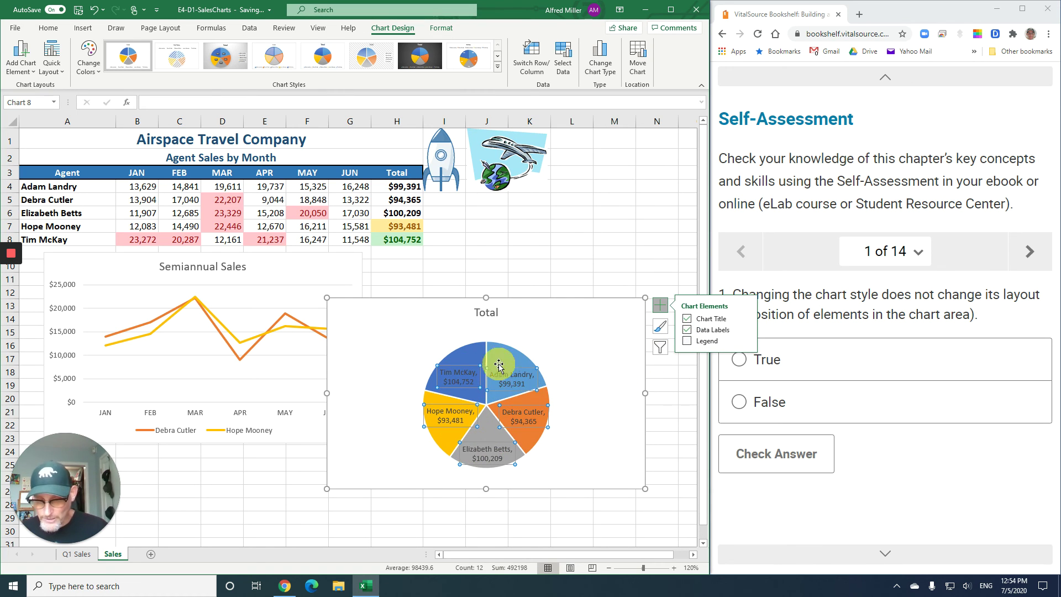
- Make the pie chart's data labels white and bold, and deselect the chart
left_click(48, 27)
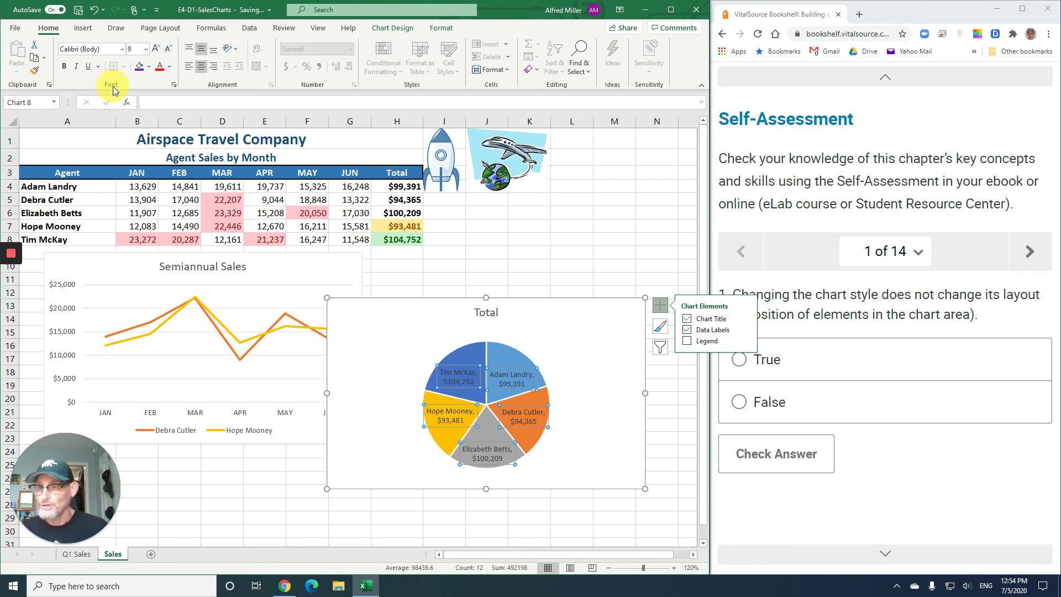
left_click(170, 67)
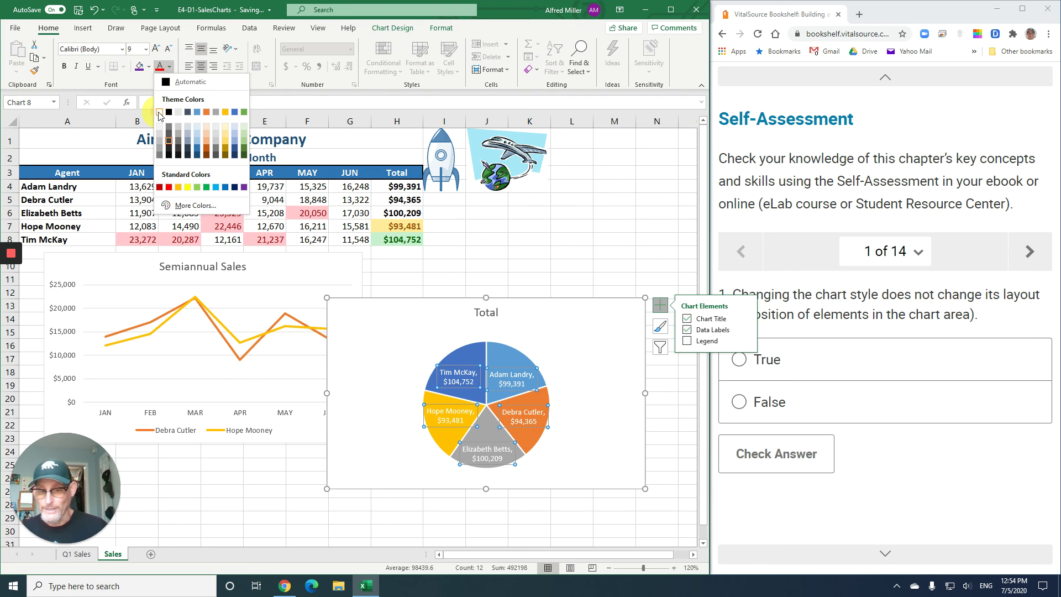
left_click(160, 114)
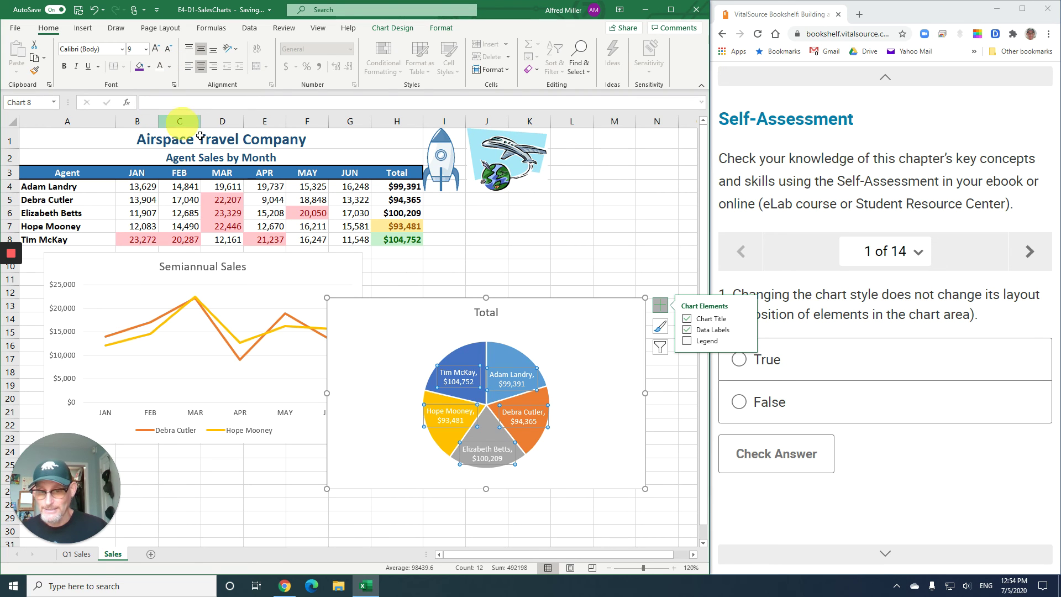
left_click(64, 67)
left_click(587, 381)
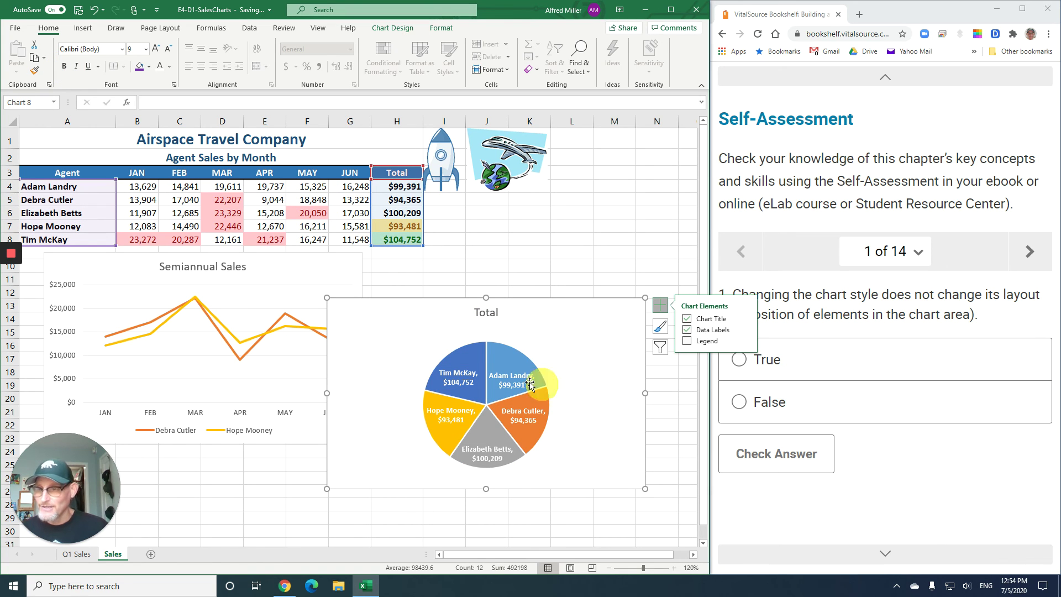
left_click(463, 258)
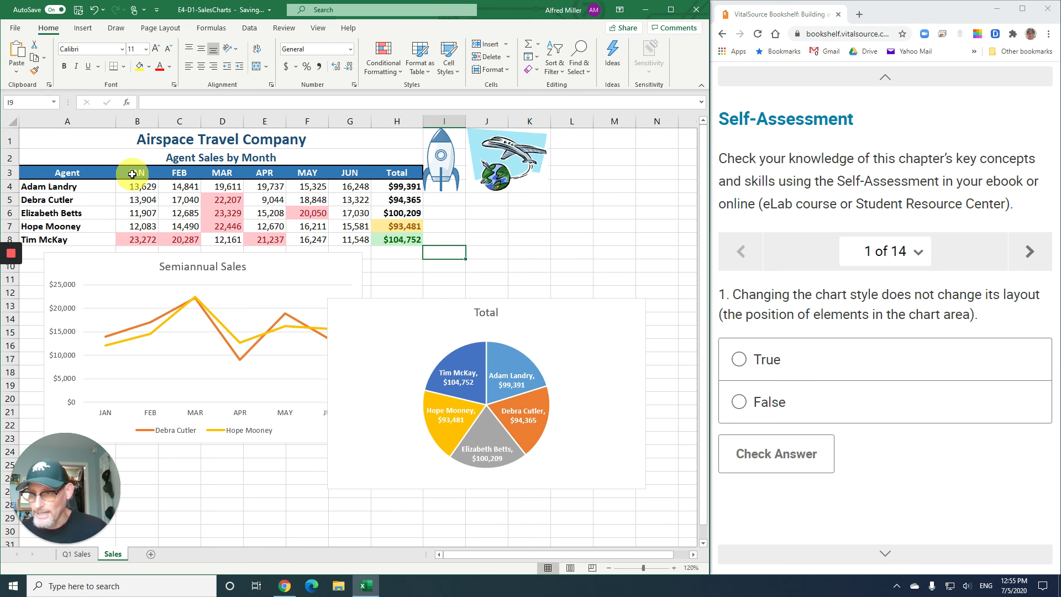
- Select the month headings B3:G3 together with the nonadjacent sales row B7:G7, and clear the selection
left_click_drag(132, 174, 334, 176)
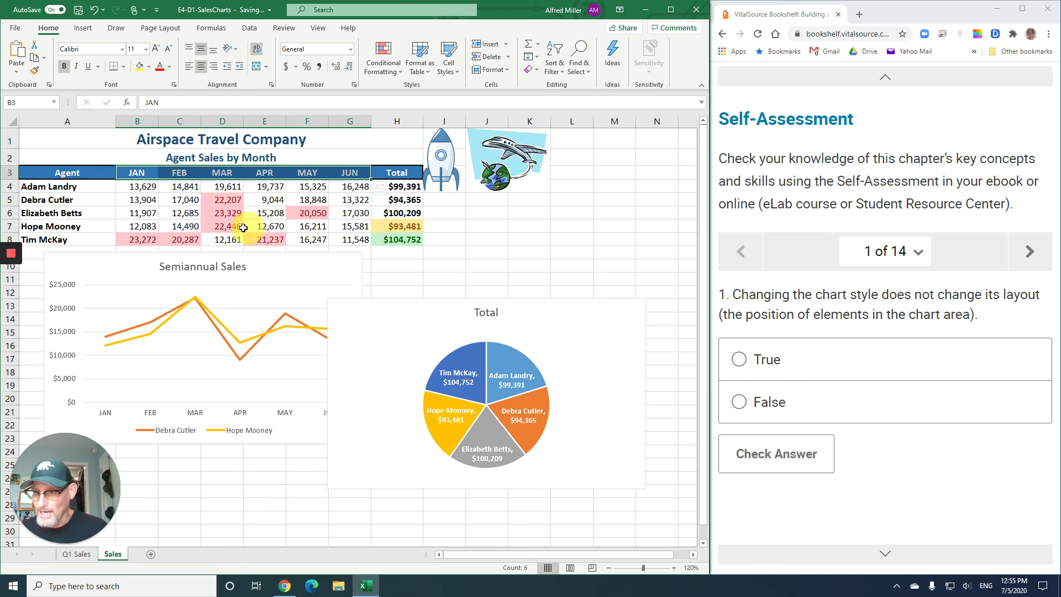
left_click_drag(132, 226, 353, 230)
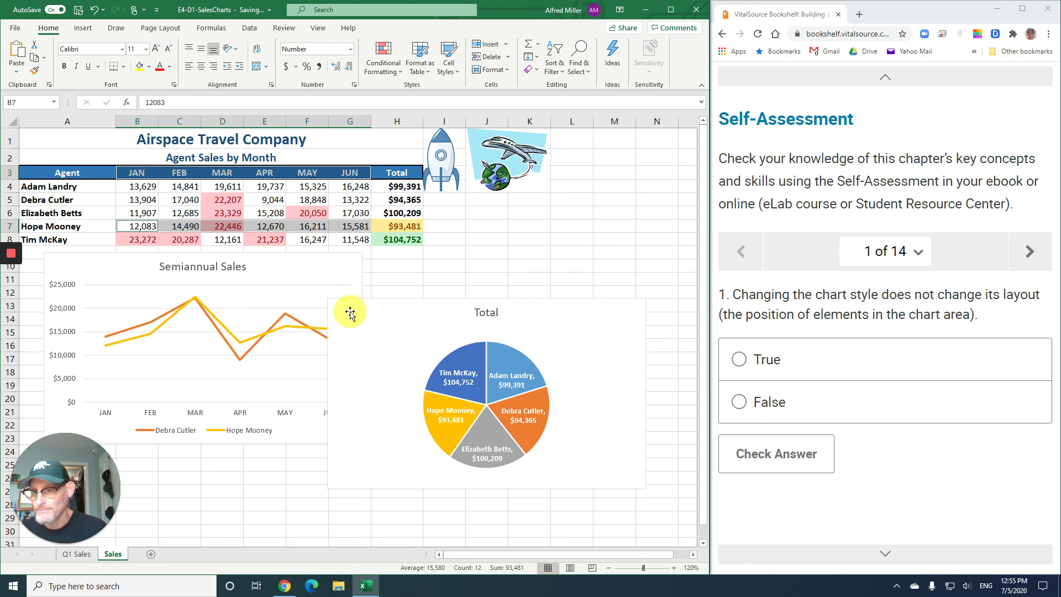
left_click(515, 236)
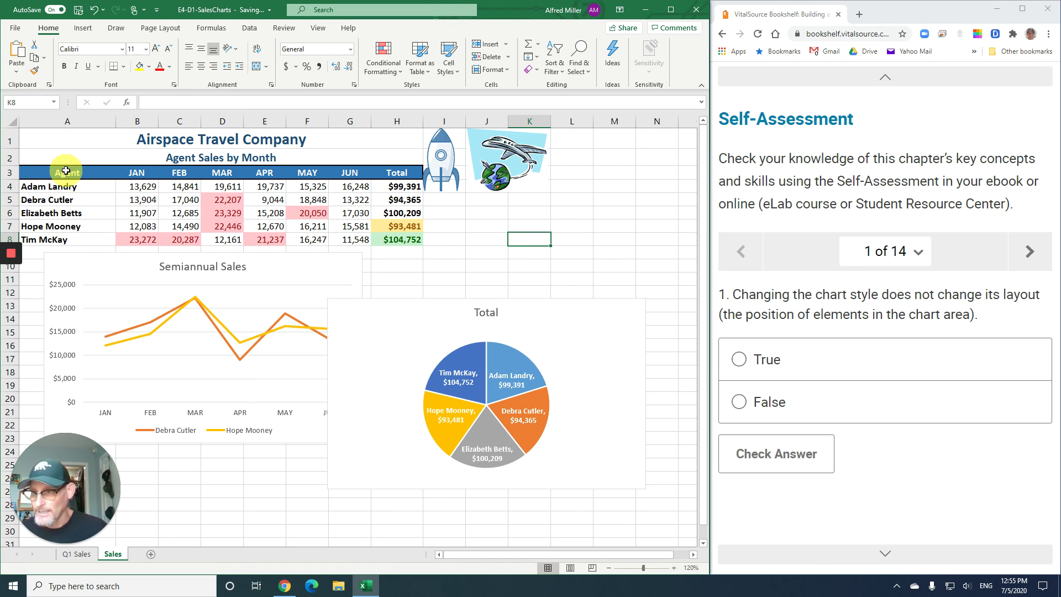
- Select the agent column A3:A8 together with the nonadjacent totals column H3:H8
left_click_drag(66, 171, 64, 239)
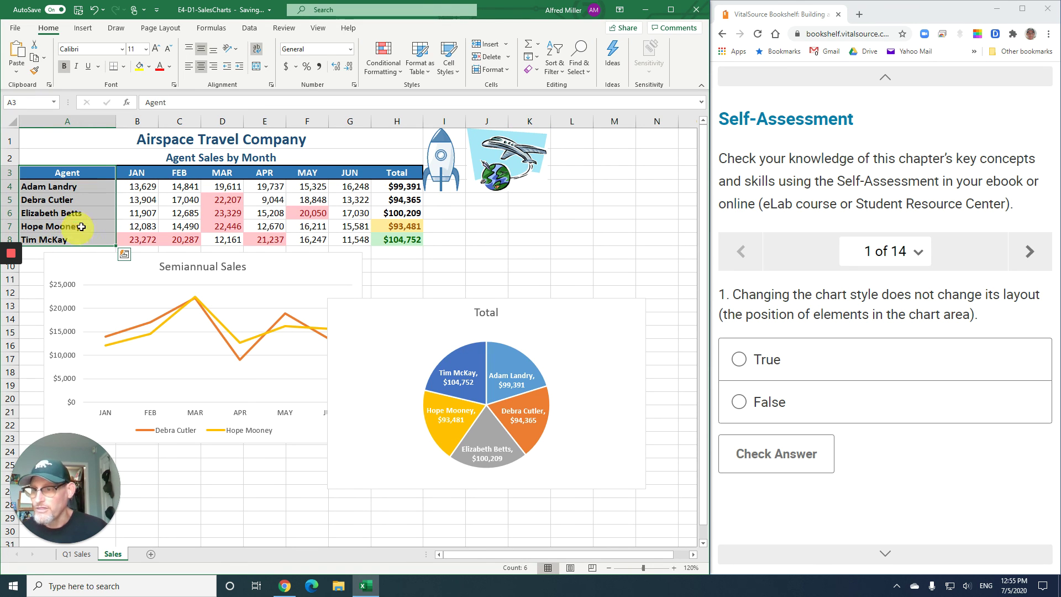
left_click(392, 175, "ctrl")
left_click_drag(392, 175, 398, 242)
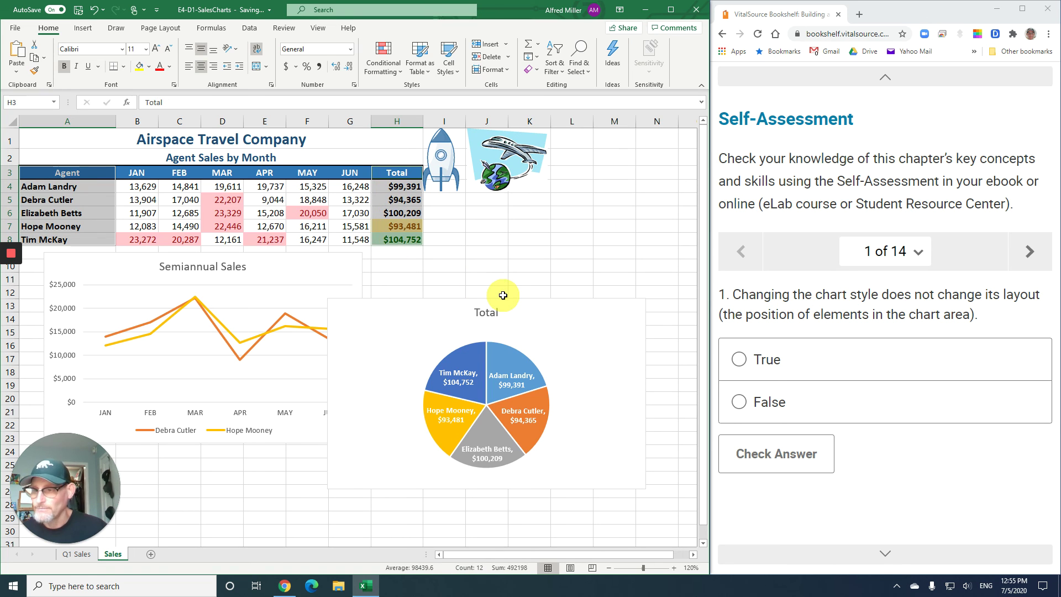
- Clear the cell selection, advance the textbook to exercise E4-R1 Create and Modify Charts, and read through its first steps
left_click(457, 270)
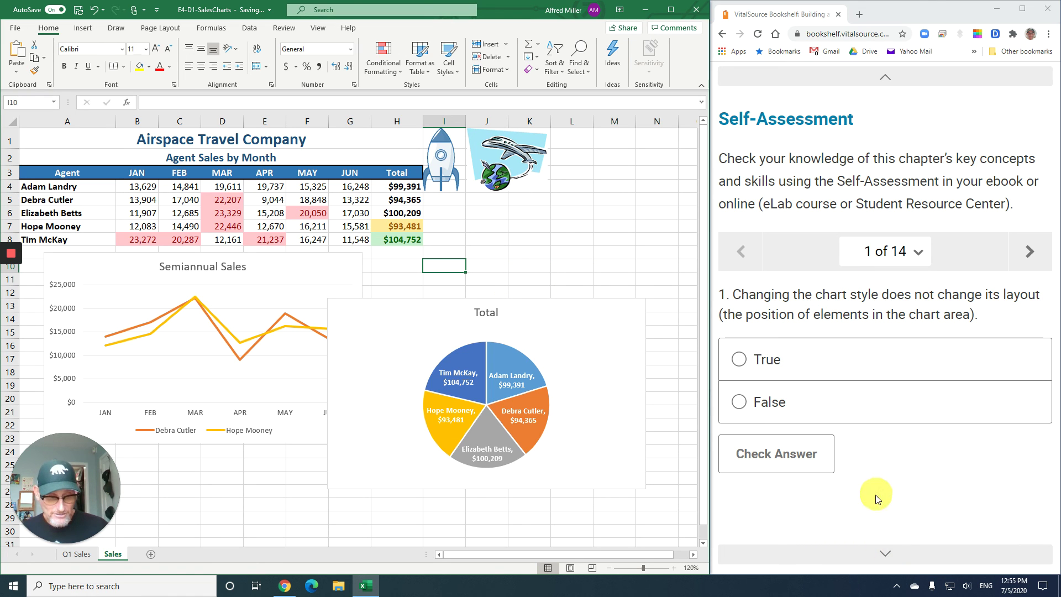
left_click(883, 553)
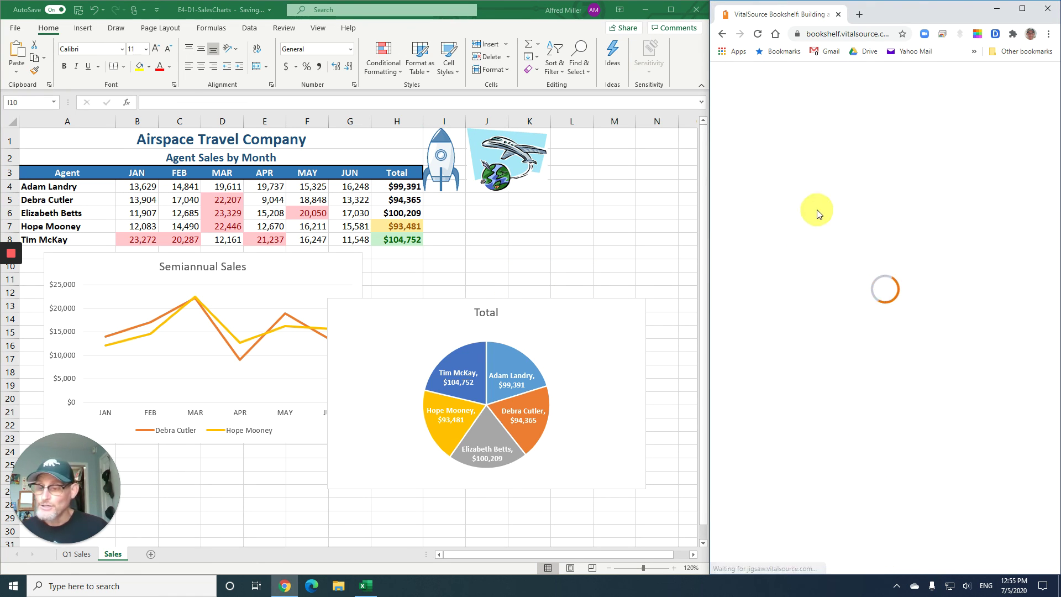
scroll(818, 212, "down", 1)
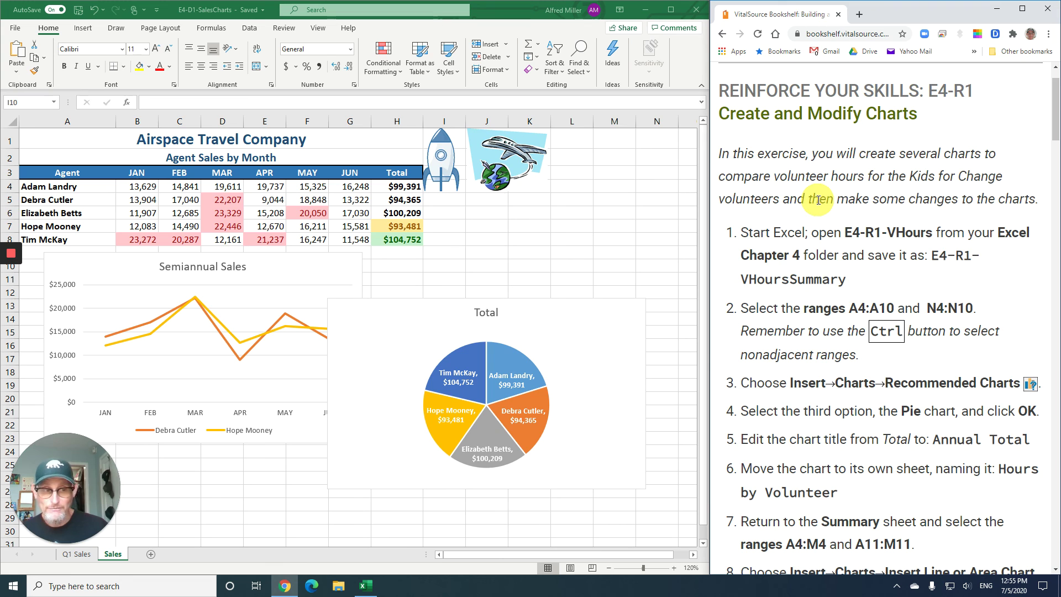
scroll(819, 200, "down", 1)
scroll(816, 202, "down", 3)
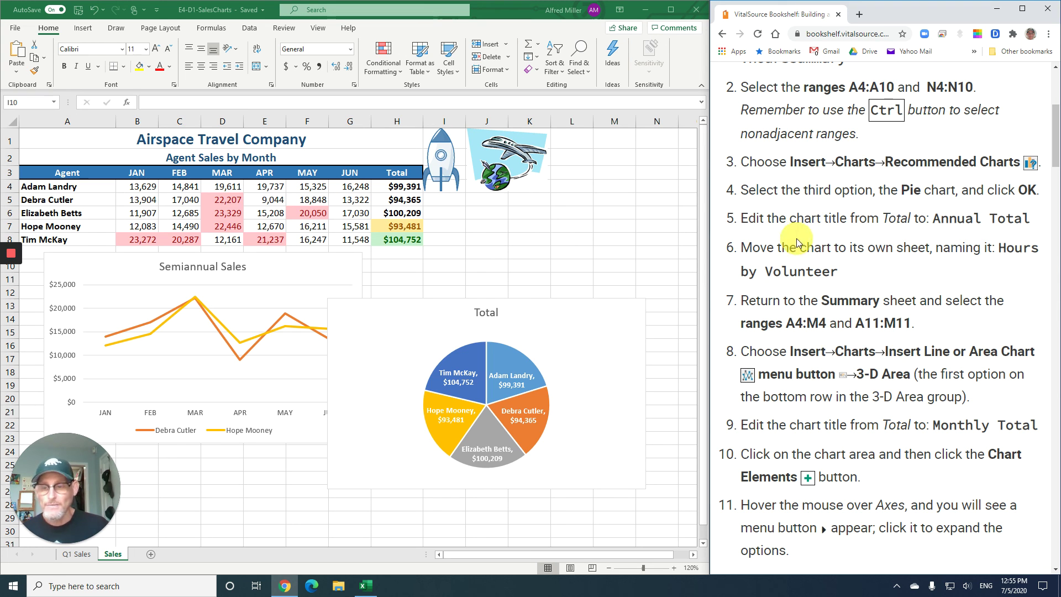
scroll(792, 247, "up", 3)
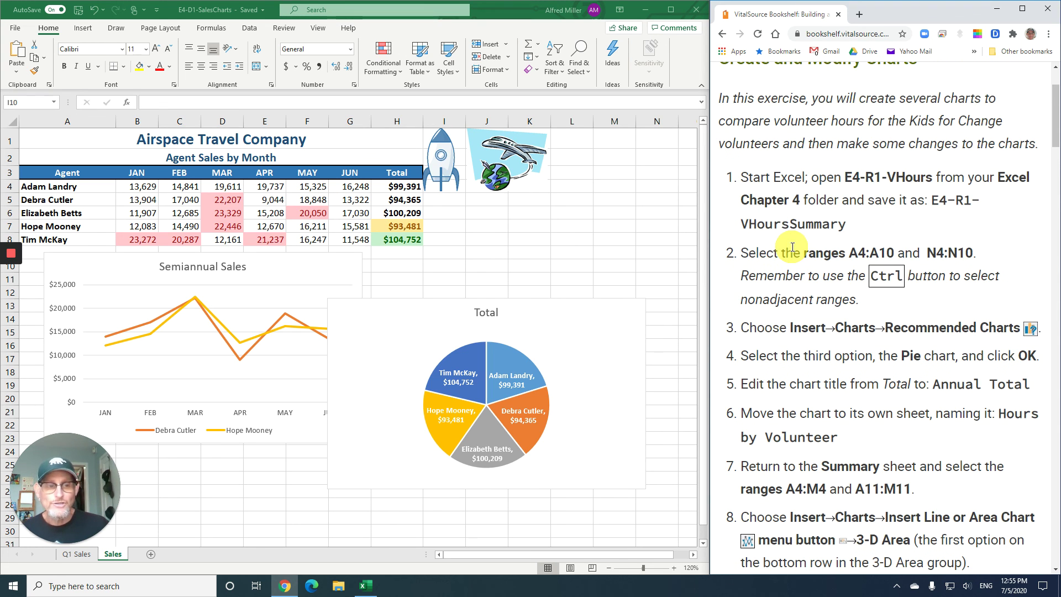
scroll(792, 247, "down", 4)
scroll(759, 178, "up", 3)
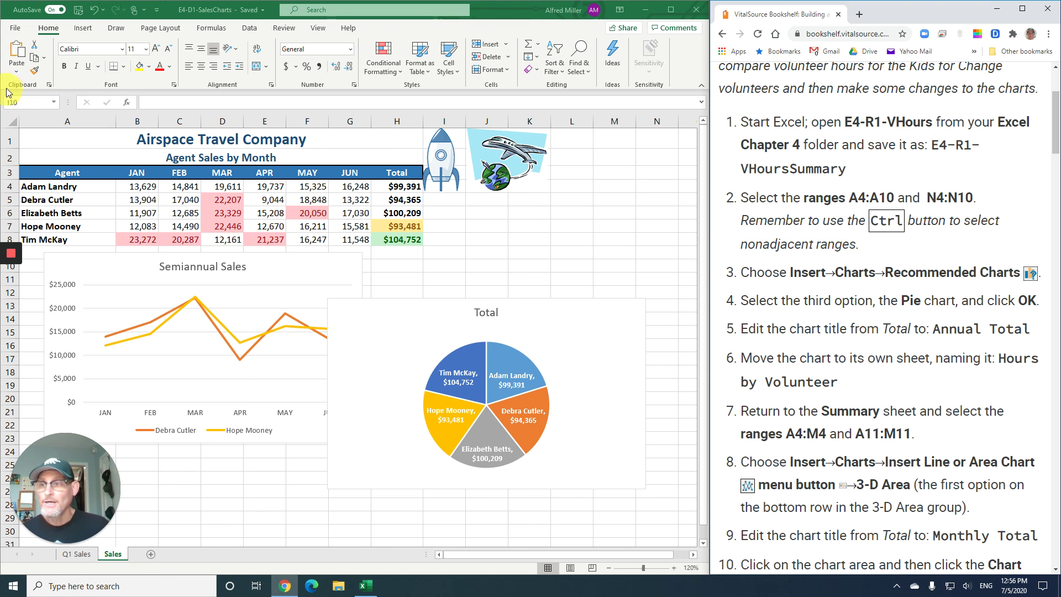
- Save and close the E4-D1-SalesCharts workbook
left_click(78, 8)
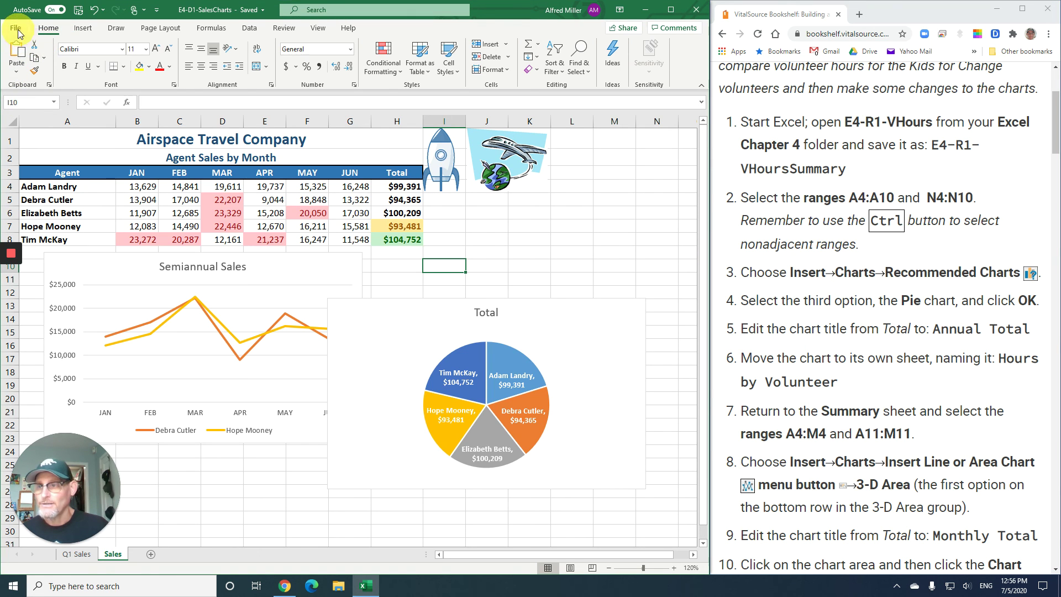
left_click(16, 27)
left_click(37, 263)
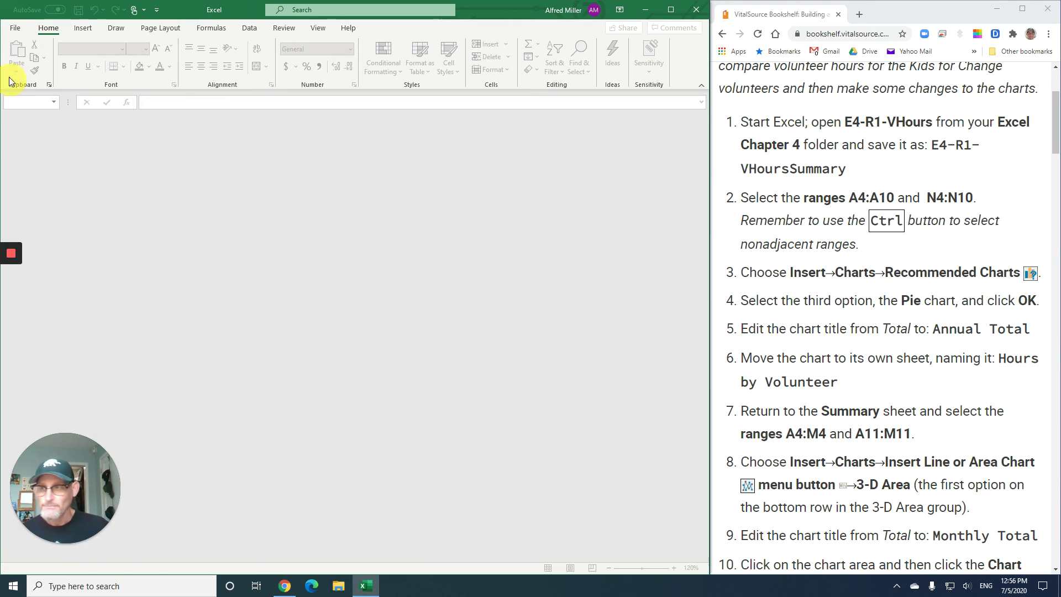
- Open the E4-R1-VHours workbook from the Excel Chapter 4 folder
left_click(14, 29)
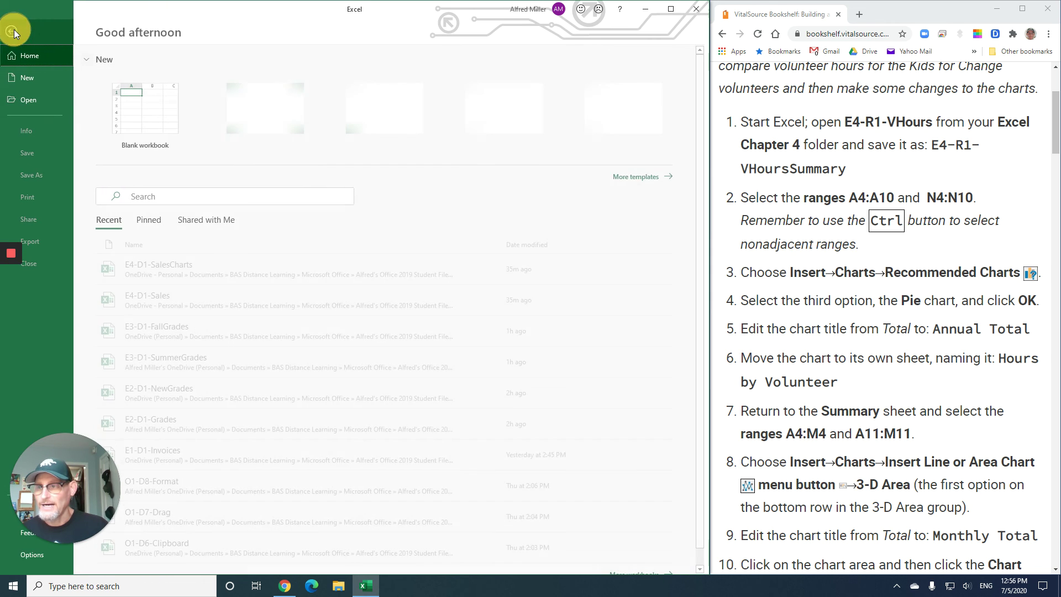
left_click(35, 105)
left_click(168, 338)
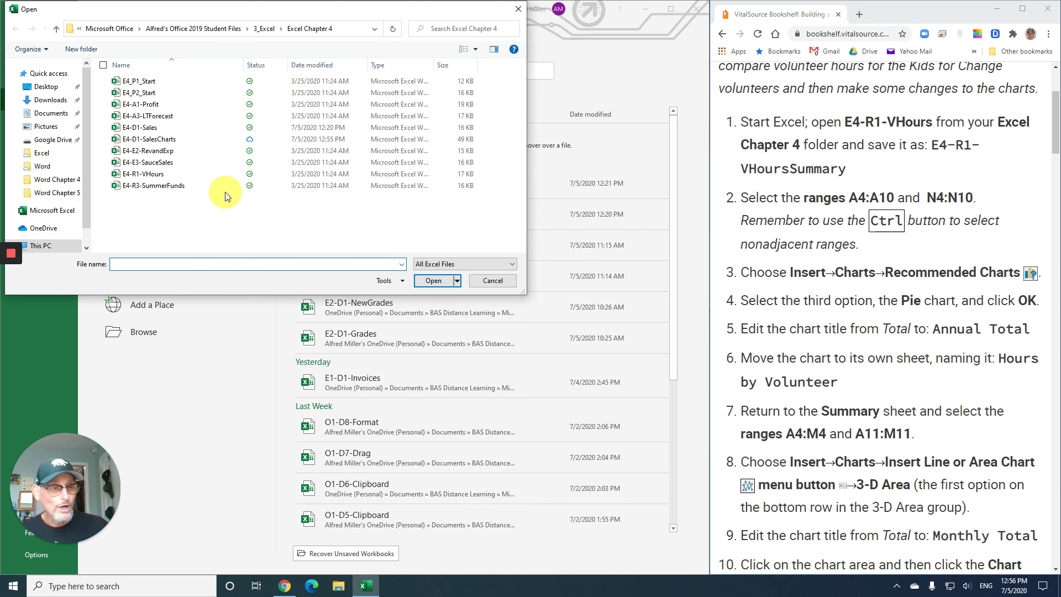
double_click(147, 175)
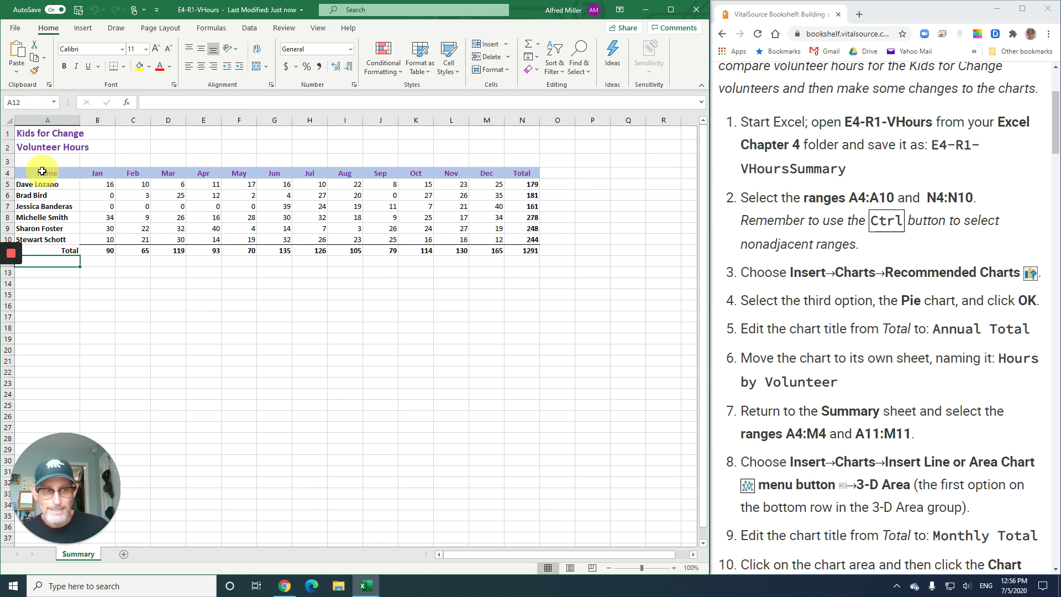
- Preview the recommended charts for the nonadjacent ranges A4:A10 and N4:N10, cancel the dialog and clear the selection
left_click_drag(42, 171, 43, 239)
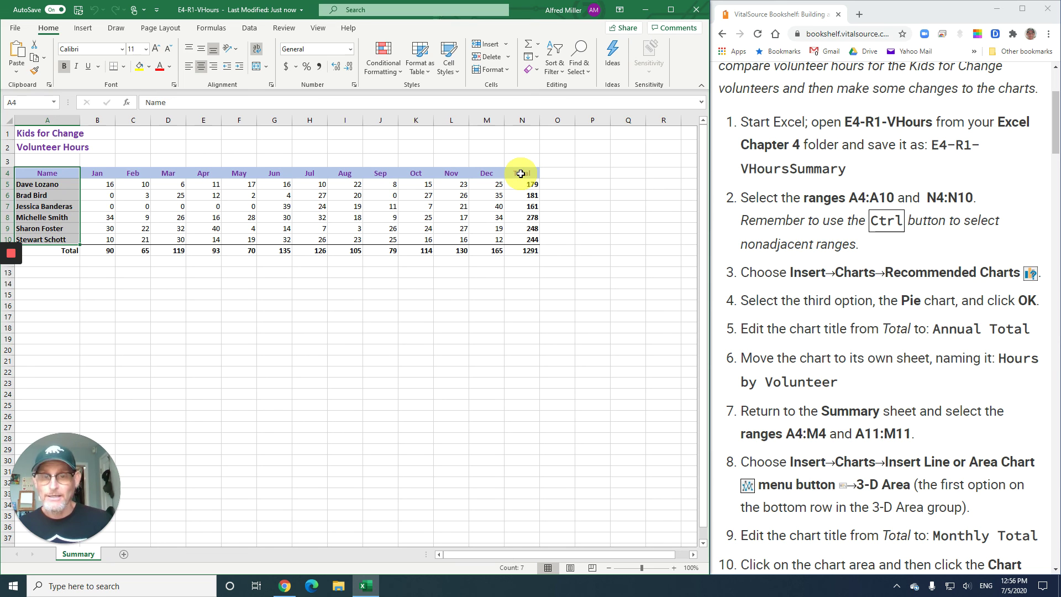
left_click_drag(521, 173, 522, 241)
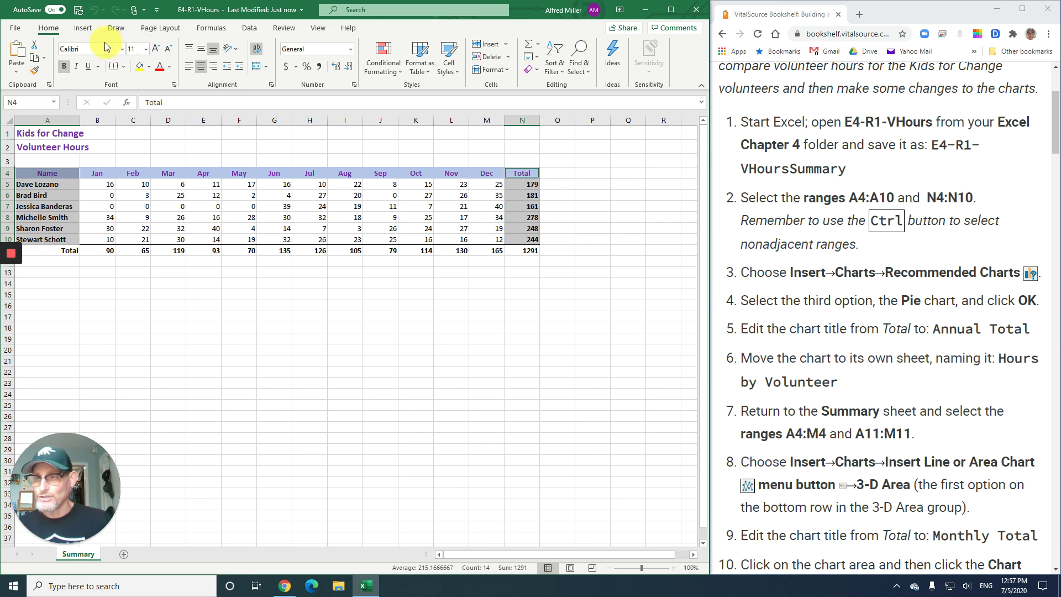
left_click(84, 30)
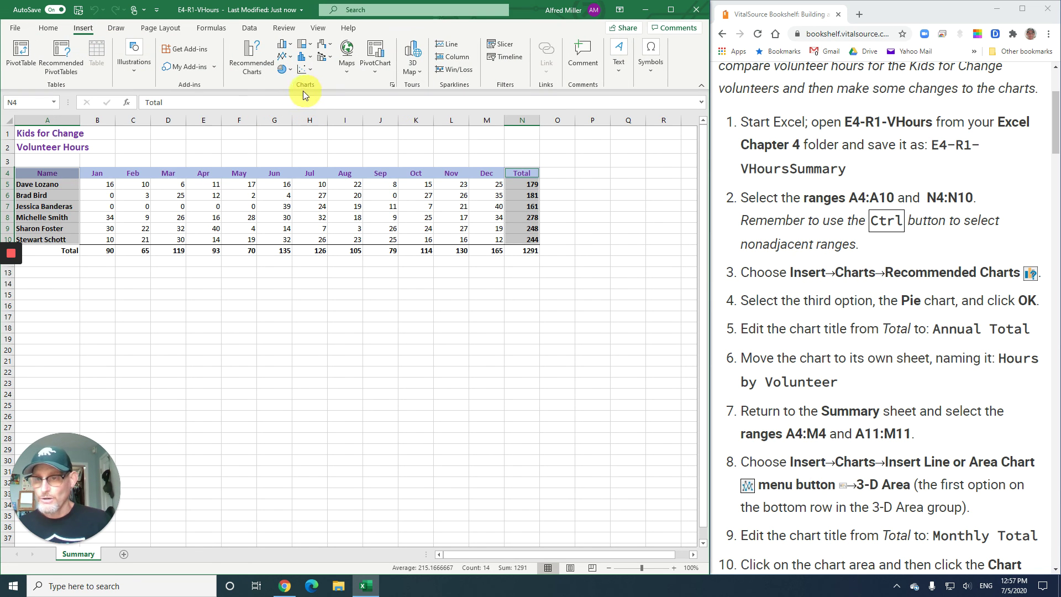
left_click(250, 59)
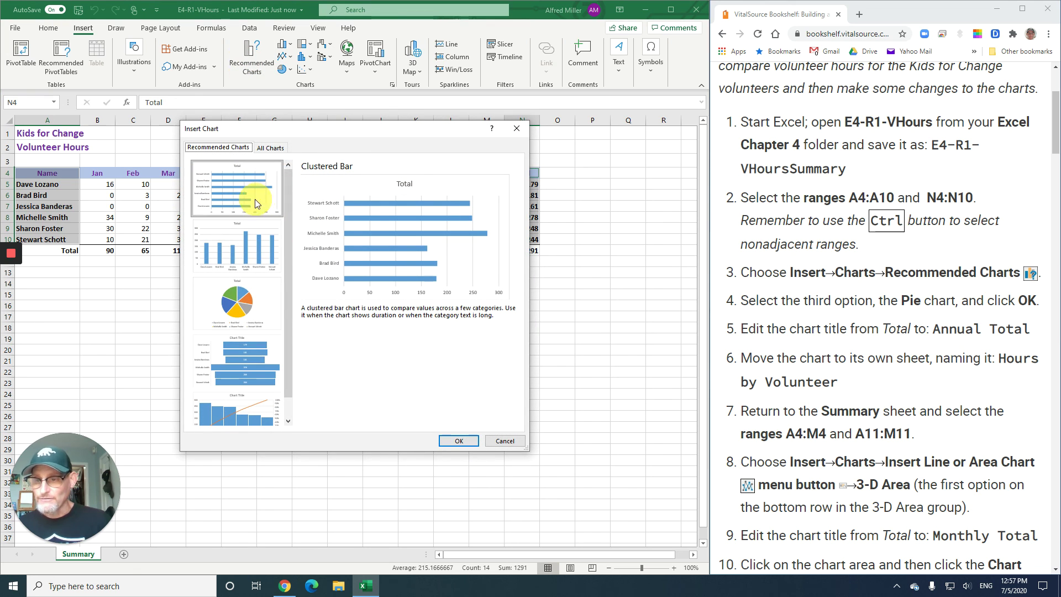
left_click(503, 441)
left_click(282, 393)
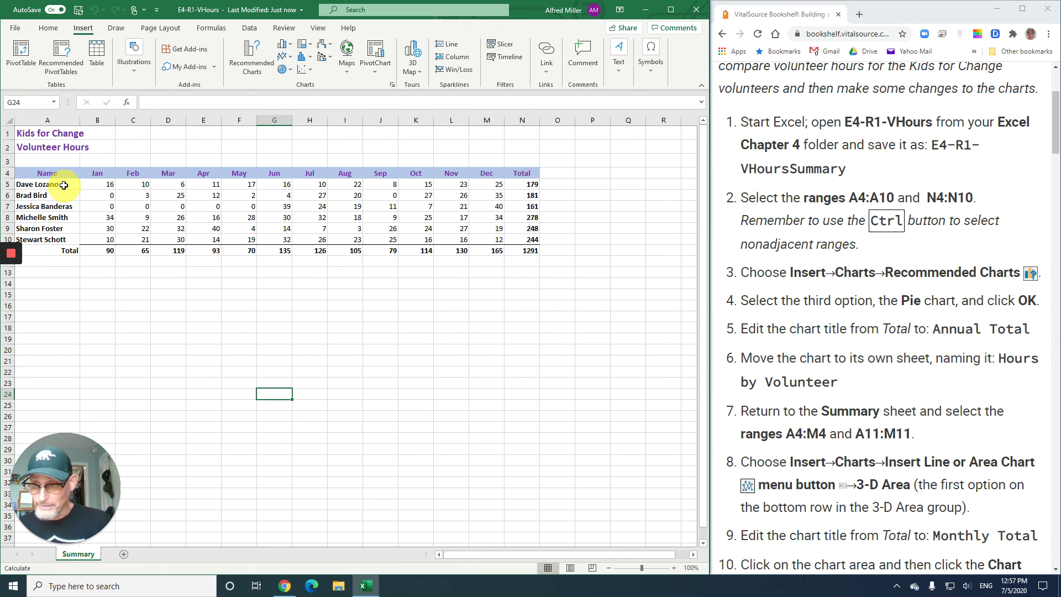
- Try to get recommended charts with A4:A10, N4 and N5:N10 selected as separate pieces, cancel the dialog and clear the selection
left_click_drag(52, 173, 67, 244)
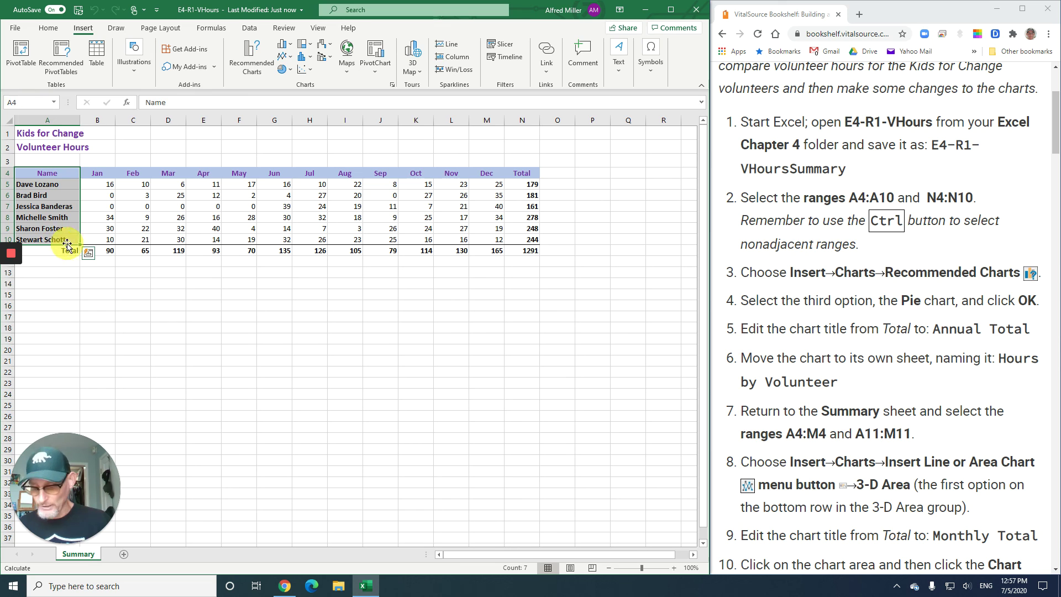
left_click(518, 175, "ctrl")
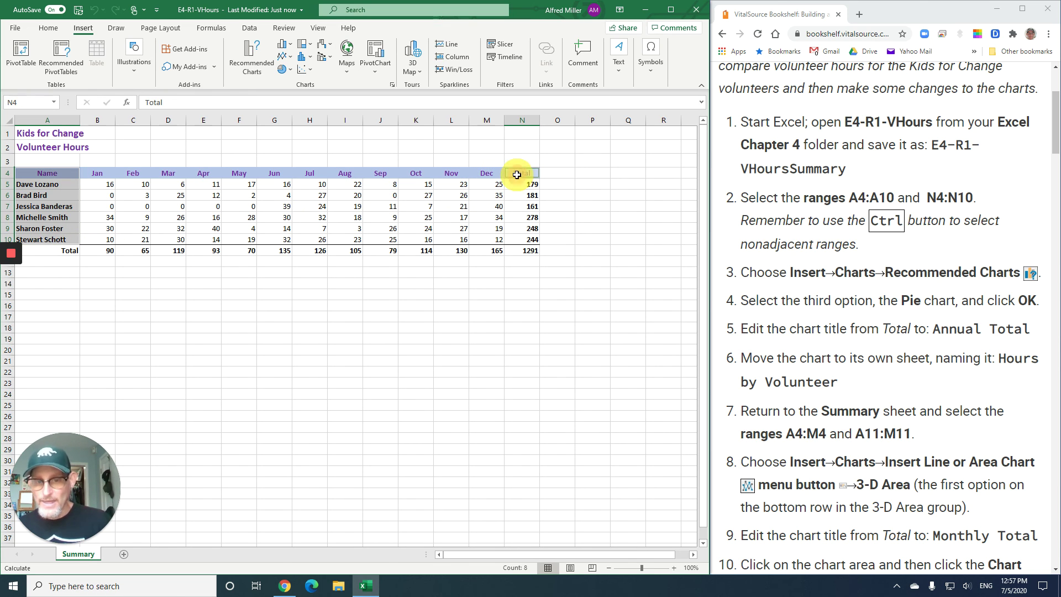
left_click_drag(517, 175, 513, 252, "ctrl")
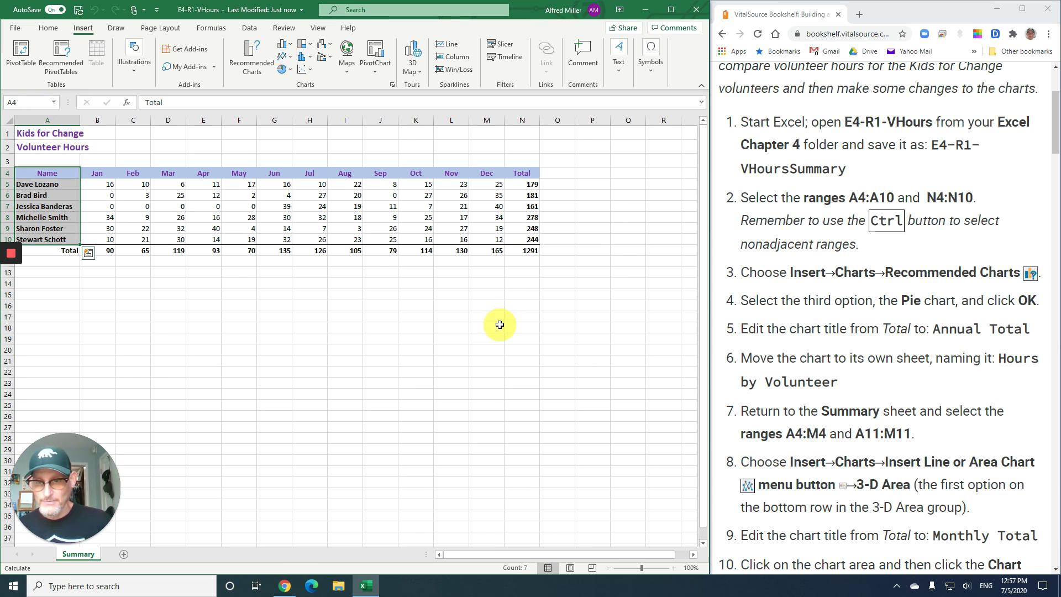
left_click(519, 173, "ctrl")
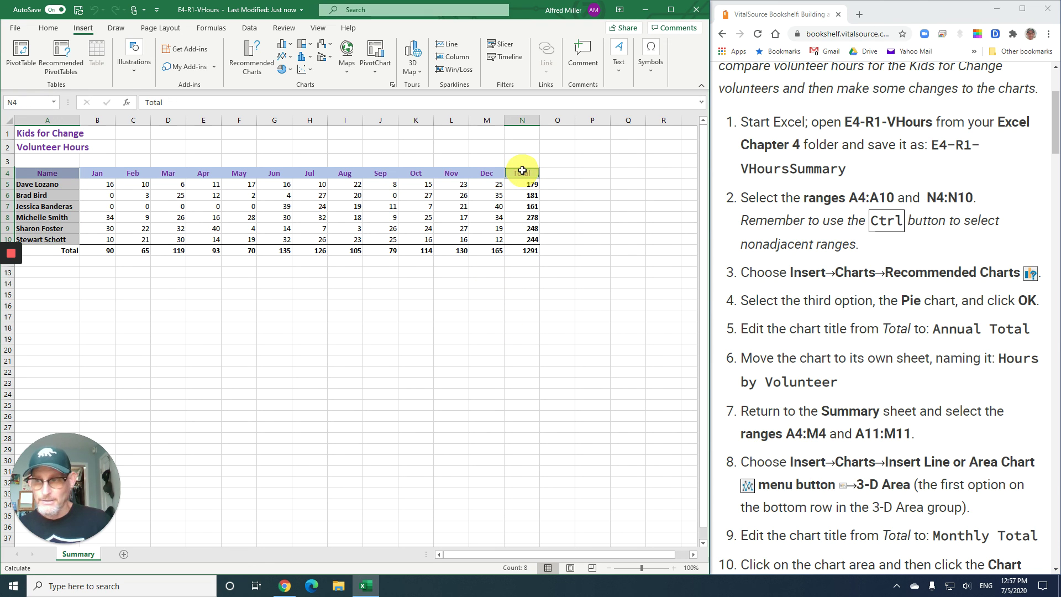
left_click_drag(523, 171, 526, 244, "ctrl")
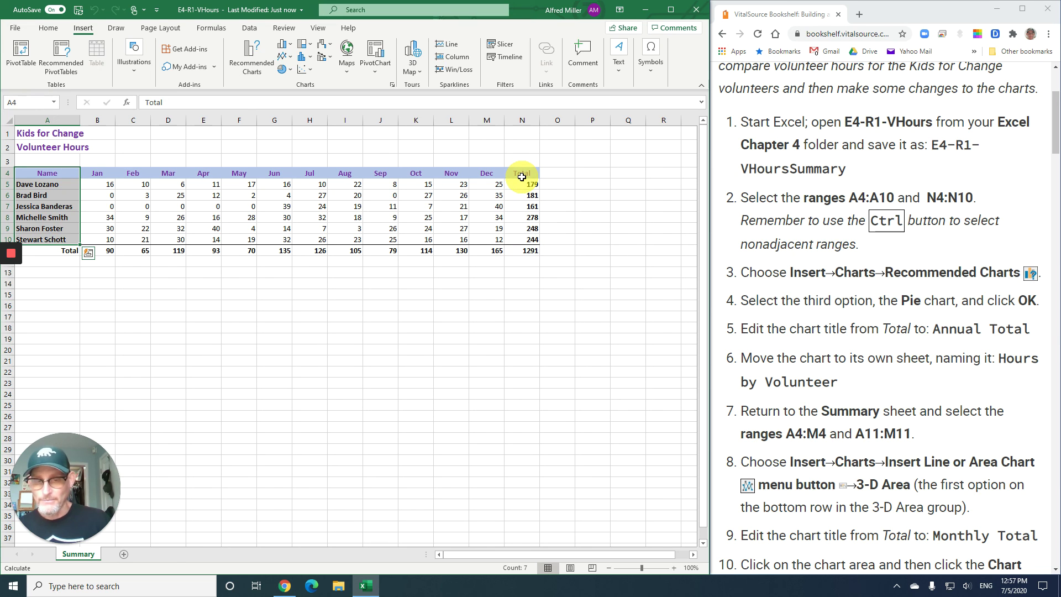
left_click(522, 174, "ctrl")
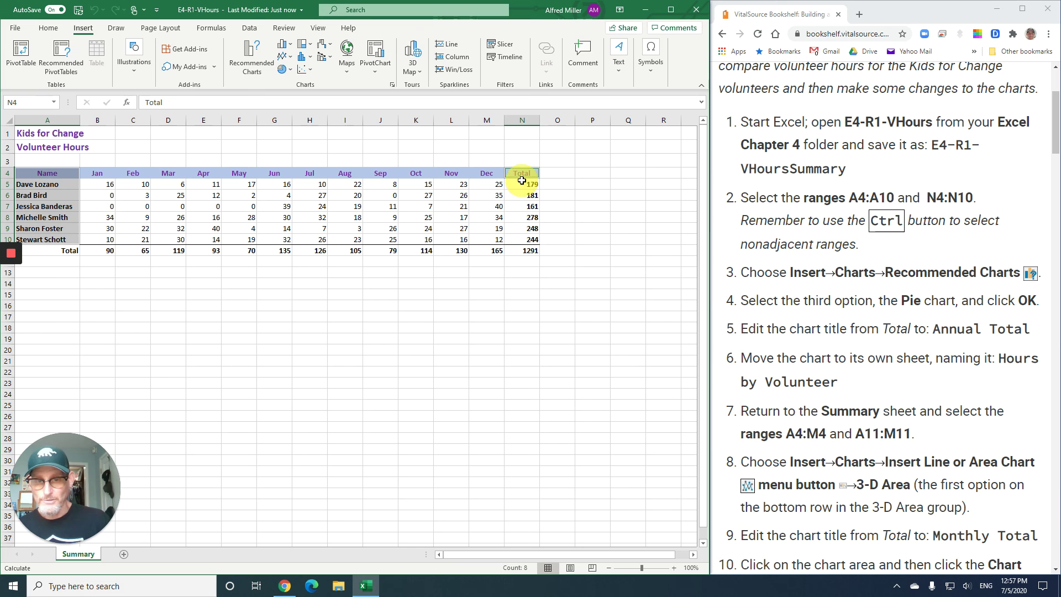
left_click_drag(522, 181, 523, 240, "ctrl")
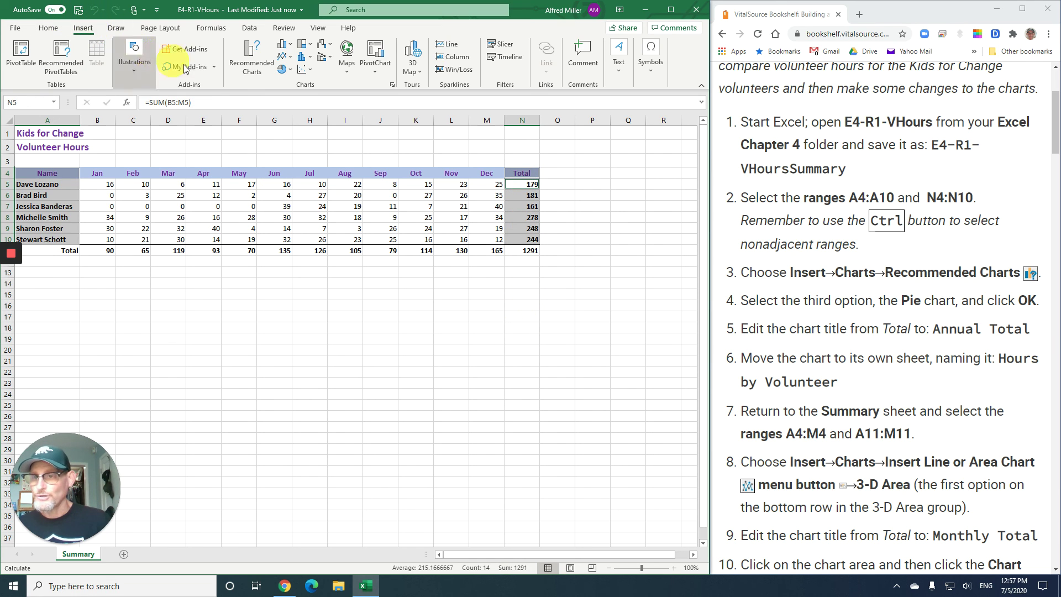
left_click(244, 69)
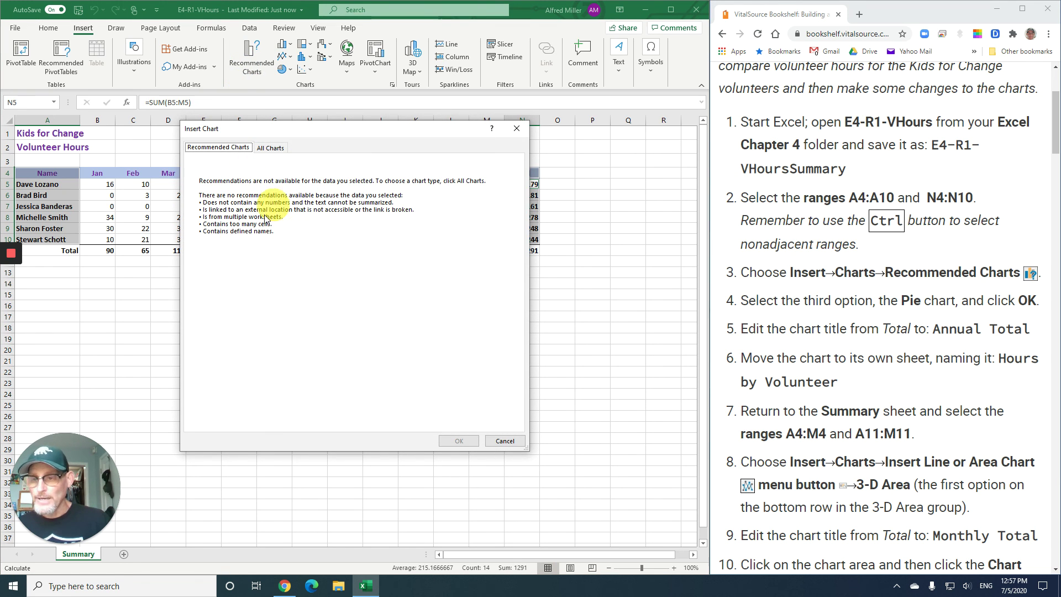
left_click(501, 442)
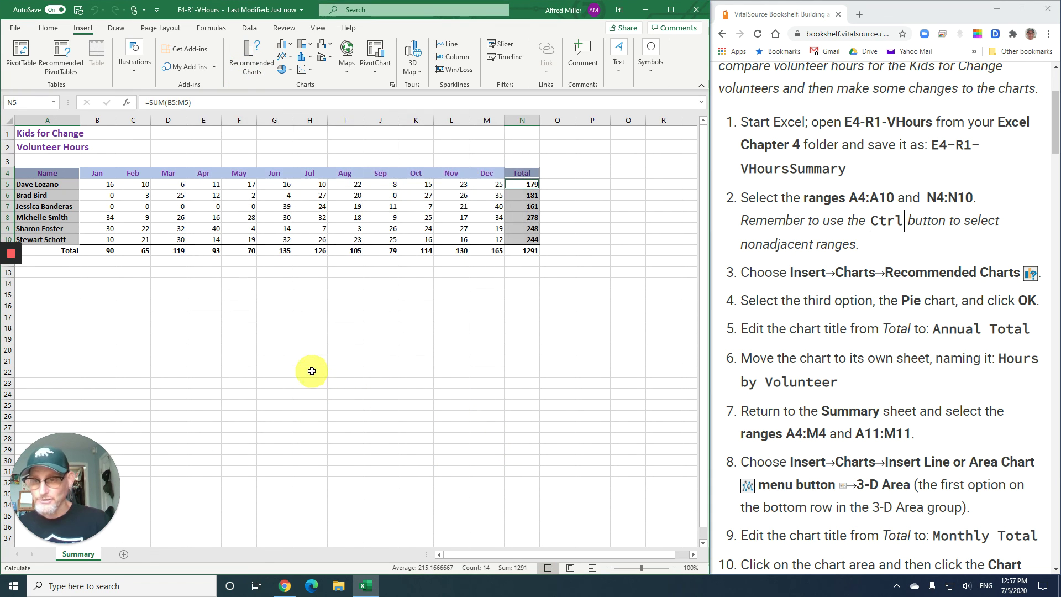
left_click(283, 350)
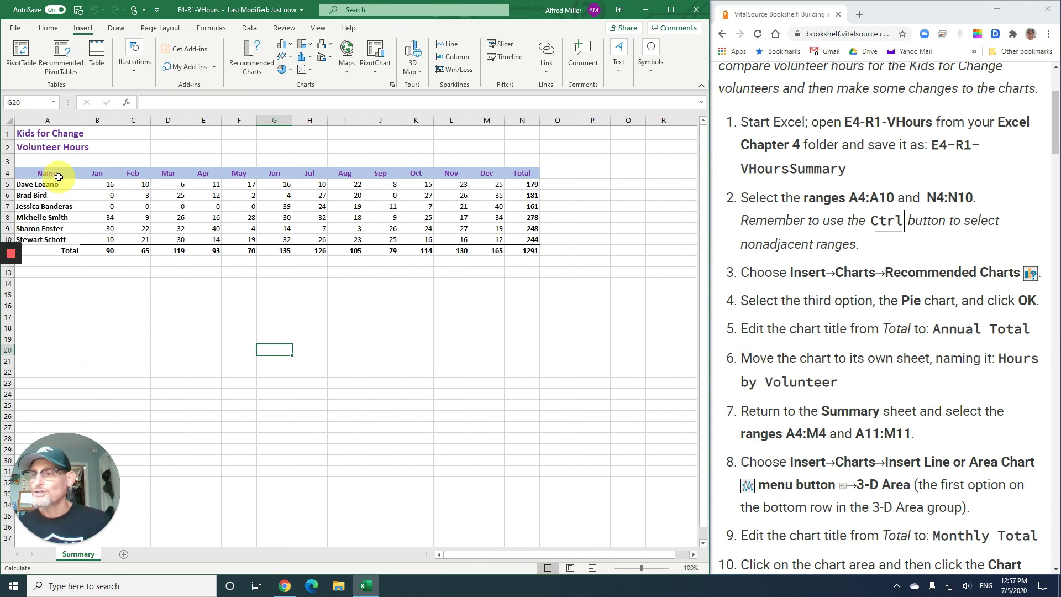
- Select A4:A10 and N4:N10 as two continuous ranges, check their recommended charts, and close the dialog without inserting one
left_click_drag(58, 175, 47, 240)
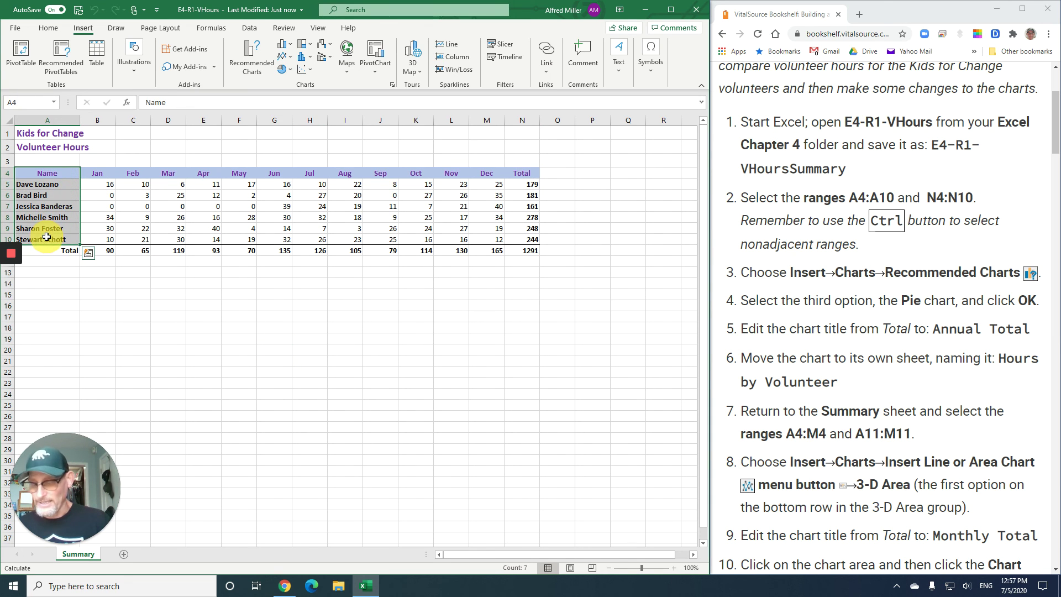
left_click_drag(522, 173, 524, 237)
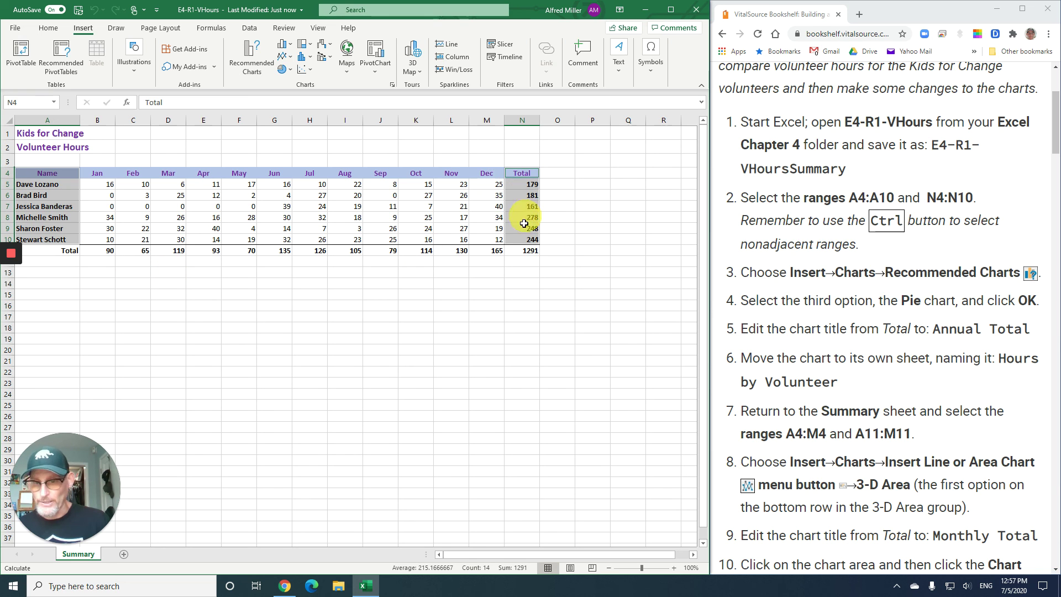
left_click(253, 64)
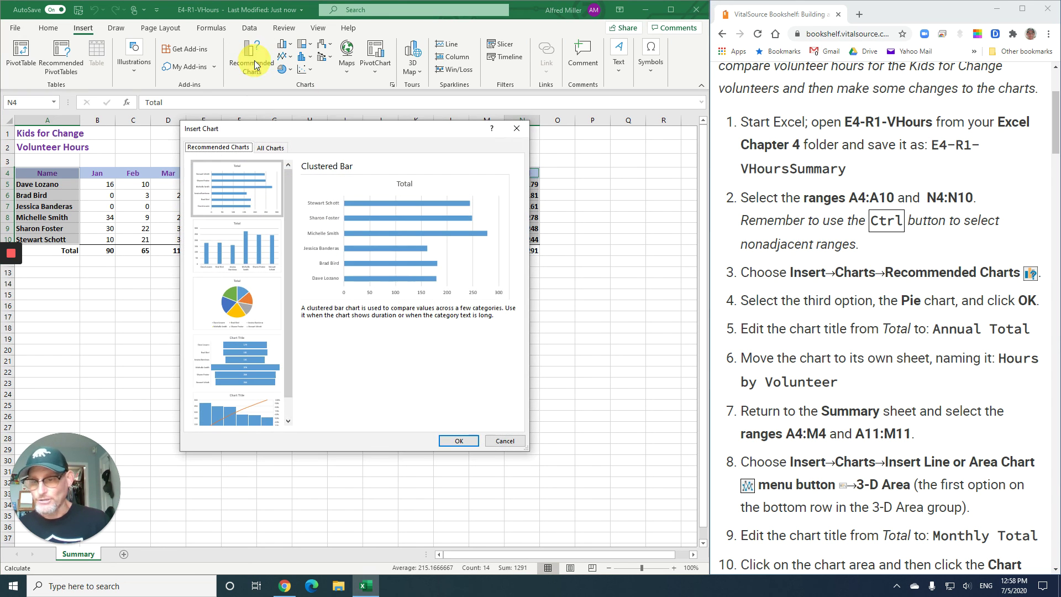
left_click(505, 442)
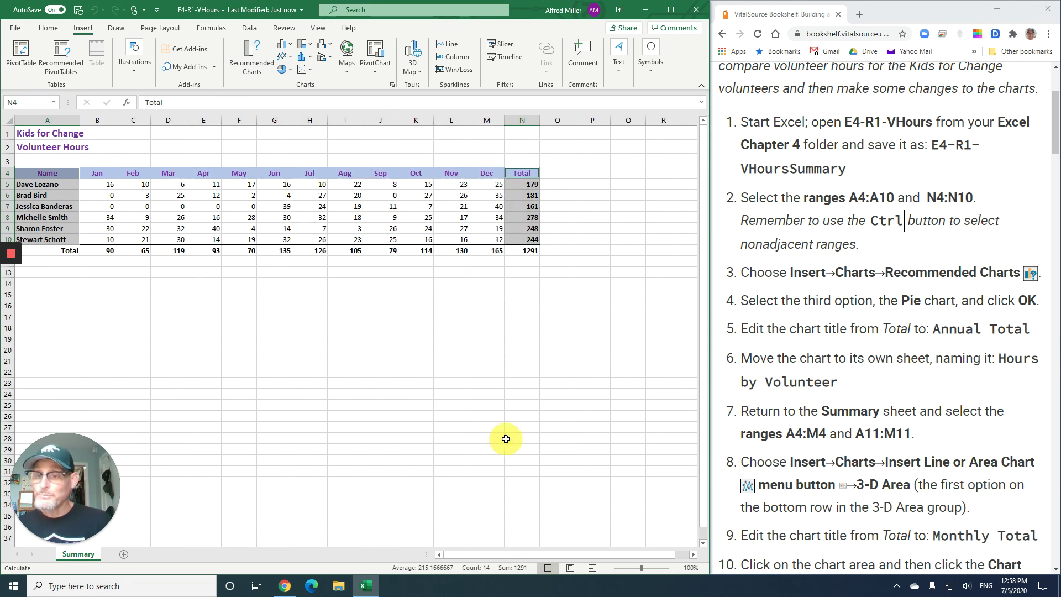
- Read through the remaining textbook instructions for exercises E4-R1 to E4-R3 and advance to the next page
scroll(869, 265, "down", 9)
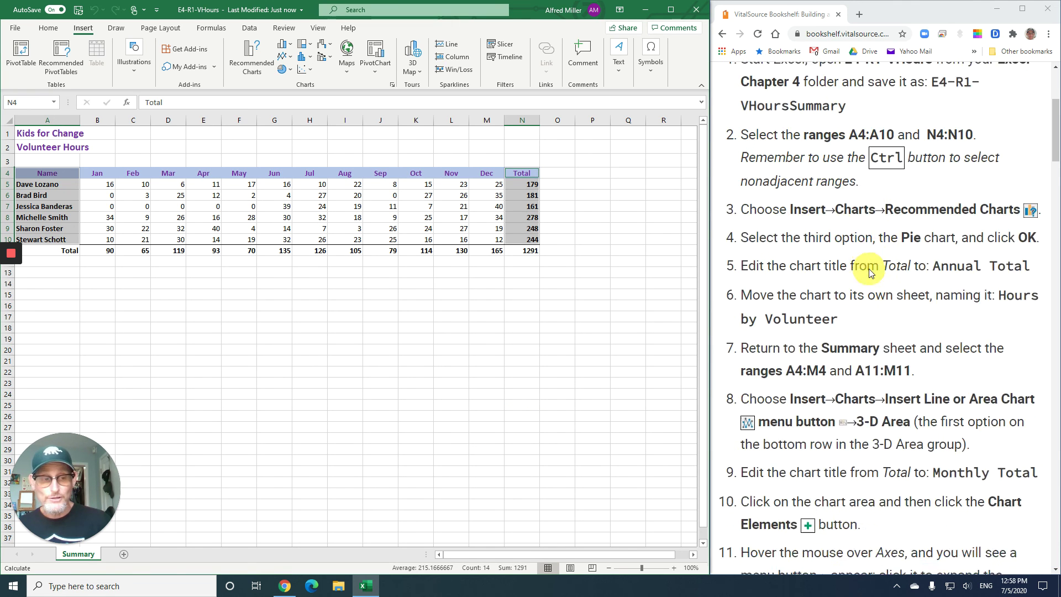
scroll(868, 279, "down", 4)
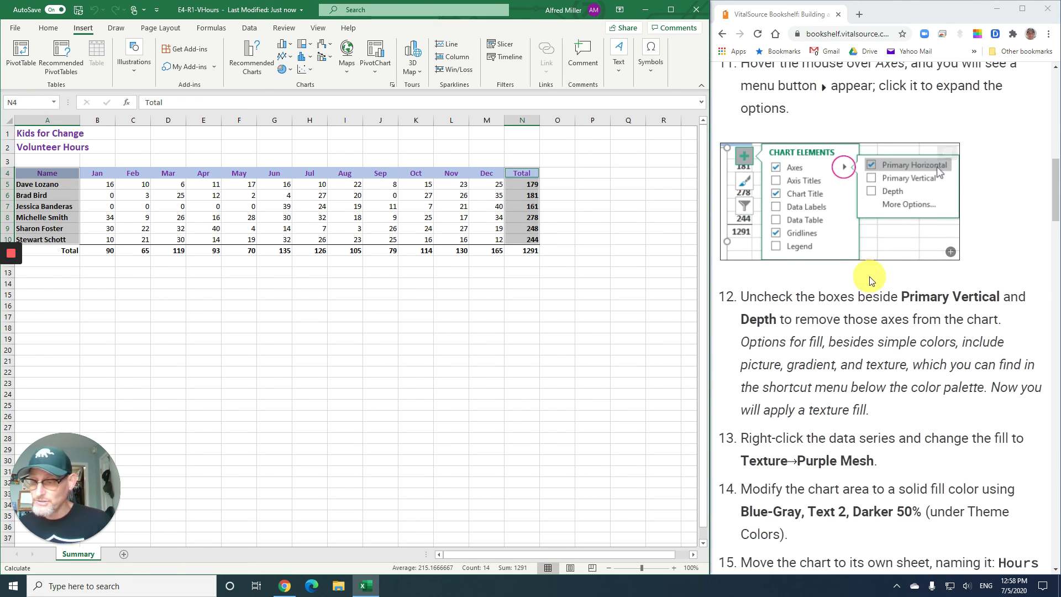
scroll(870, 278, "down", 4)
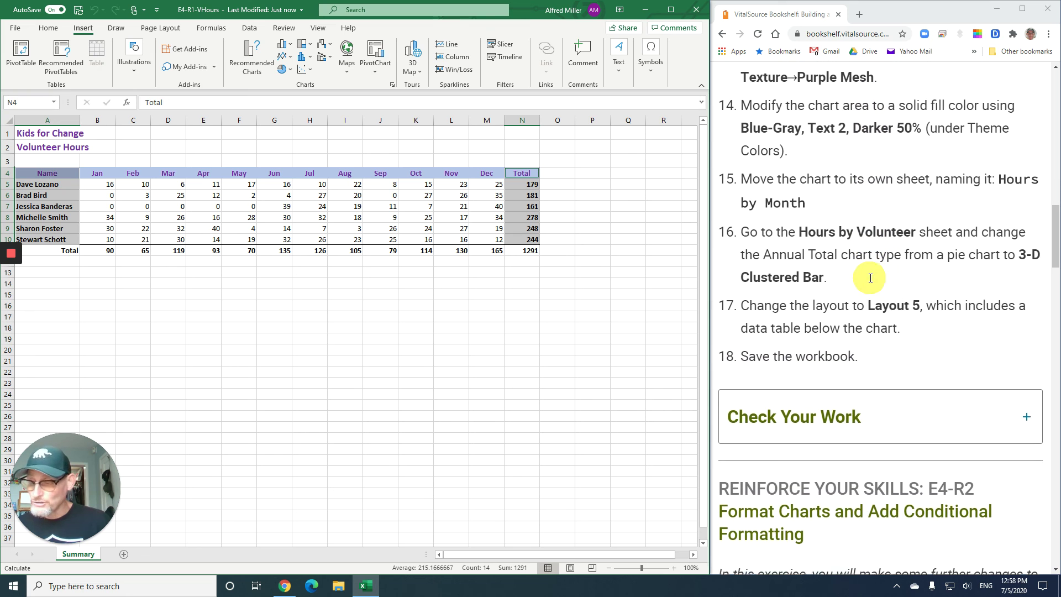
scroll(870, 278, "down", 3)
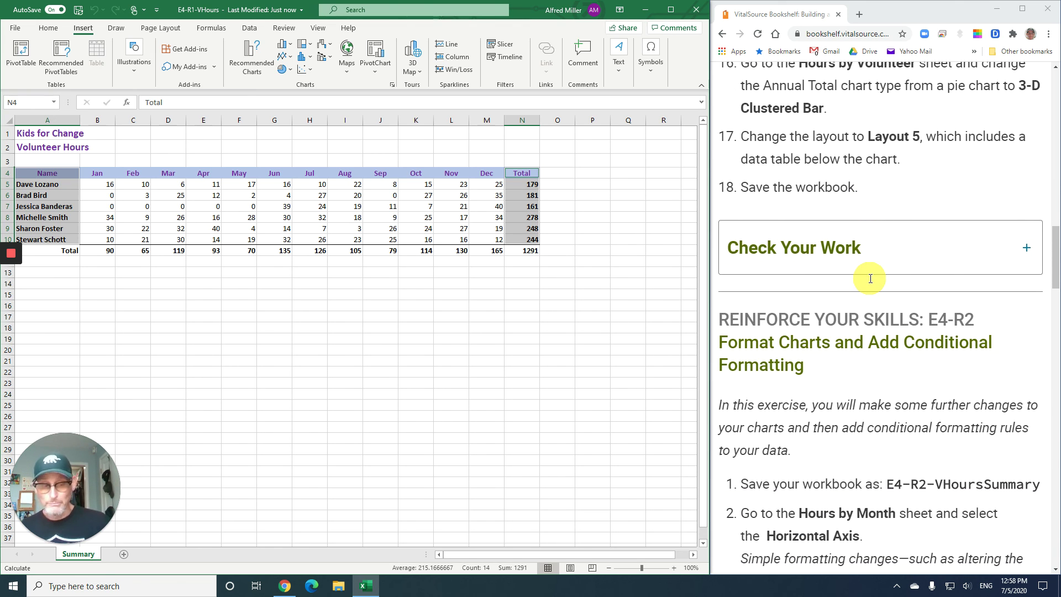
scroll(871, 278, "down", 15)
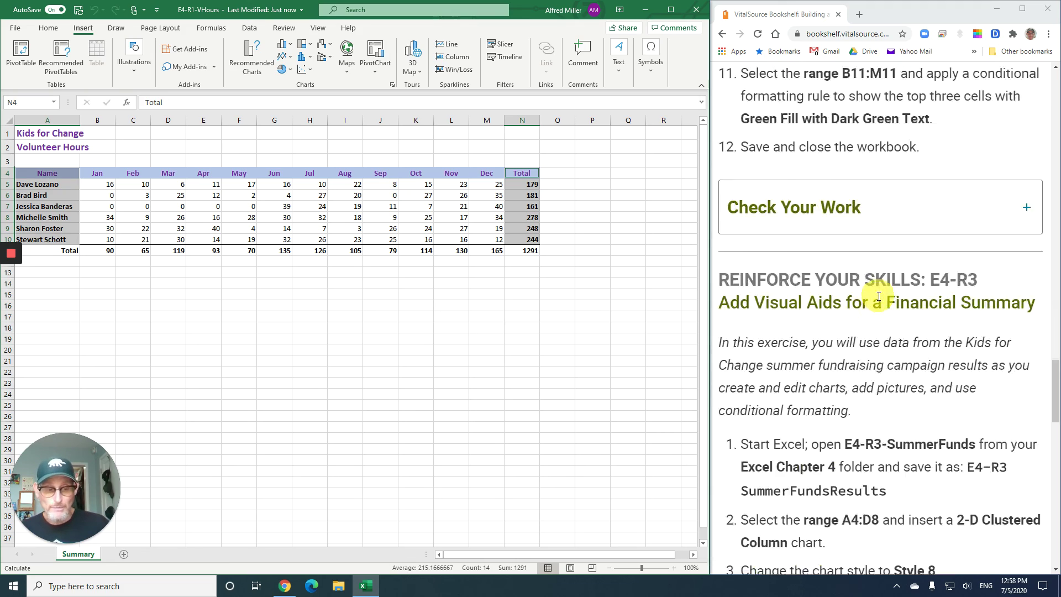
scroll(879, 295, "down", 15)
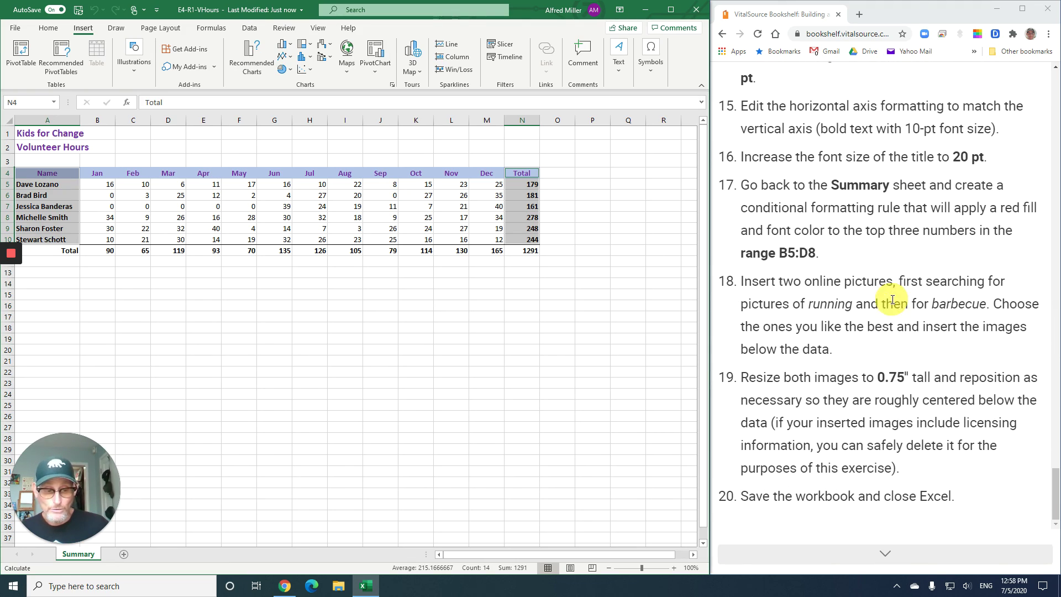
left_click(886, 557)
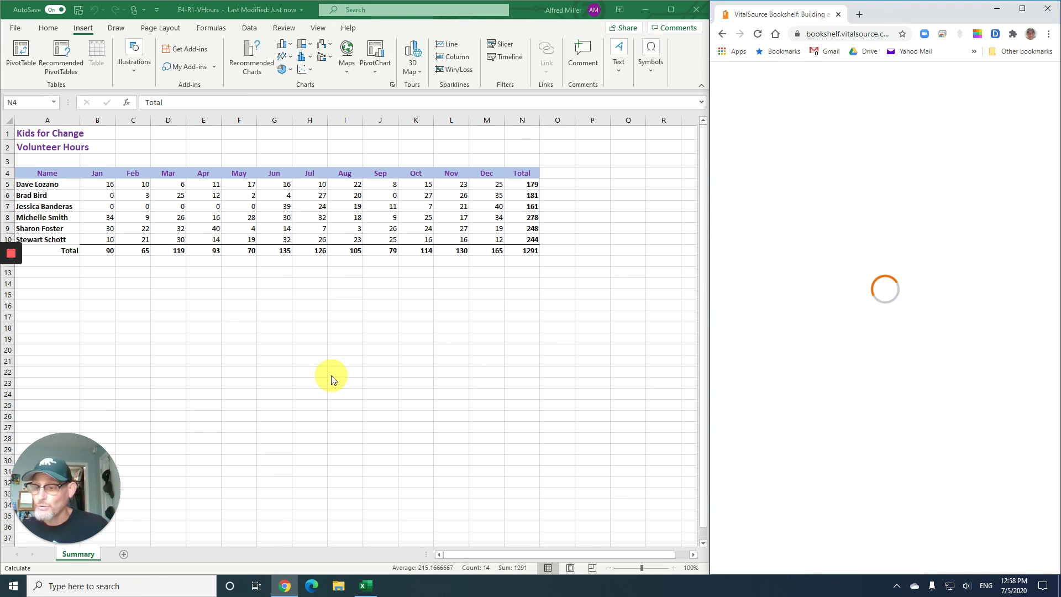